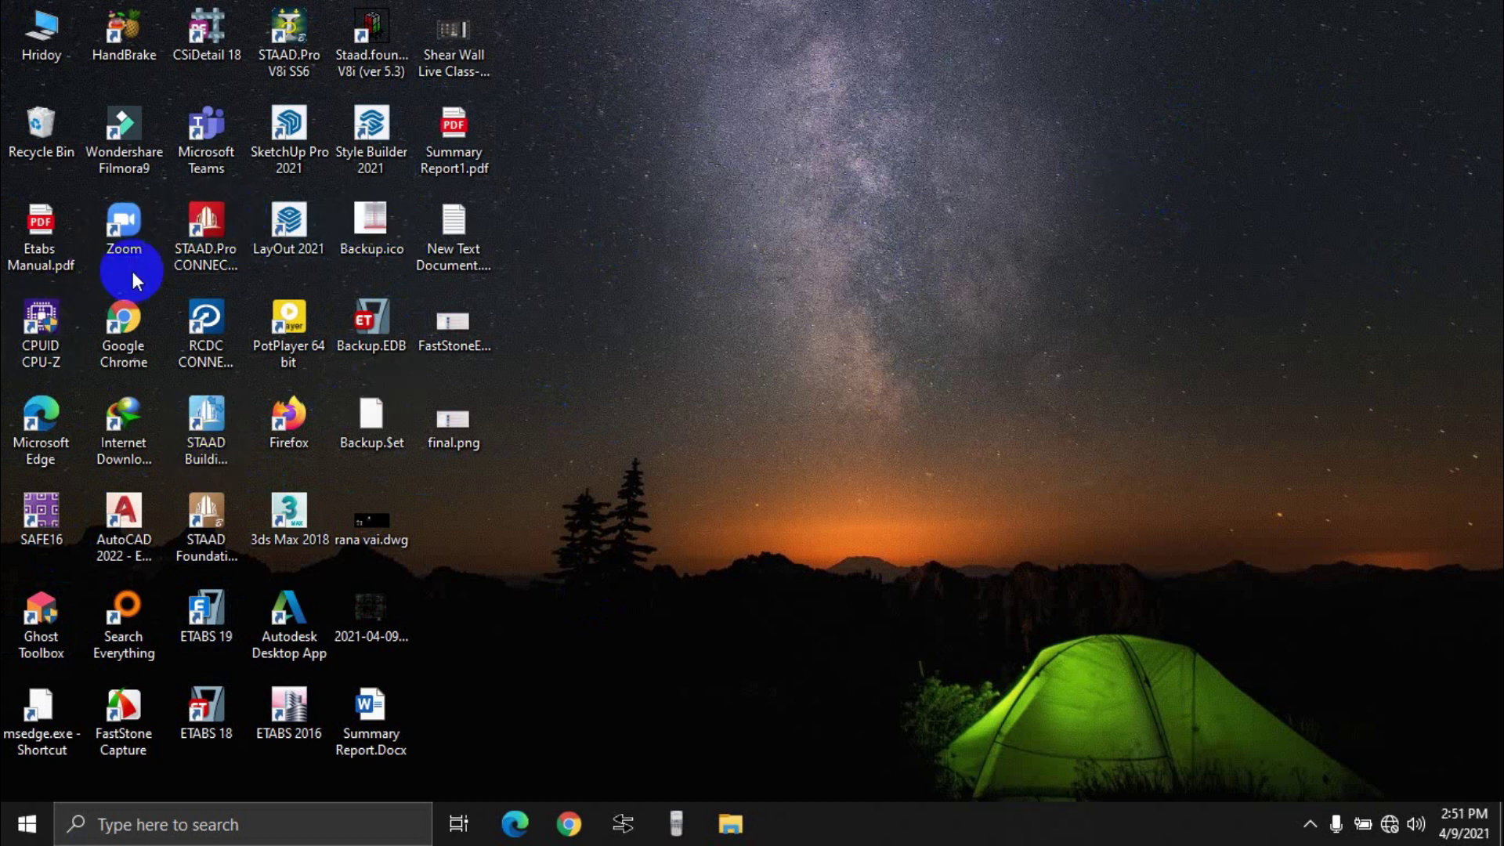
Step: Launch STAAD.Pro CONNECT Edition with the listed licenses, dismiss the sign-in window and open the recent model project 1.STD
double_click(209, 229)
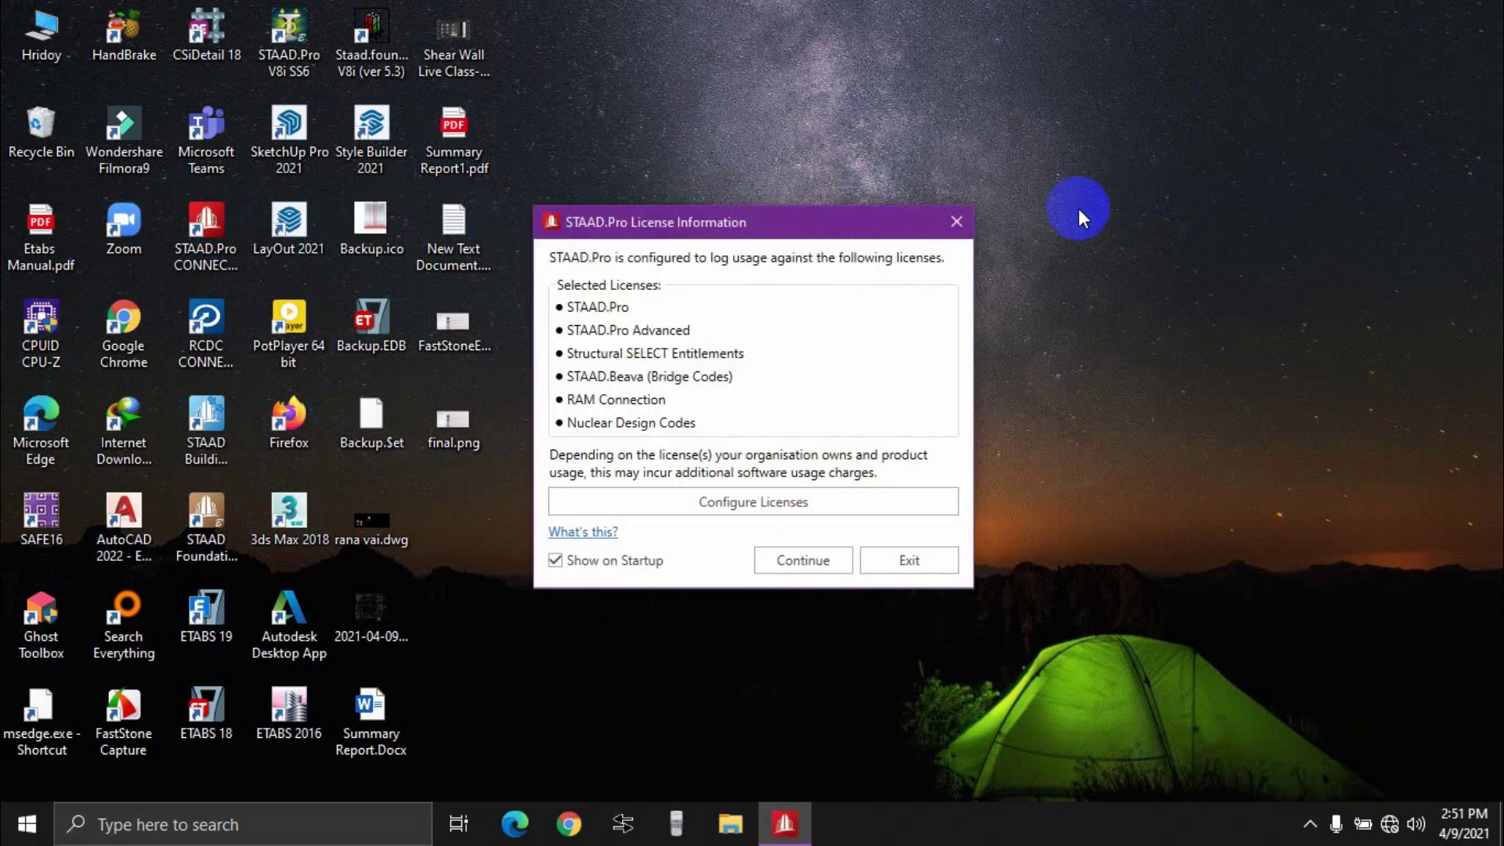
click(801, 560)
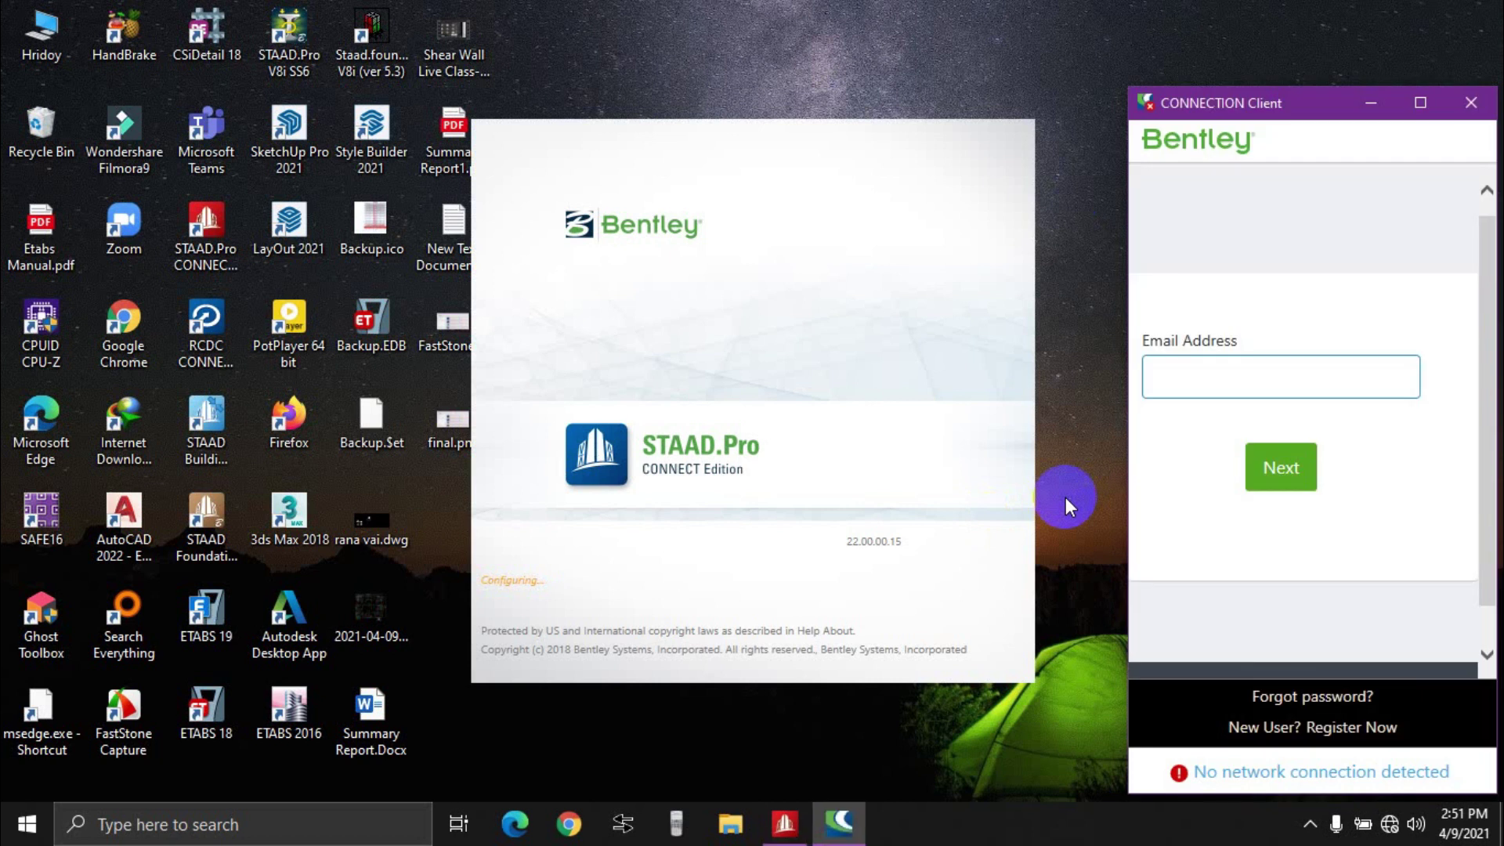
click(1470, 103)
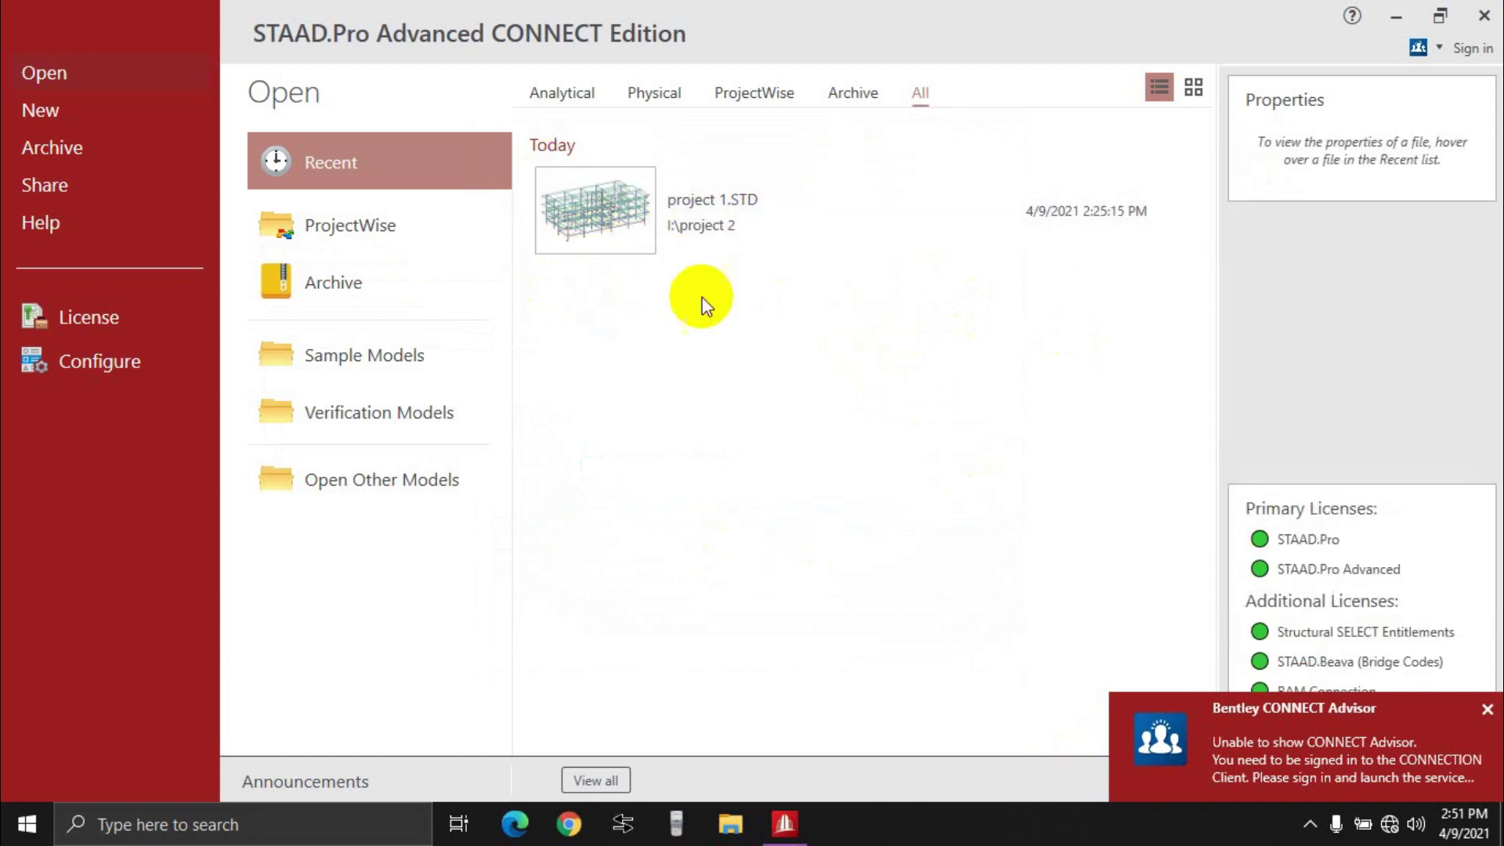
click(707, 221)
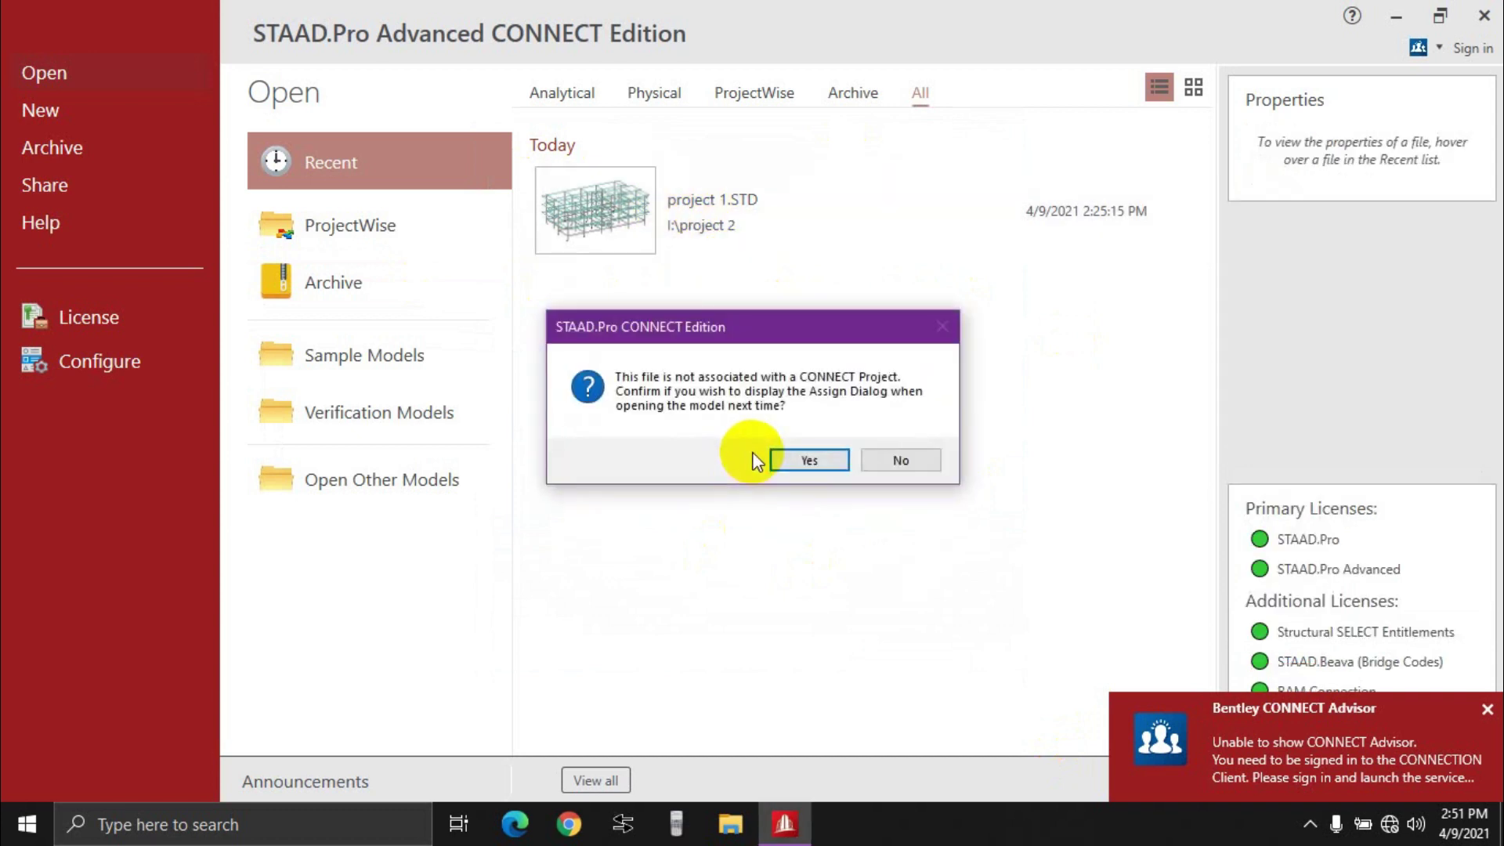
click(807, 461)
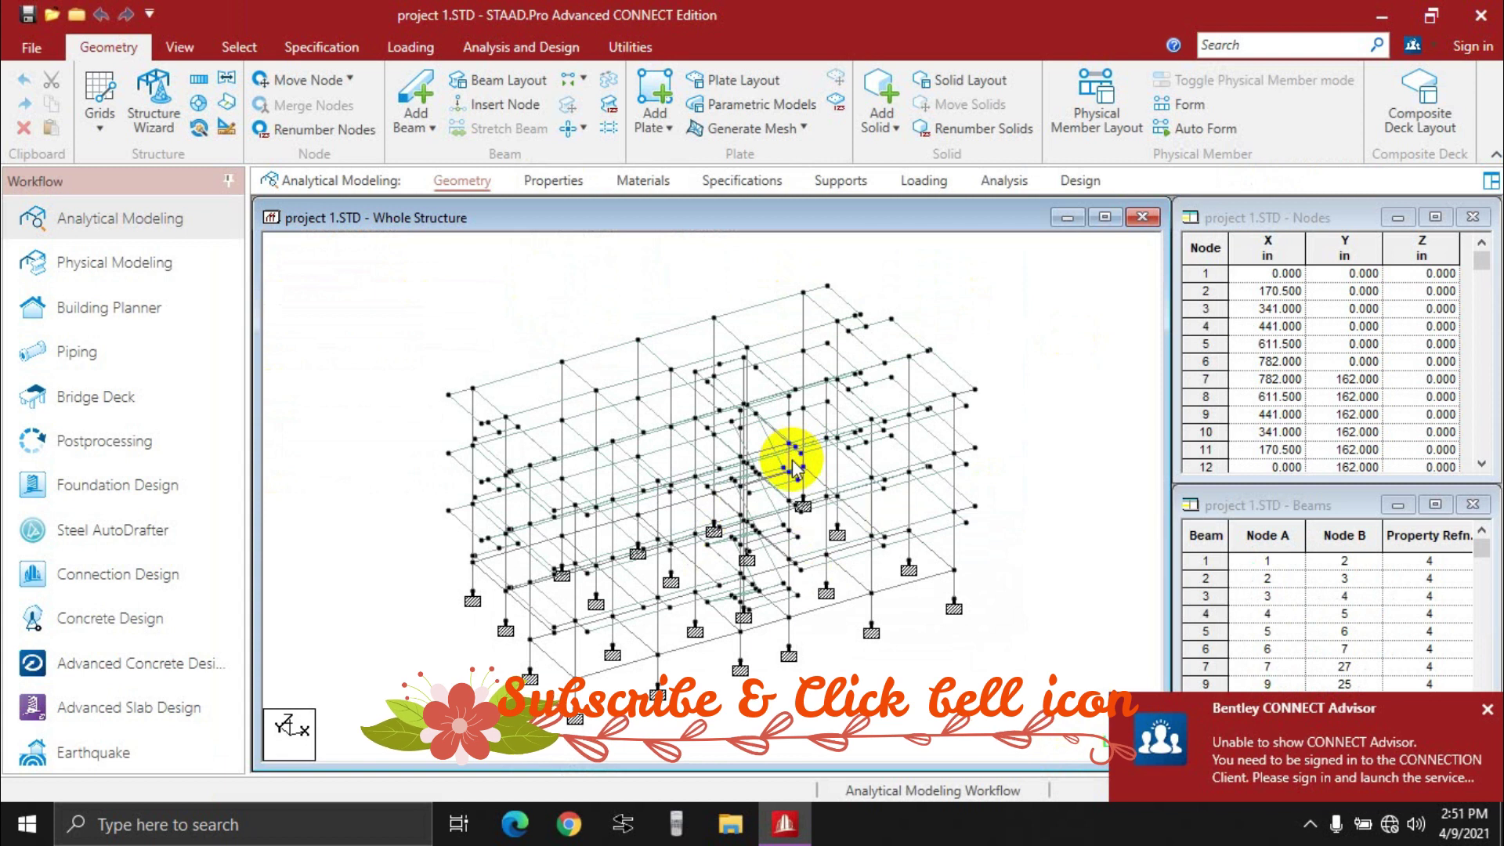
Step: Inspect the whole structure in a 3D rendered view and close that view again
middle_drag(1017, 460, 956, 412)
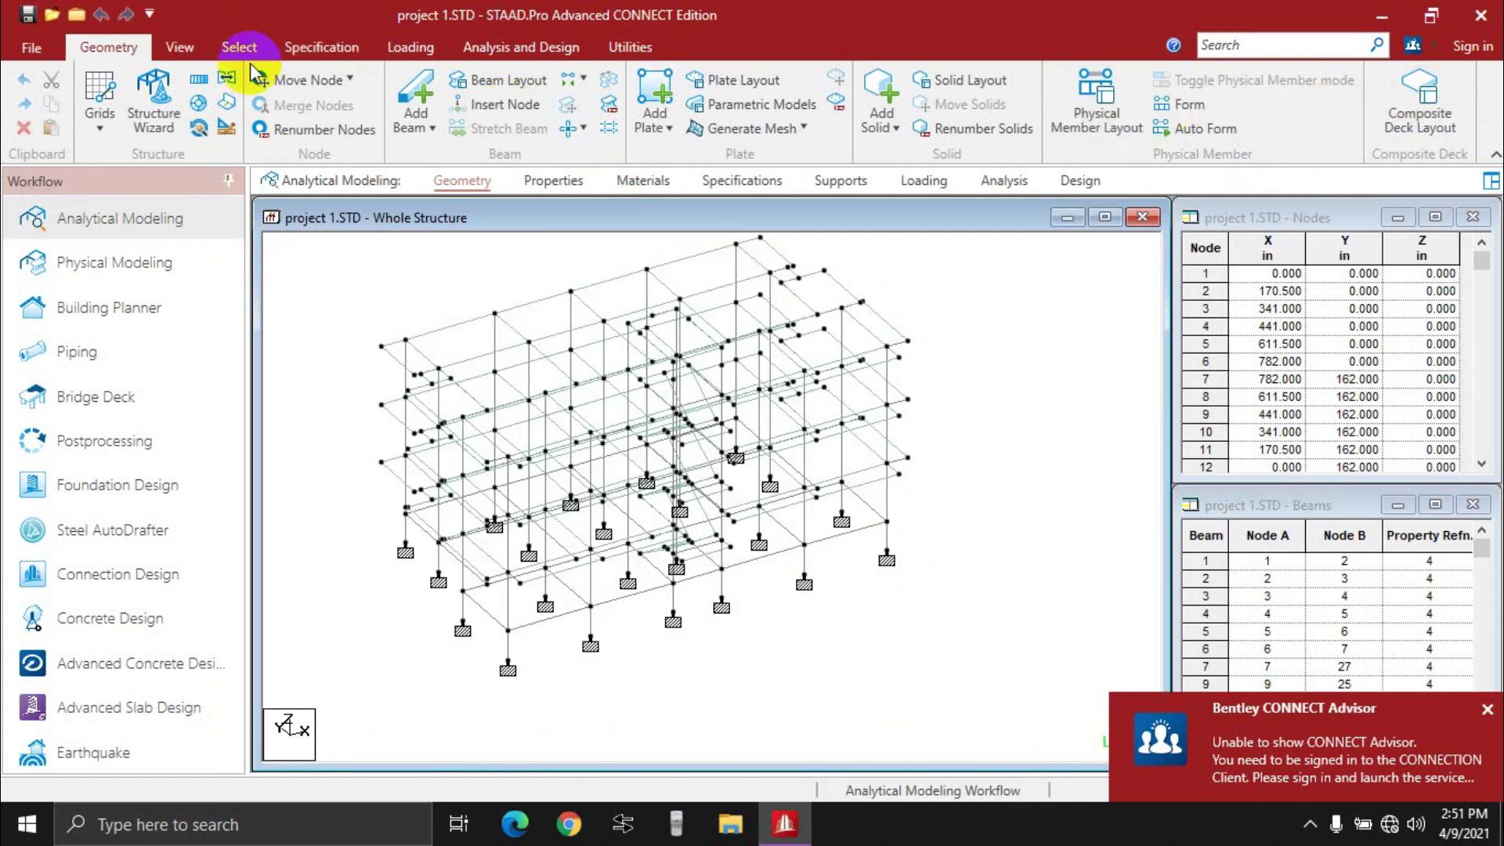
click(180, 49)
click(1278, 98)
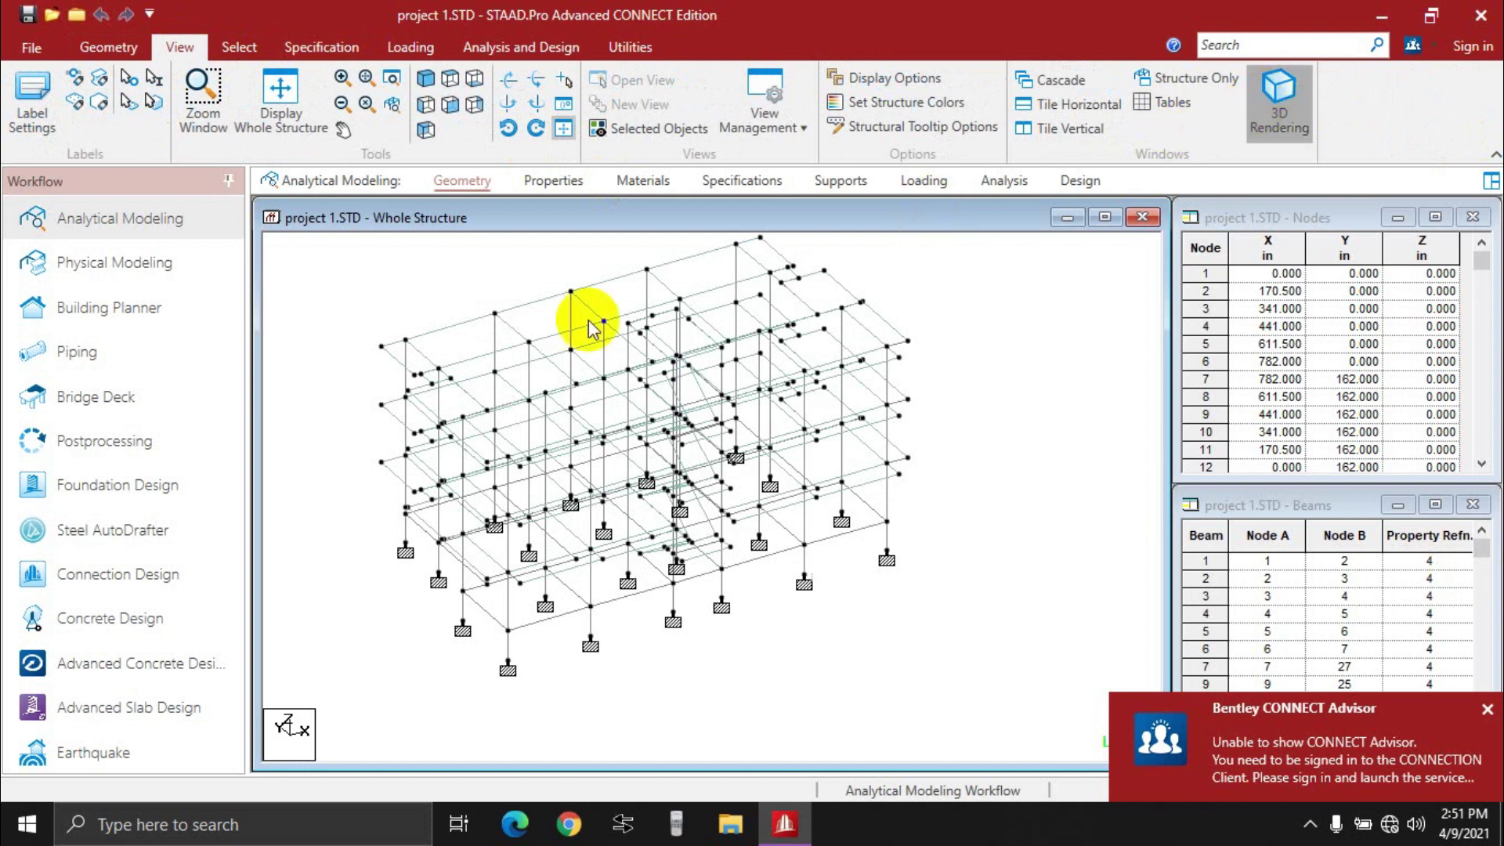
mouse_move(564, 458)
mouse_down()
mouse_move(698, 396)
mouse_move(835, 519)
mouse_move(1288, 445)
mouse_up()
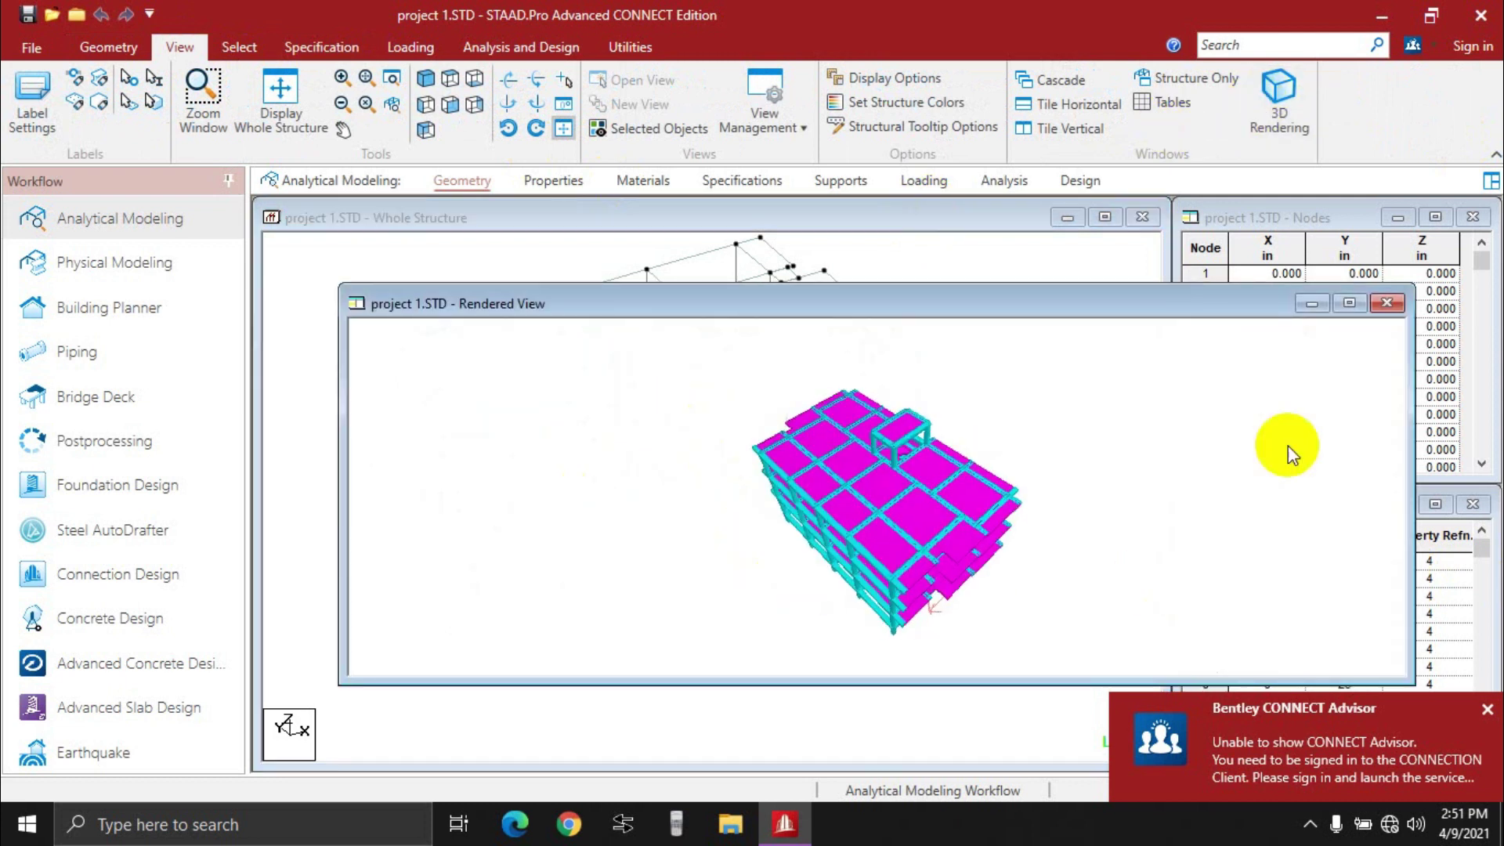
click(1387, 303)
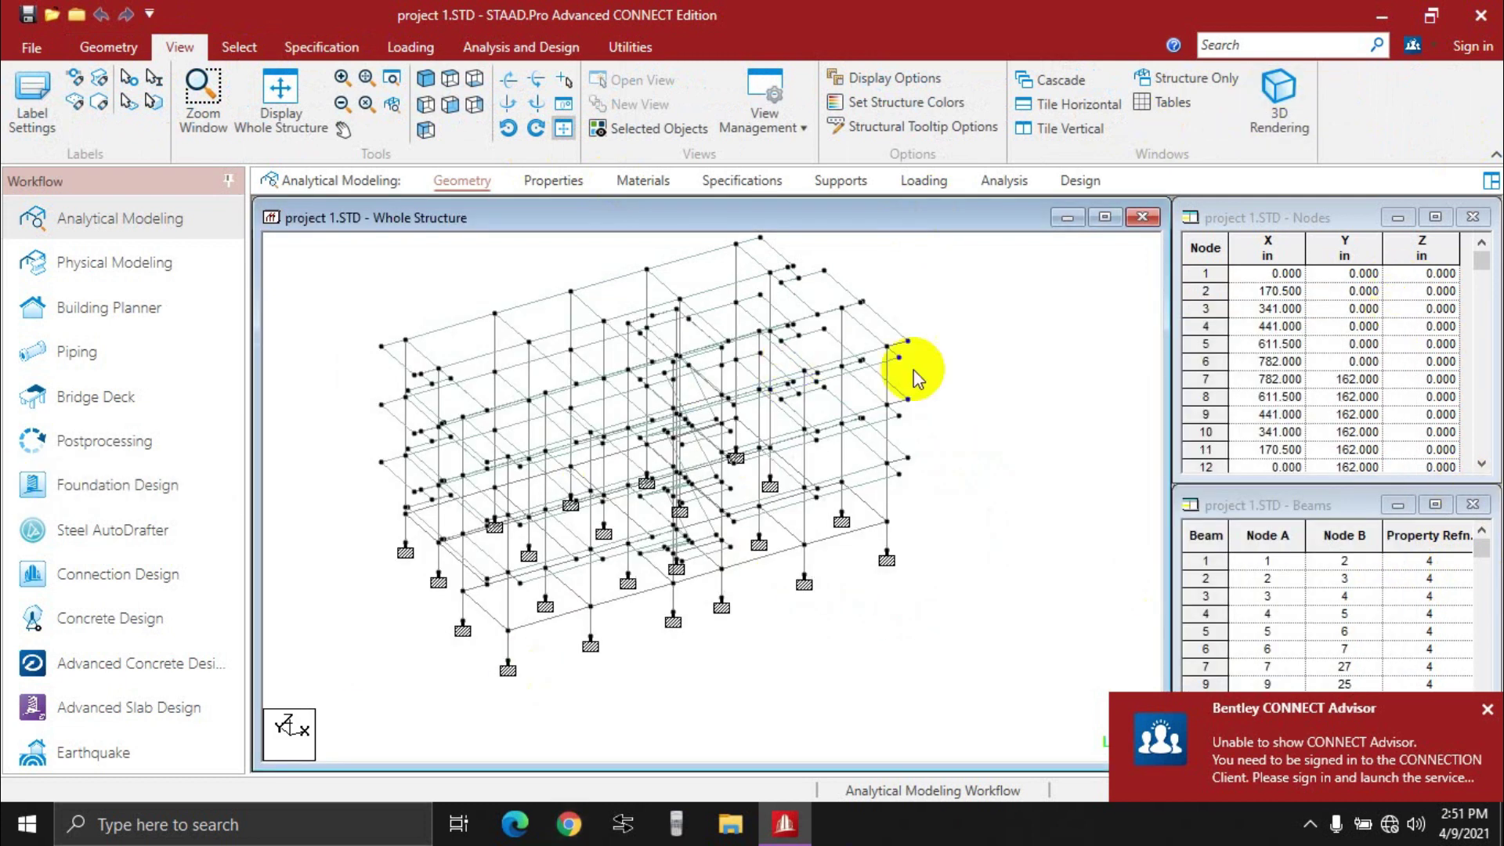
Step: Select all the support nodes at the column bases from a side elevation of the structure
middle_drag(895, 378, 971, 393)
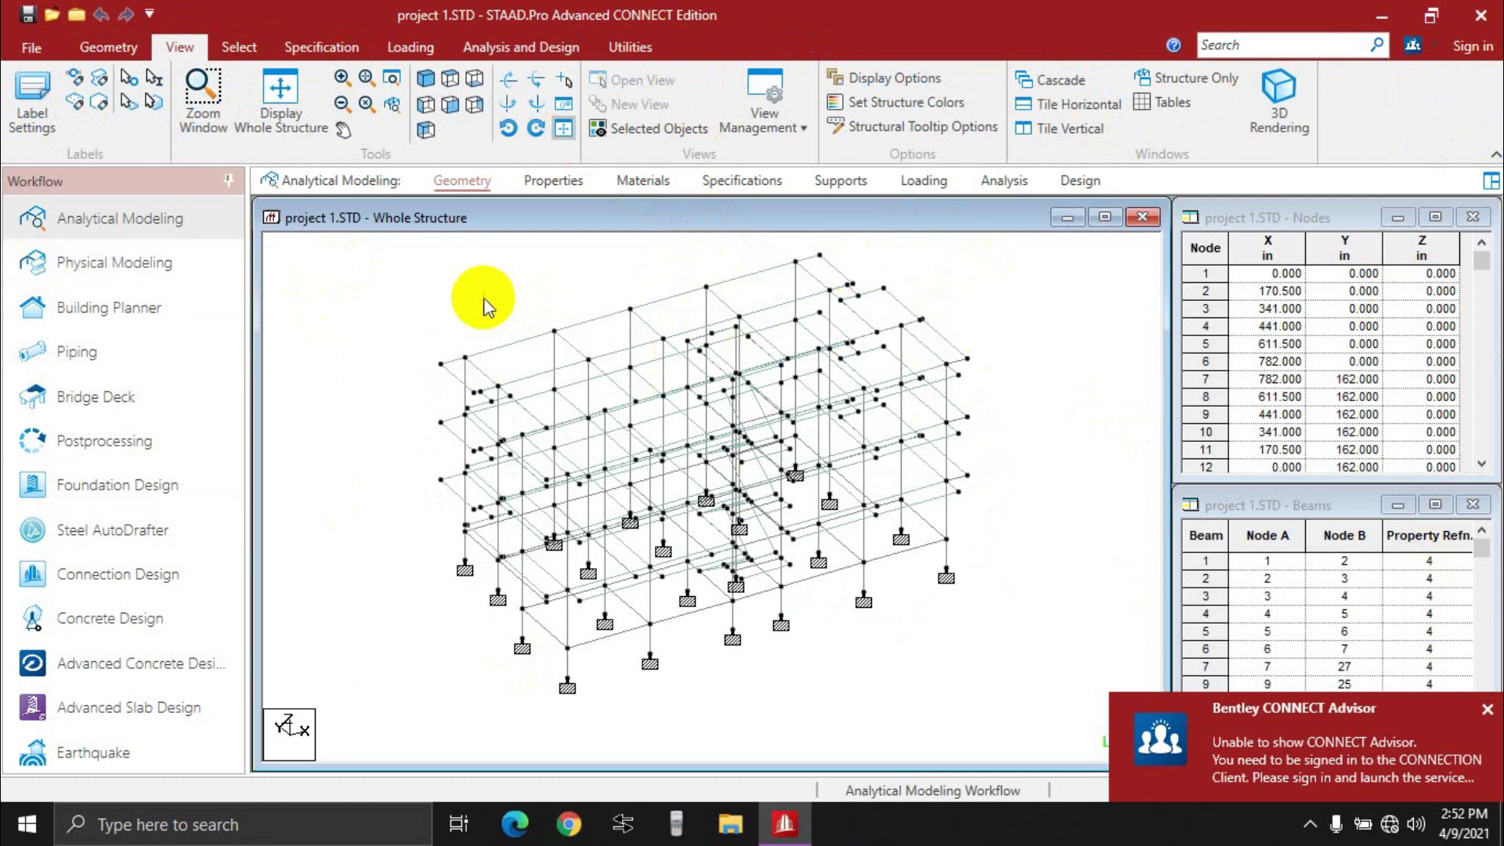
click(429, 104)
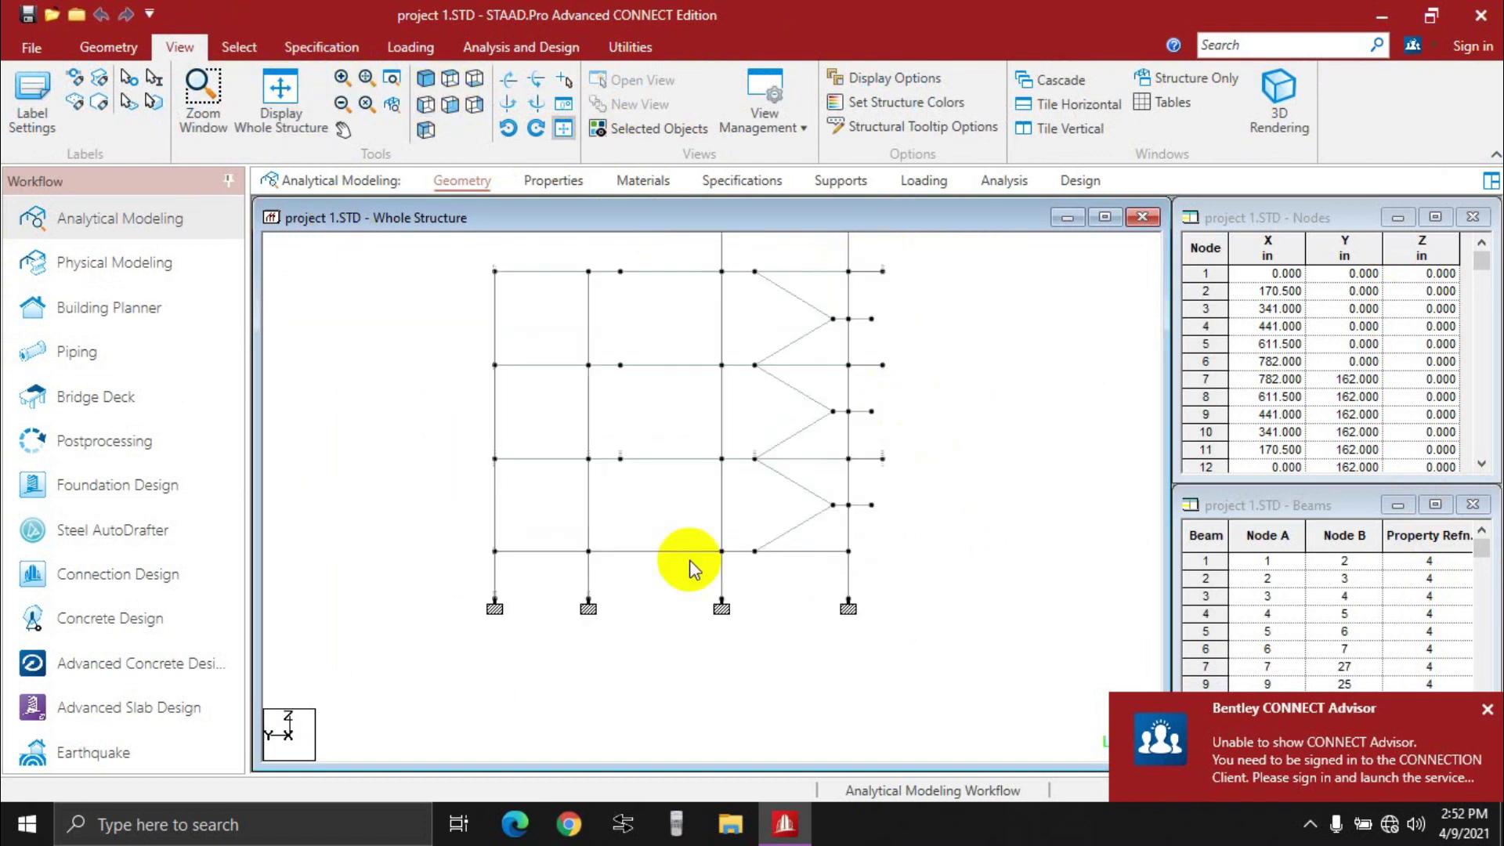
click(239, 47)
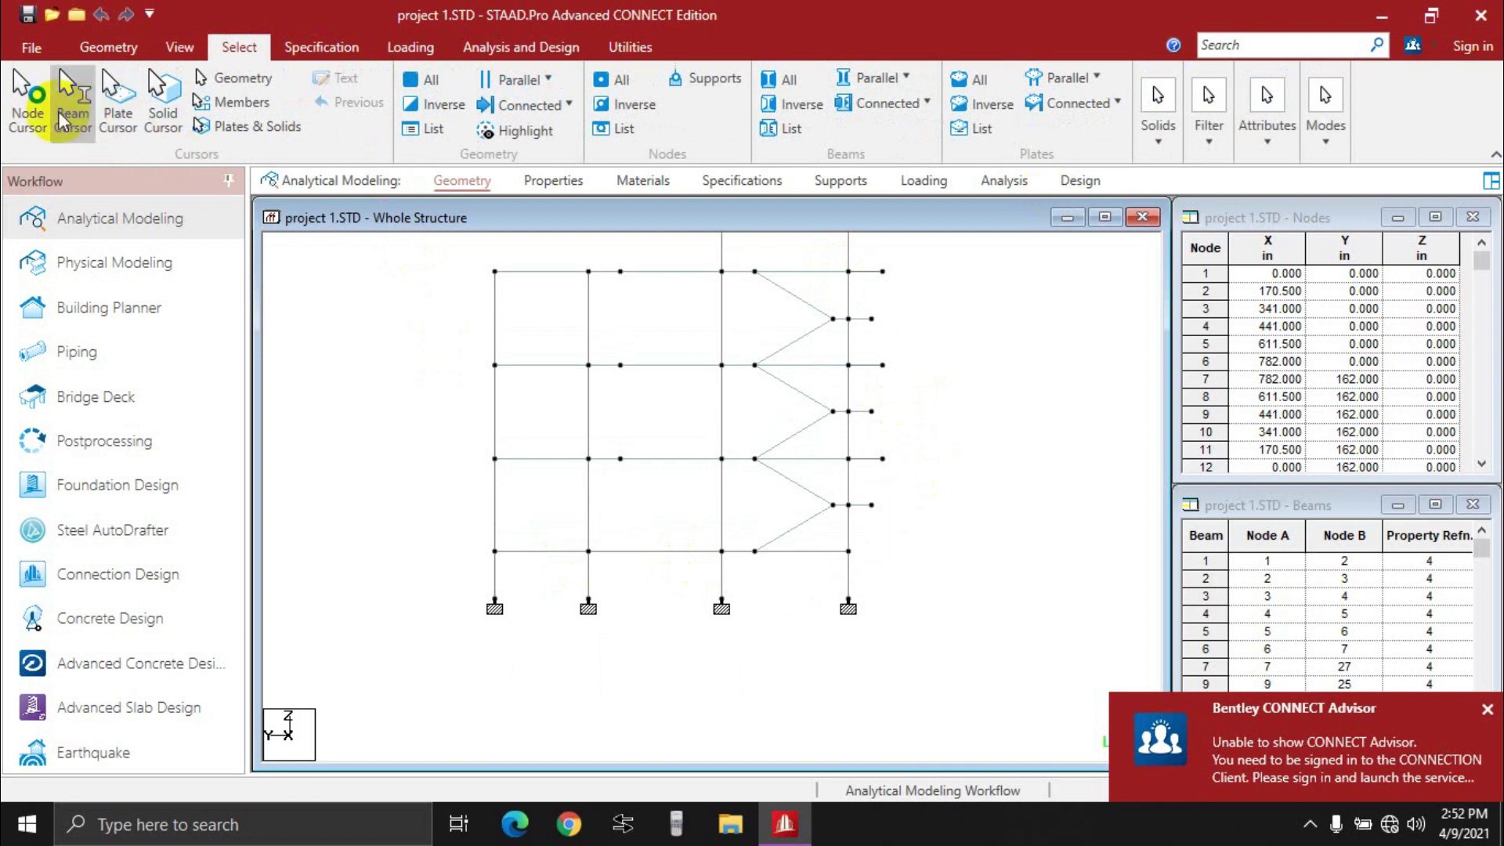
click(27, 98)
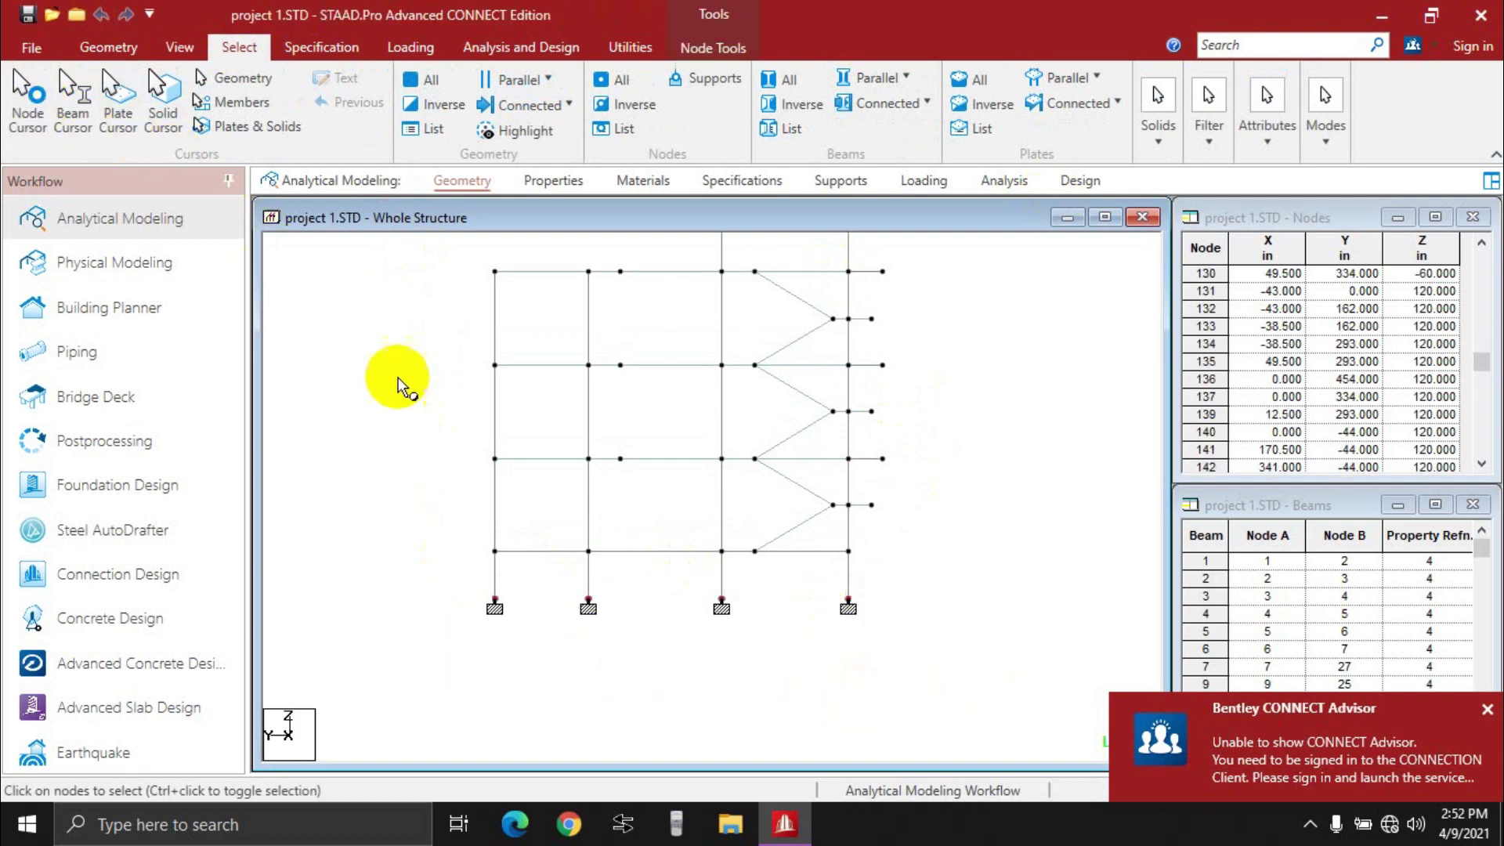
Step: Display only the selected support nodes and show them in plan view, looking along the Z axis
click(179, 47)
click(417, 102)
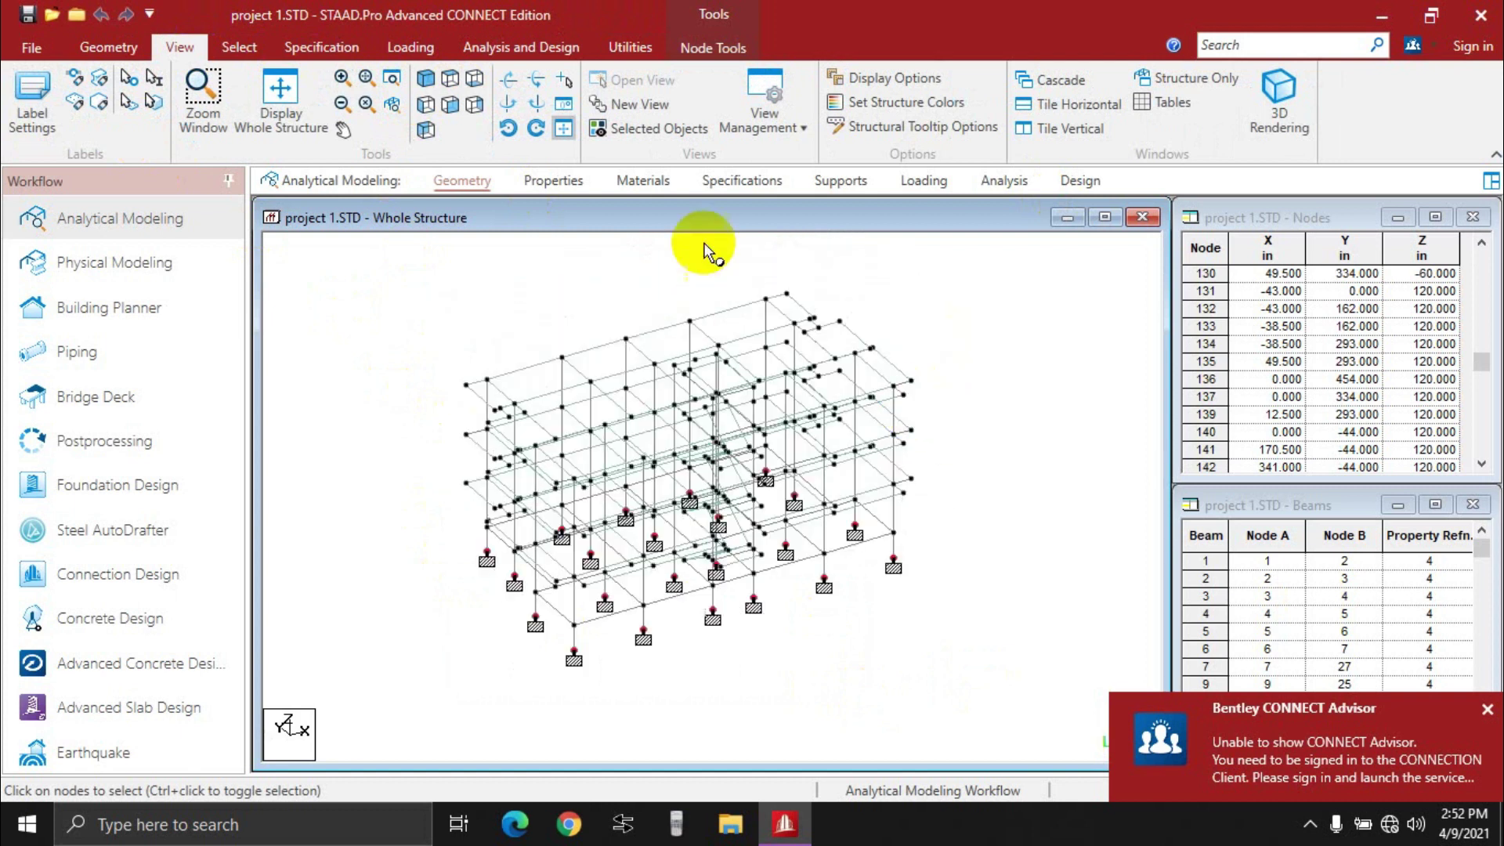
click(662, 127)
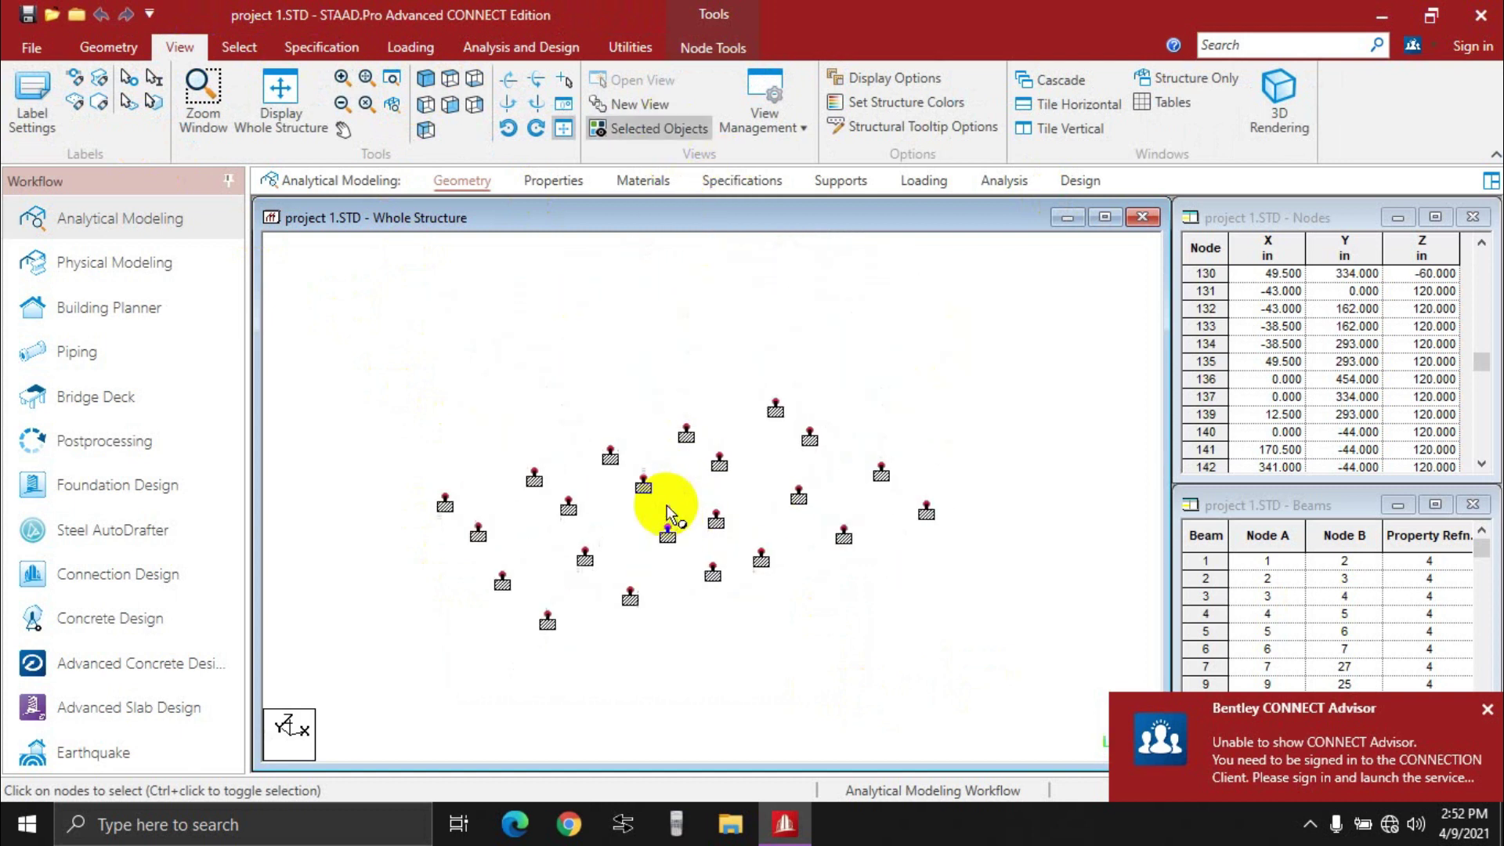
middle_drag(665, 504, 660, 479)
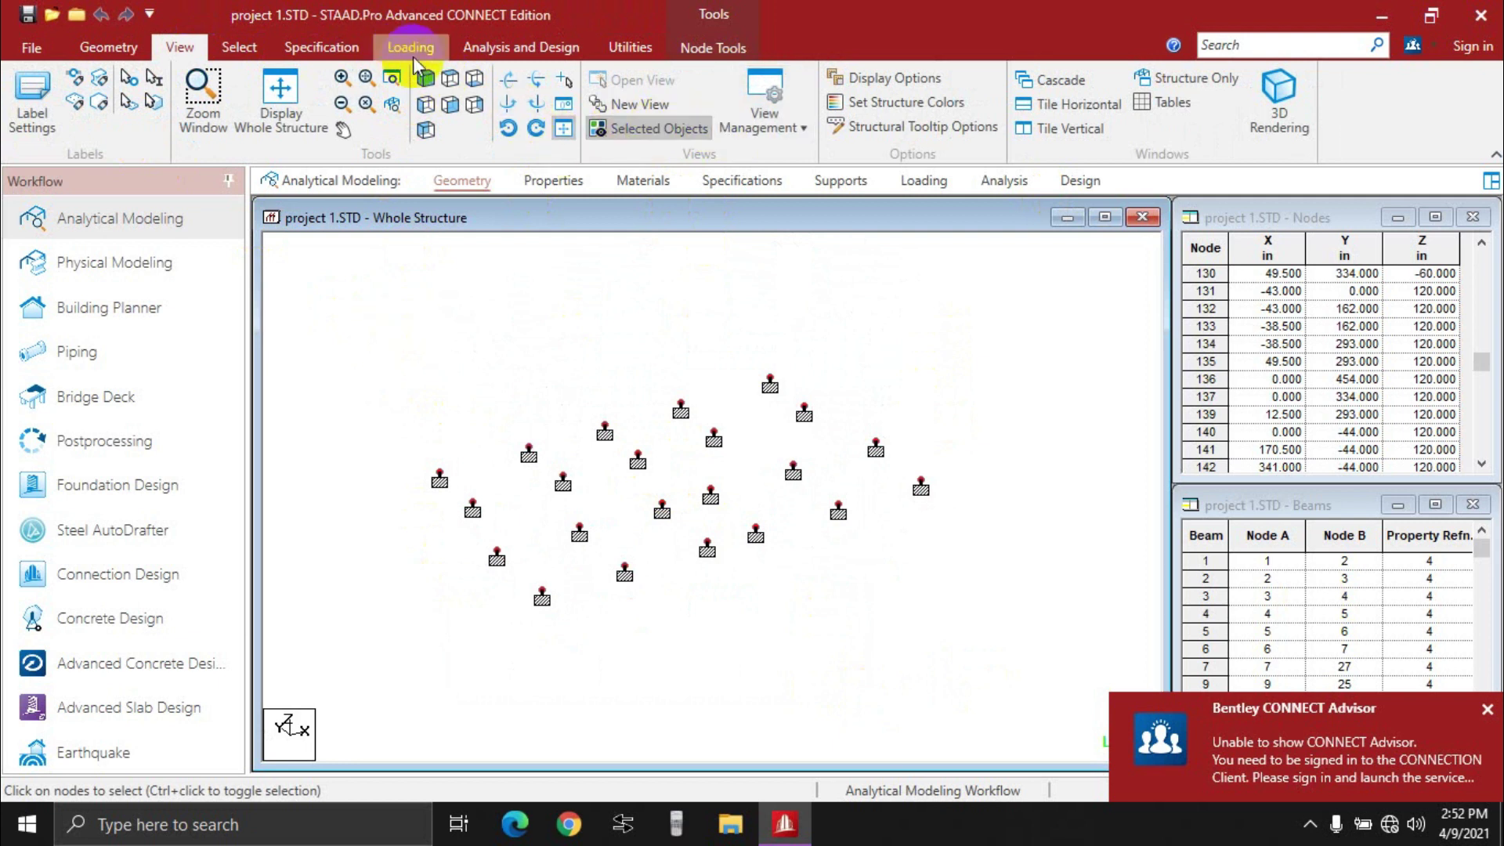
click(450, 81)
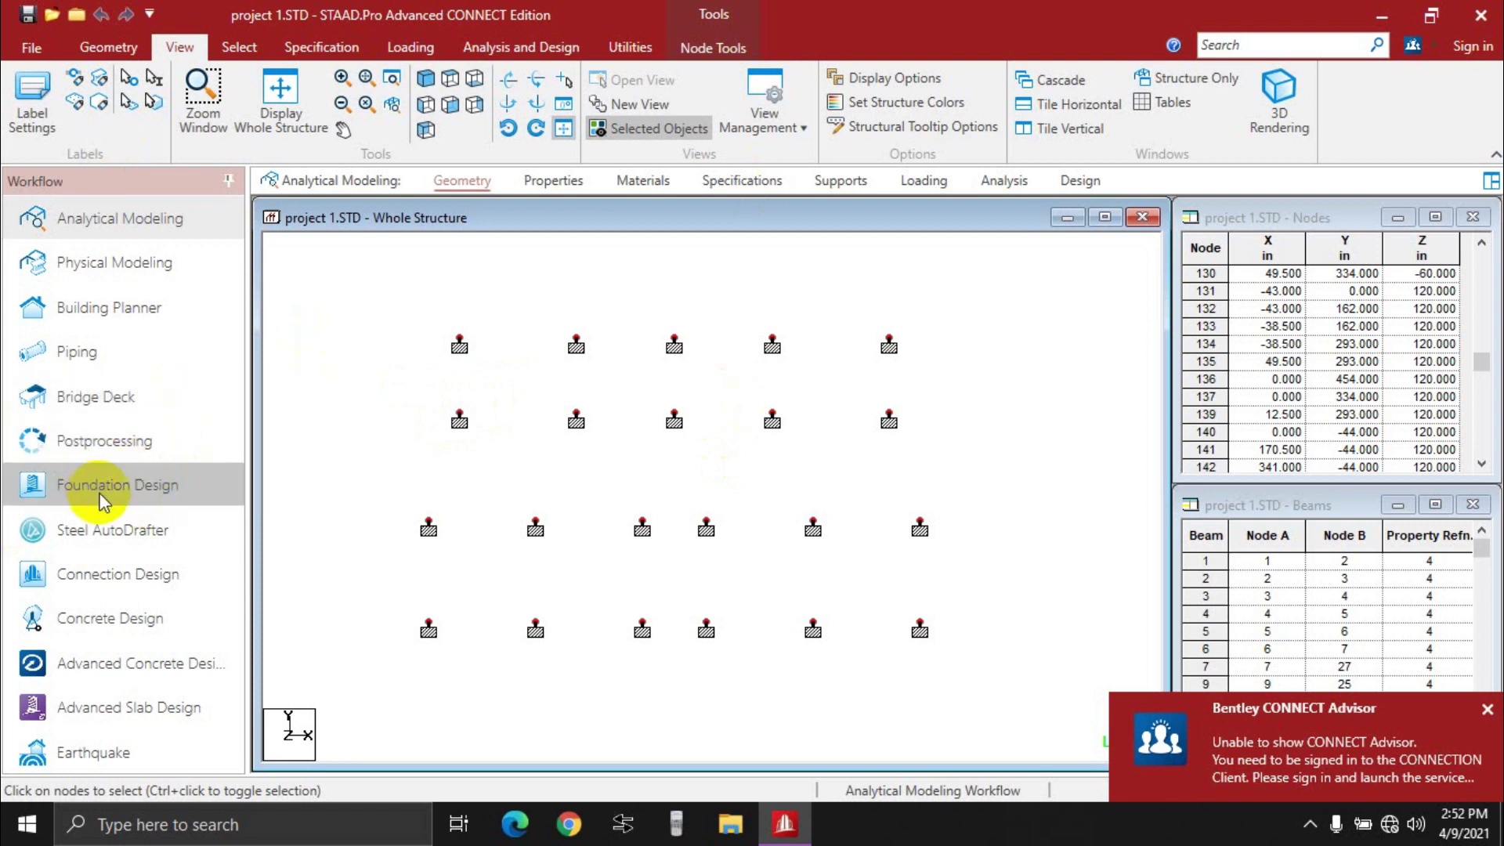
Step: Enter Postprocessing with all five load cases selected and automatic scaling enabled in the result view options
click(103, 440)
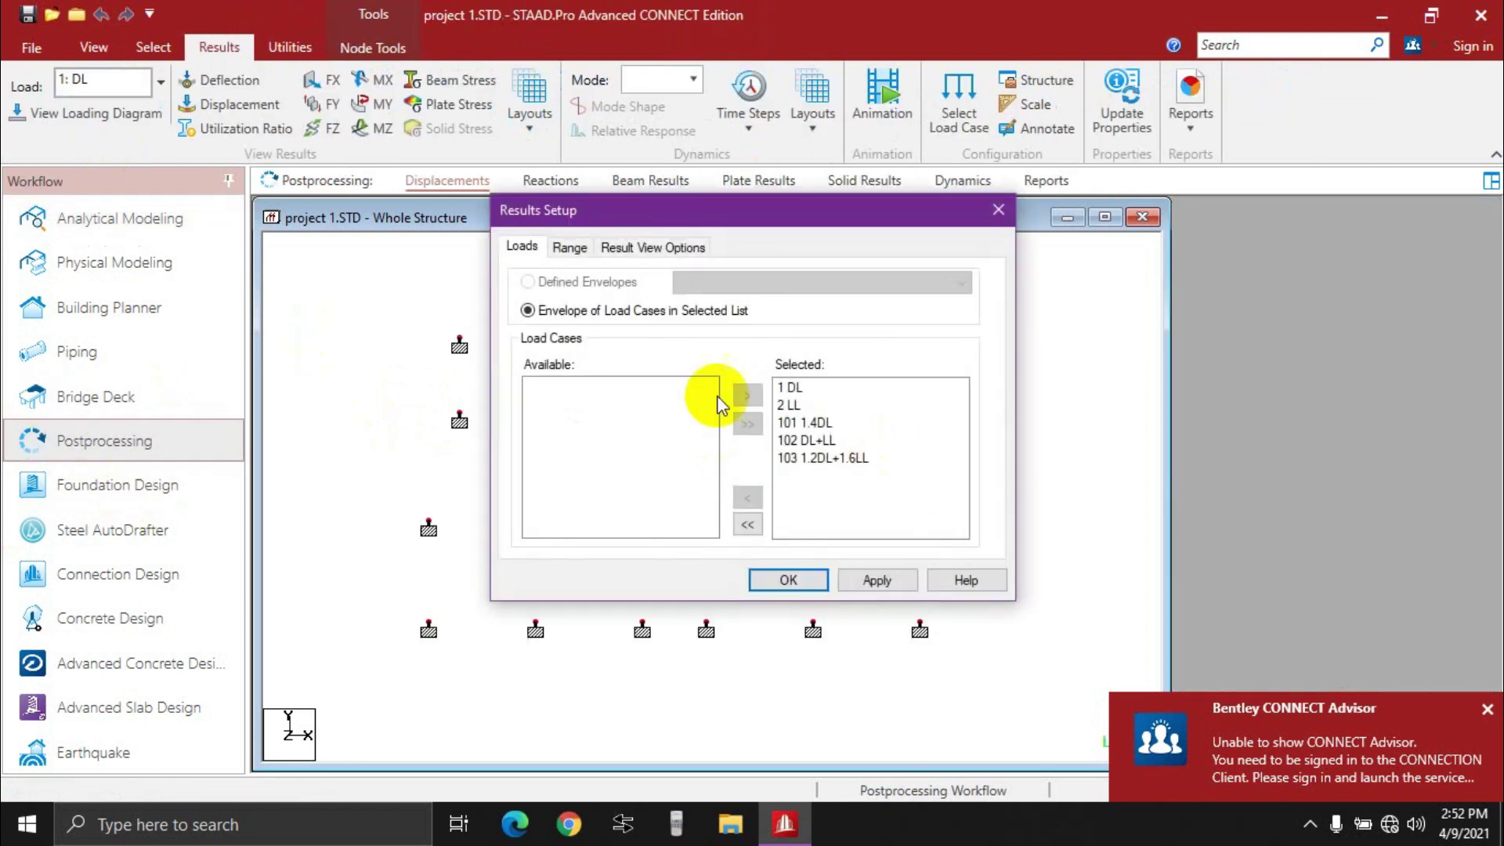
click(620, 246)
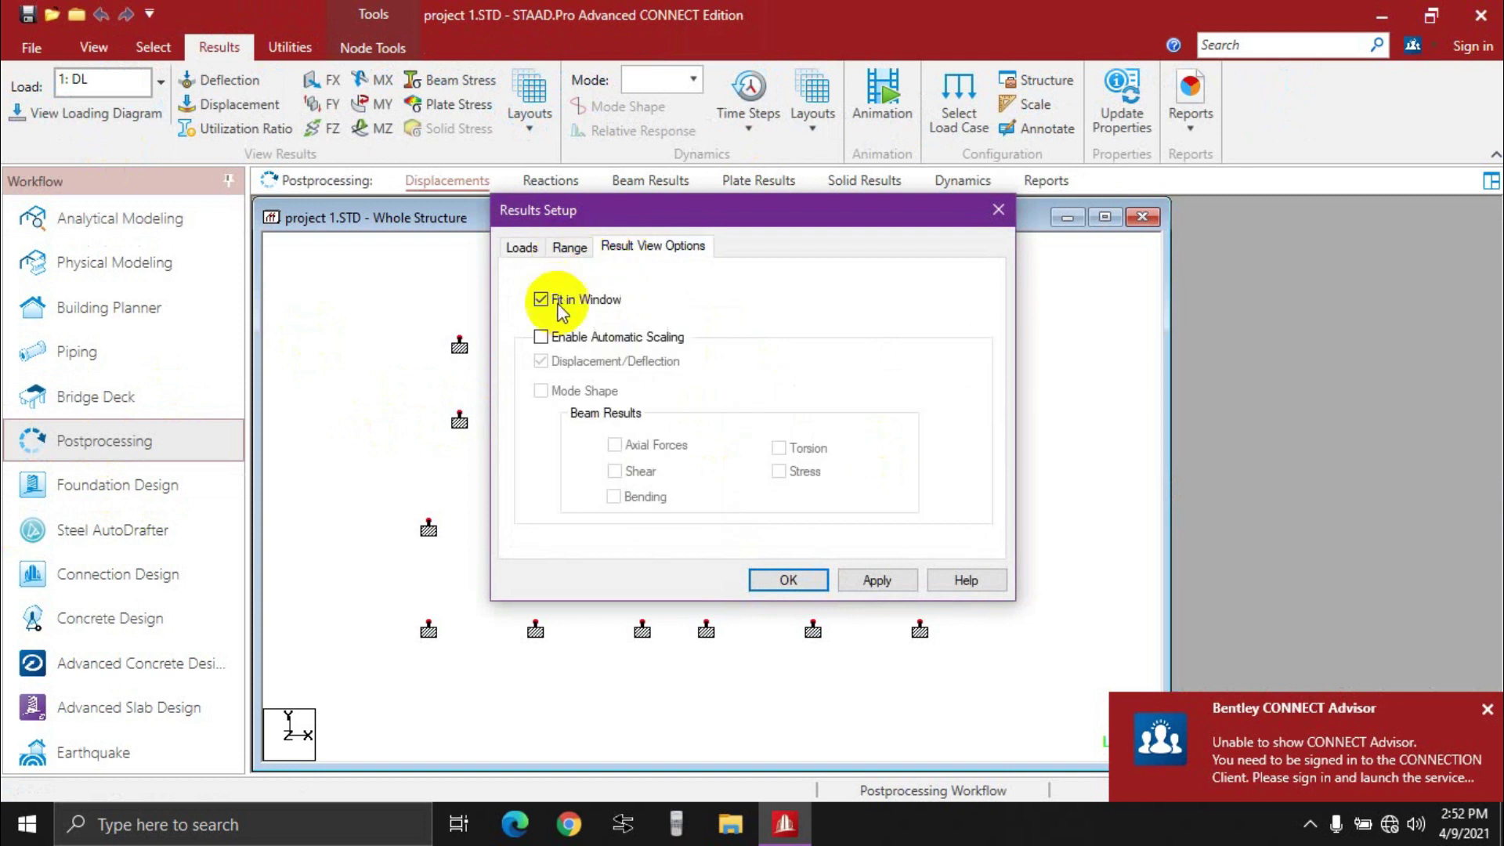
click(563, 344)
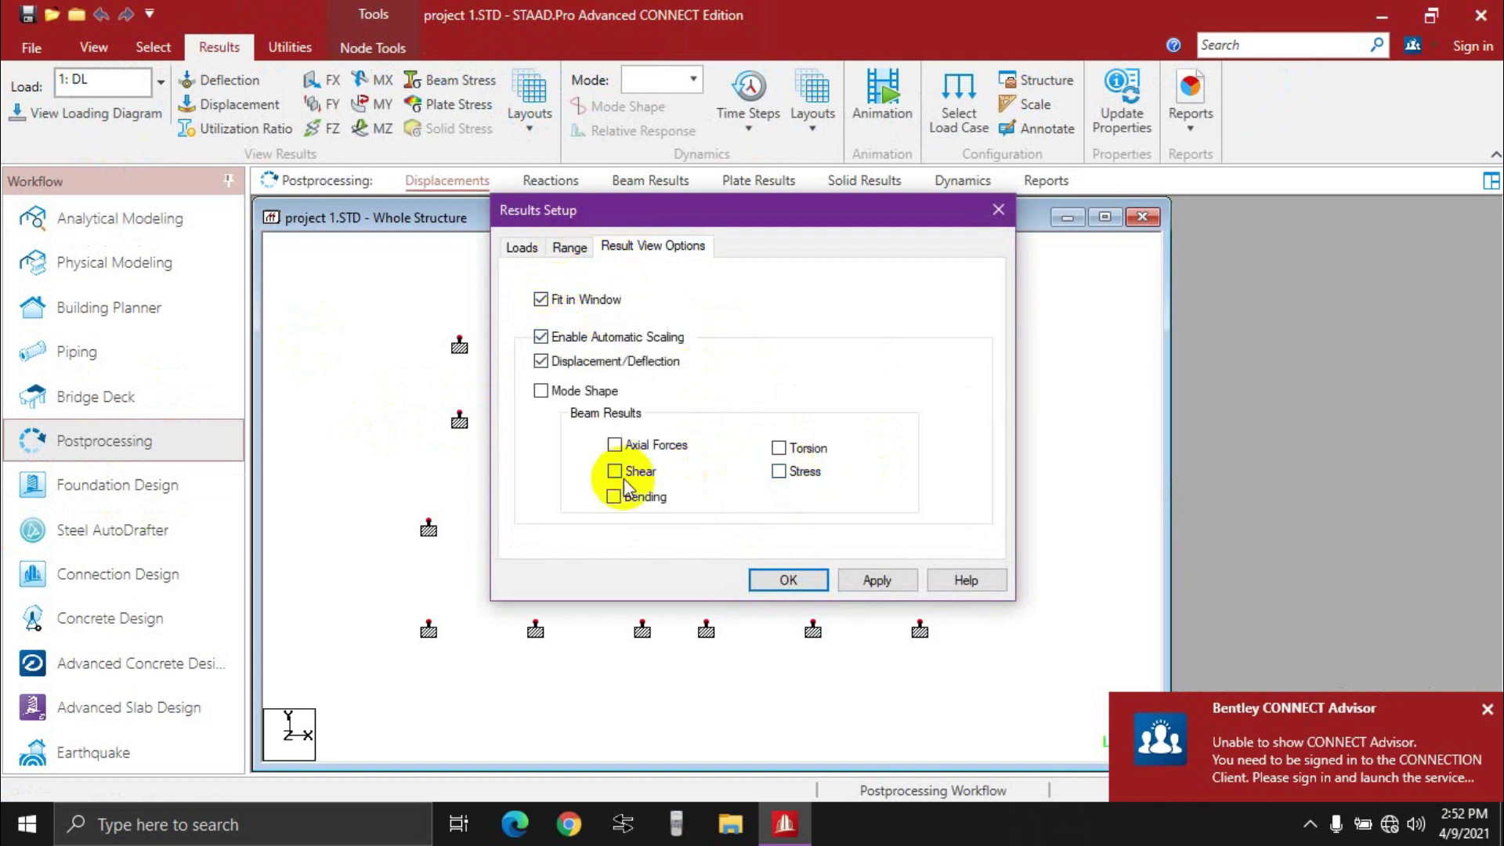
click(567, 250)
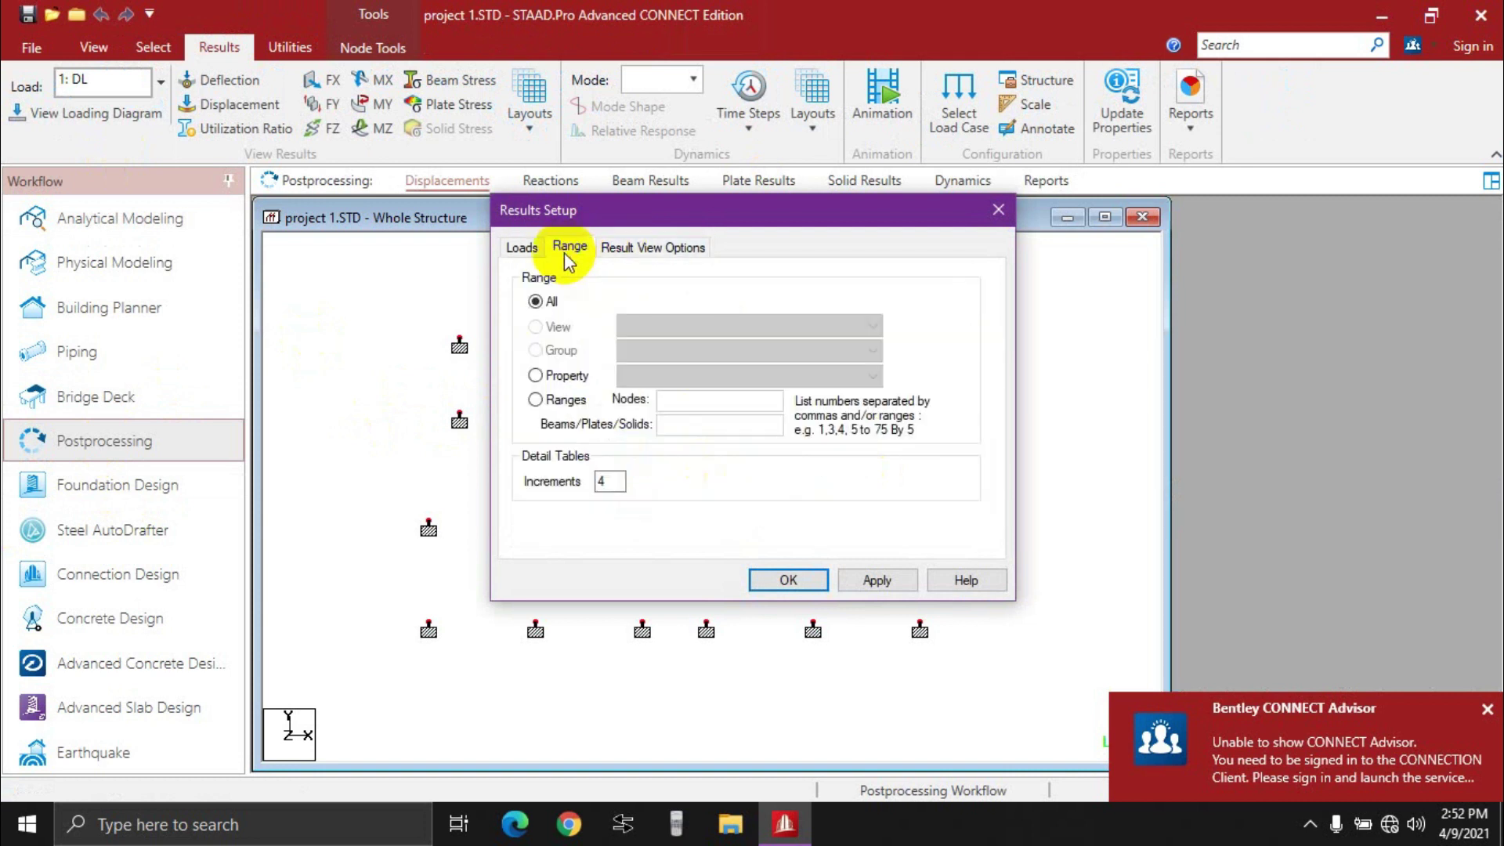
click(520, 249)
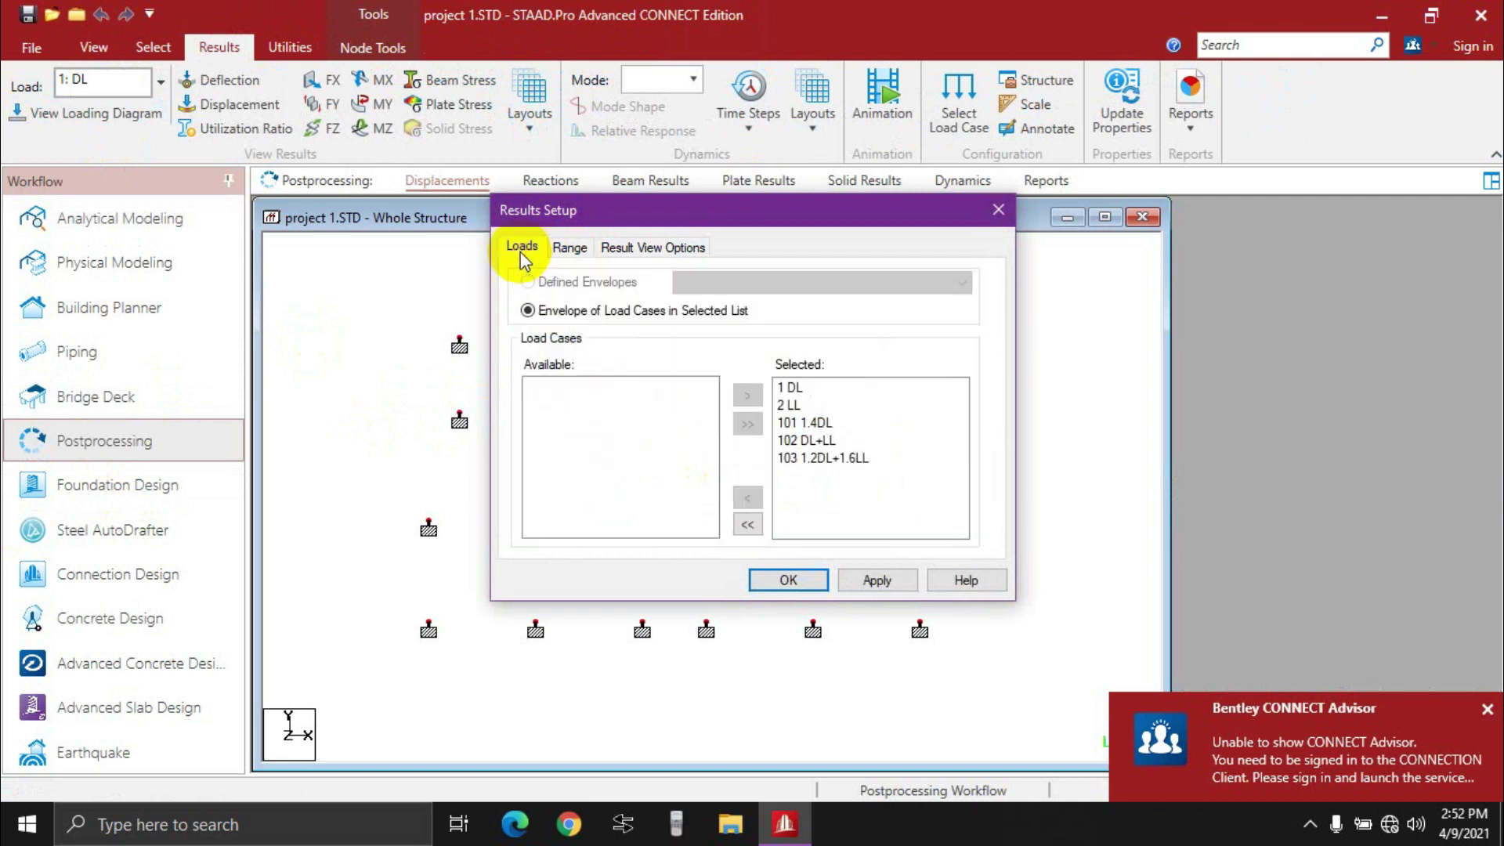
click(871, 585)
click(785, 579)
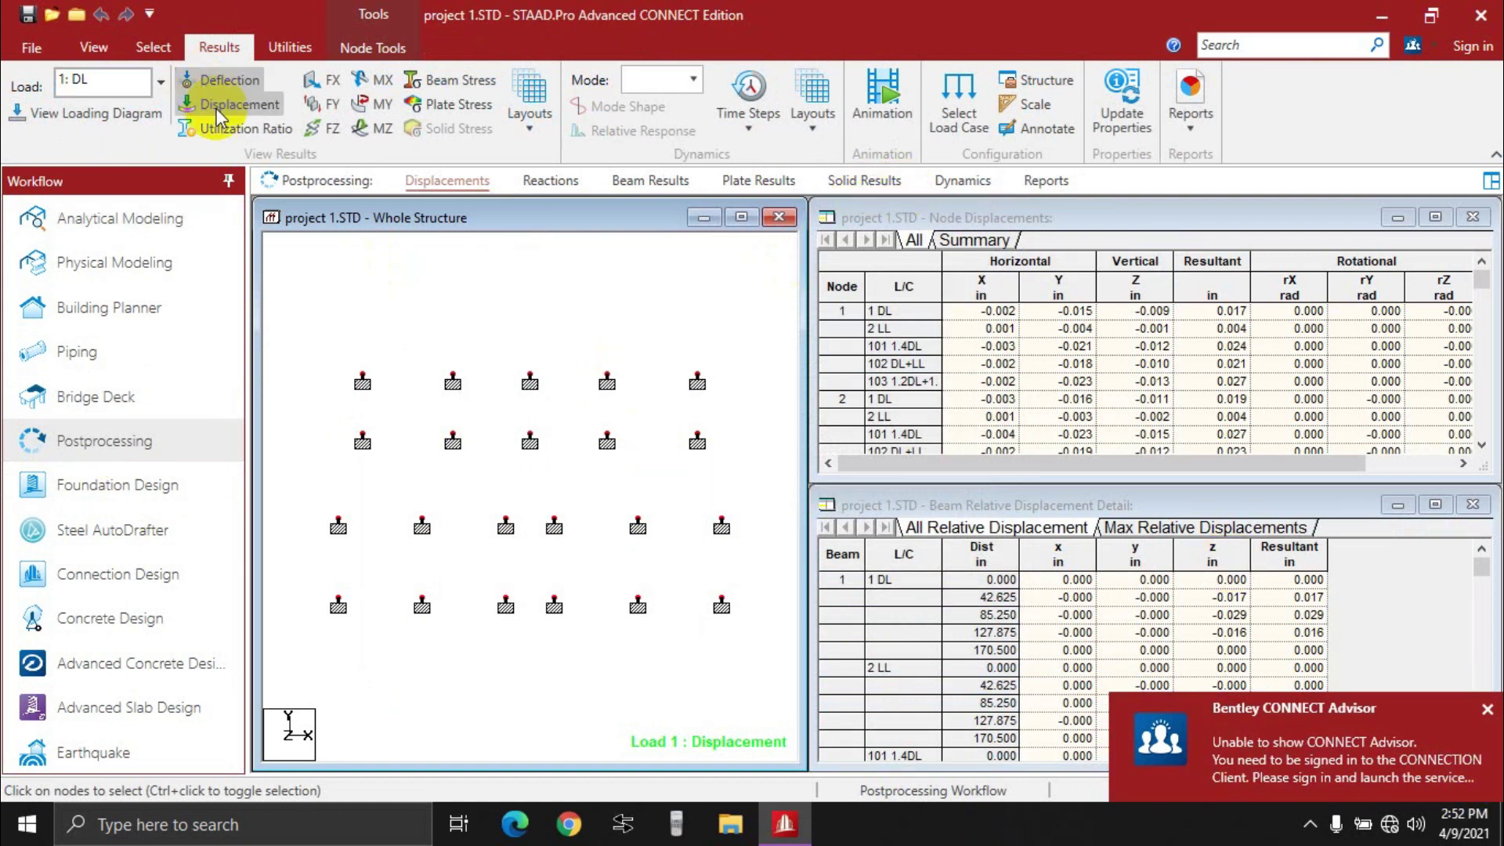
Step: Set the displayed load case for the results to 2: LL
click(161, 89)
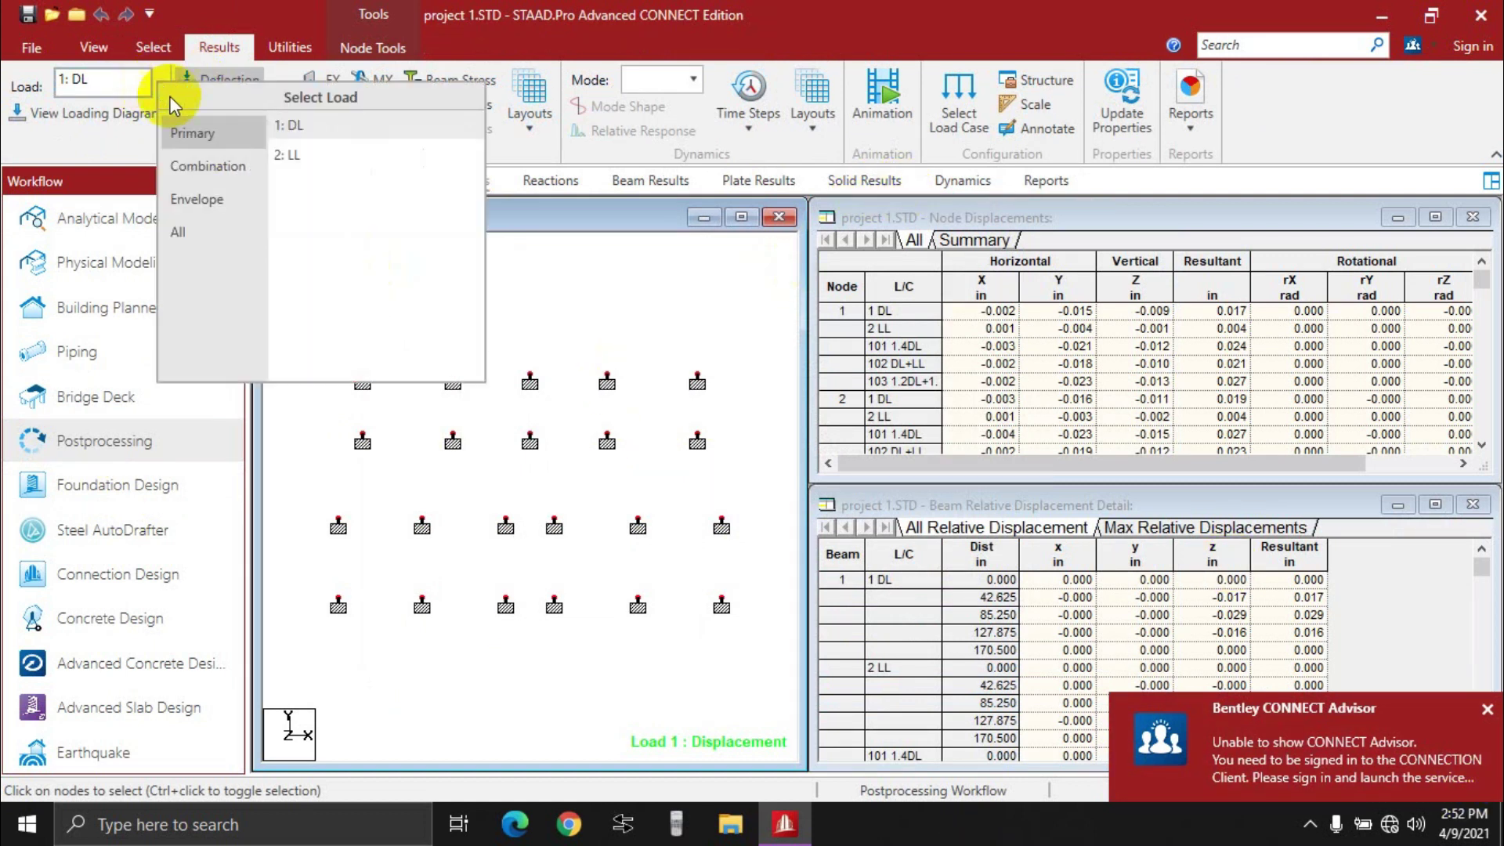
click(286, 155)
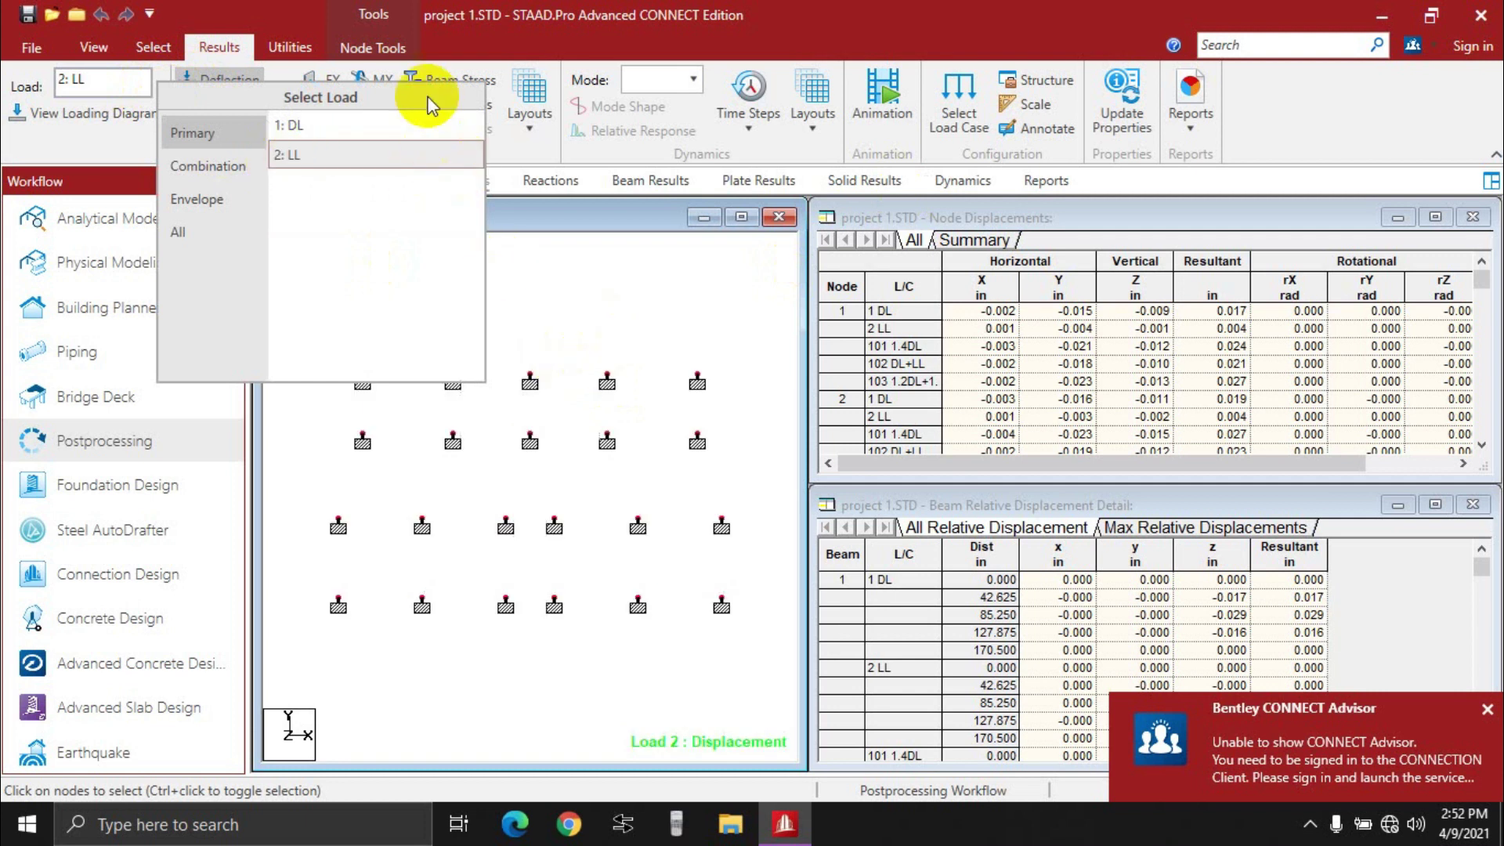
click(643, 293)
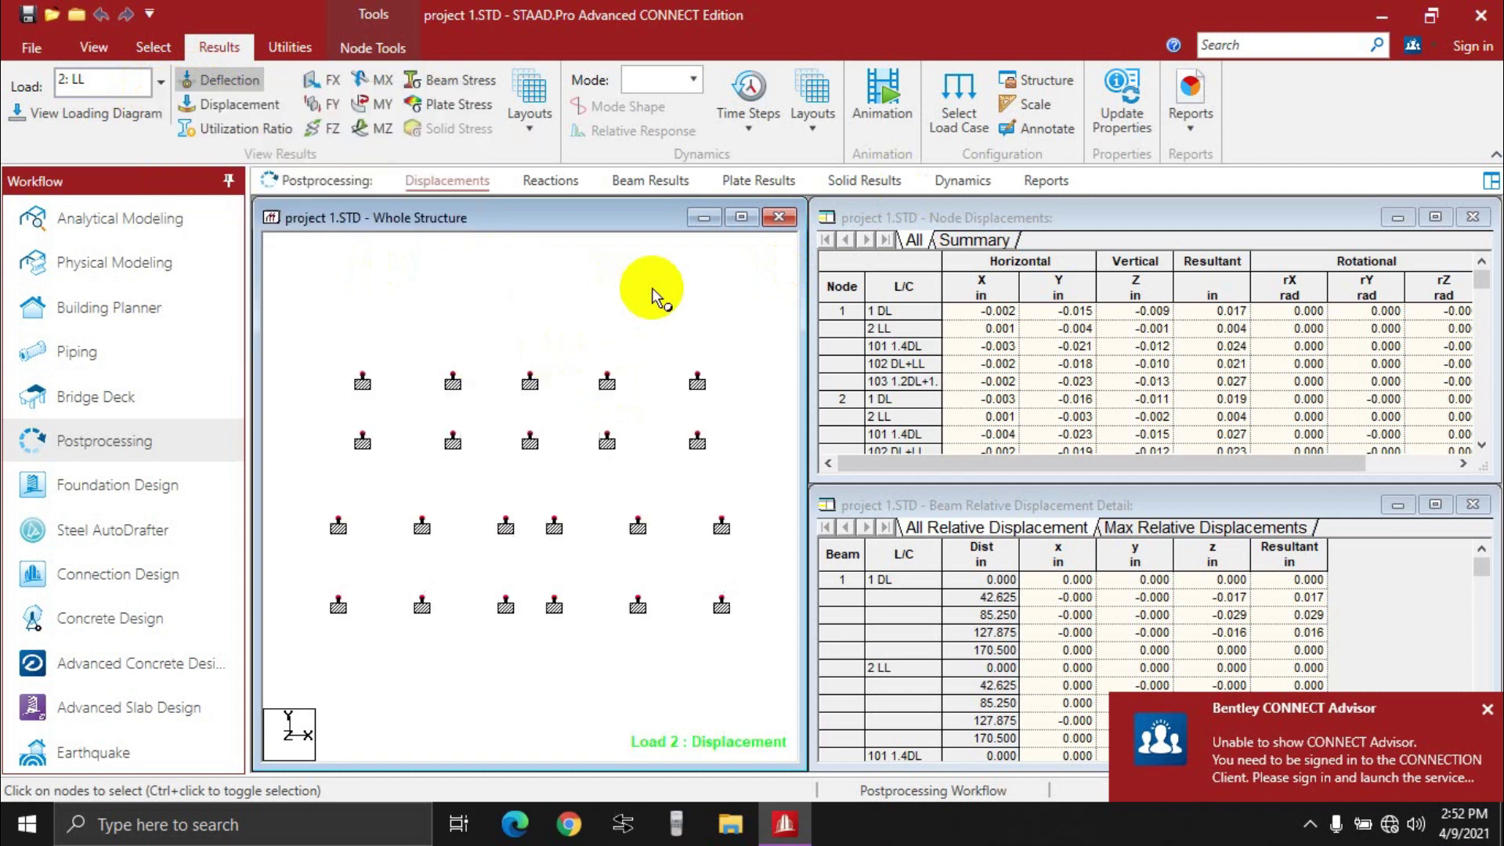
Step: Annotate the supports with their direct Global Z reactions, with diagram lines turned on
click(1048, 127)
click(671, 243)
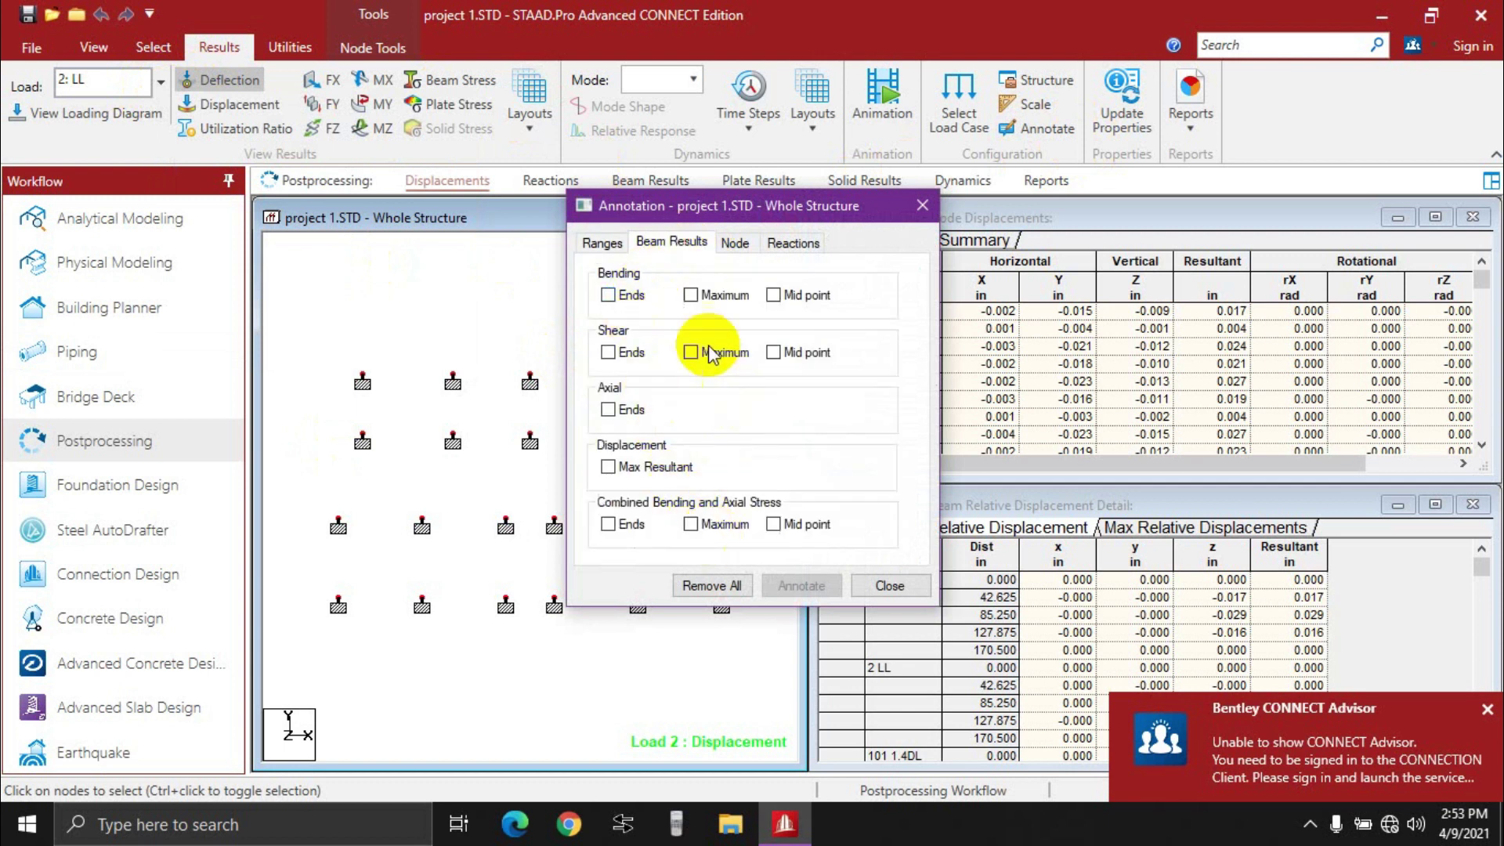
click(805, 244)
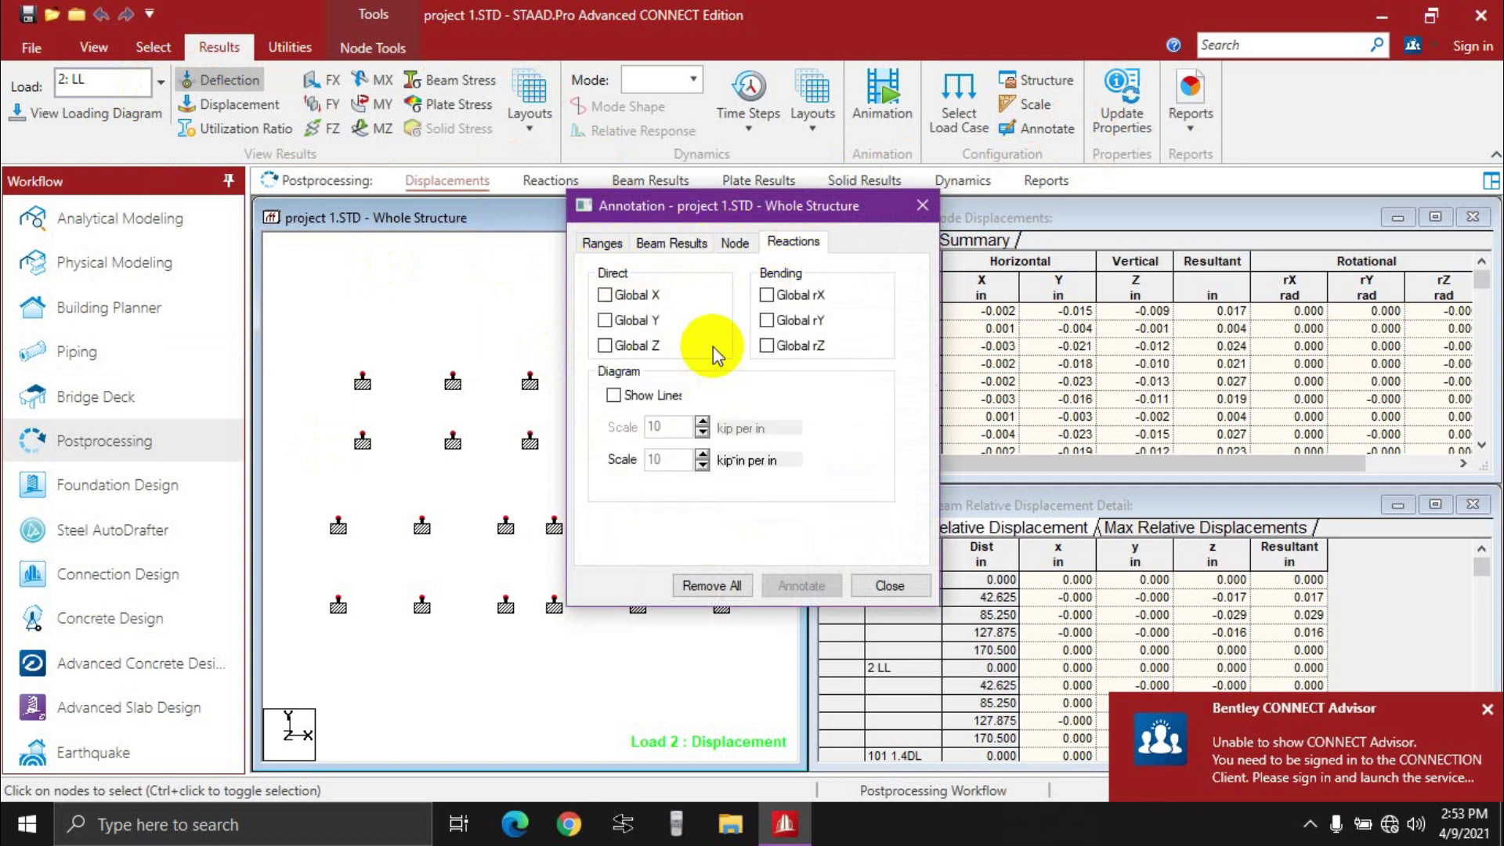
click(649, 347)
click(614, 395)
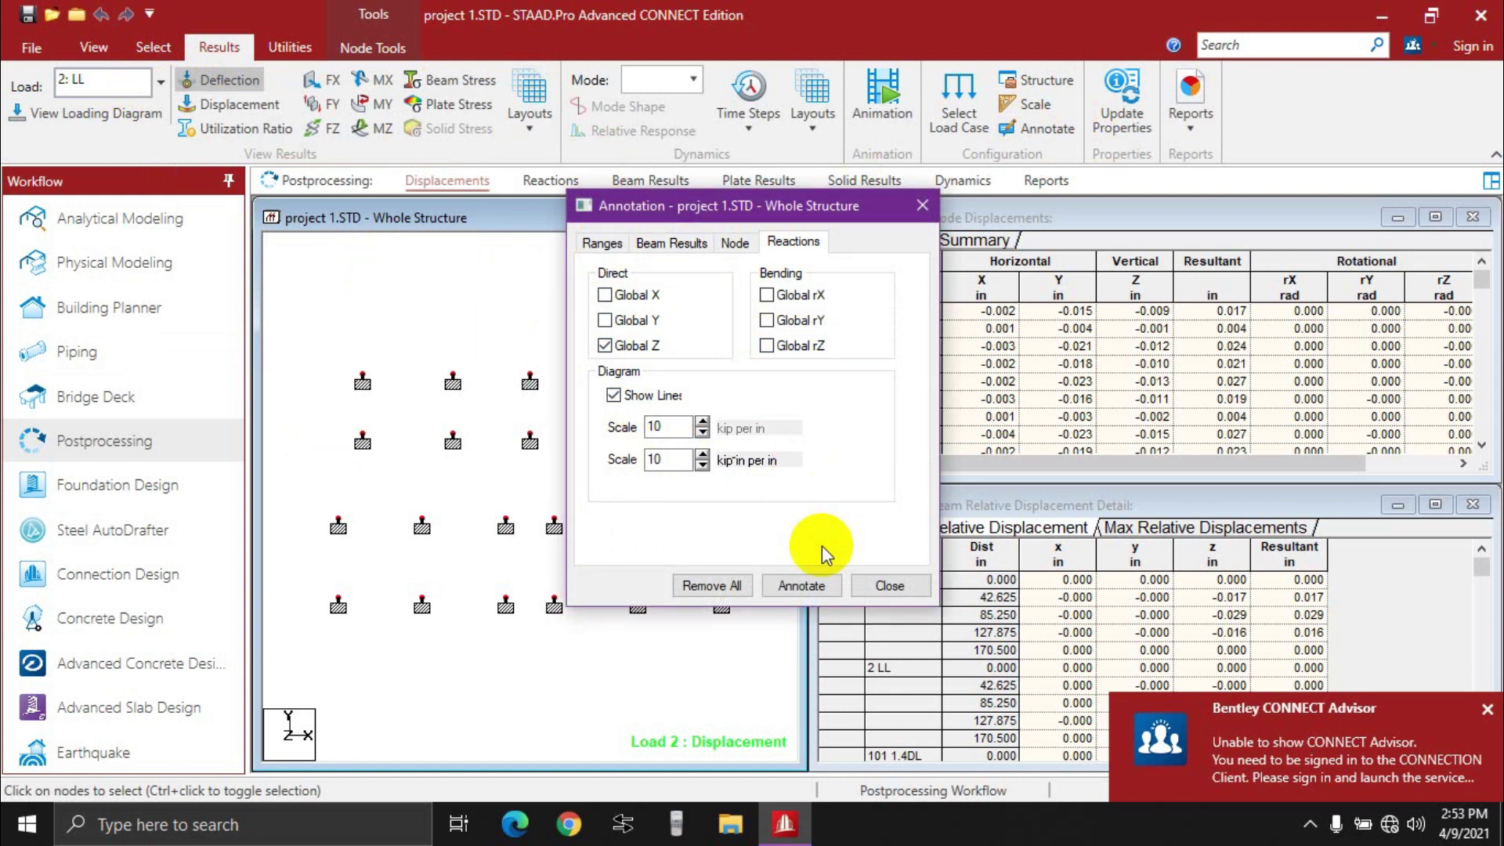
click(808, 586)
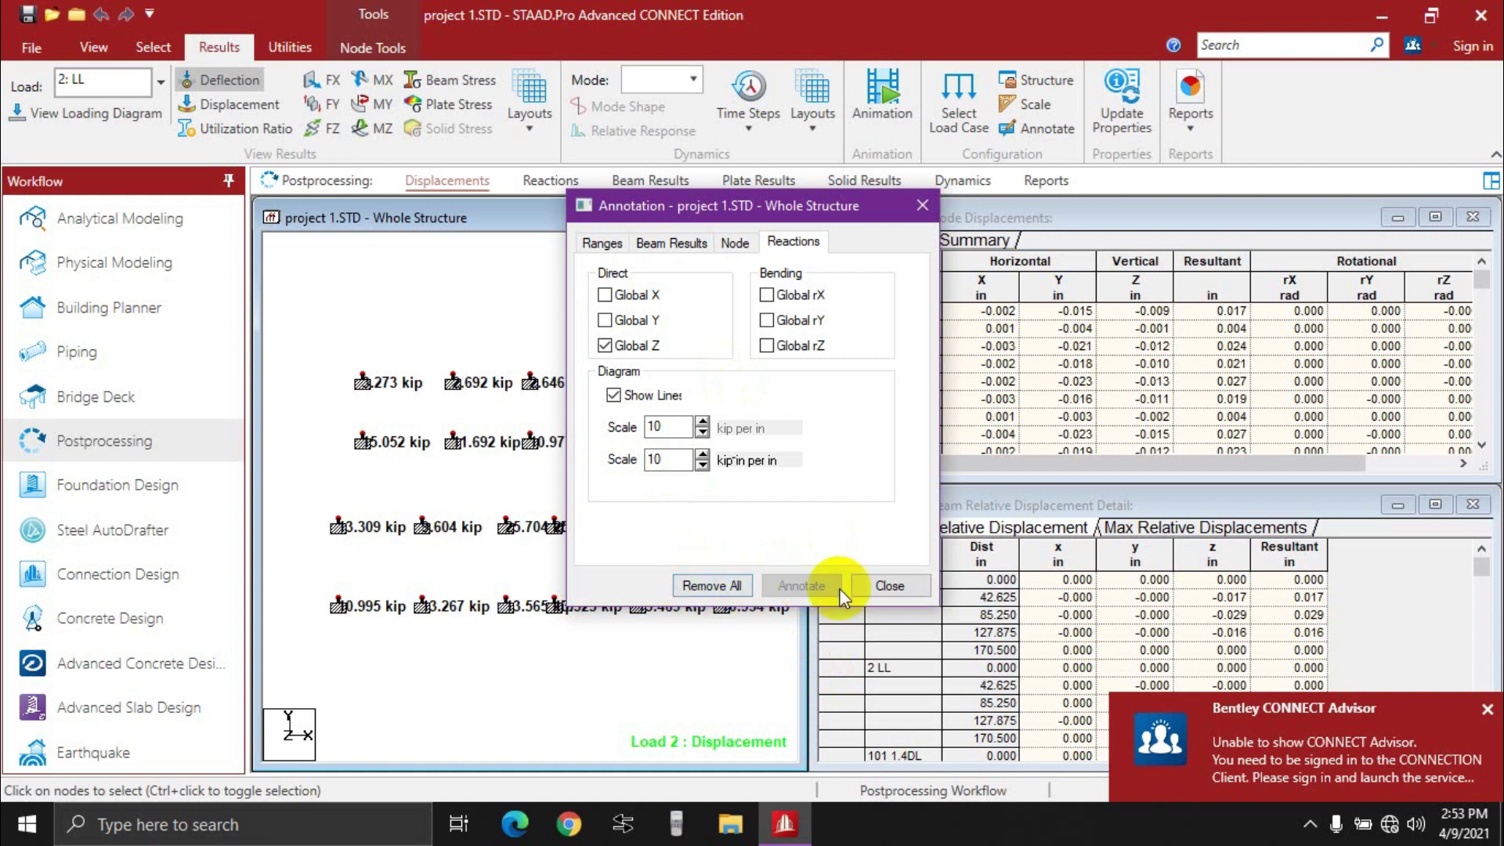
click(879, 586)
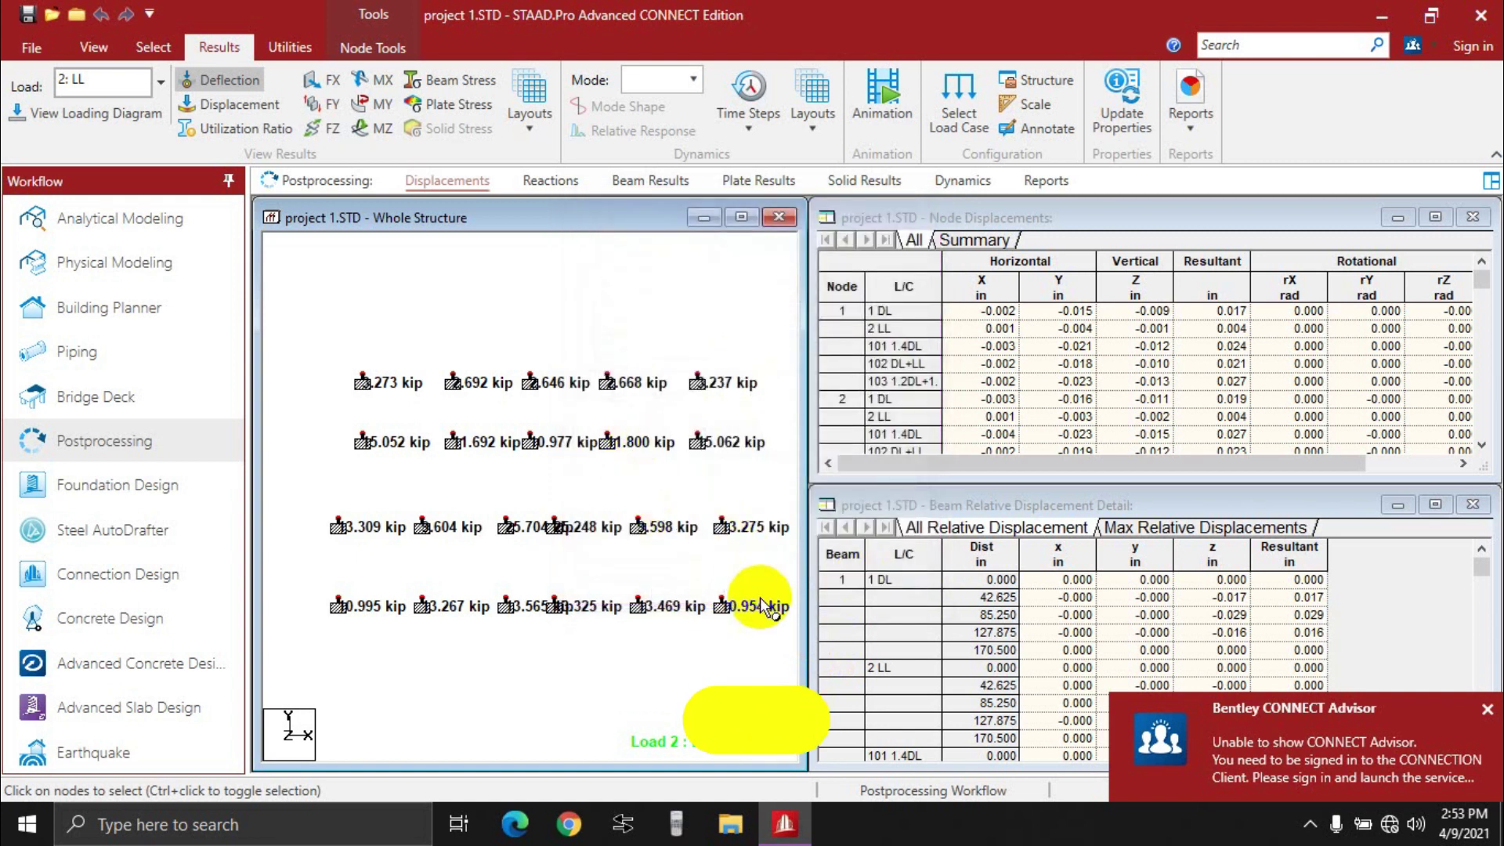
Step: Compare the annotated support reactions by switching the load case to 1: DL and back to 2: LL
scroll(713, 583, down, 3)
middle_drag(710, 561, 610, 409)
scroll(660, 483, up, 2)
scroll(611, 458, down, 1)
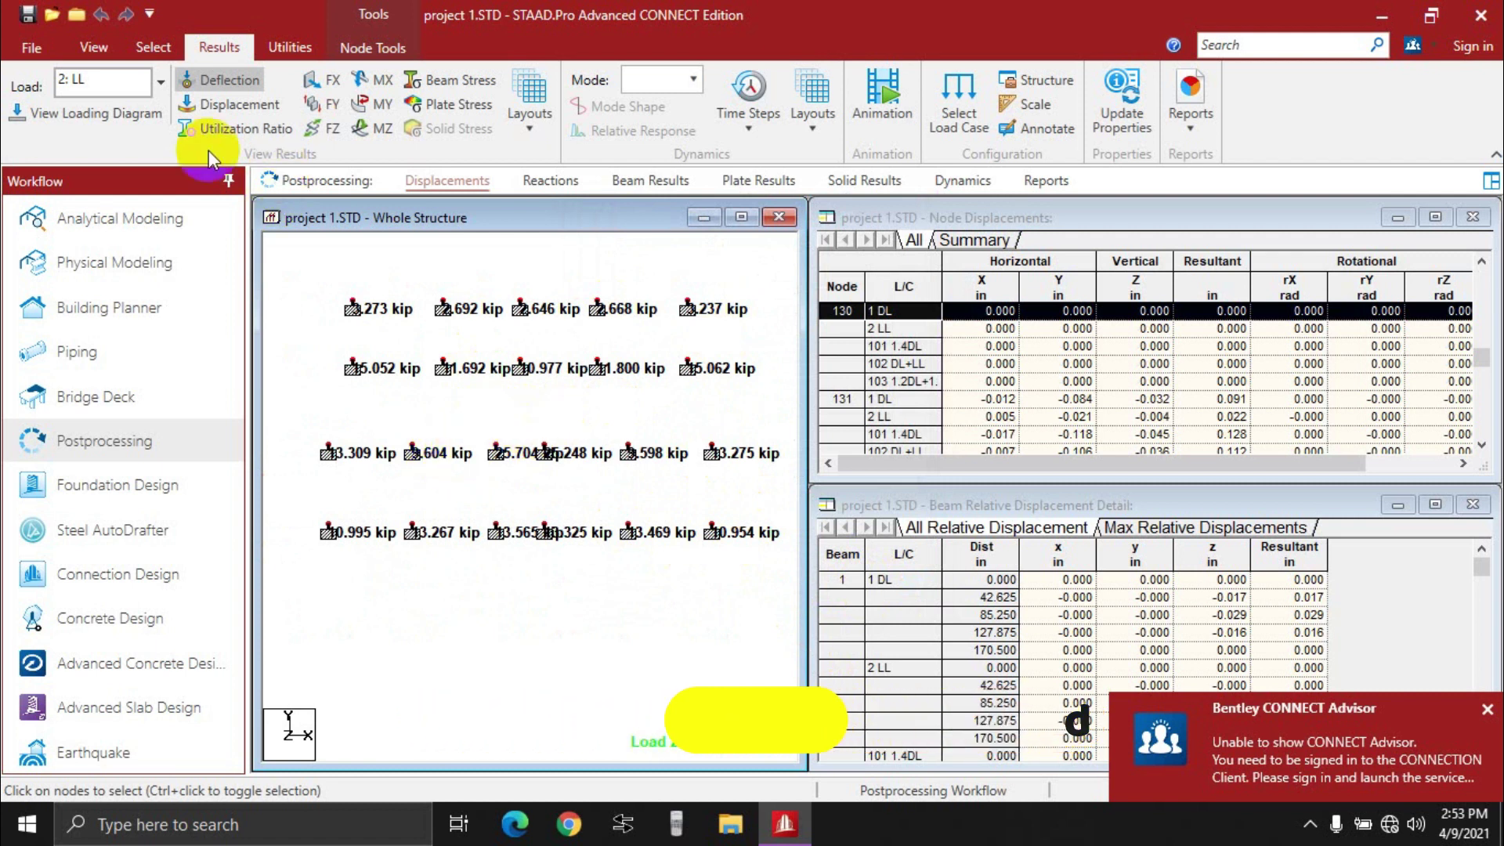
click(159, 82)
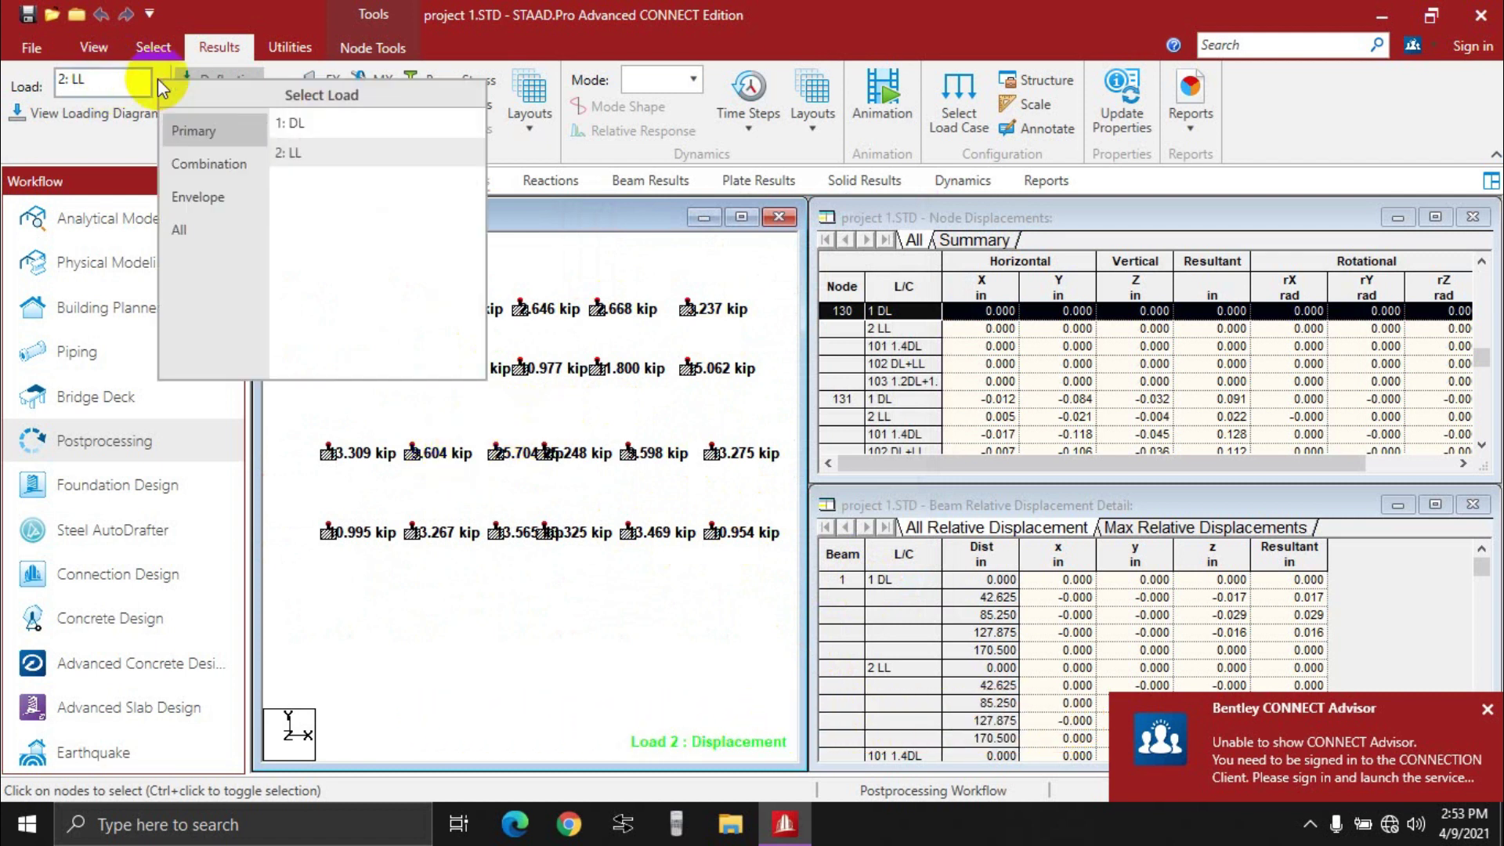
click(312, 124)
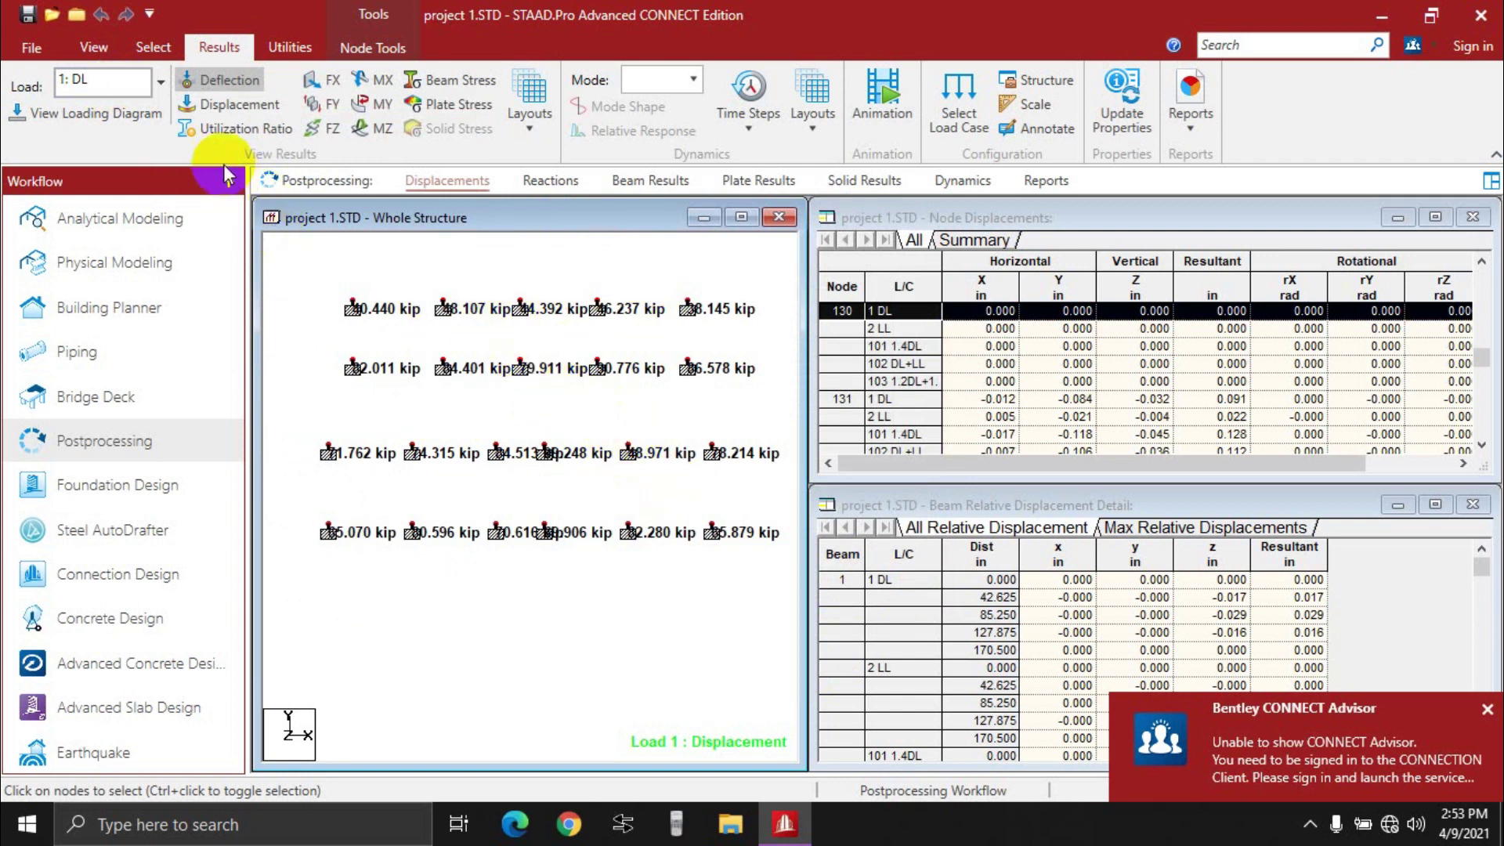
click(160, 81)
click(291, 153)
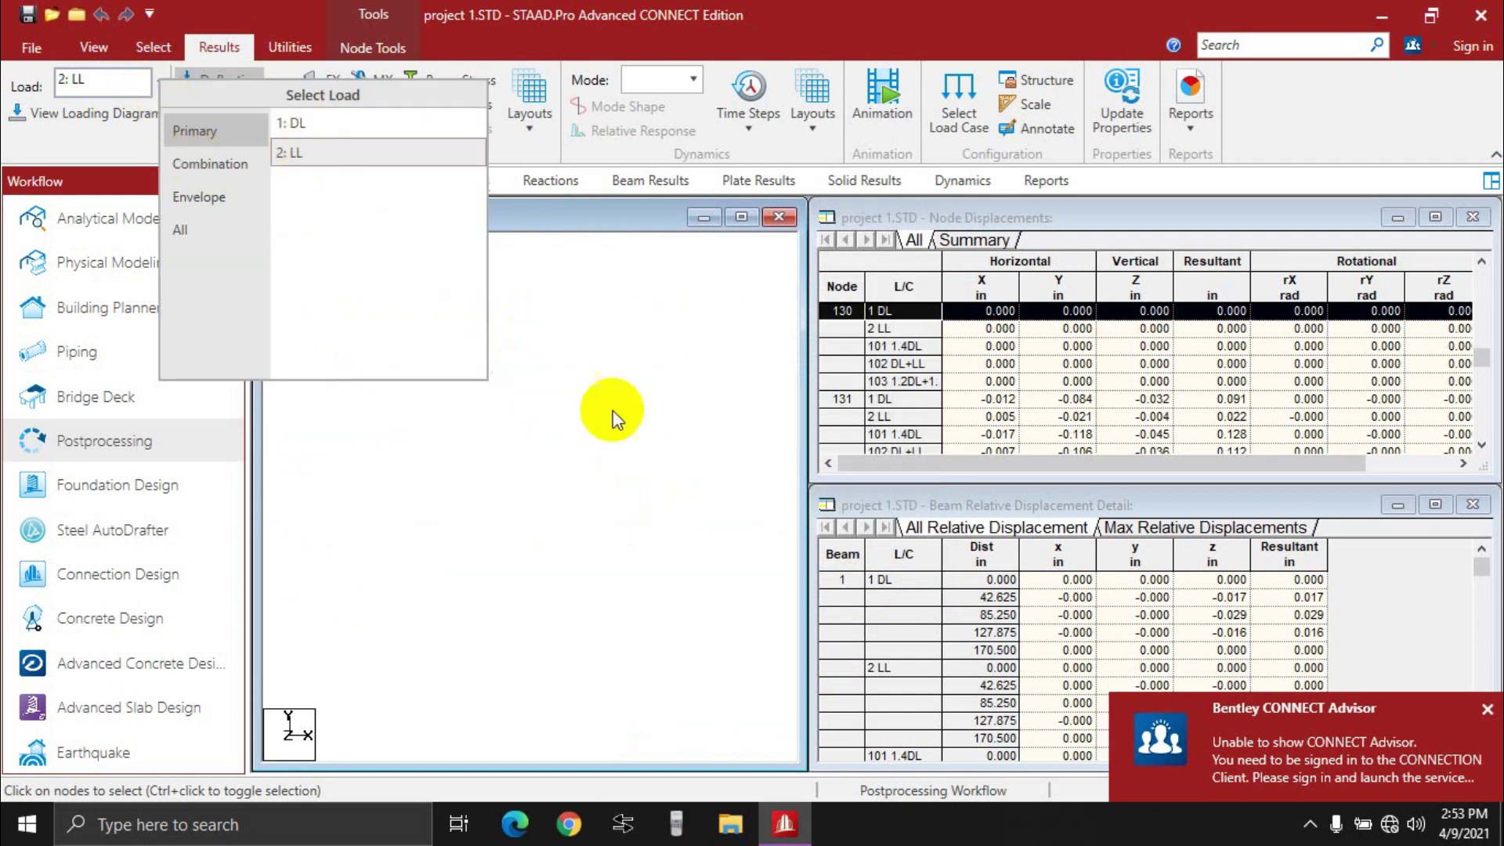
Step: Display the annotated support reactions for load case 1: DL
click(161, 81)
click(334, 136)
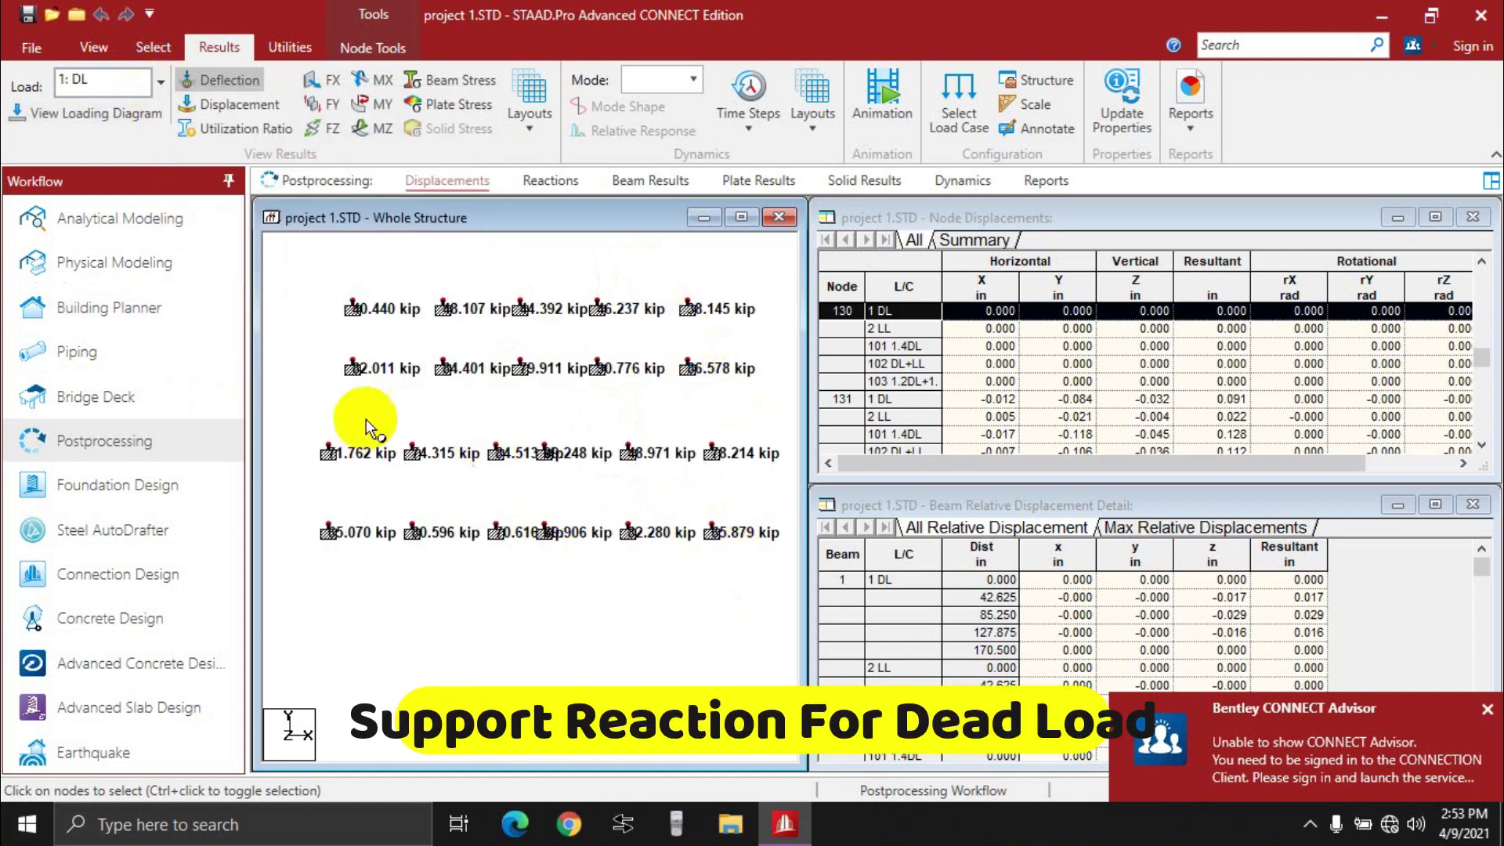
scroll(391, 430, down, 1)
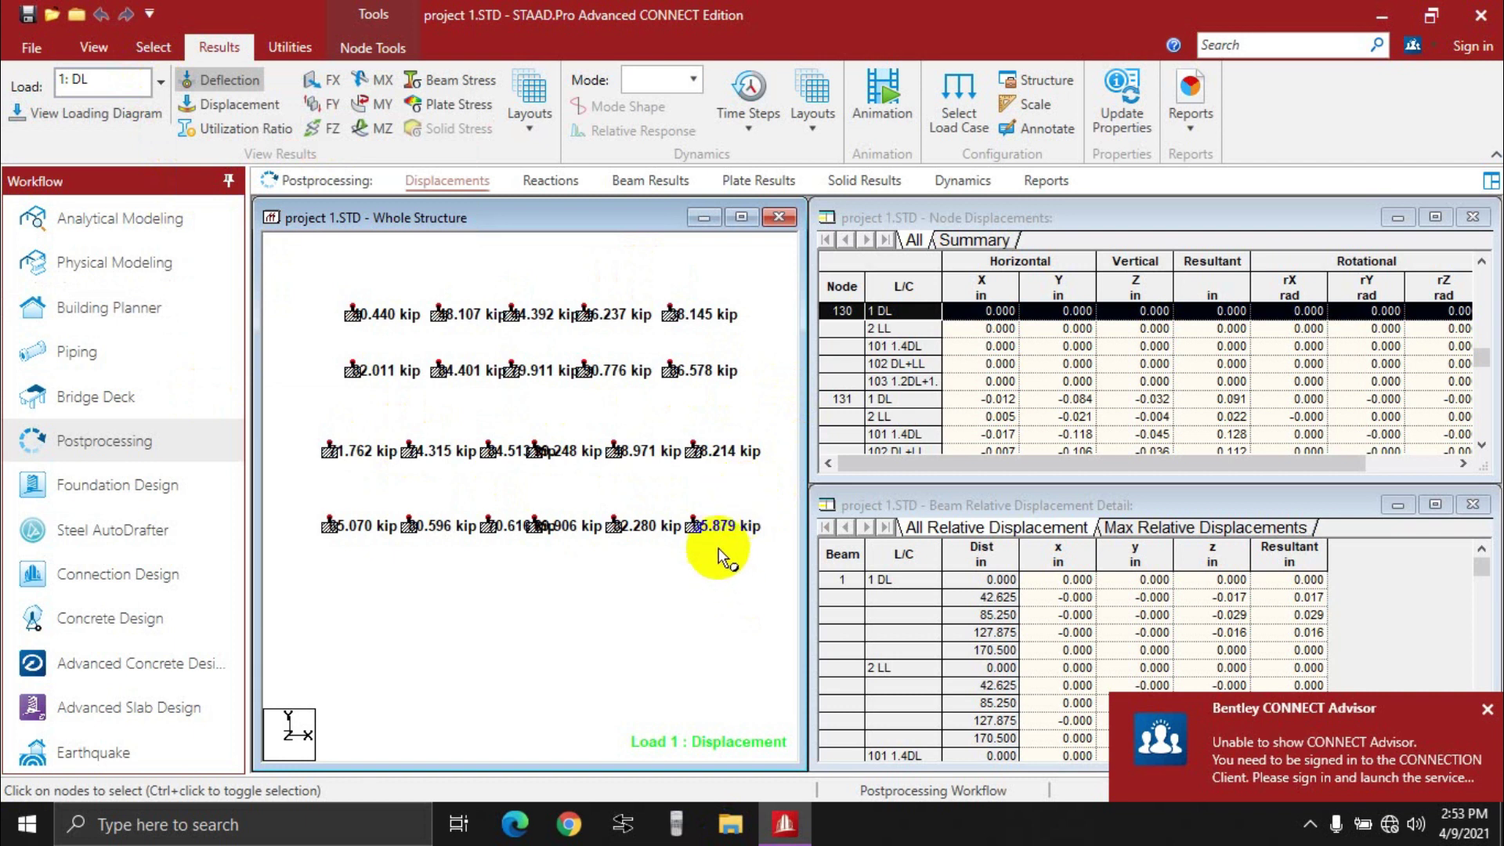
Step: Switch to the Foundation Design workflow and limit the design to the single selected support at the layout's lower-right corner
click(39, 486)
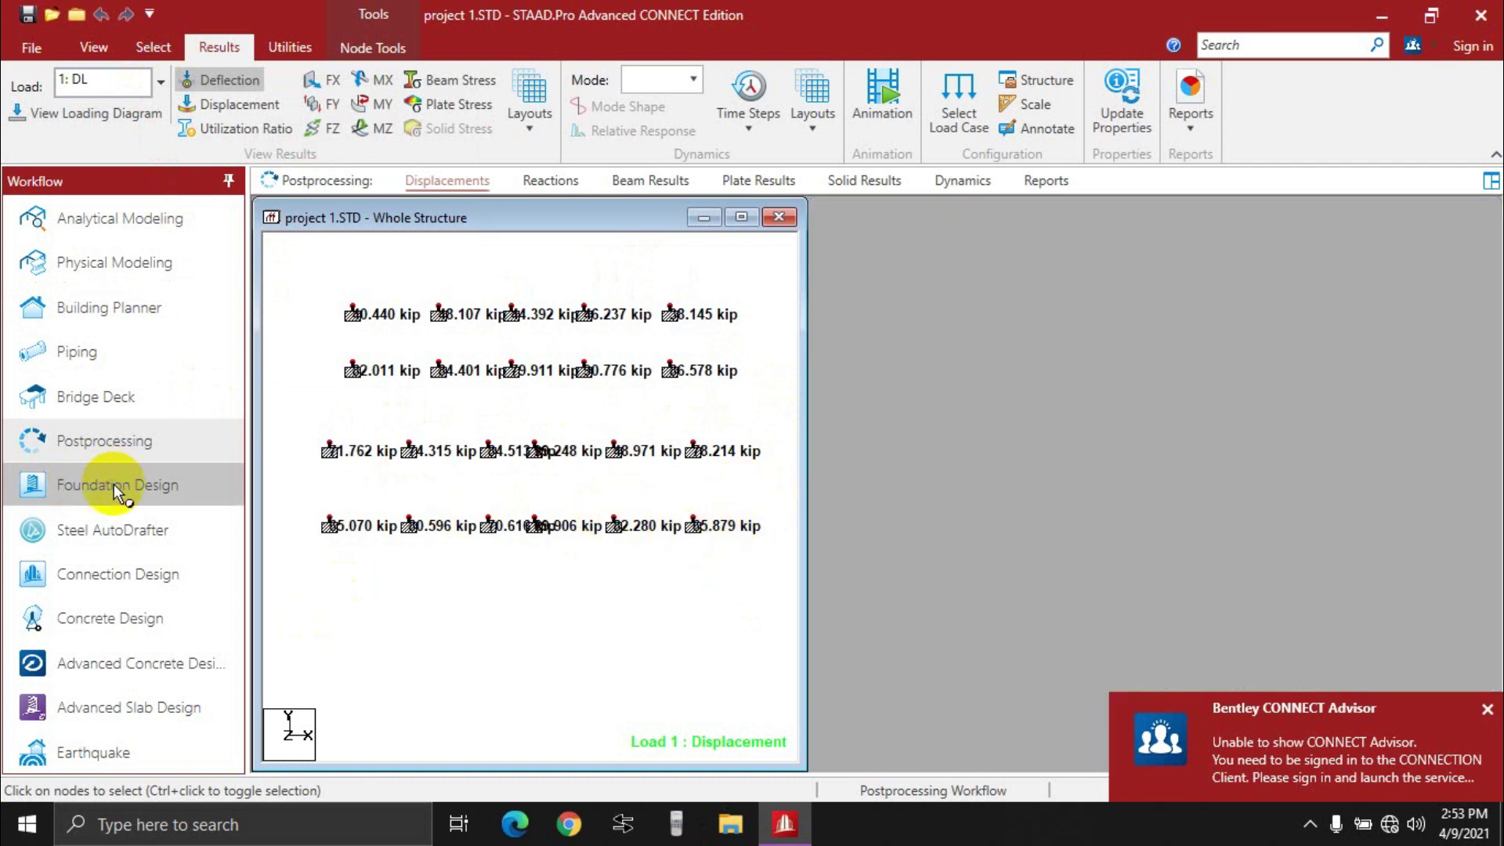
middle_drag(893, 599, 830, 473)
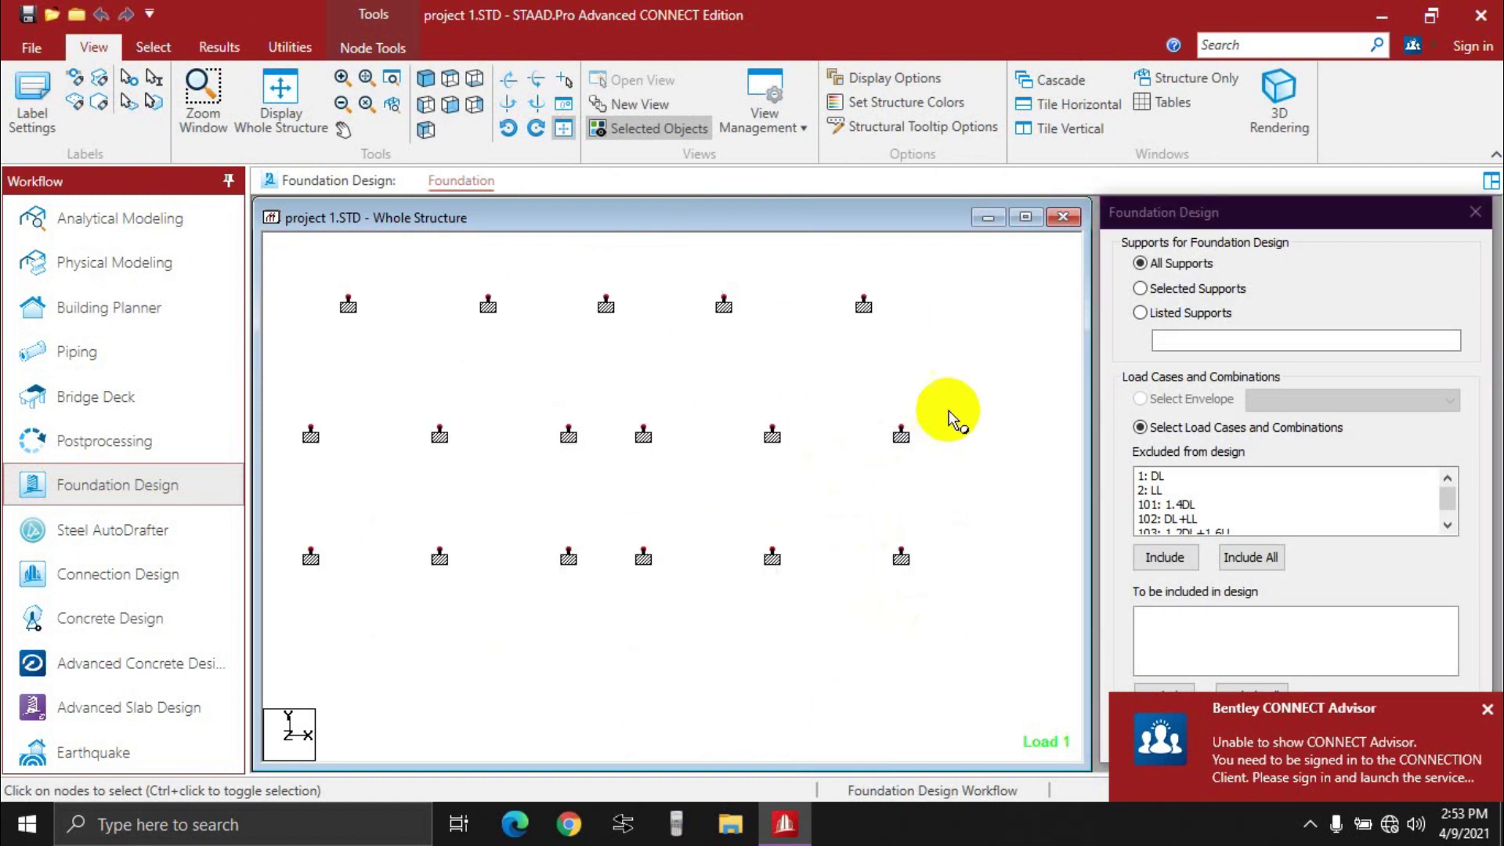
click(957, 359)
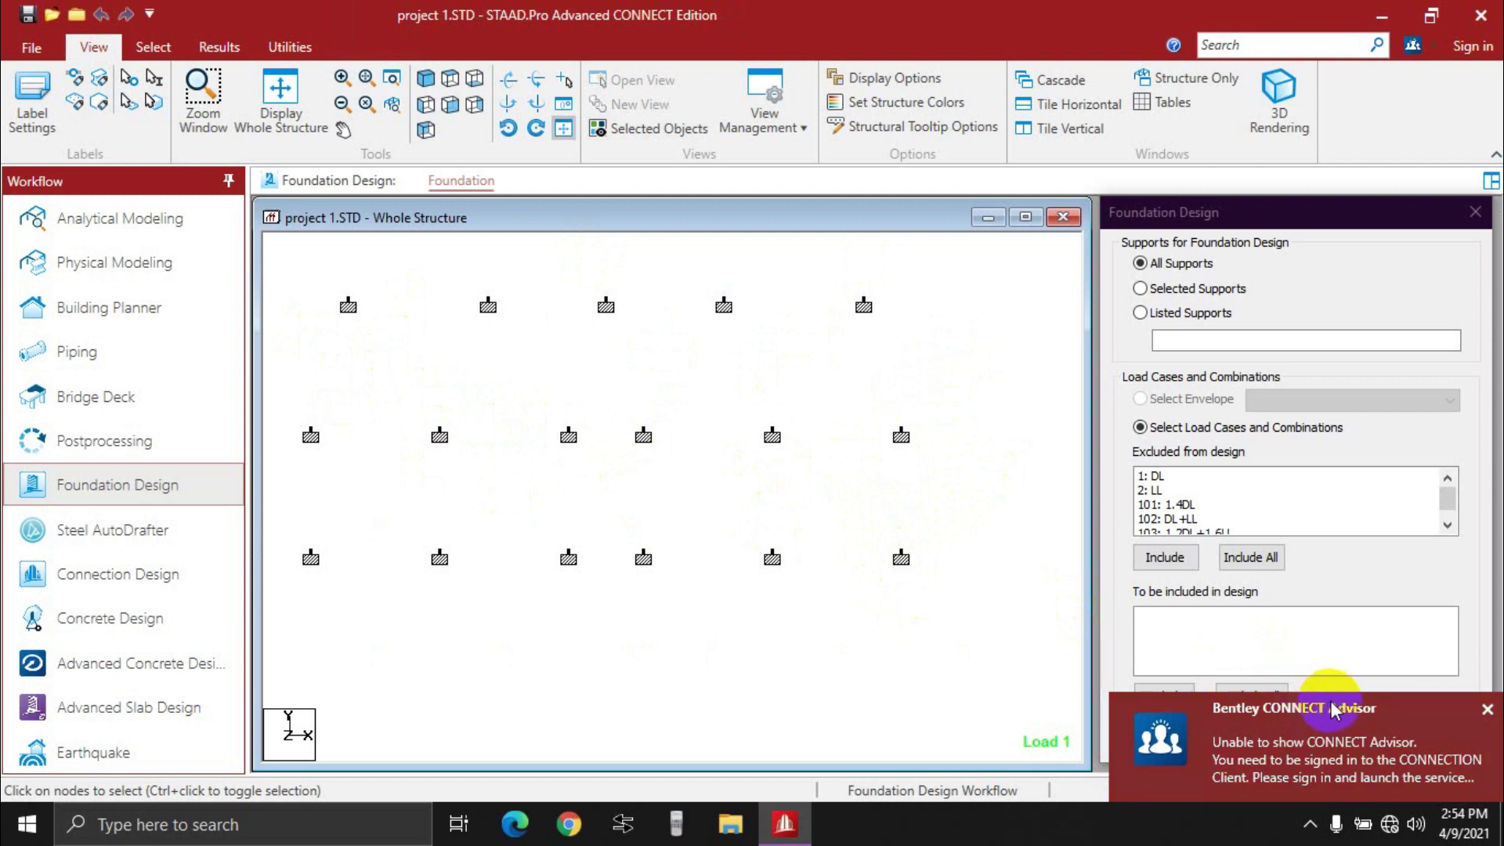
drag(859, 515, 989, 630)
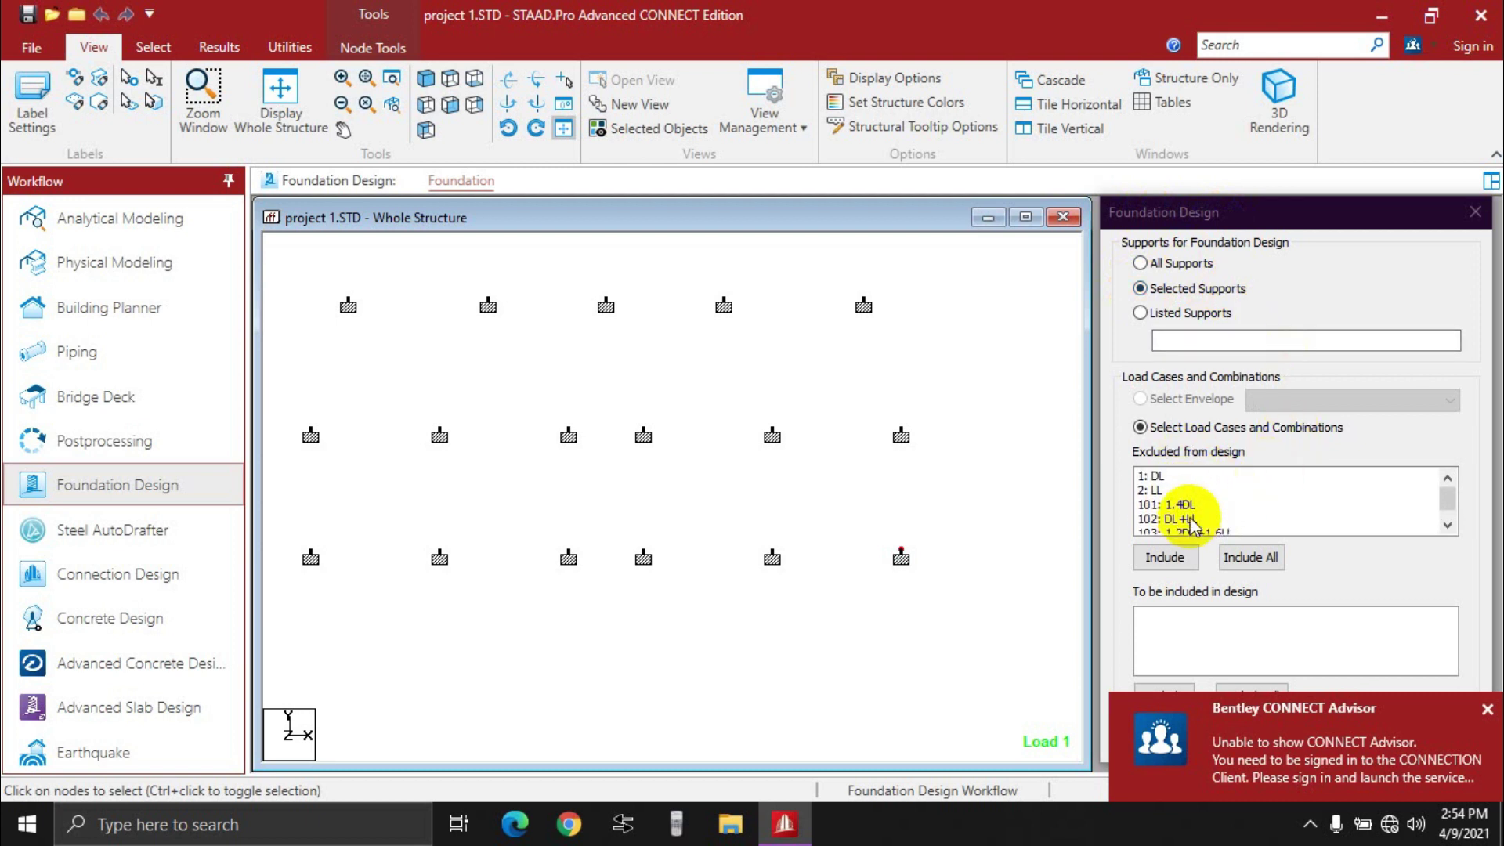
Step: Include all available load cases and combinations in the foundation design and transfer the support to STAAD Foundation Advanced
scroll(1187, 508, down, 1)
scroll(1183, 517, up, 1)
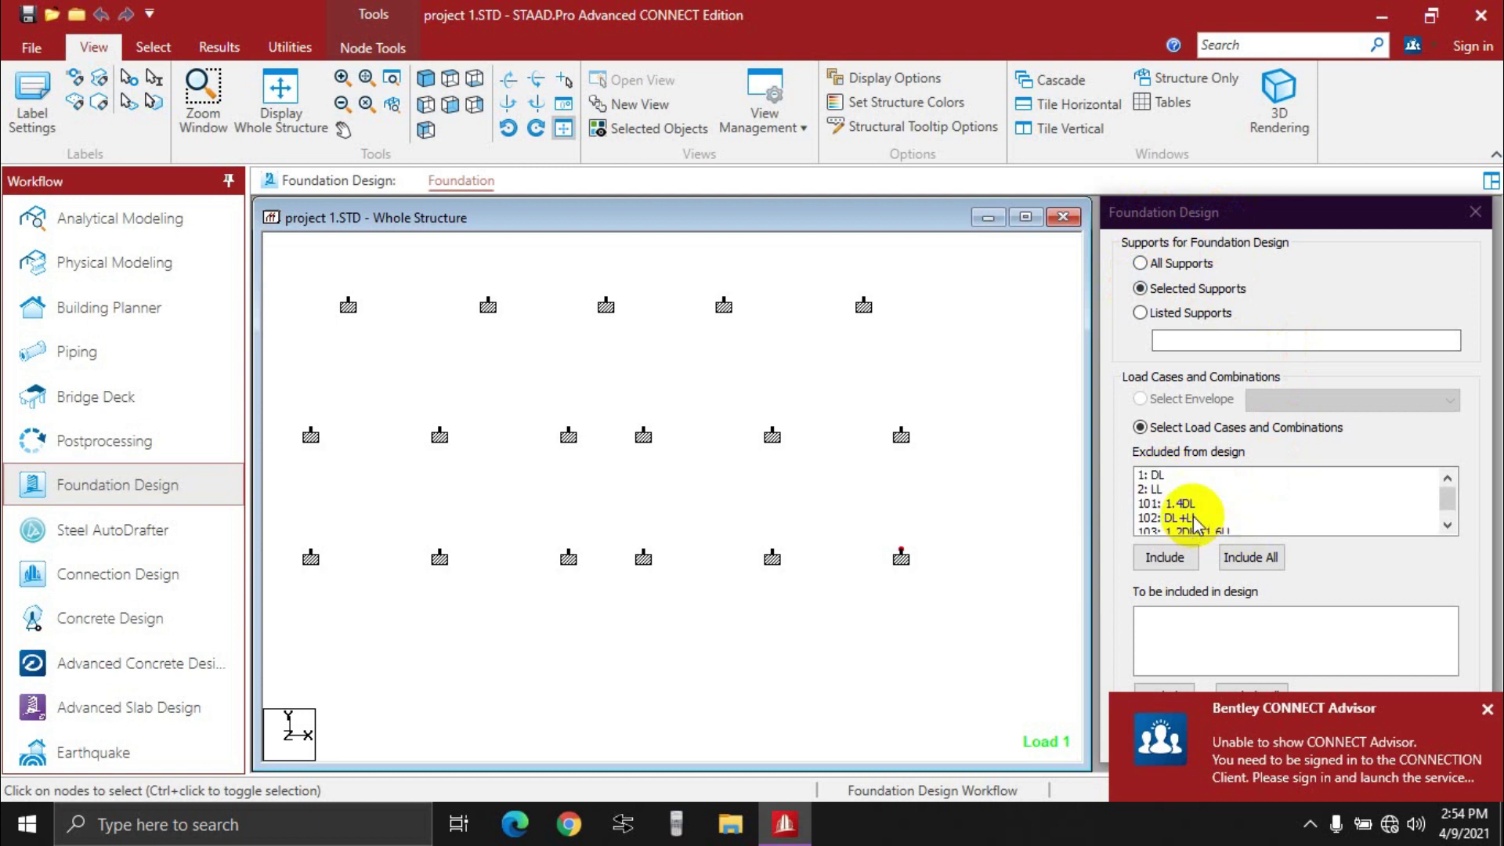
click(1227, 560)
drag(1418, 705, 721, 708)
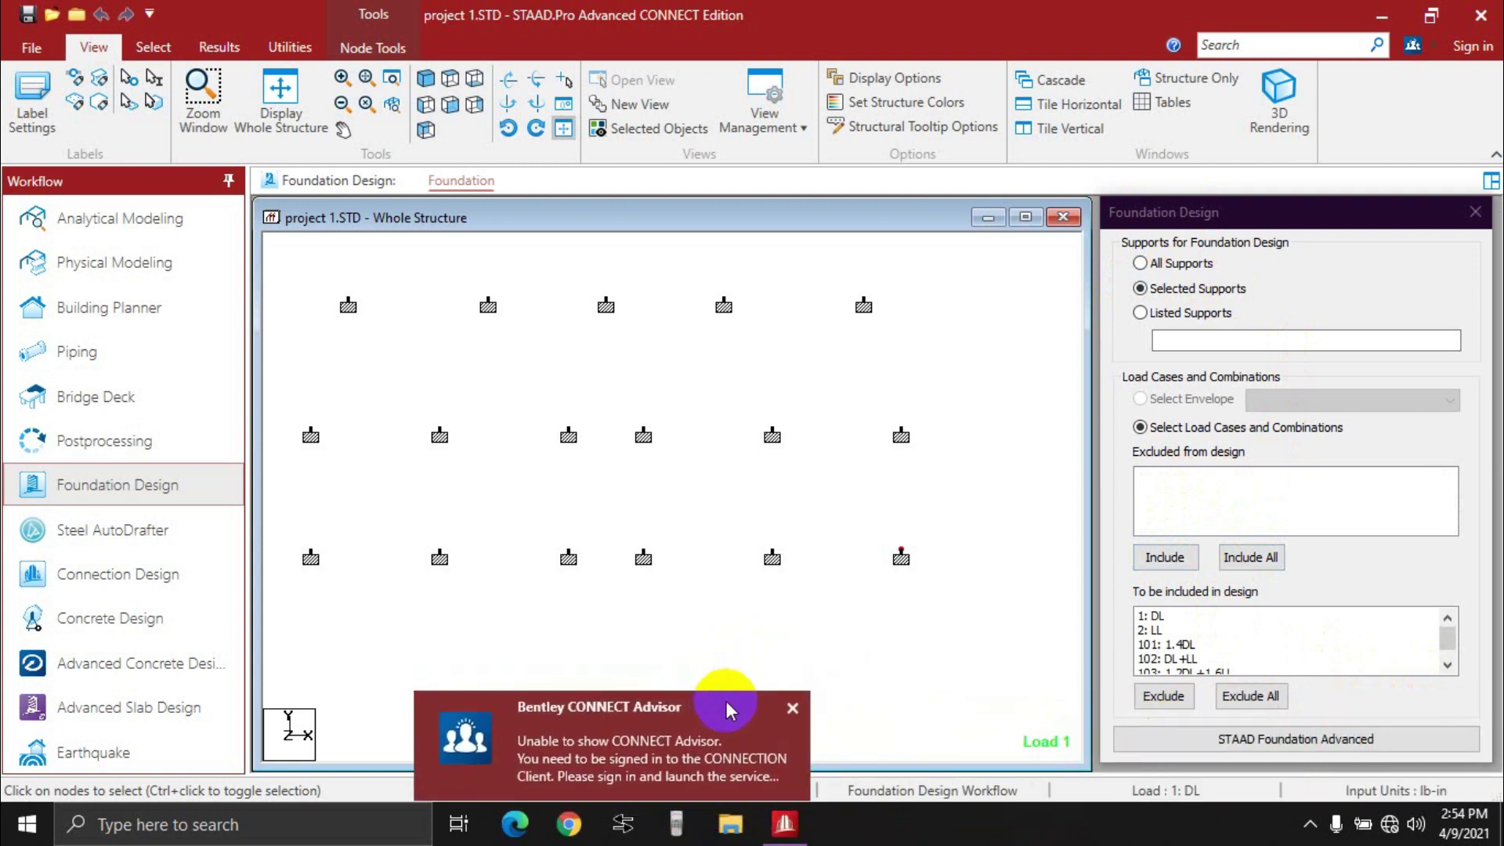
scroll(1273, 625, down, 1)
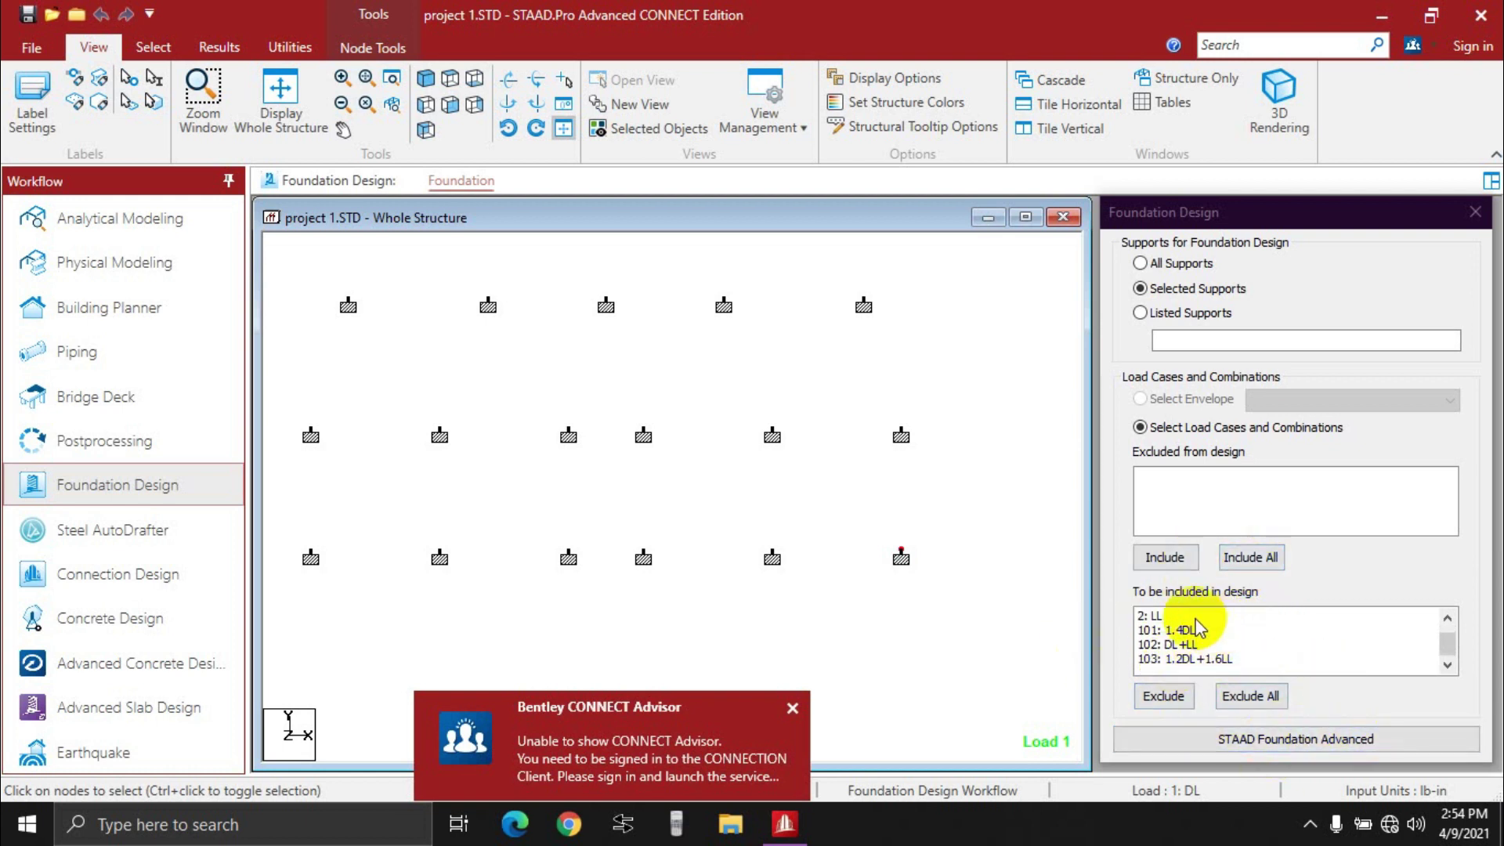
click(1300, 741)
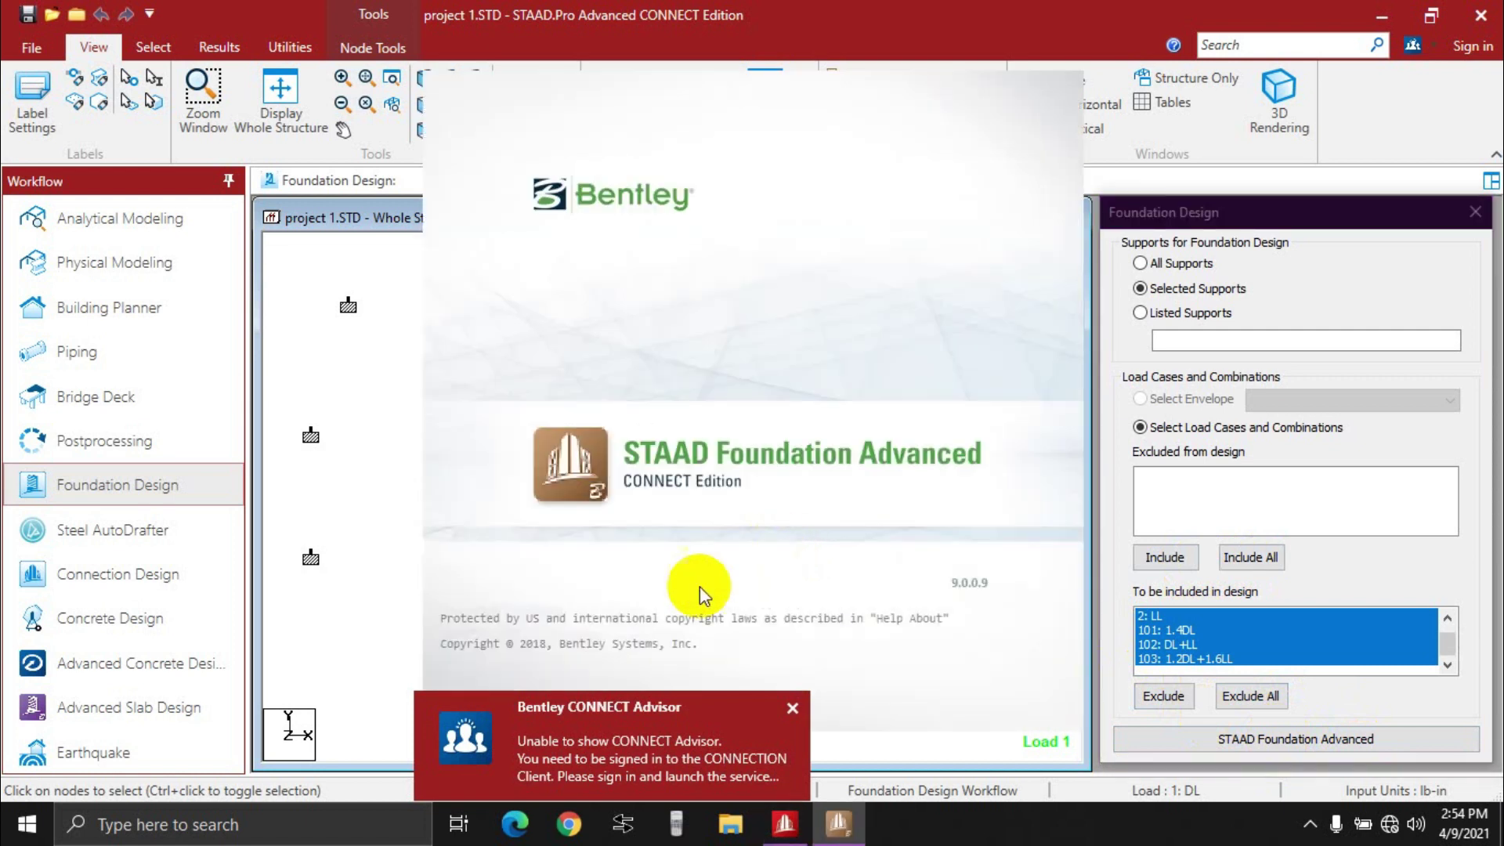
Step: Minimize STAAD.Pro and start STAAD Foundation Advanced with the STAAD Foundation Advanced License type
drag(506, 708, 1223, 702)
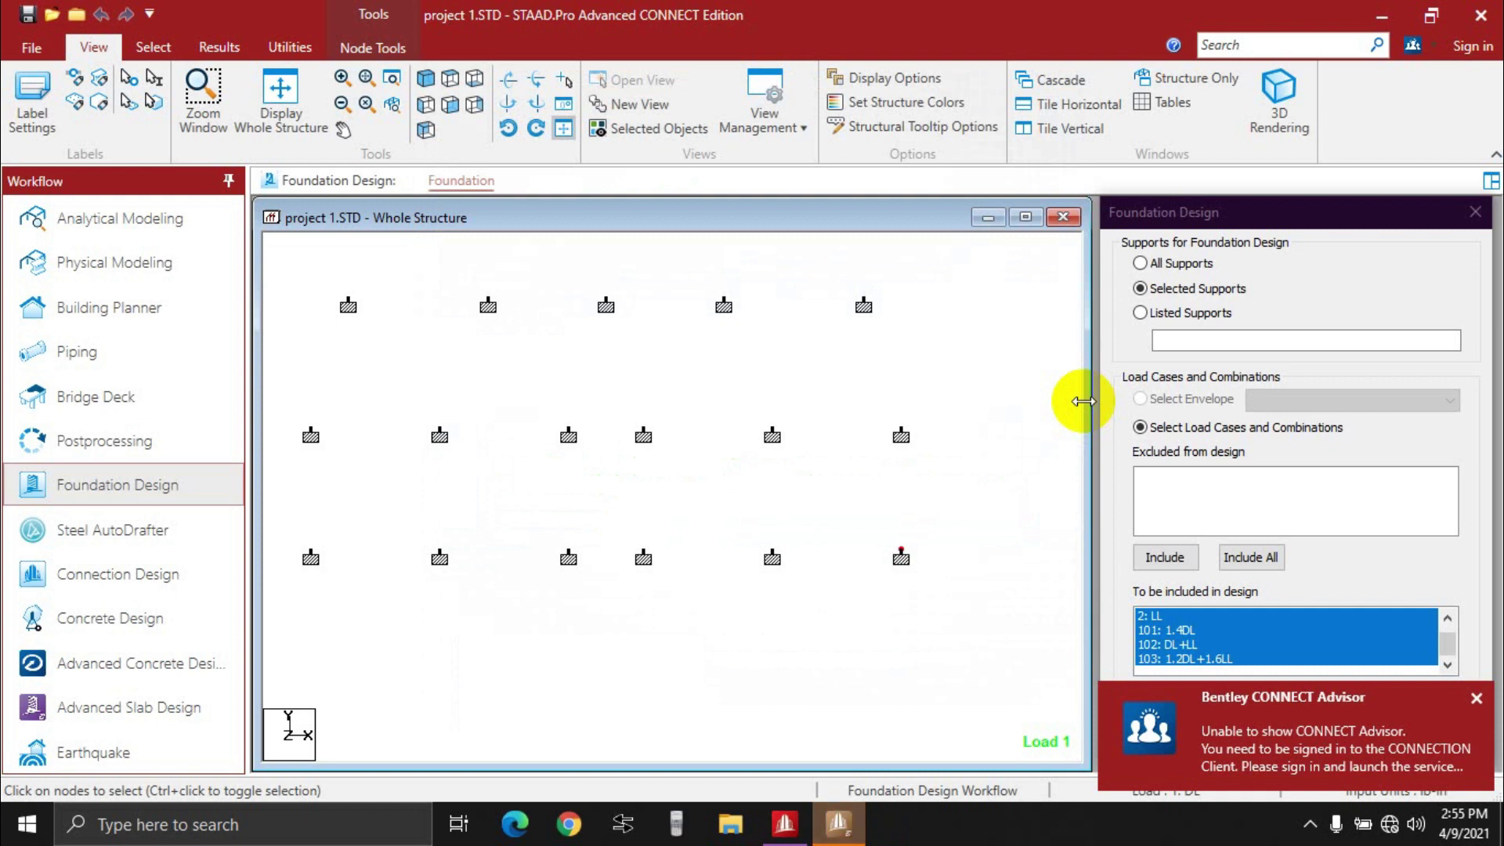
click(1381, 18)
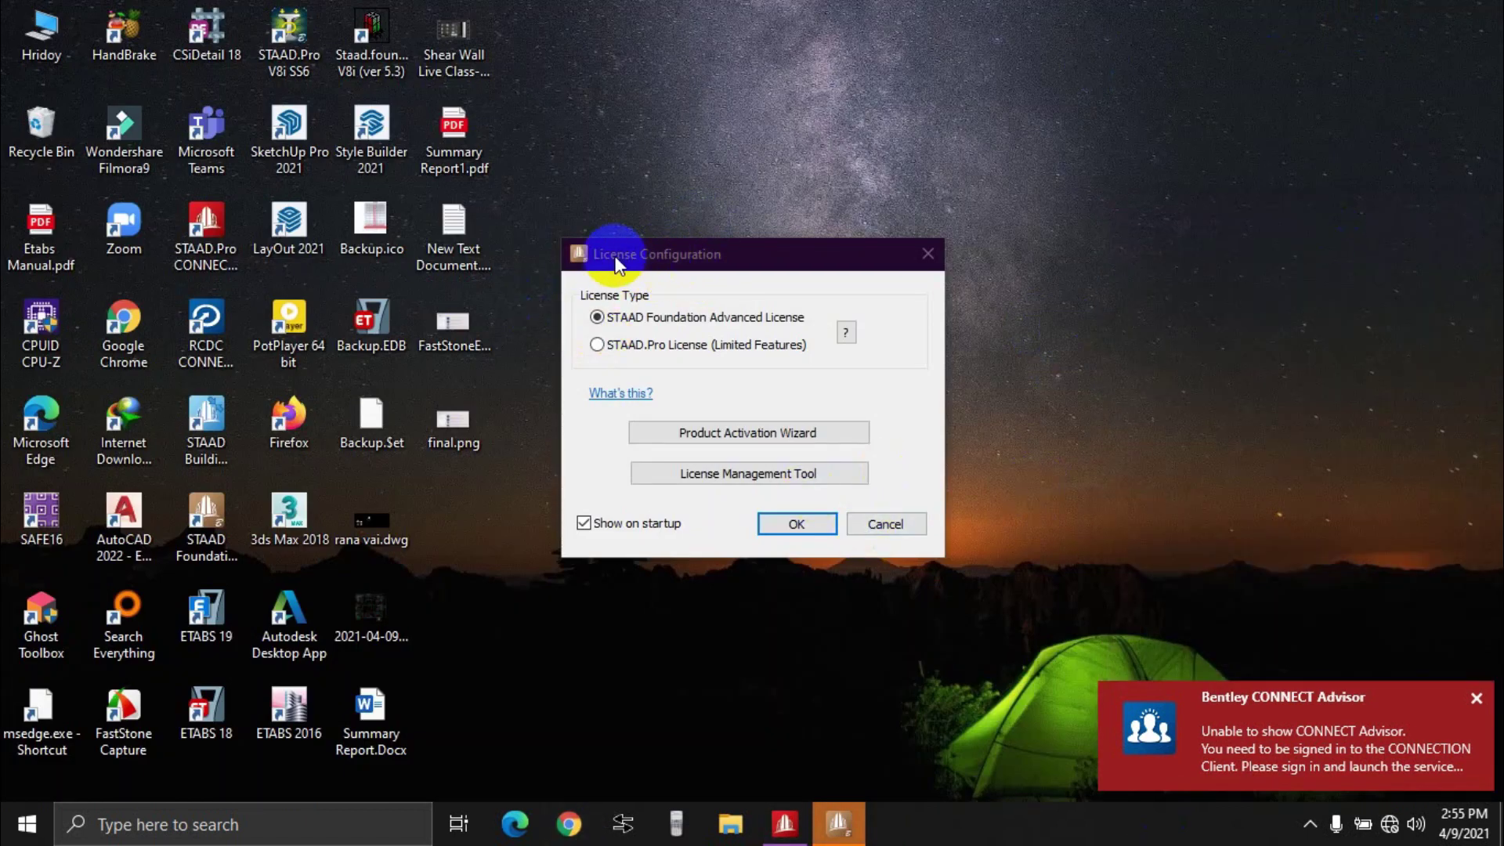
click(813, 527)
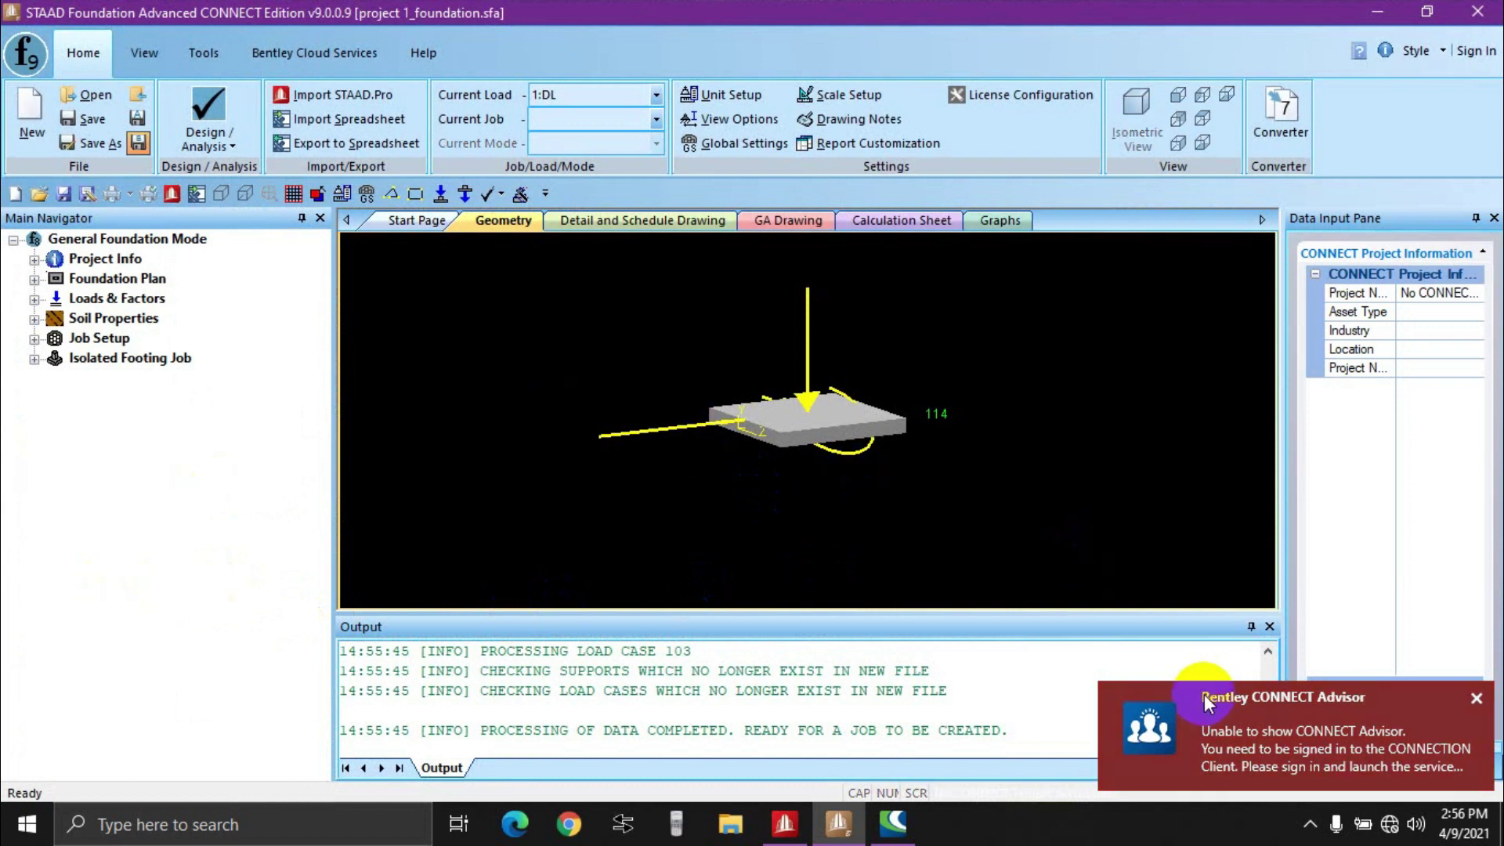
Step: Clear the Bentley CONNECT Advisor notification away from the data input area
click(1154, 696)
drag(1153, 695, 65, 686)
click(384, 689)
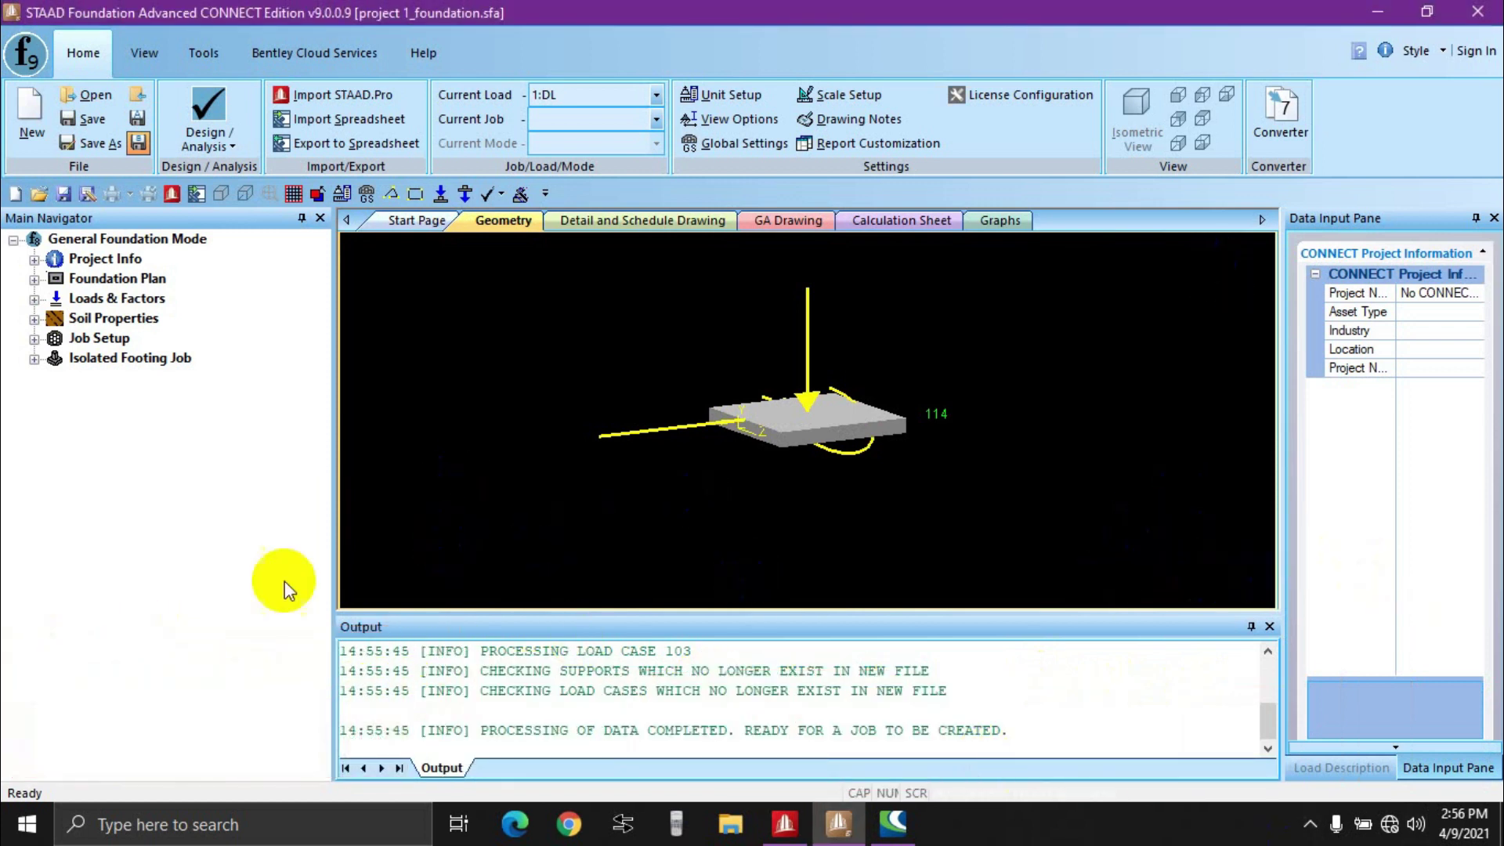
Step: Start a new job in the job setup and name it Single Footing
click(26, 360)
click(35, 359)
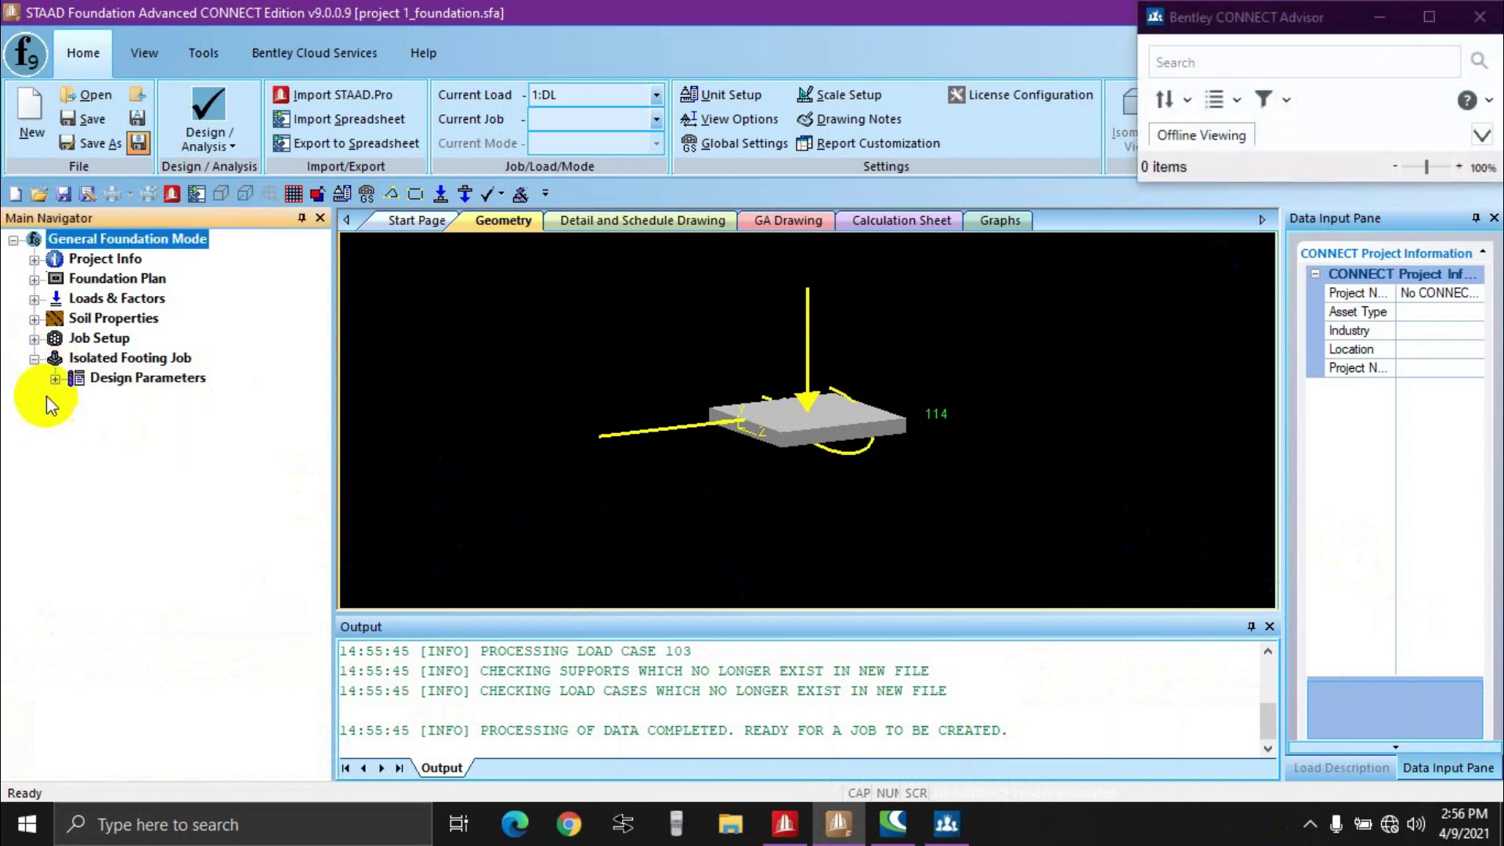
click(56, 380)
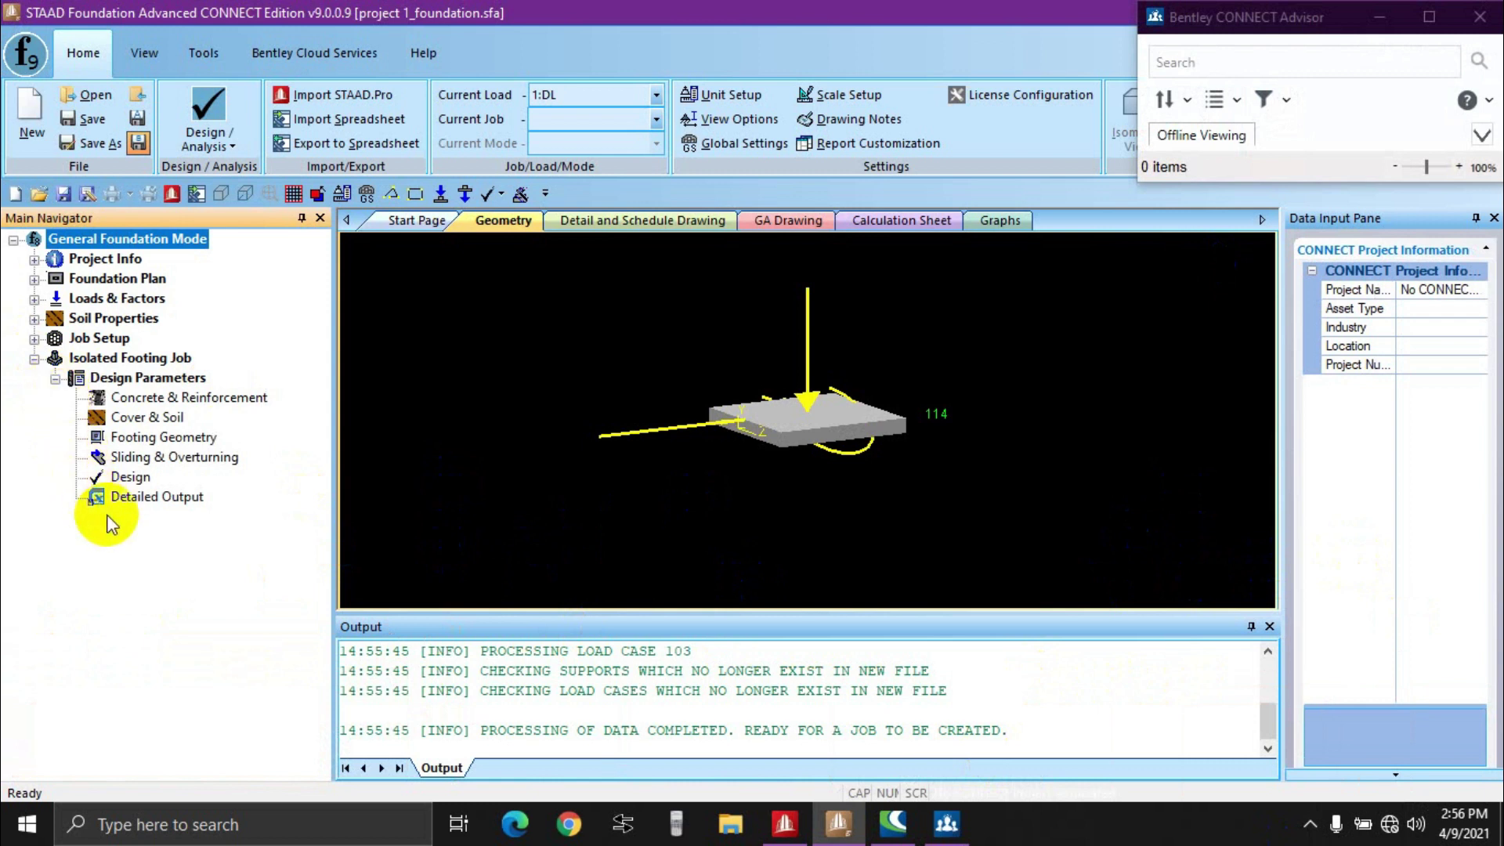
click(35, 338)
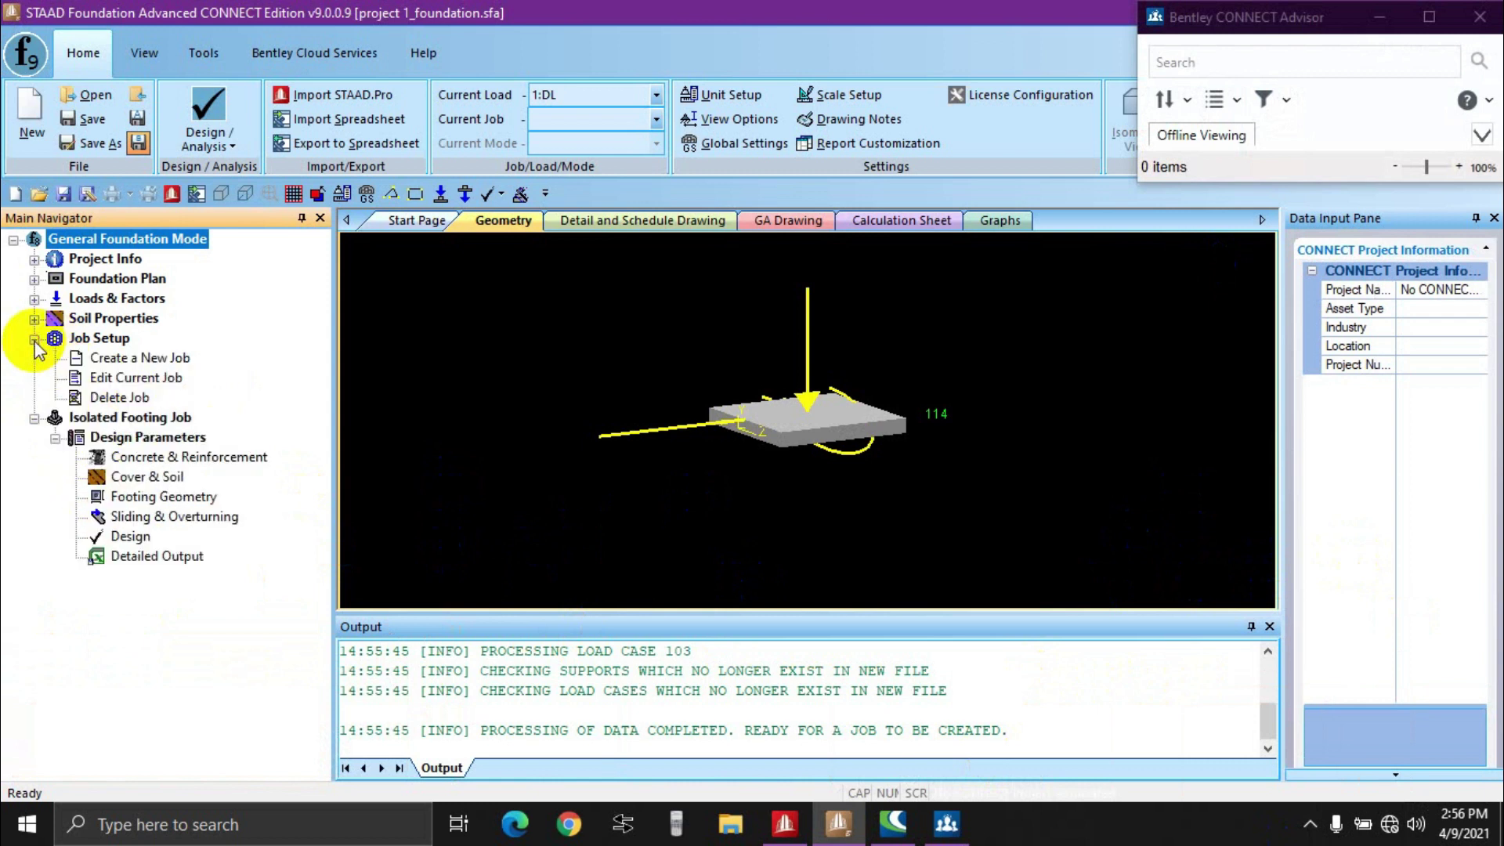
click(154, 360)
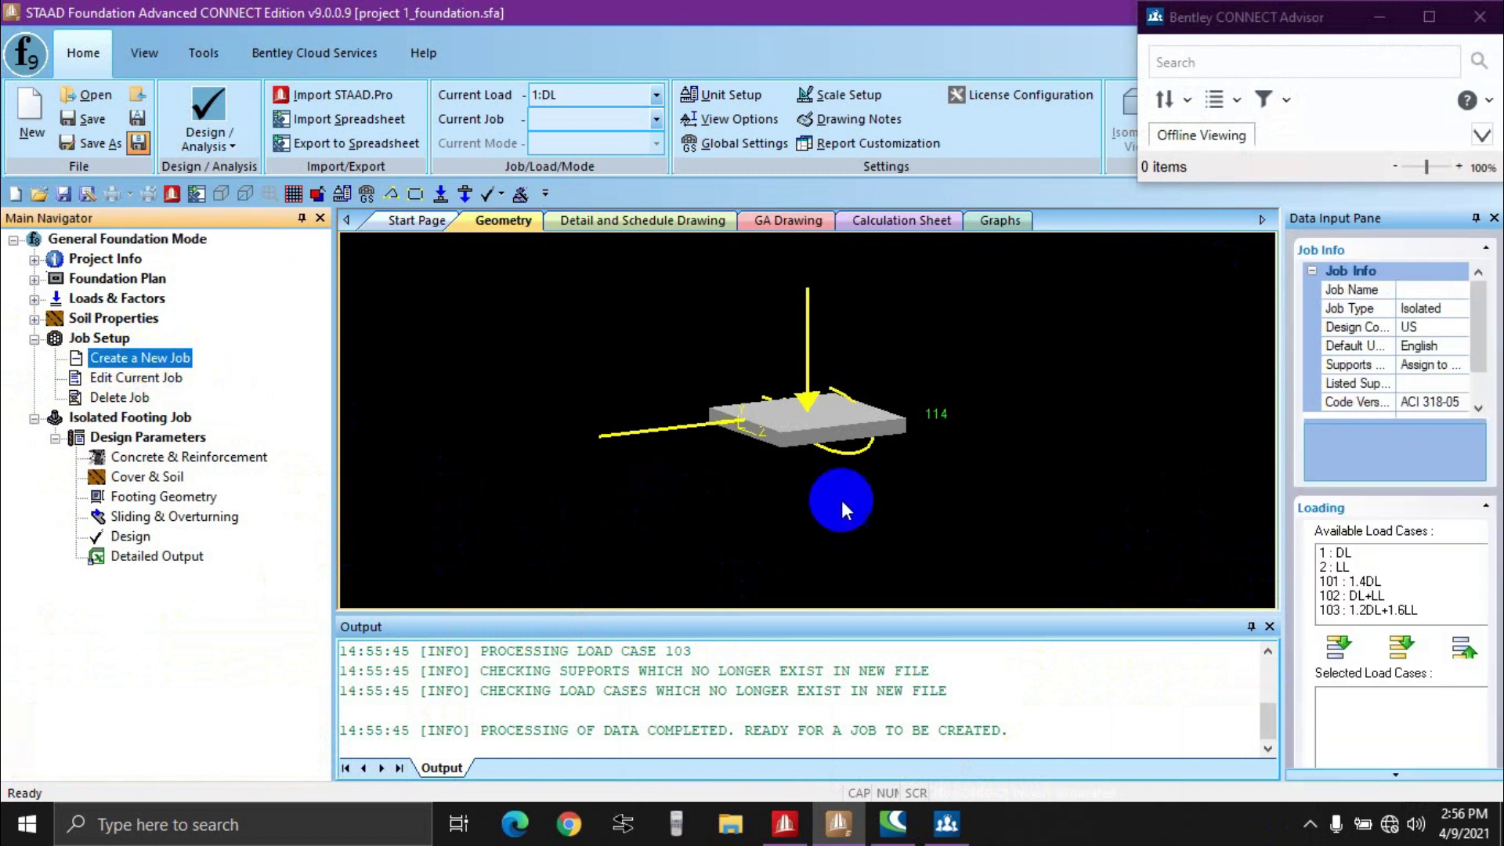
drag(1284, 298, 976, 303)
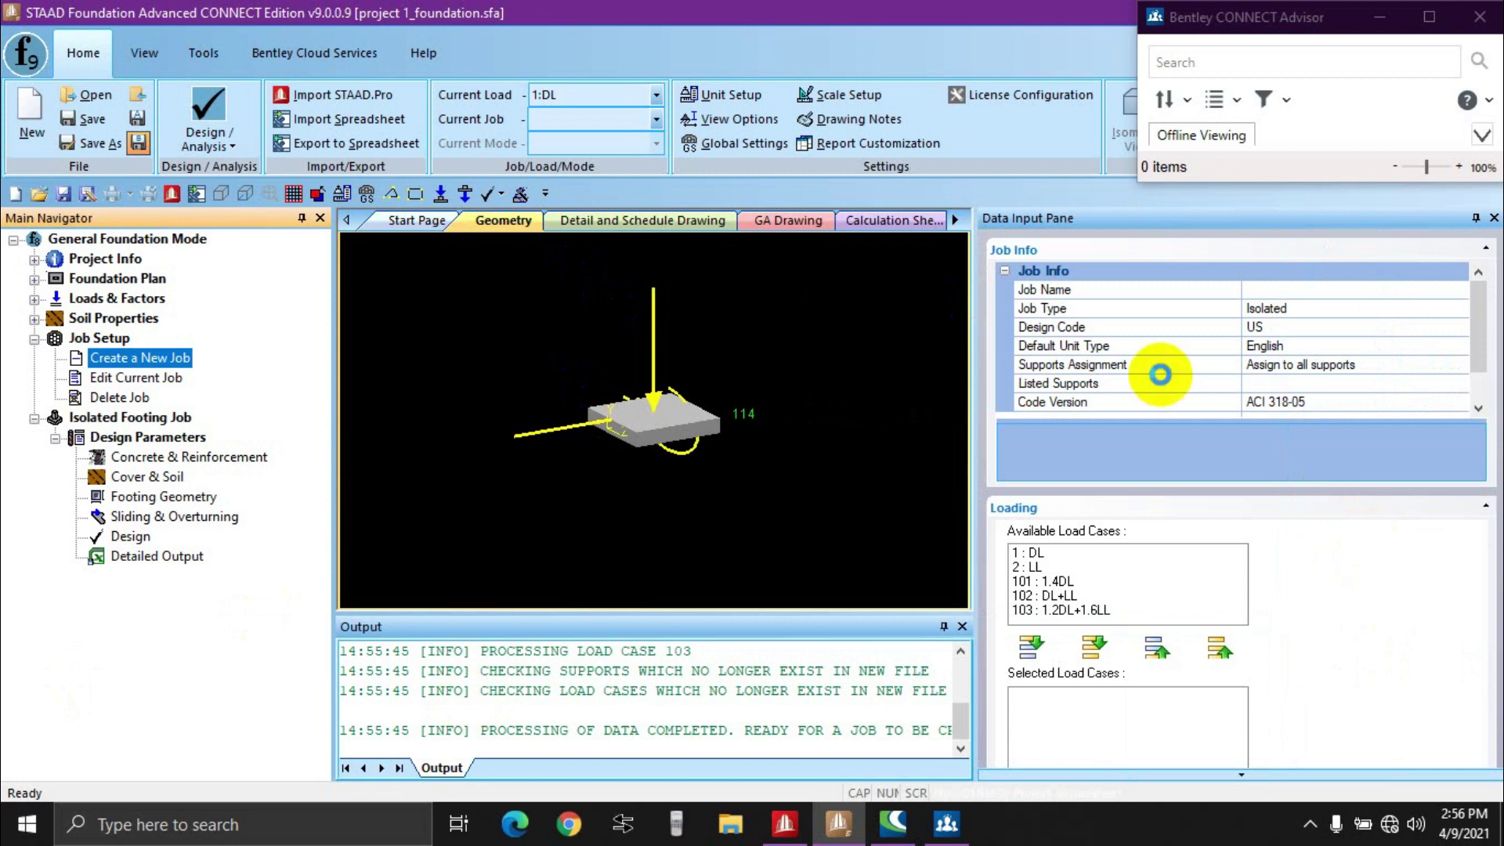
click(1278, 295)
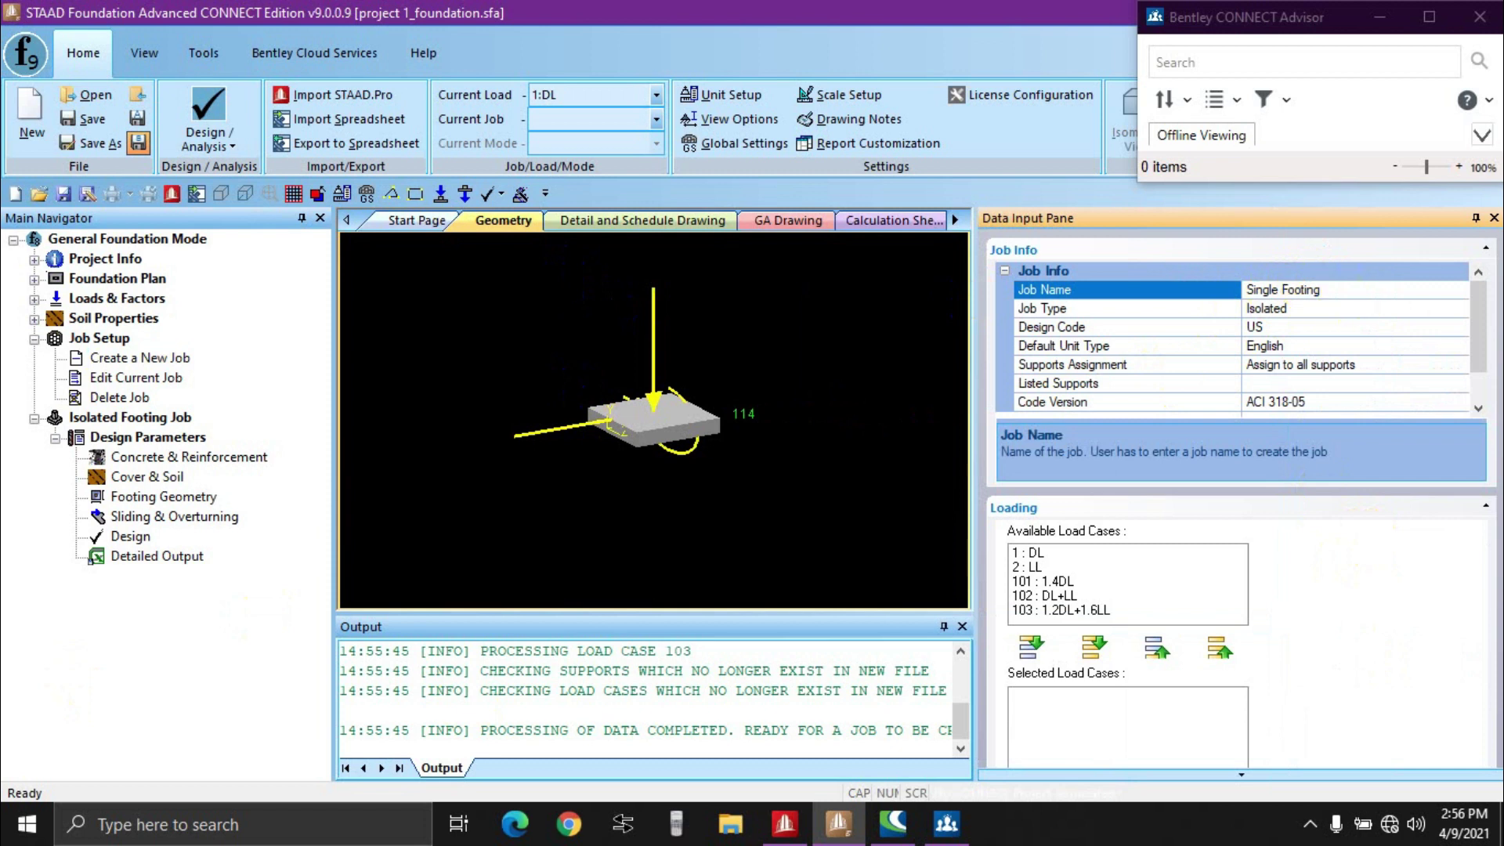
Step: Keep the job type as Isolated and set the design code version to ACI 318-11
click(1316, 308)
click(1462, 310)
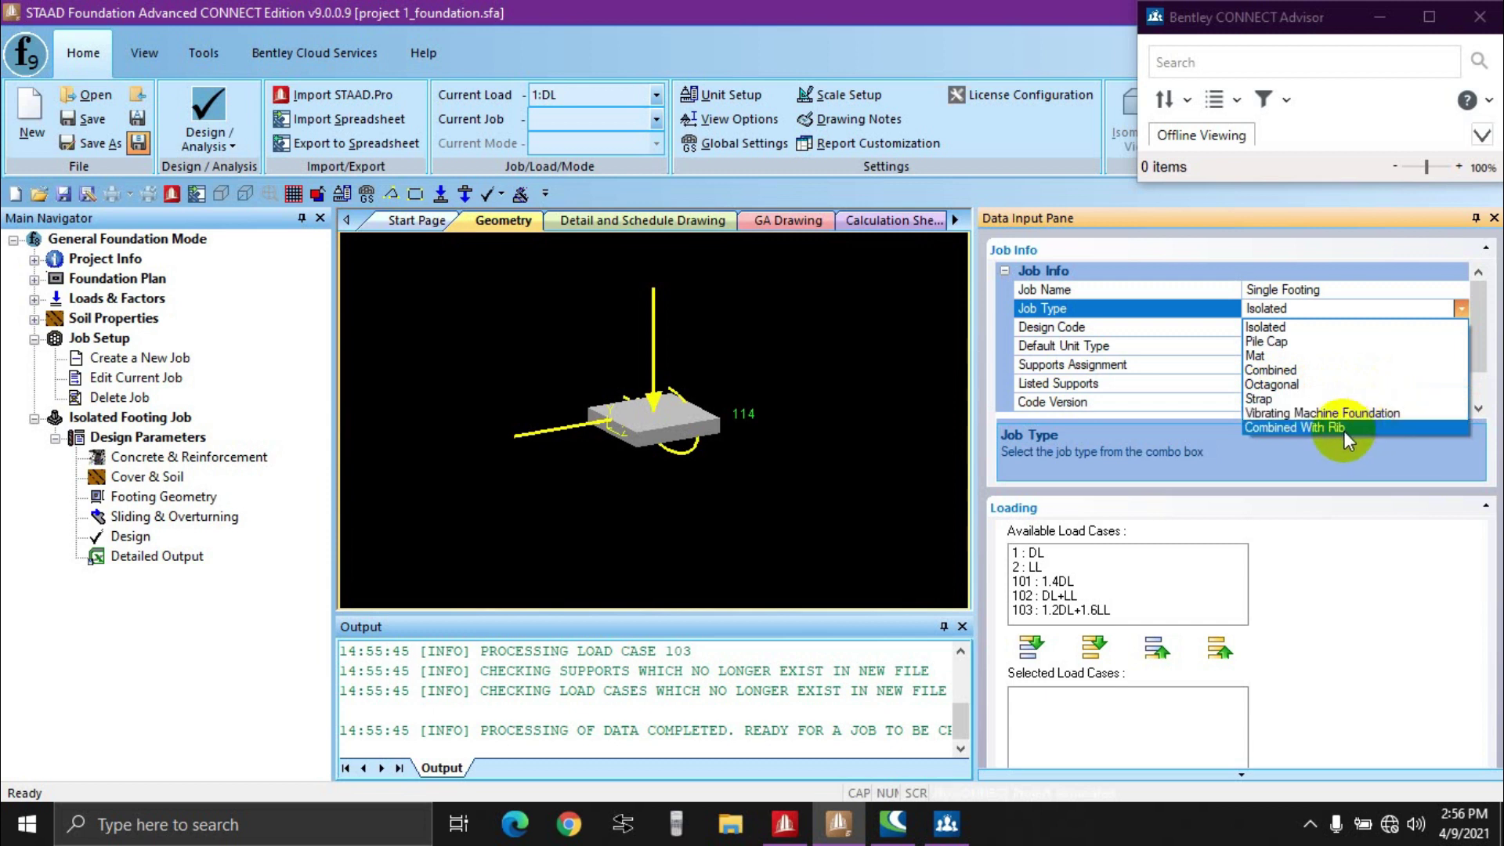
click(1341, 326)
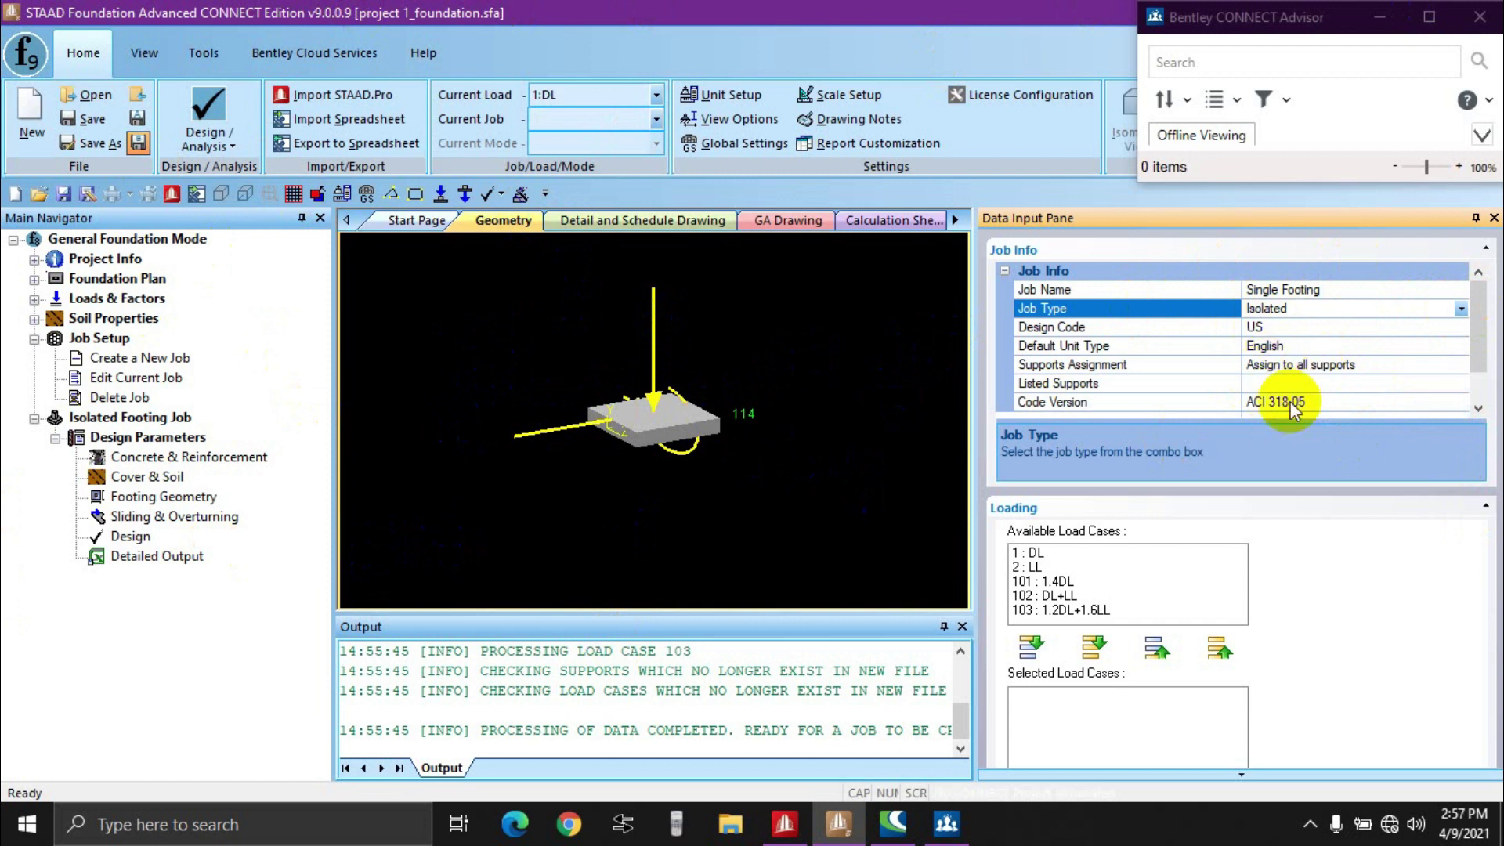
scroll(1222, 368, down, 1)
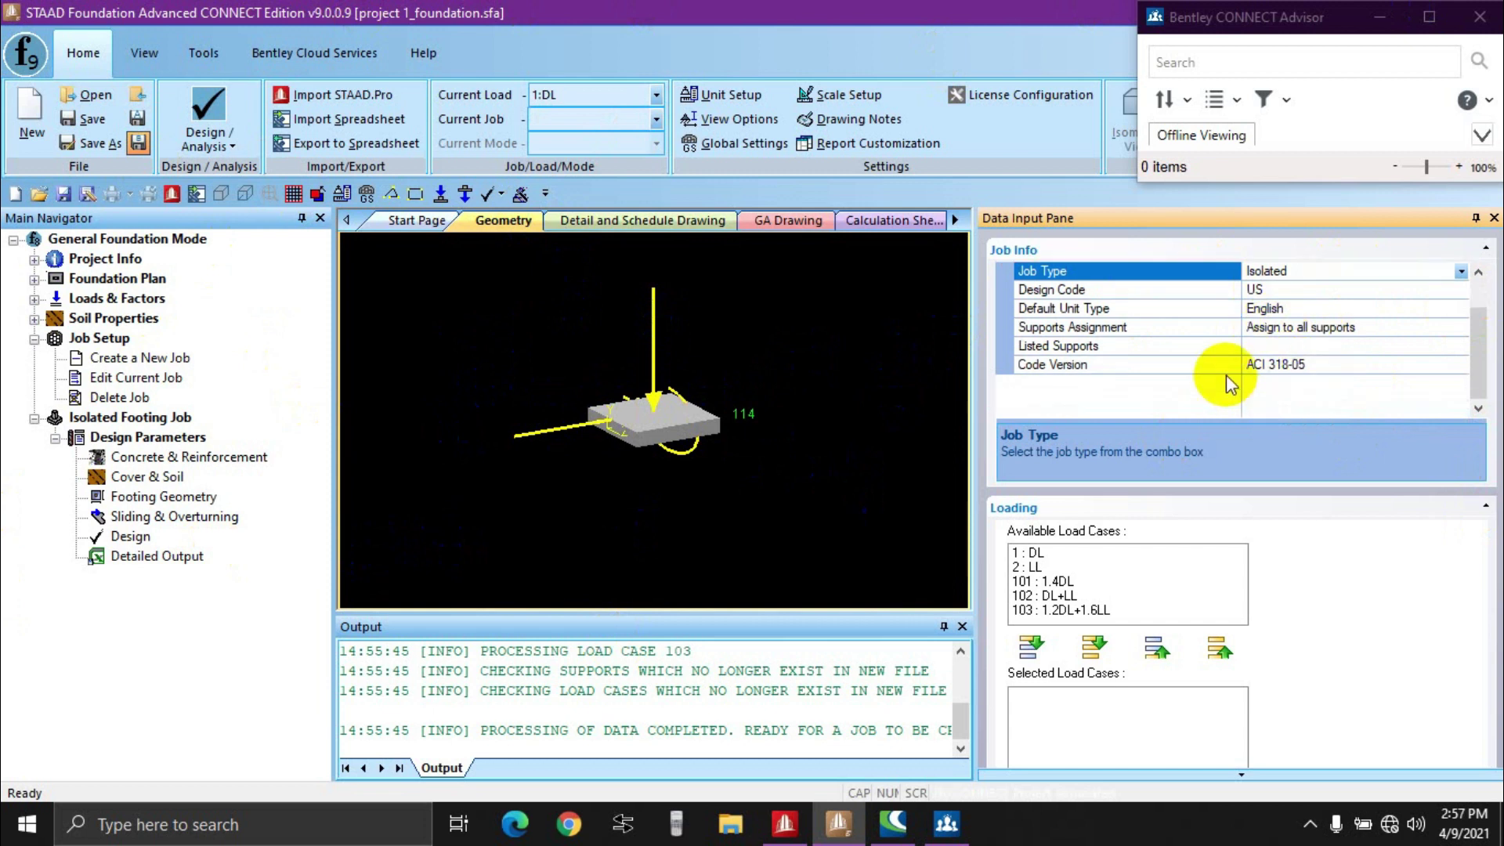
click(1296, 362)
click(1461, 366)
click(1328, 397)
click(1459, 368)
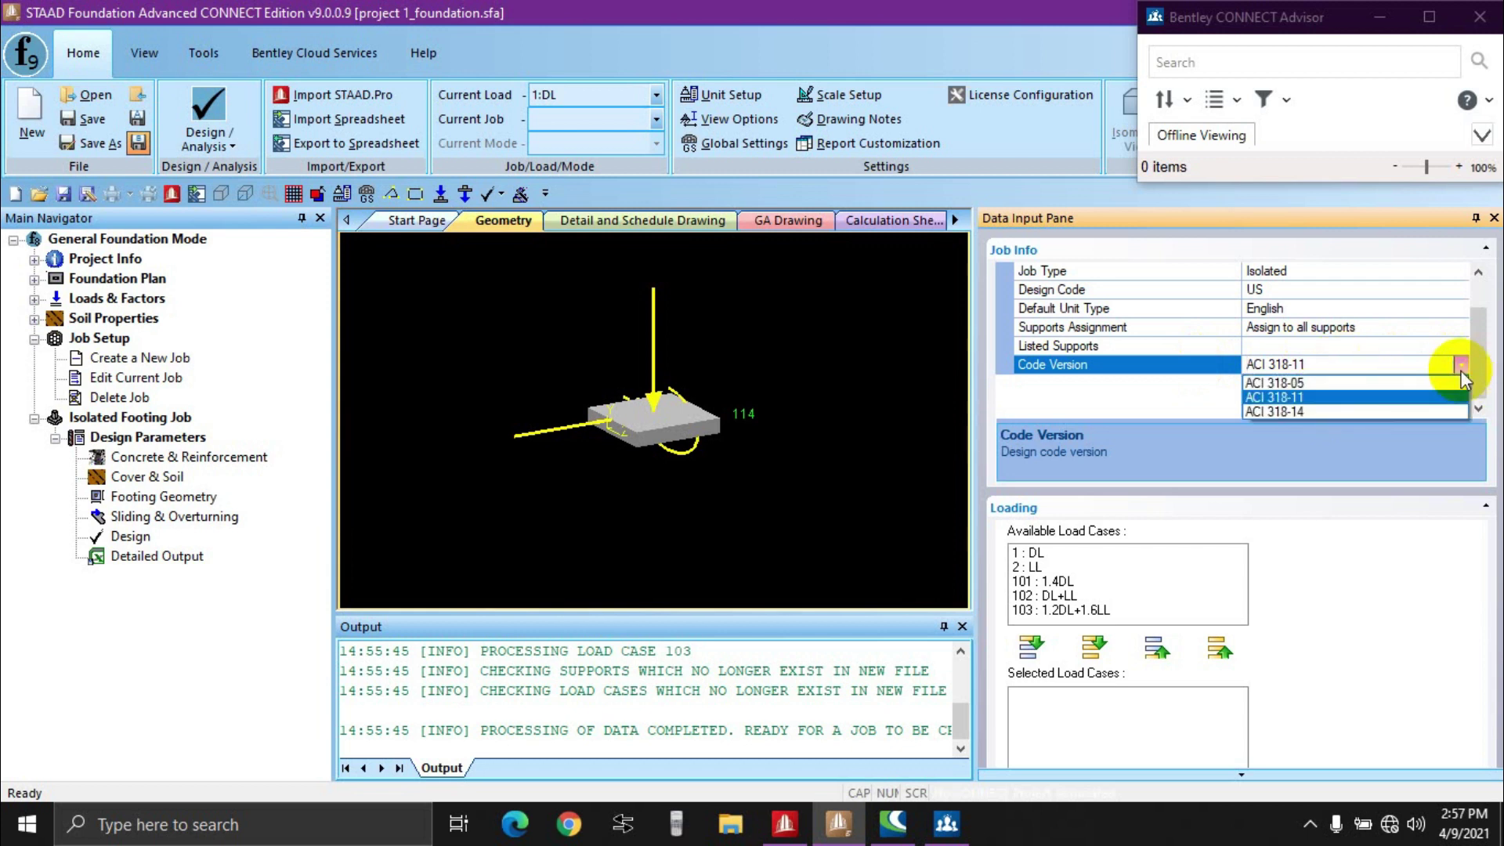
click(1300, 397)
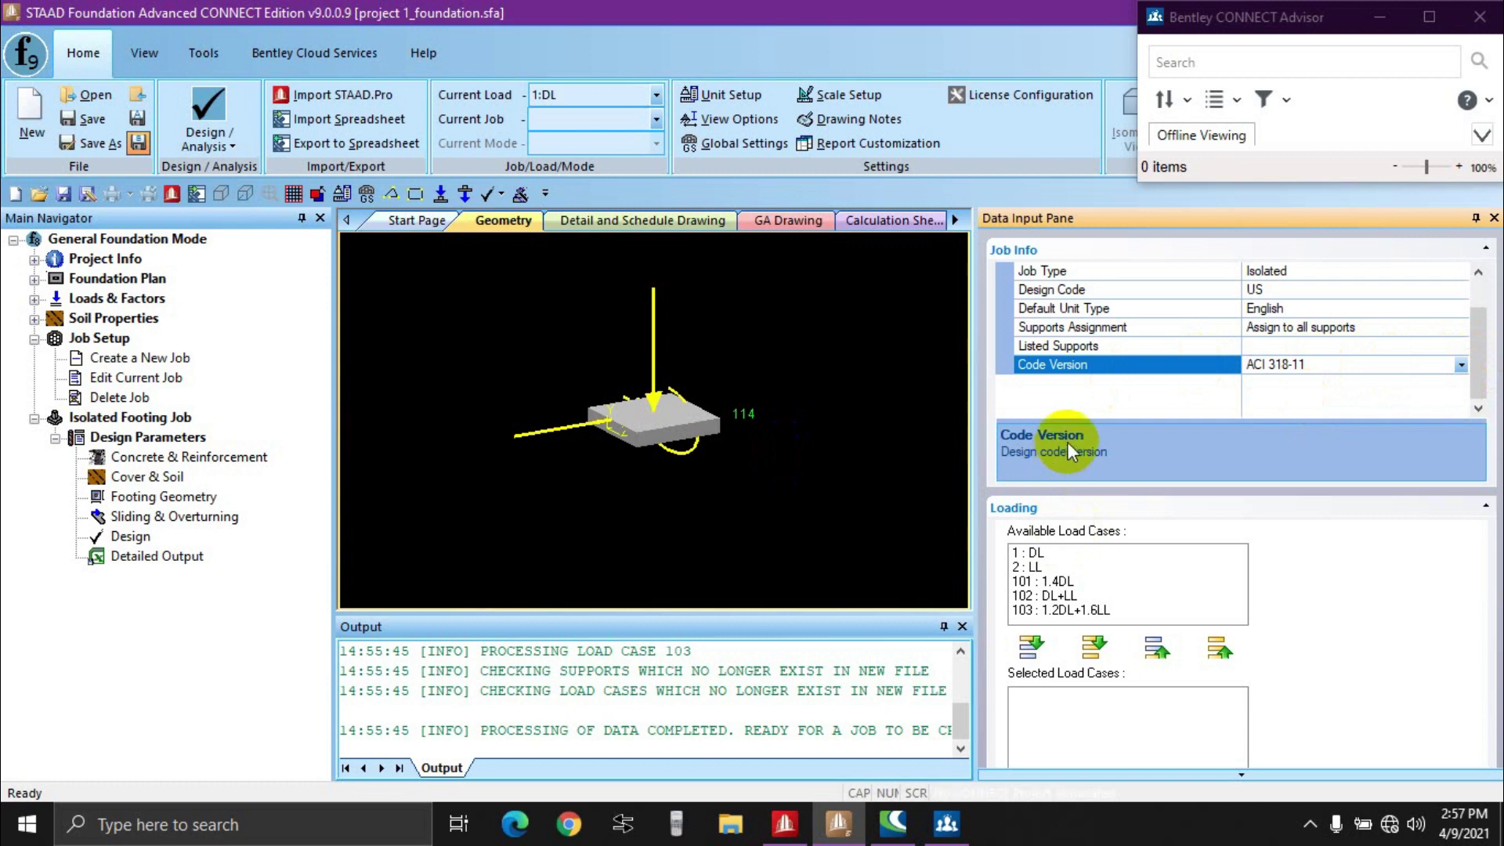
Step: Add load cases 1: DL and 2: LL to the job's selected load cases and create the job
click(1031, 553)
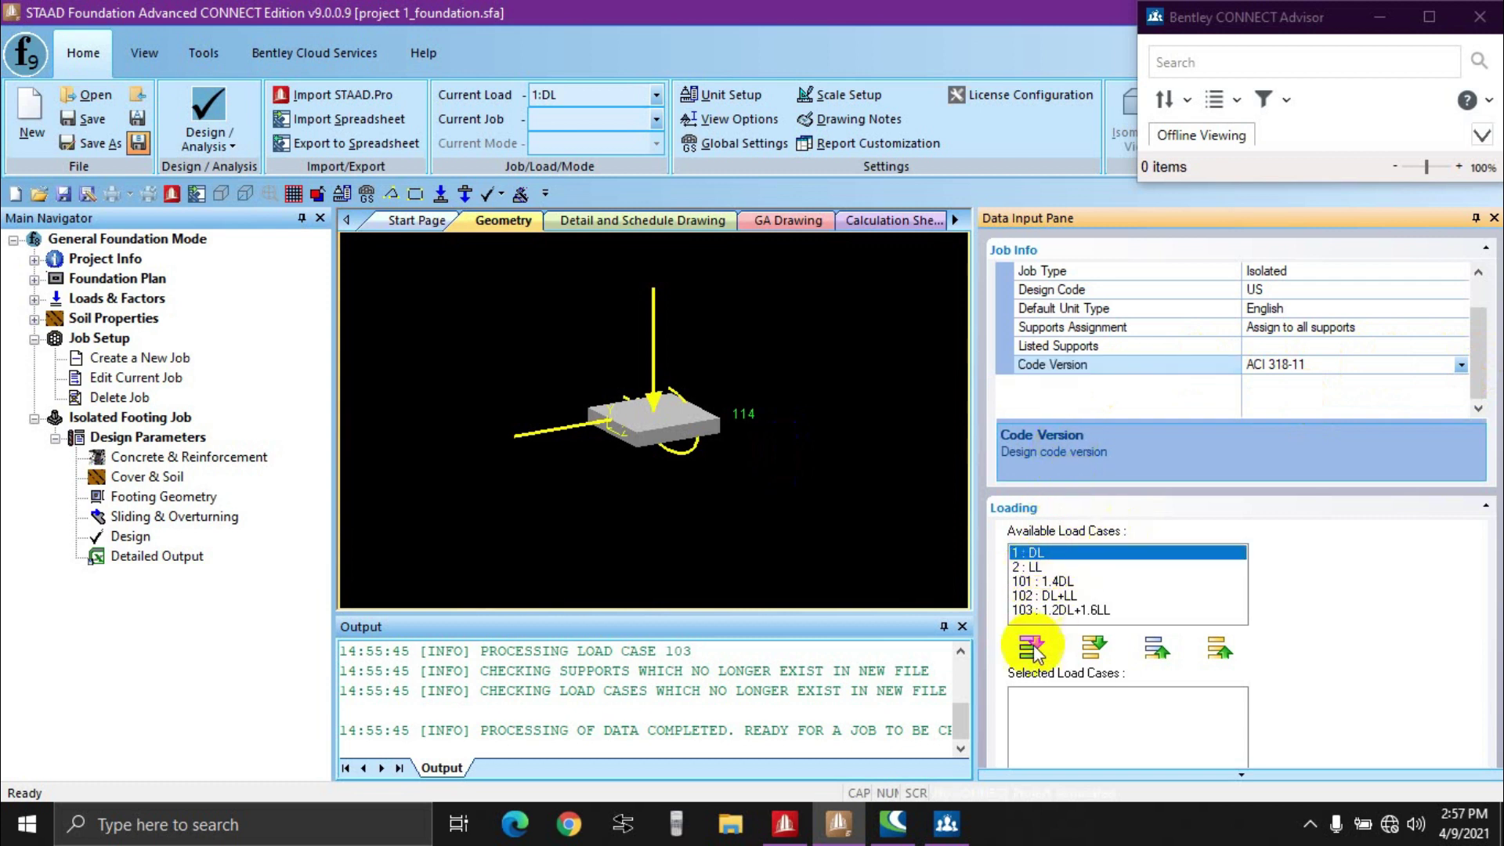
scroll(1105, 650, down, 2)
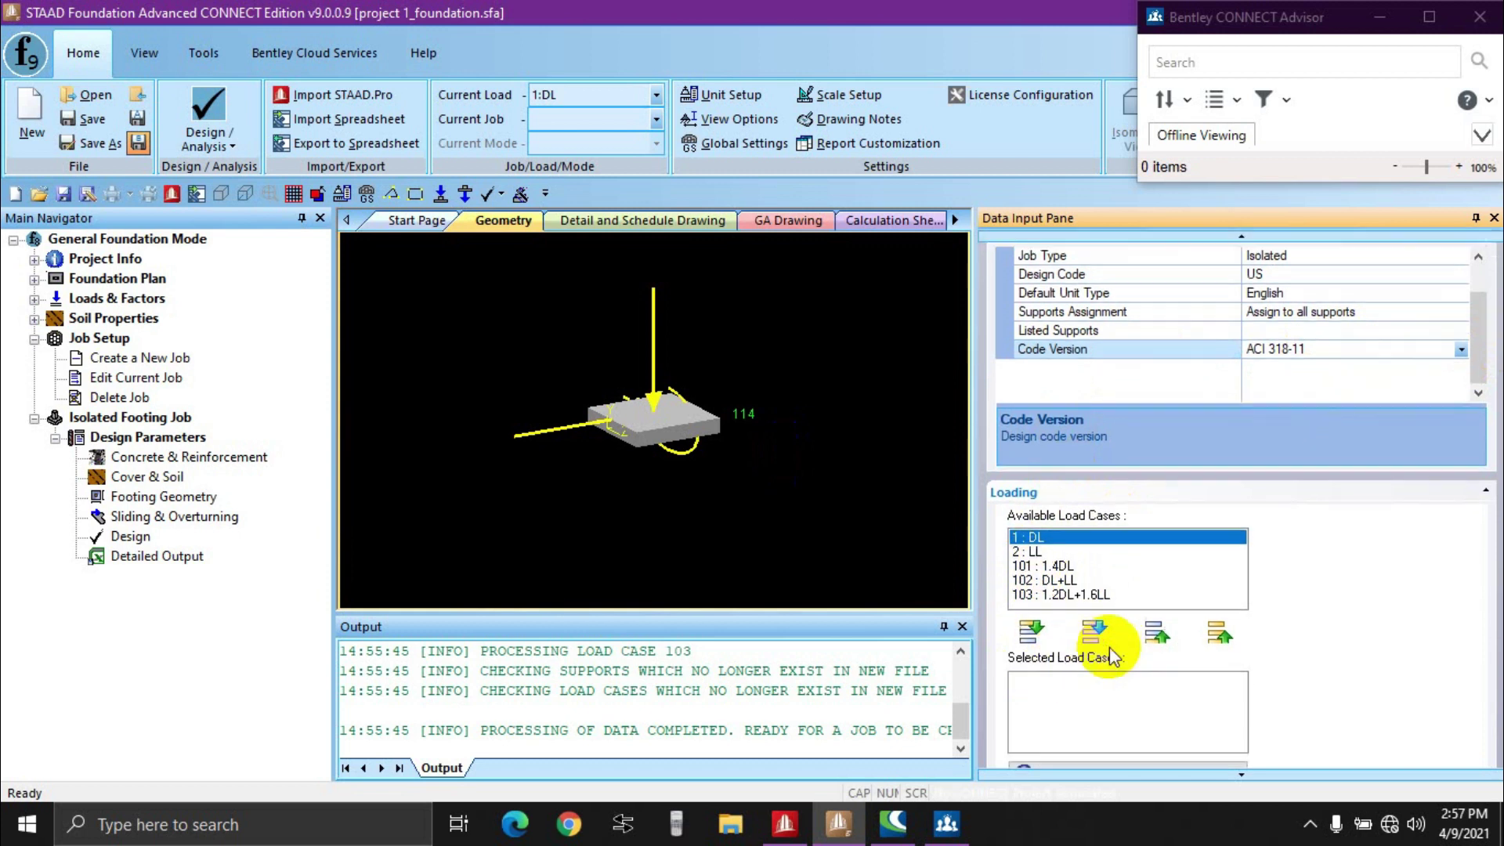
click(1034, 605)
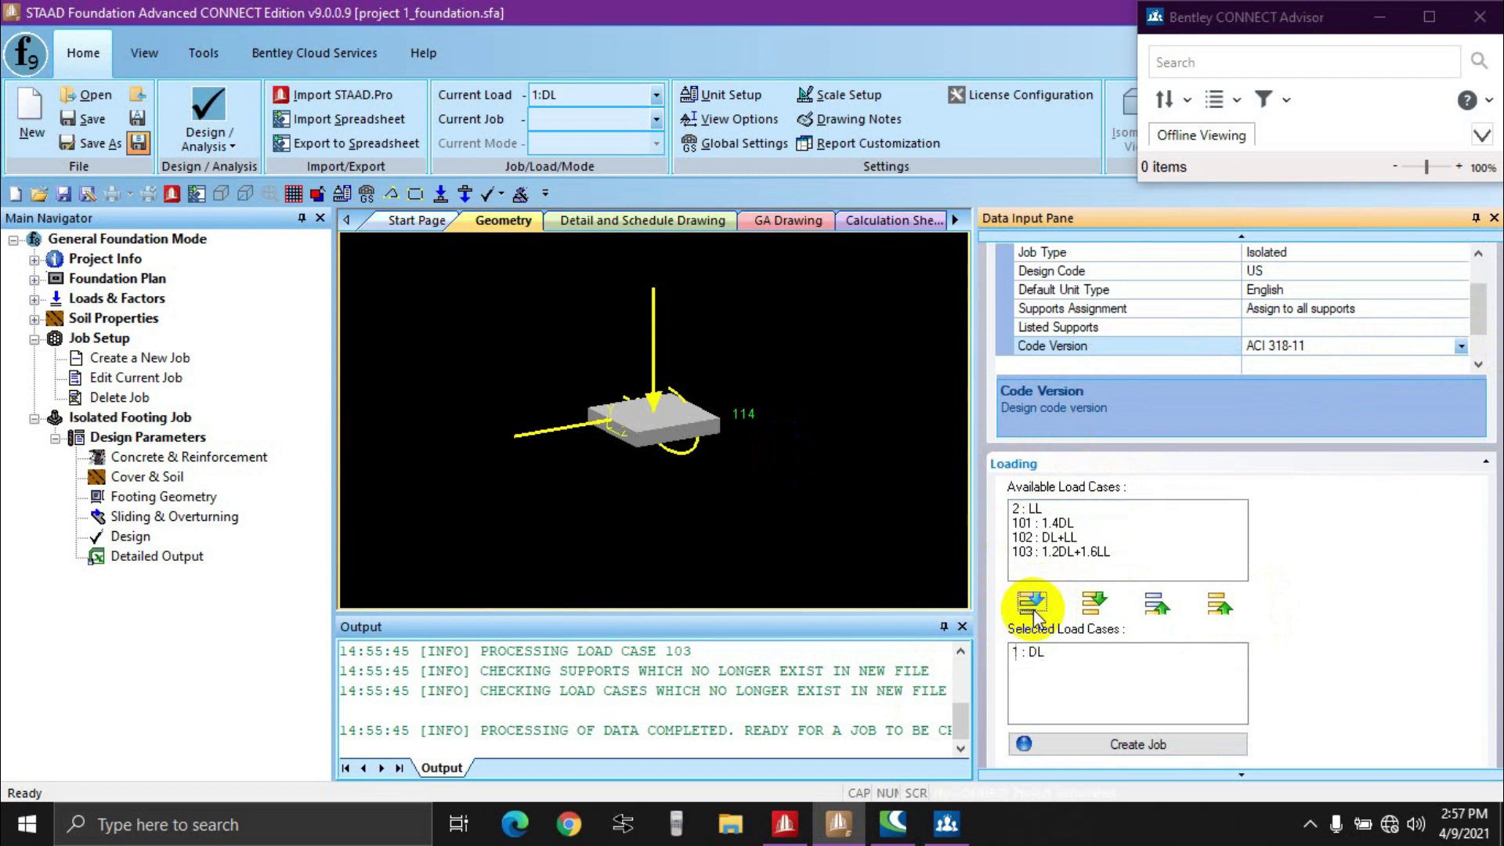
click(1028, 509)
click(1047, 599)
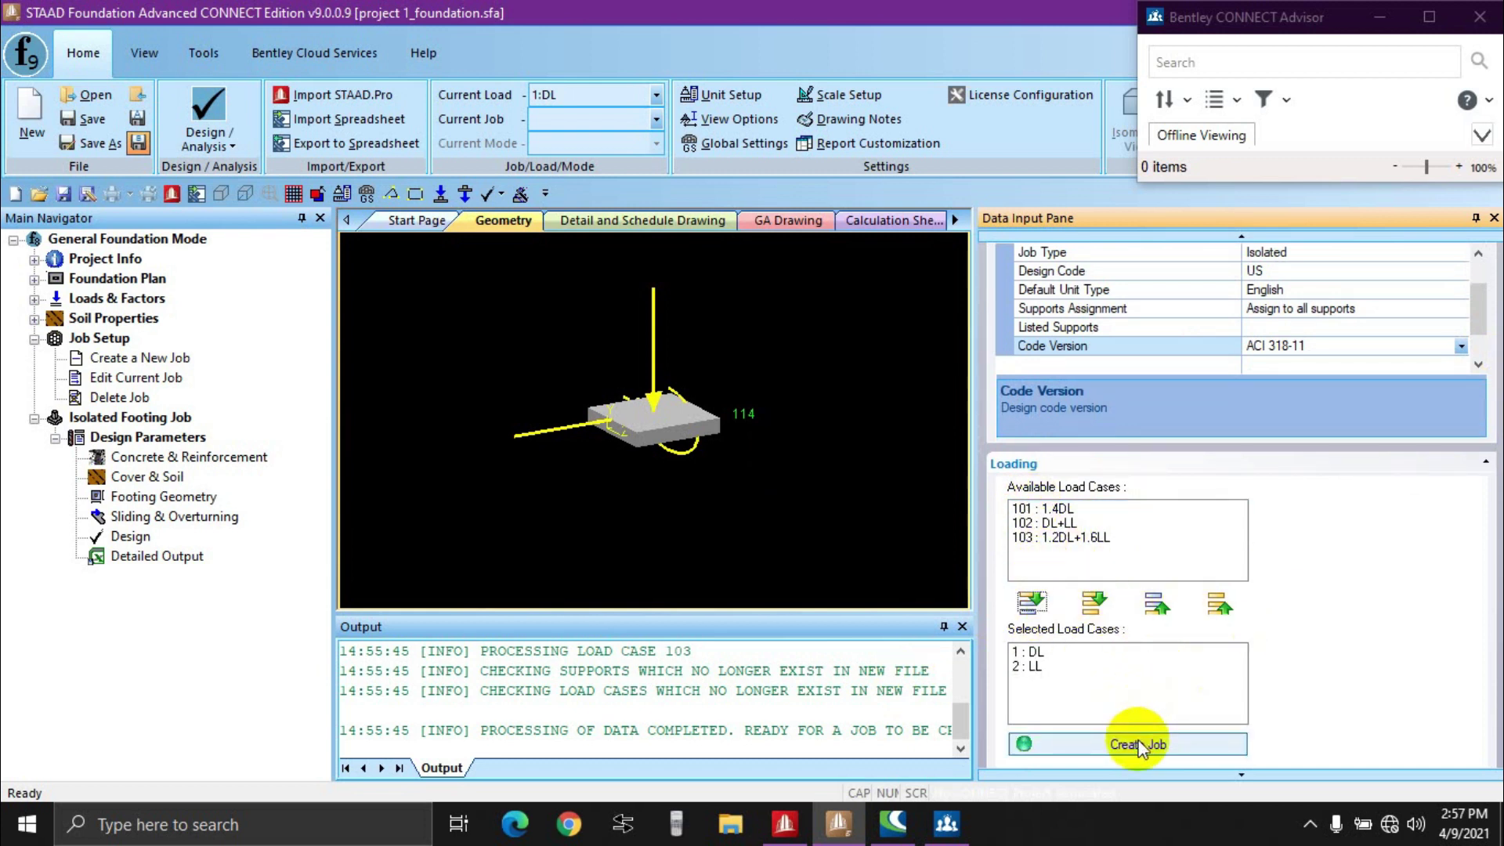
click(1138, 746)
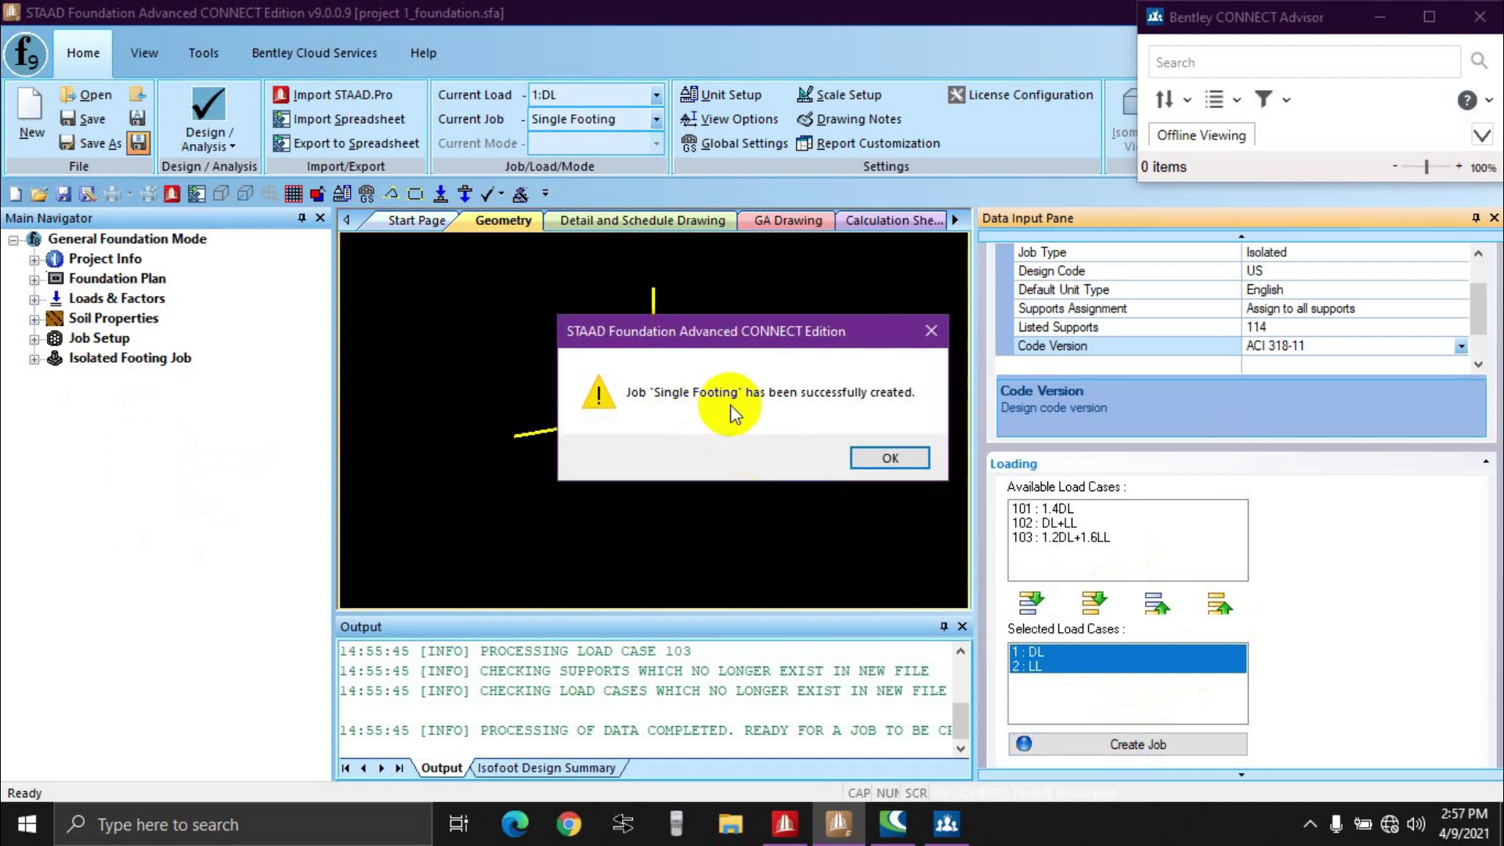
click(905, 455)
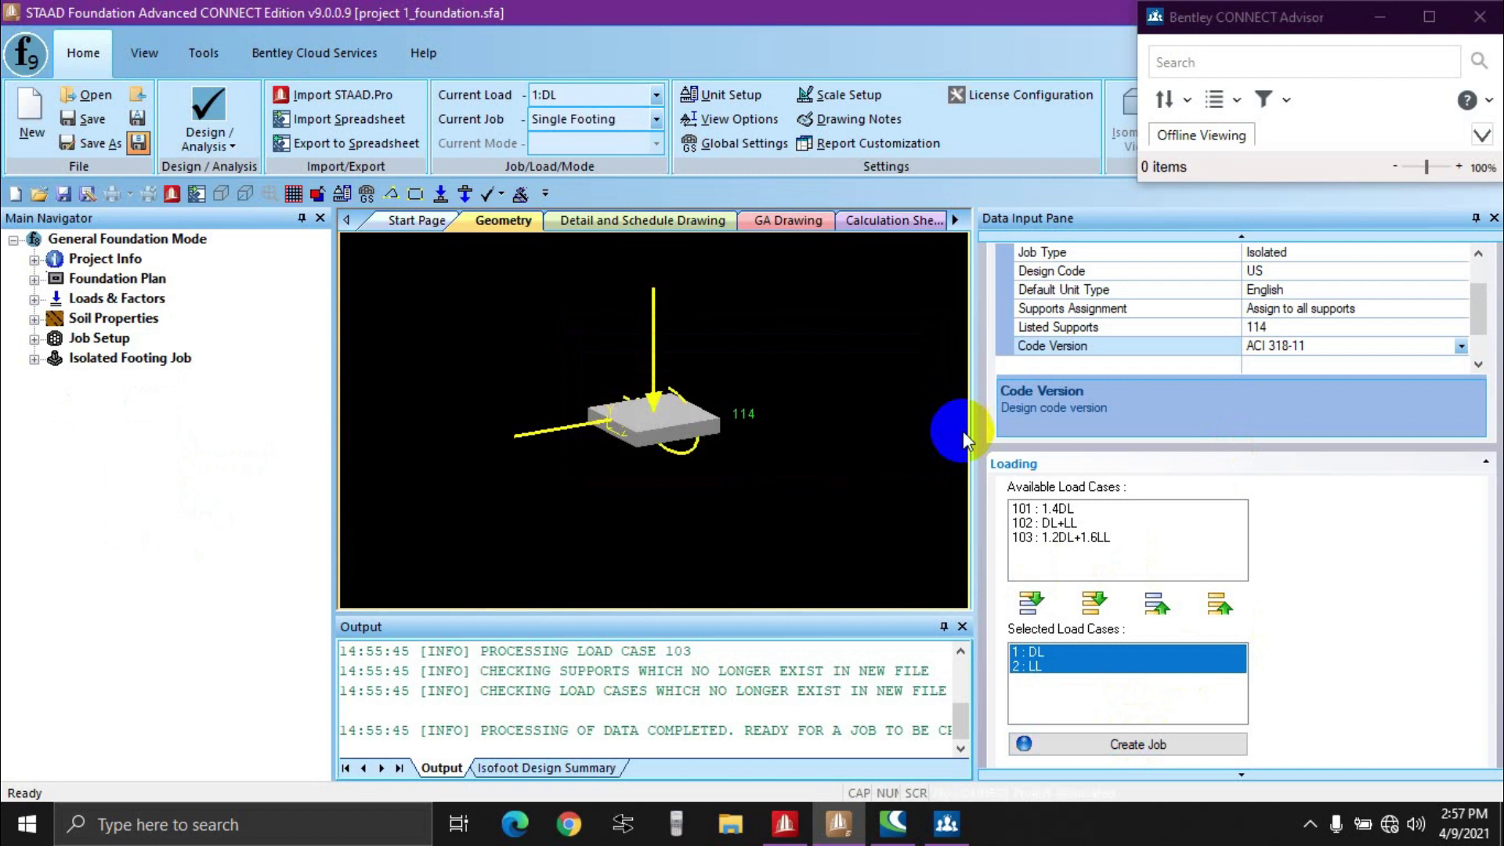
Step: Open the Concrete & Reinforcement design parameters of the isolated footing job with their values fully readable
drag(975, 453, 1278, 487)
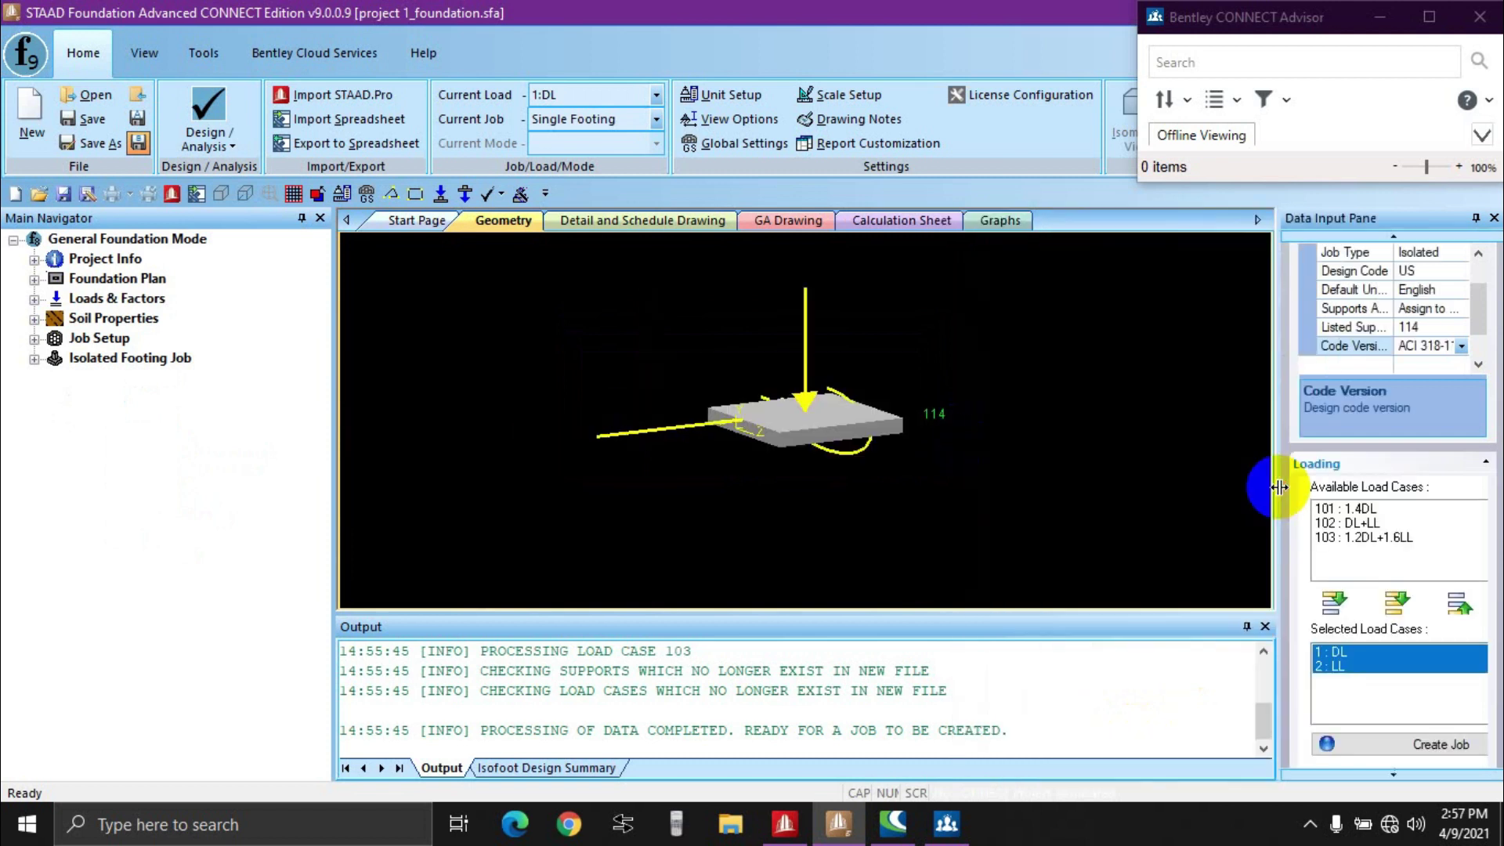
click(35, 358)
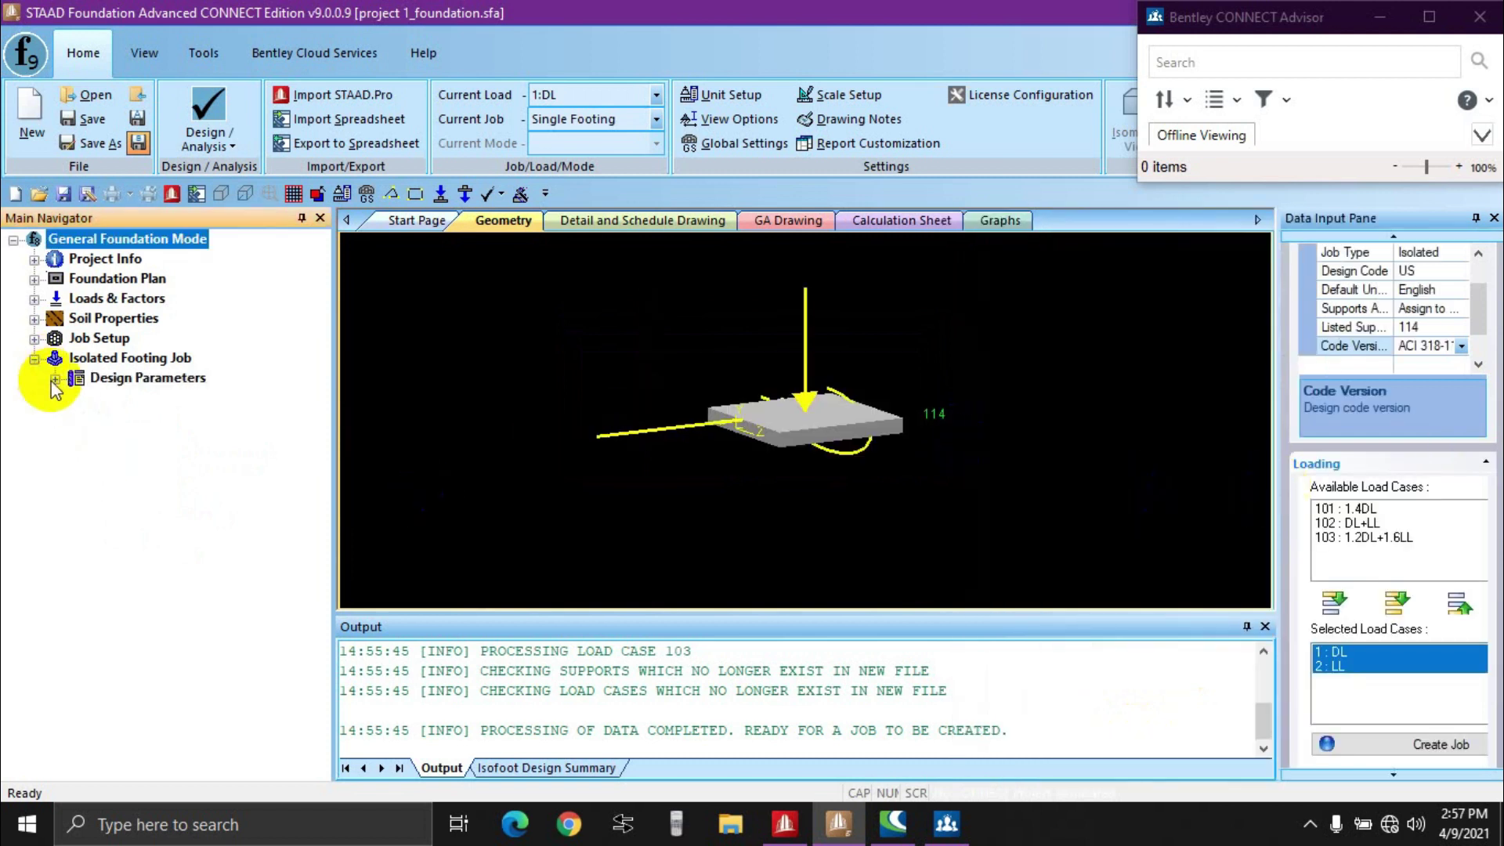
click(55, 377)
click(148, 400)
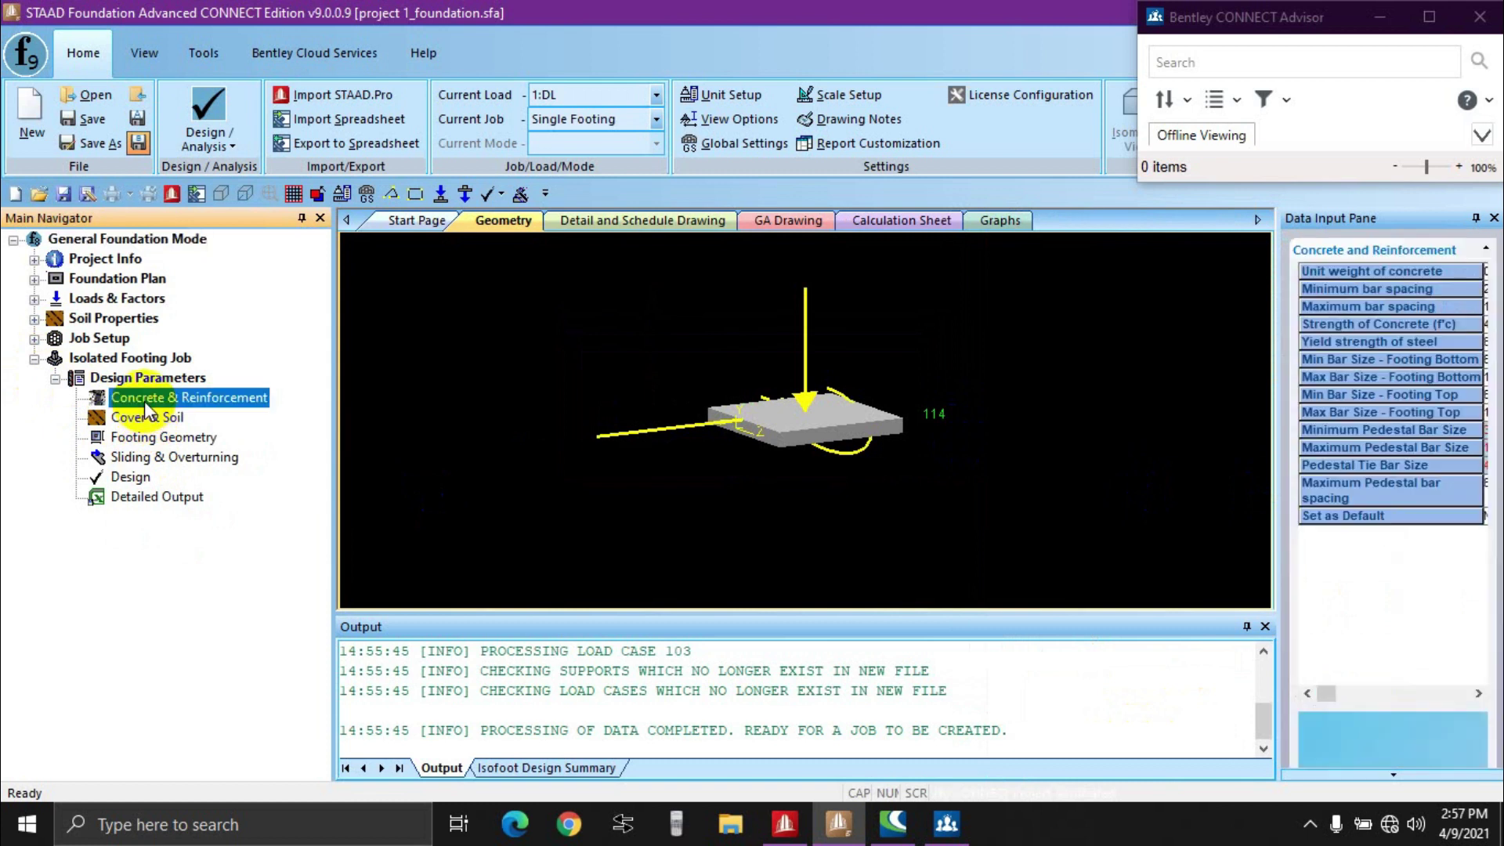
drag(1278, 403, 952, 392)
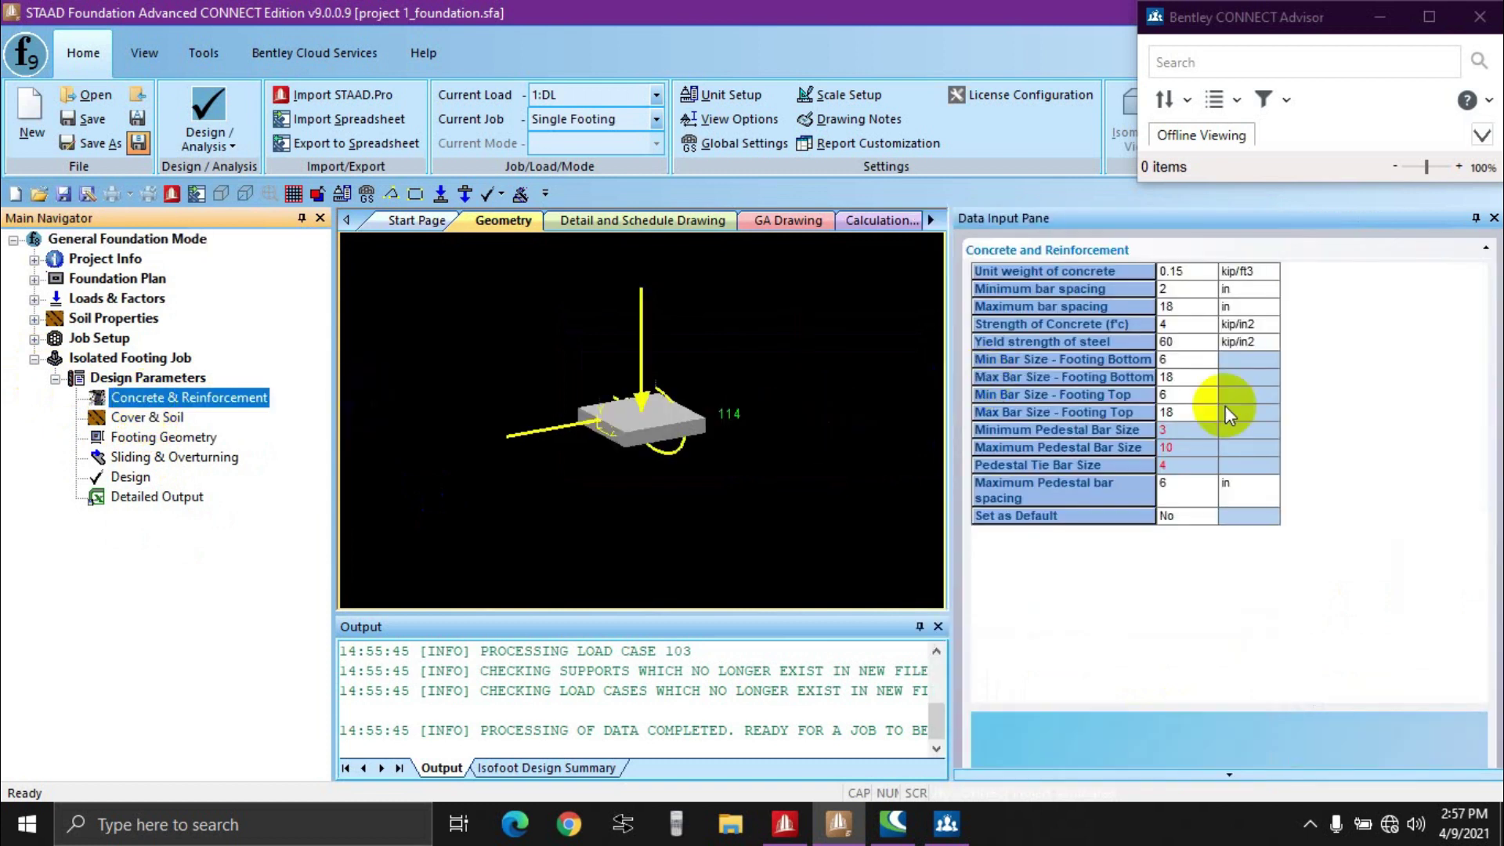
Step: Set the strength of concrete (f'c) to 3.5 kip/in2 and review the minimum and maximum bar spacing
click(1174, 325)
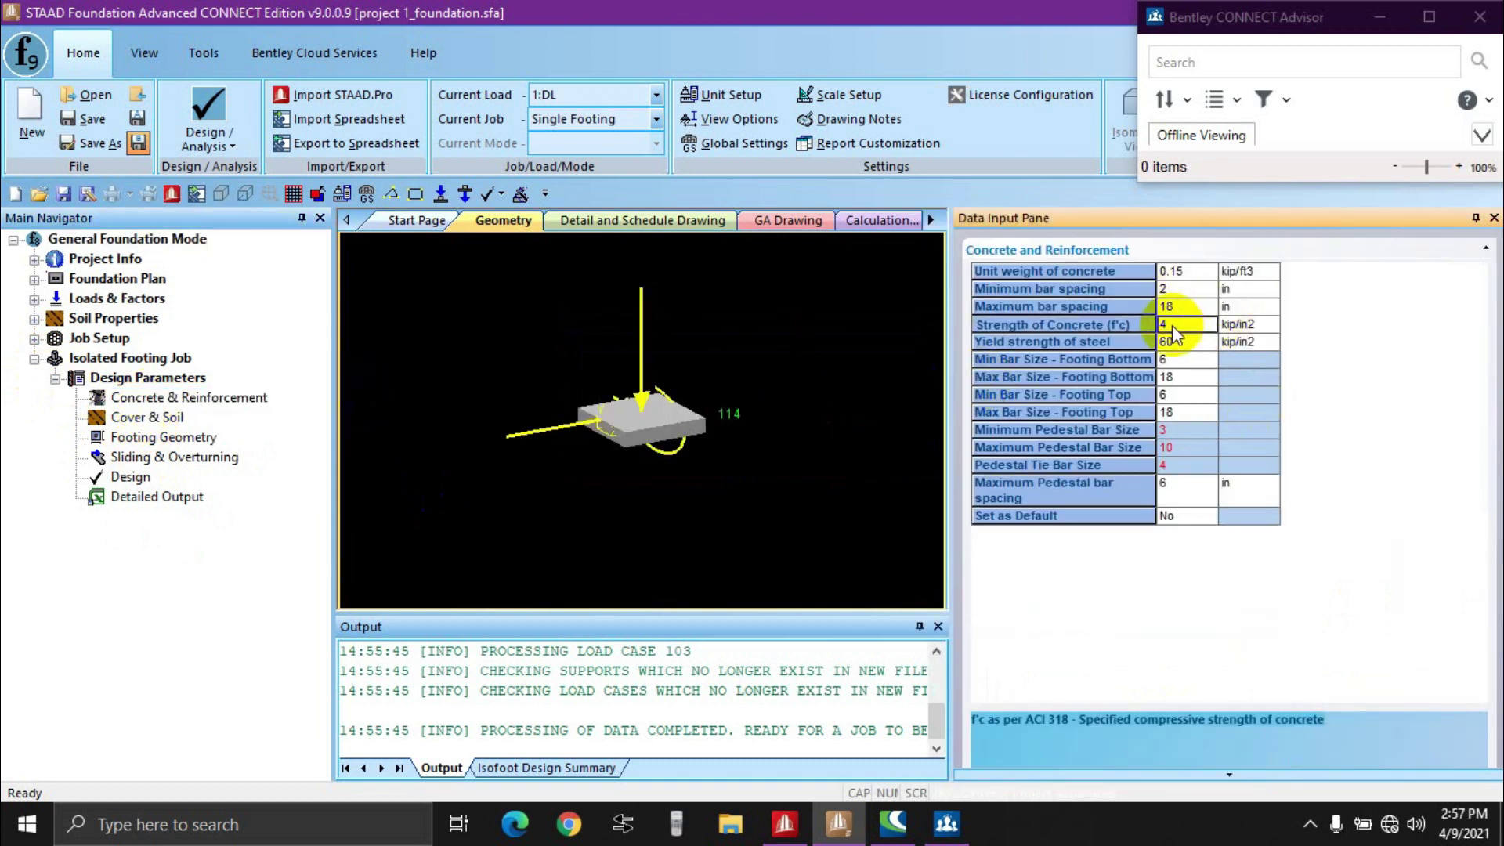
double_click(1190, 329)
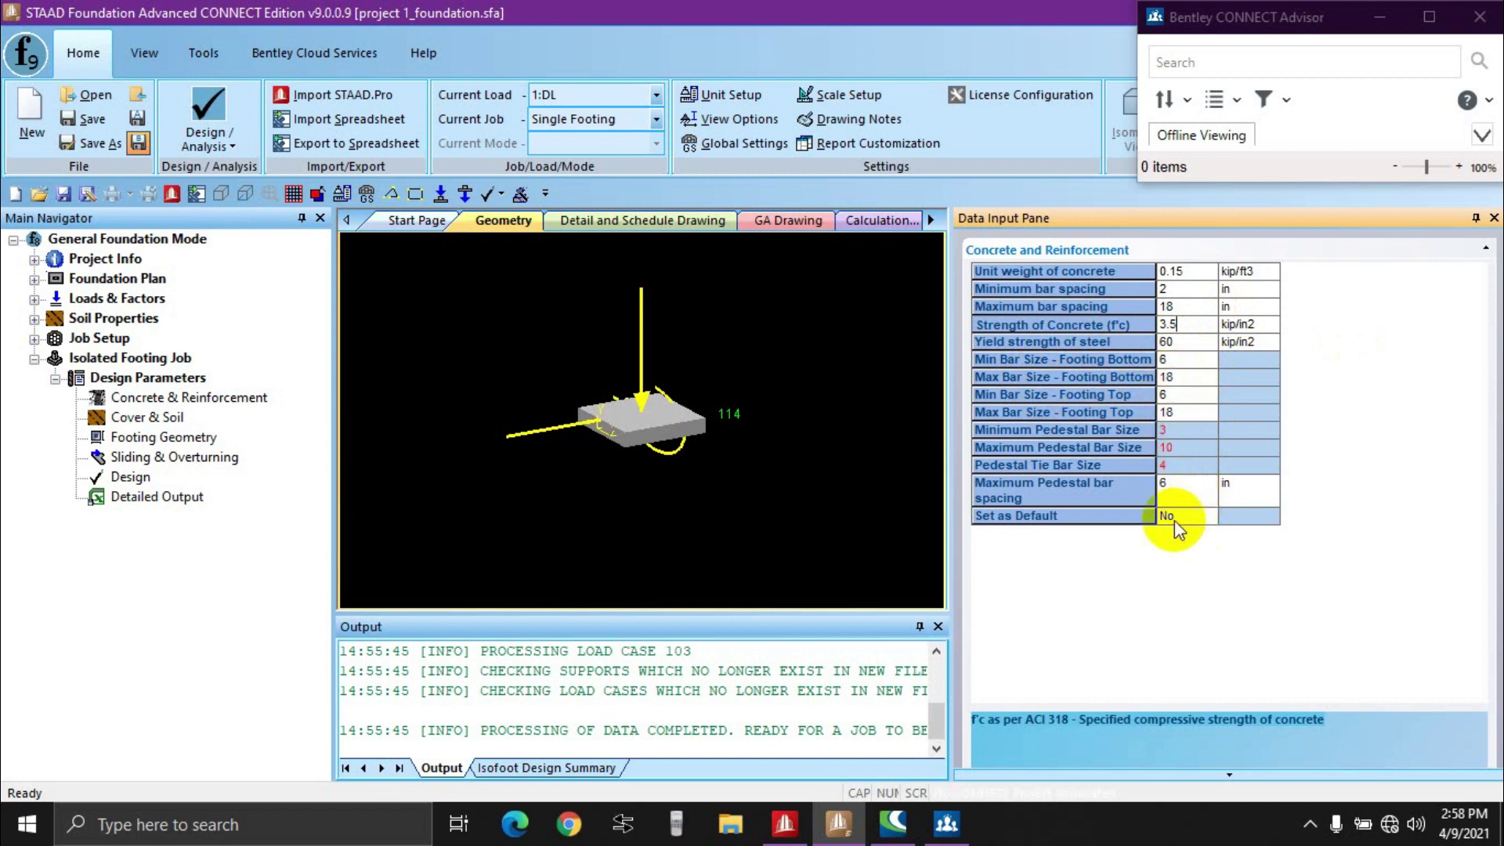
click(1173, 306)
click(1170, 289)
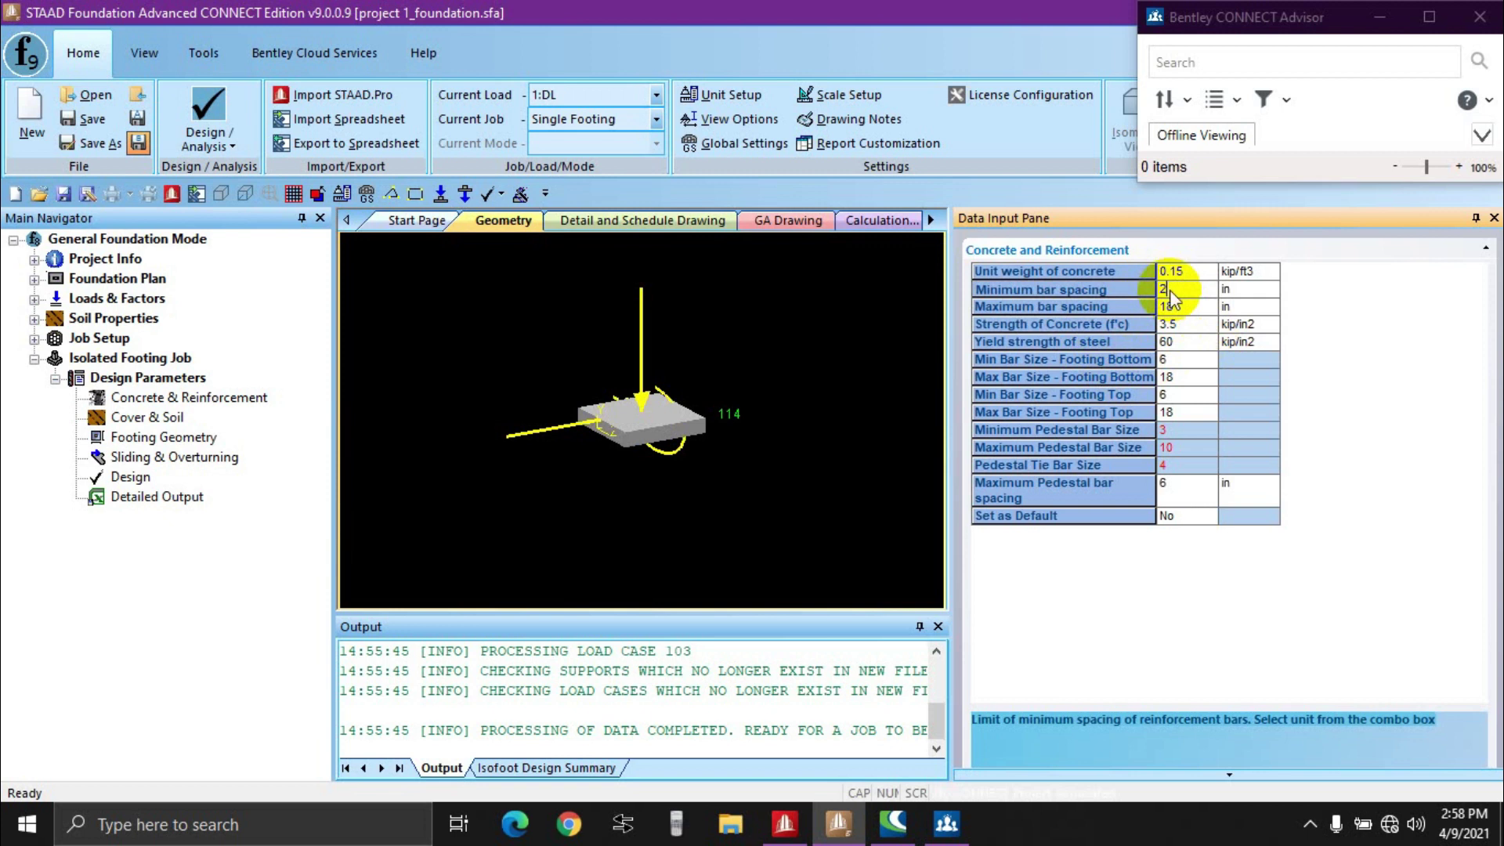
click(1173, 307)
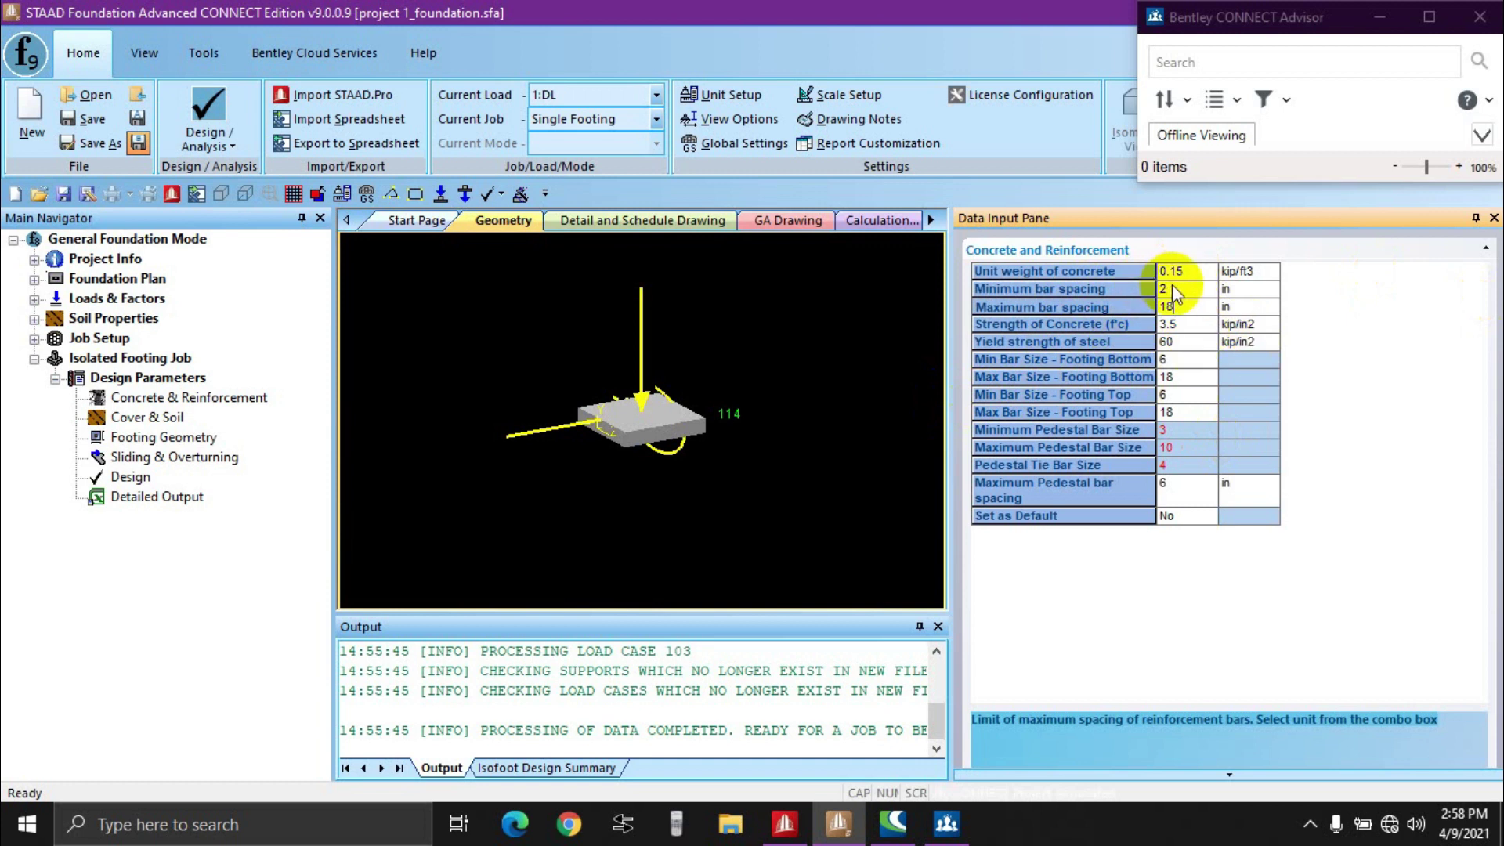
click(1177, 306)
Step: Widen the geometry view and run Analysis + Design on the Single Footing job, saving the modified data under the existing file
drag(953, 369, 1304, 391)
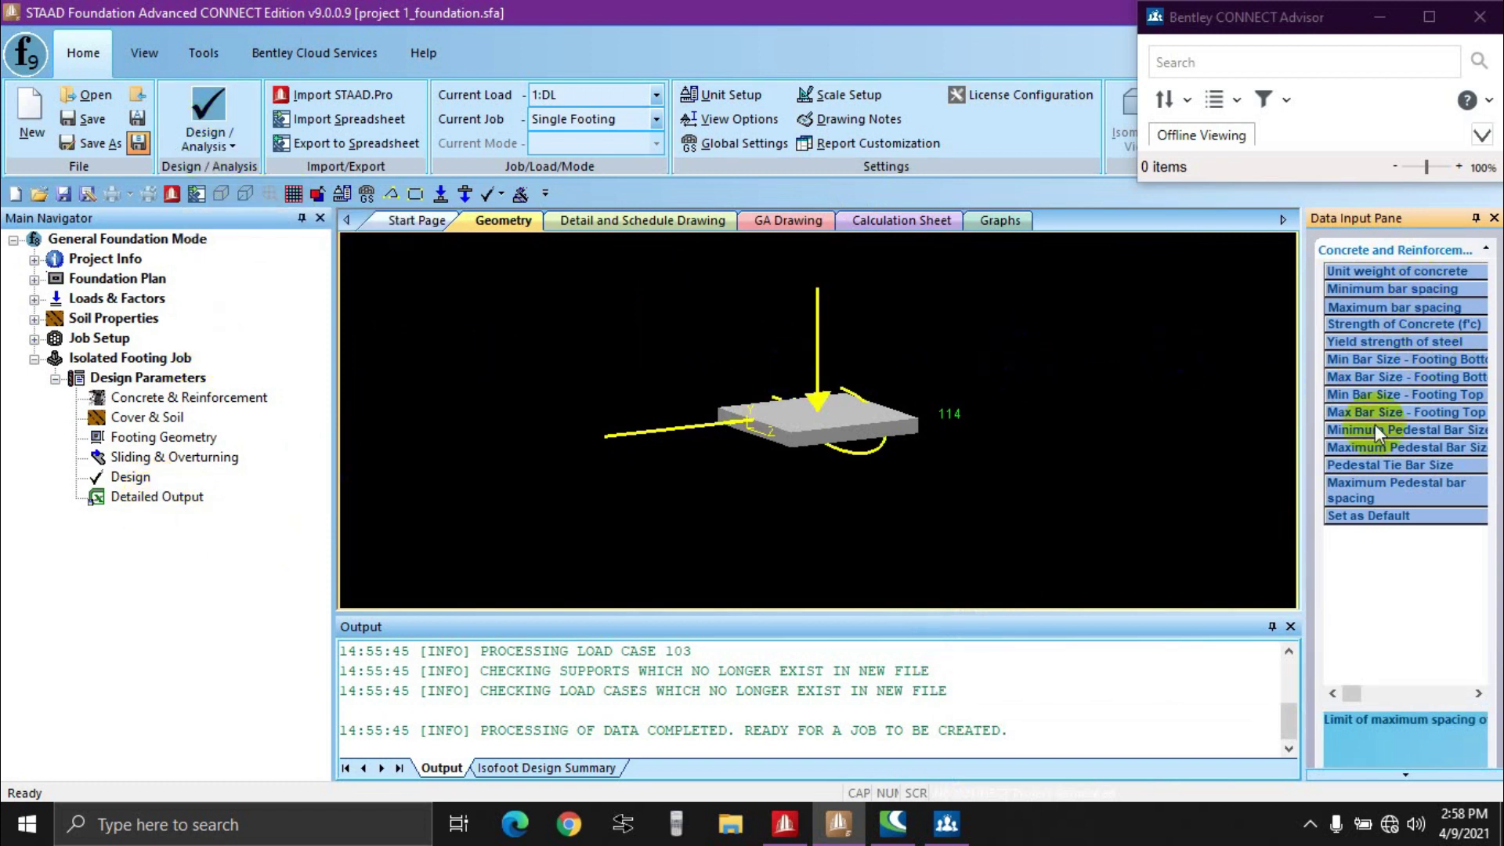
click(202, 141)
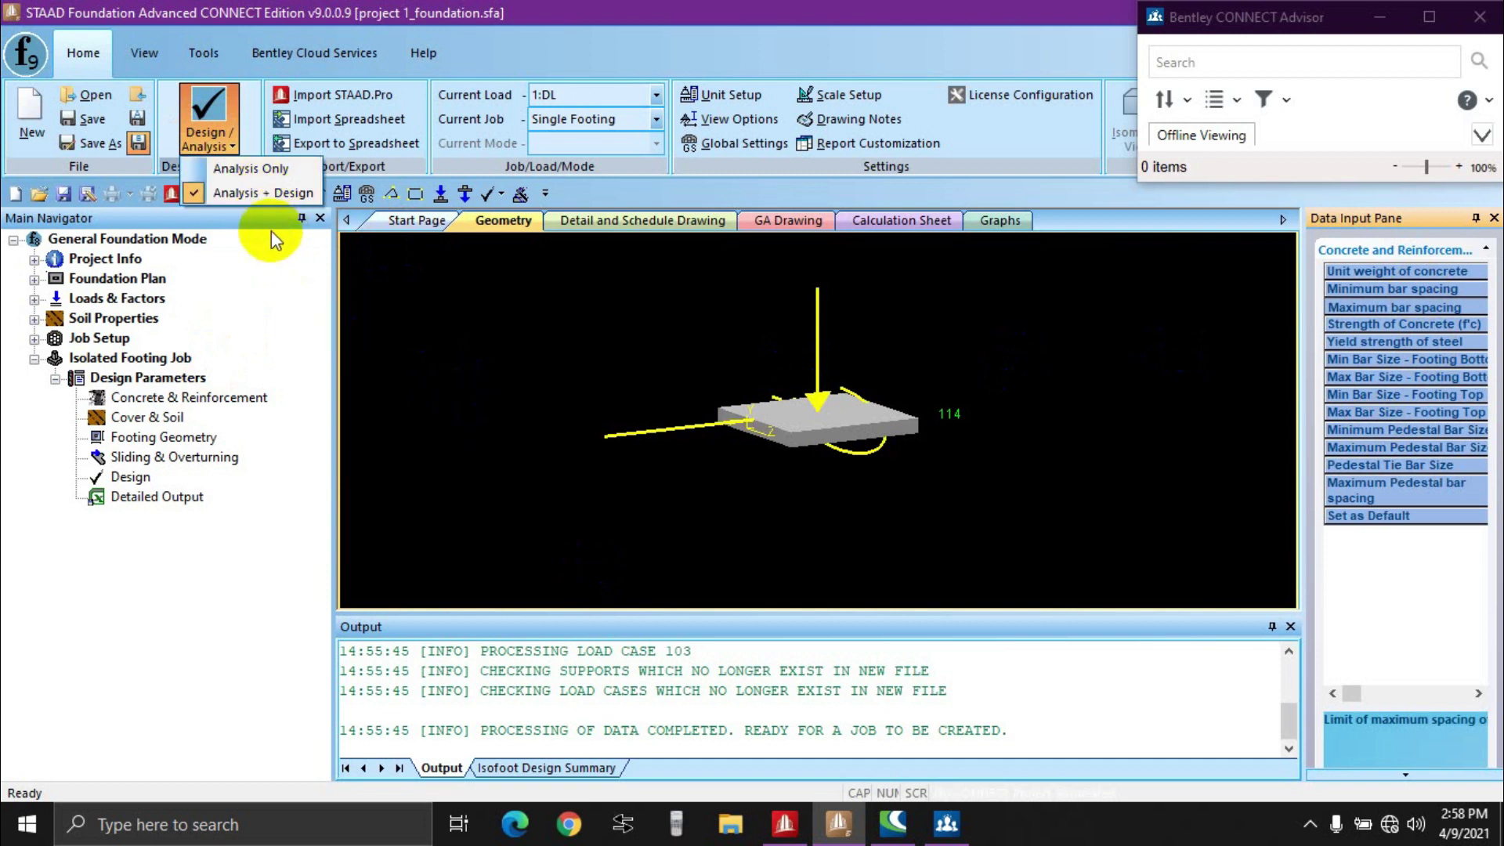
click(229, 193)
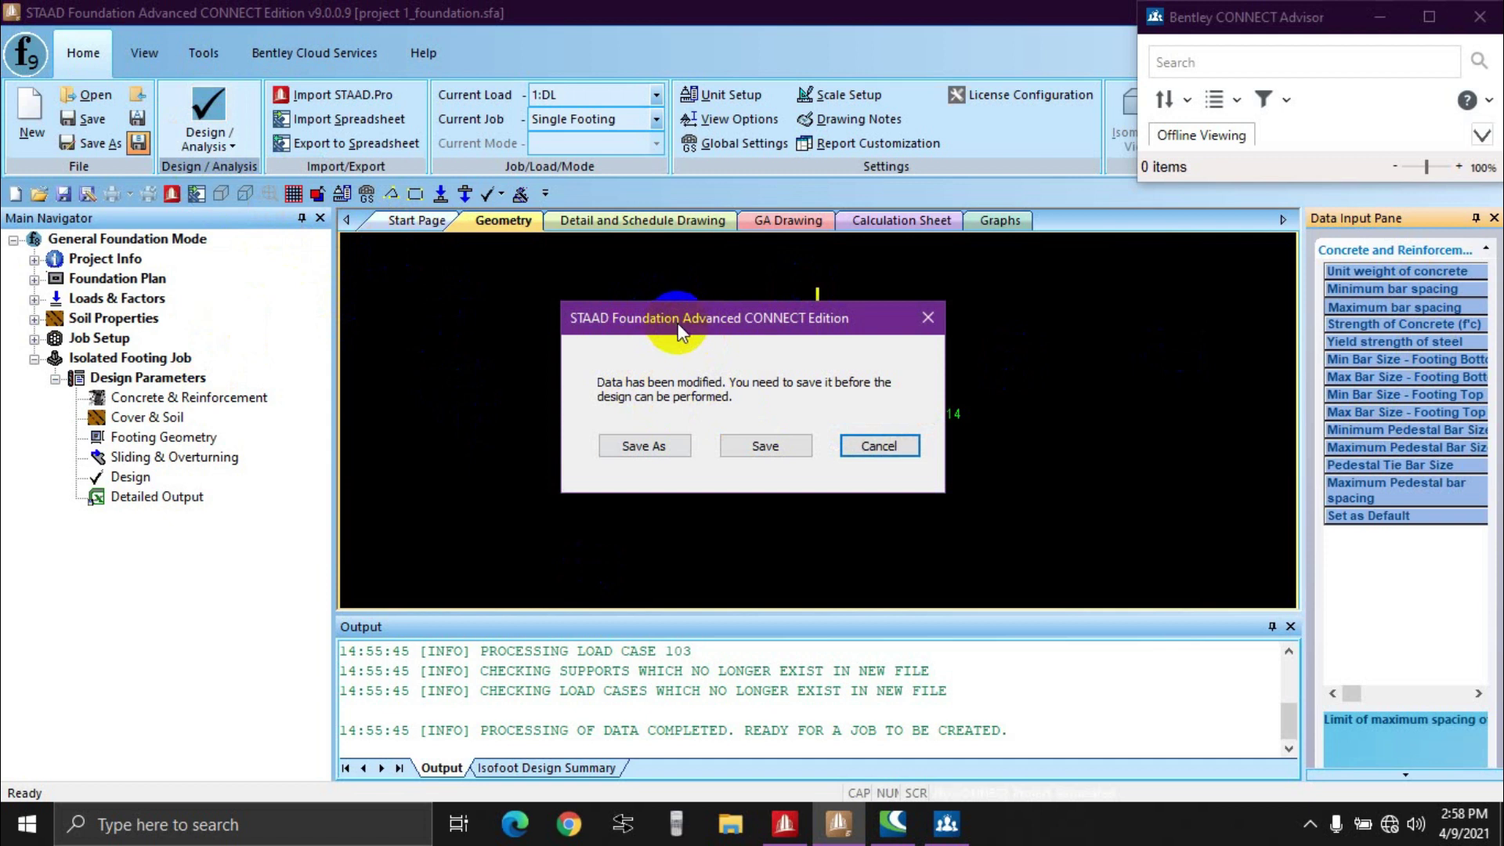
click(802, 448)
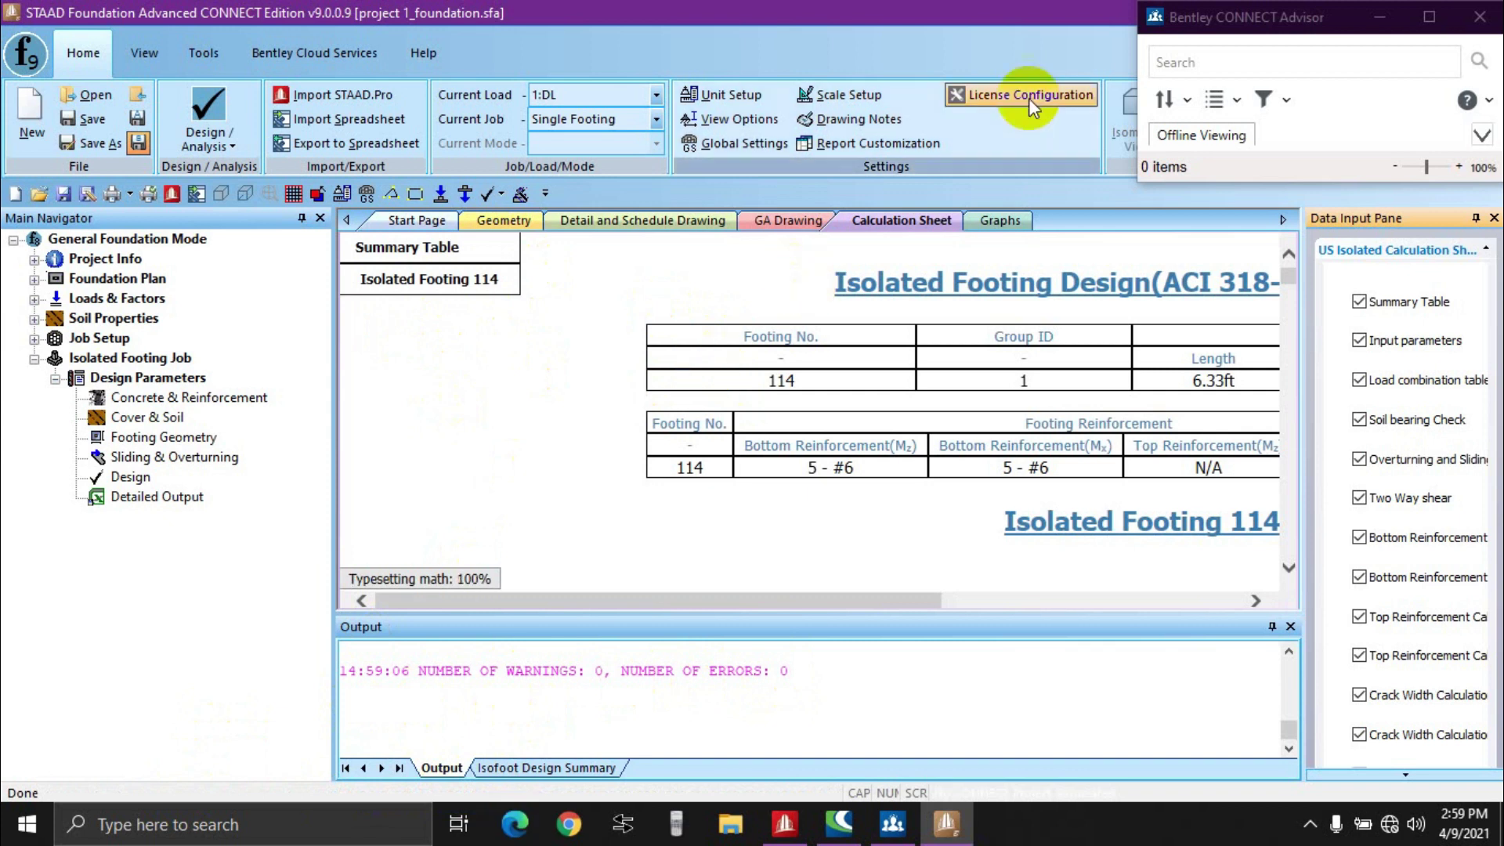
Step: Examine the summary tables of the isolated footing calculation sheet across their full width
scroll(604, 431, down, 3)
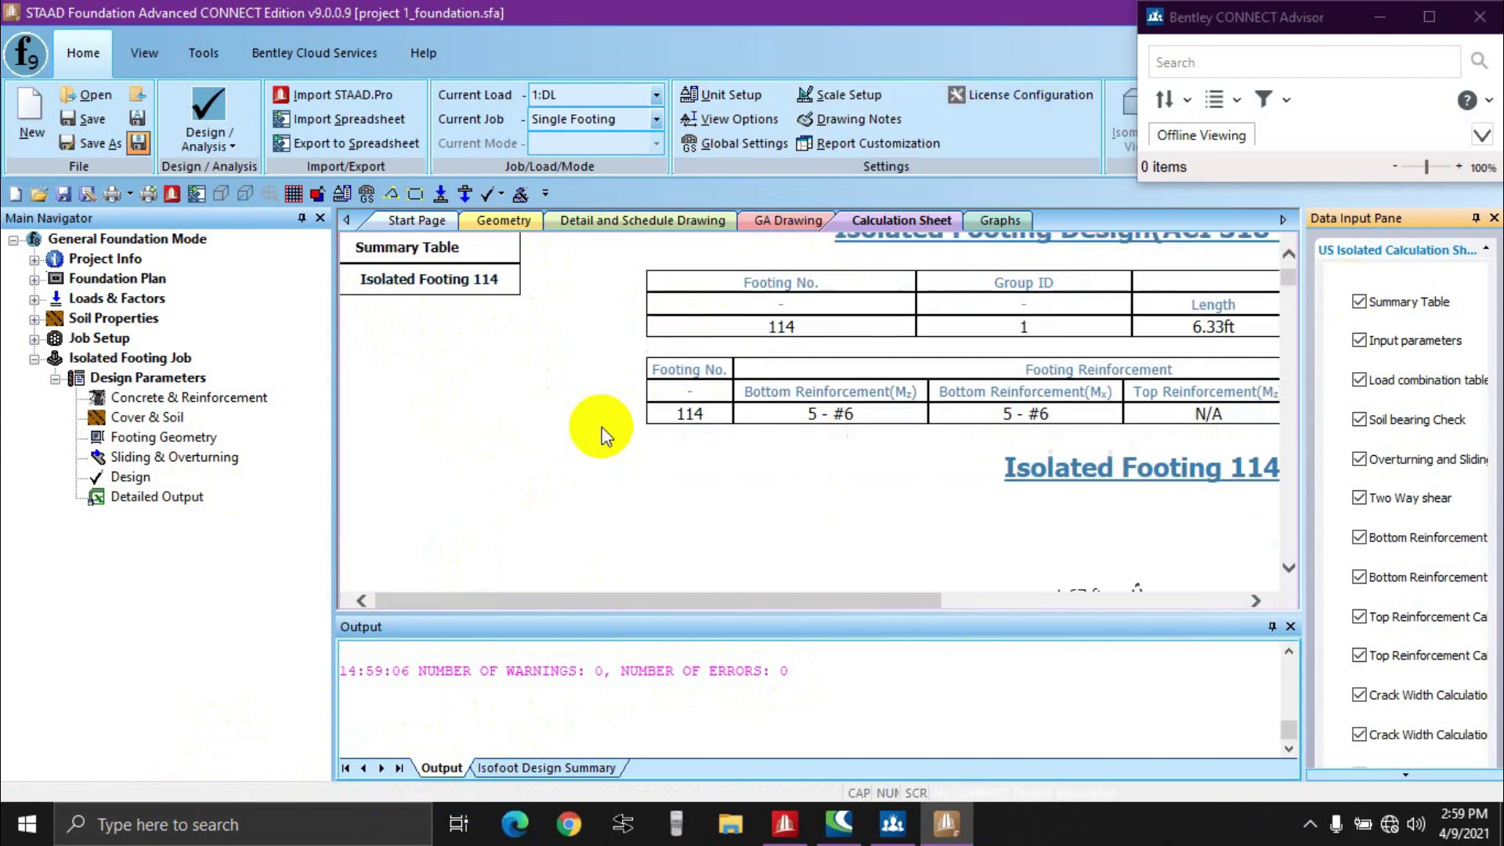
scroll(693, 416, up, 3)
drag(607, 602, 764, 601)
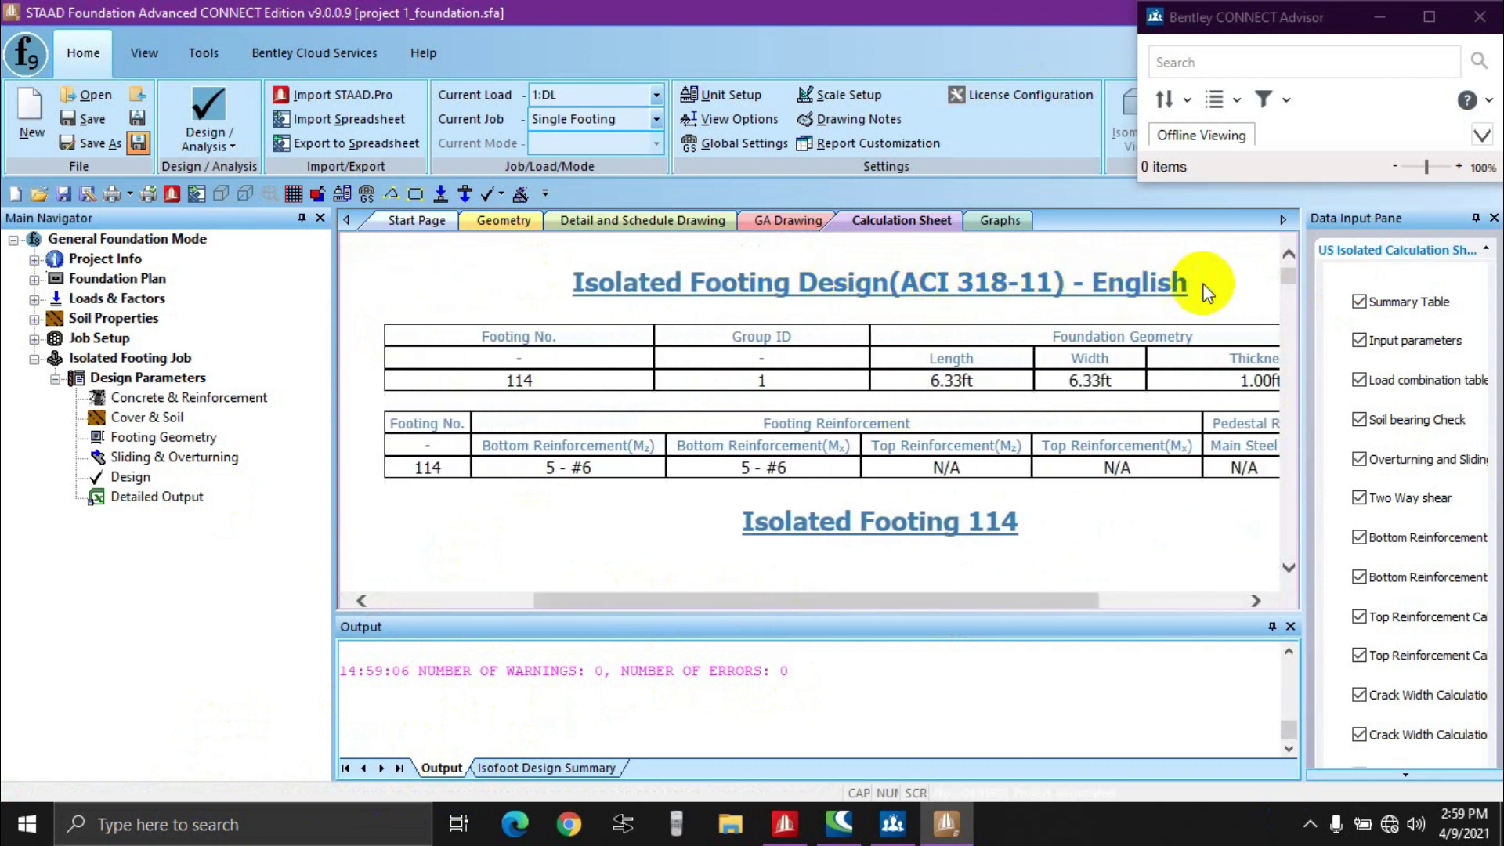
mouse_move(791, 600)
mouse_down()
mouse_move(683, 603)
mouse_move(884, 608)
mouse_up()
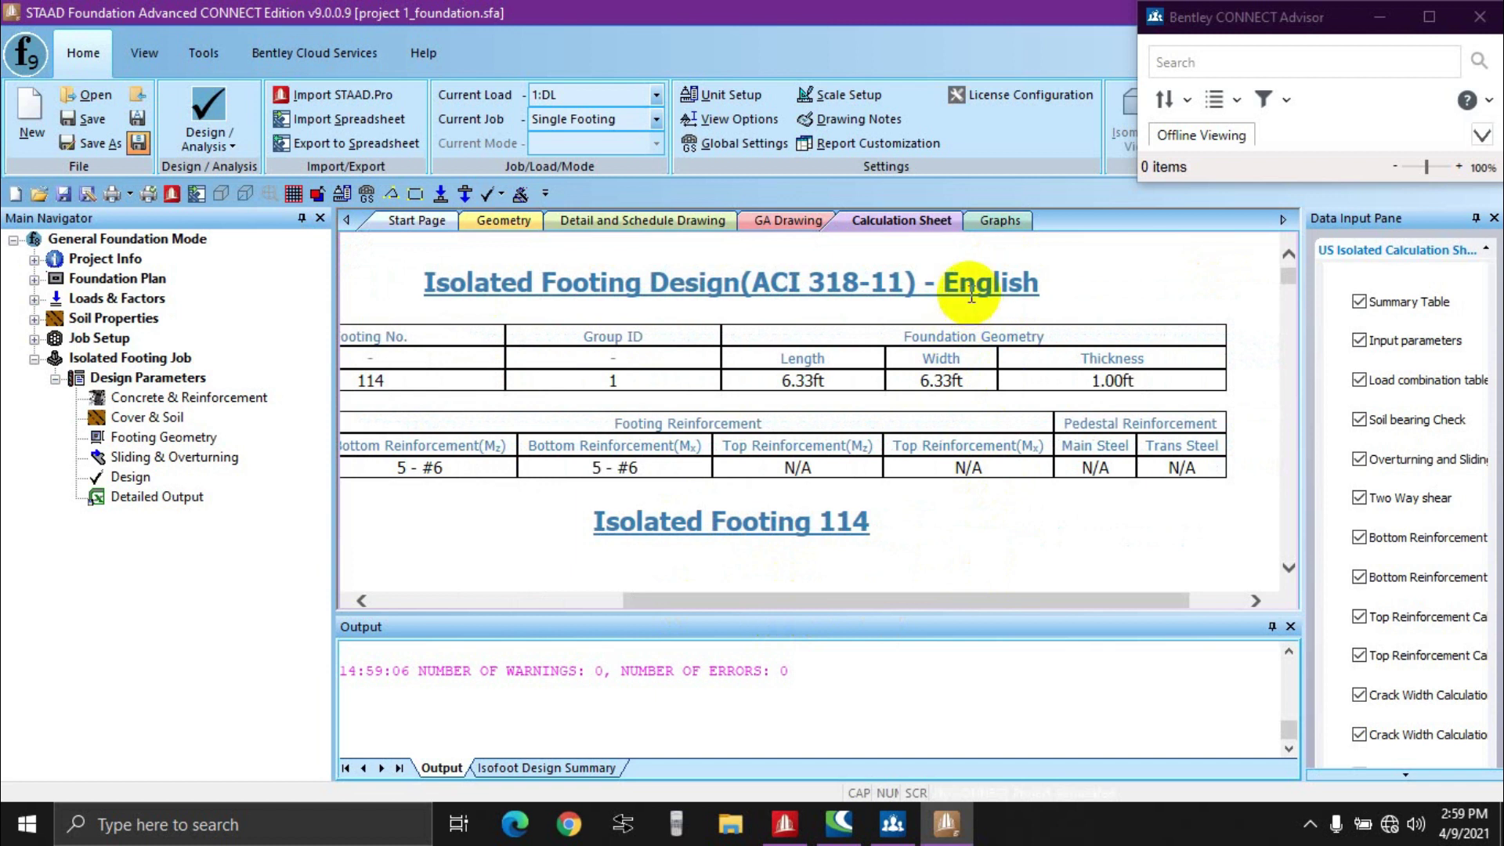
drag(981, 597, 661, 598)
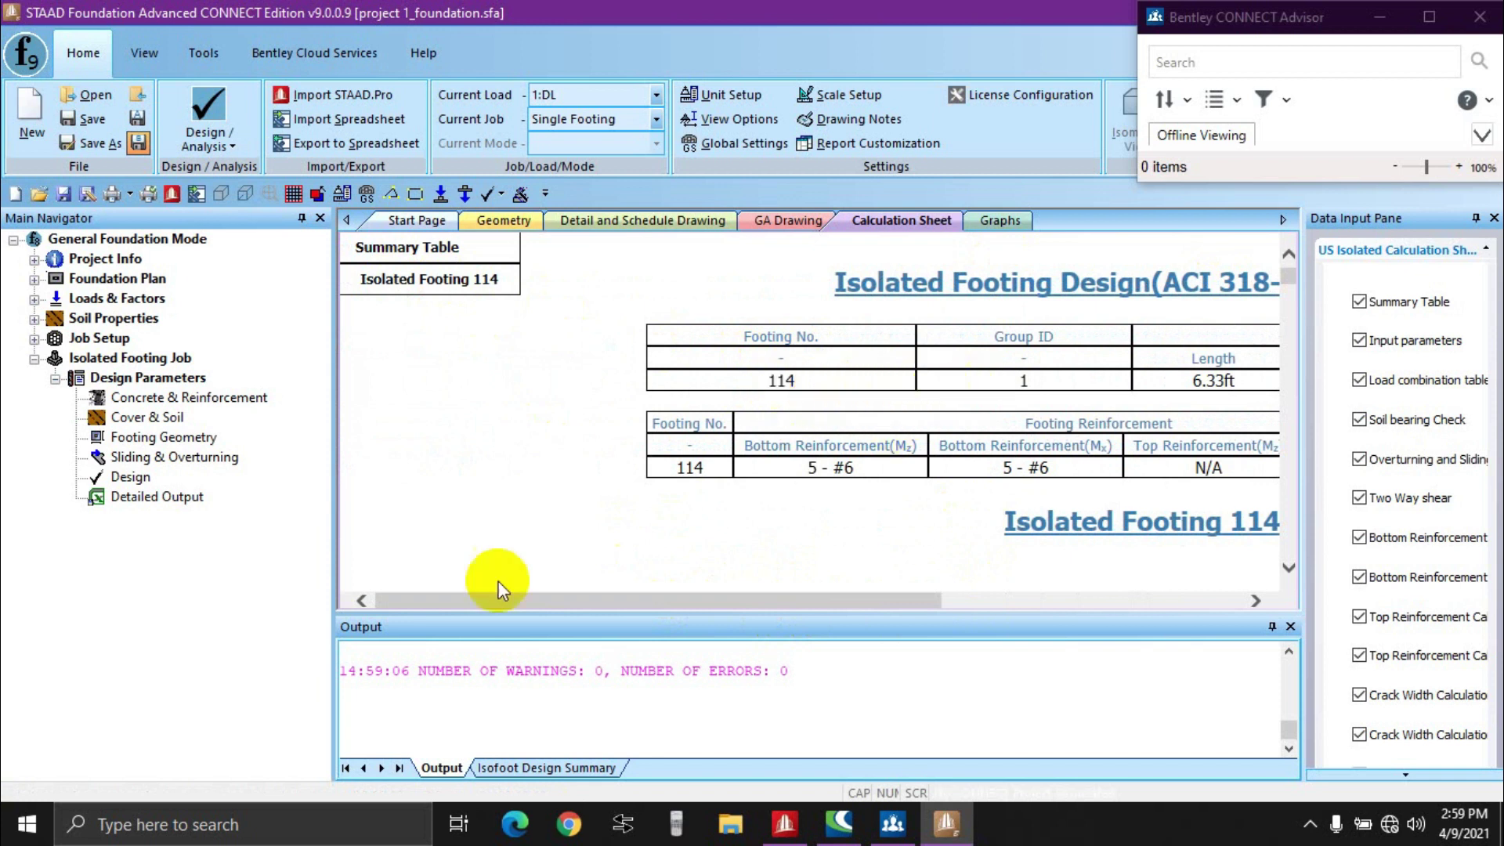
drag(487, 604, 587, 608)
Step: Switch to STAAD.Pro and check the node number of the last support in the third row from the top
mouse_move(784, 823)
click(794, 745)
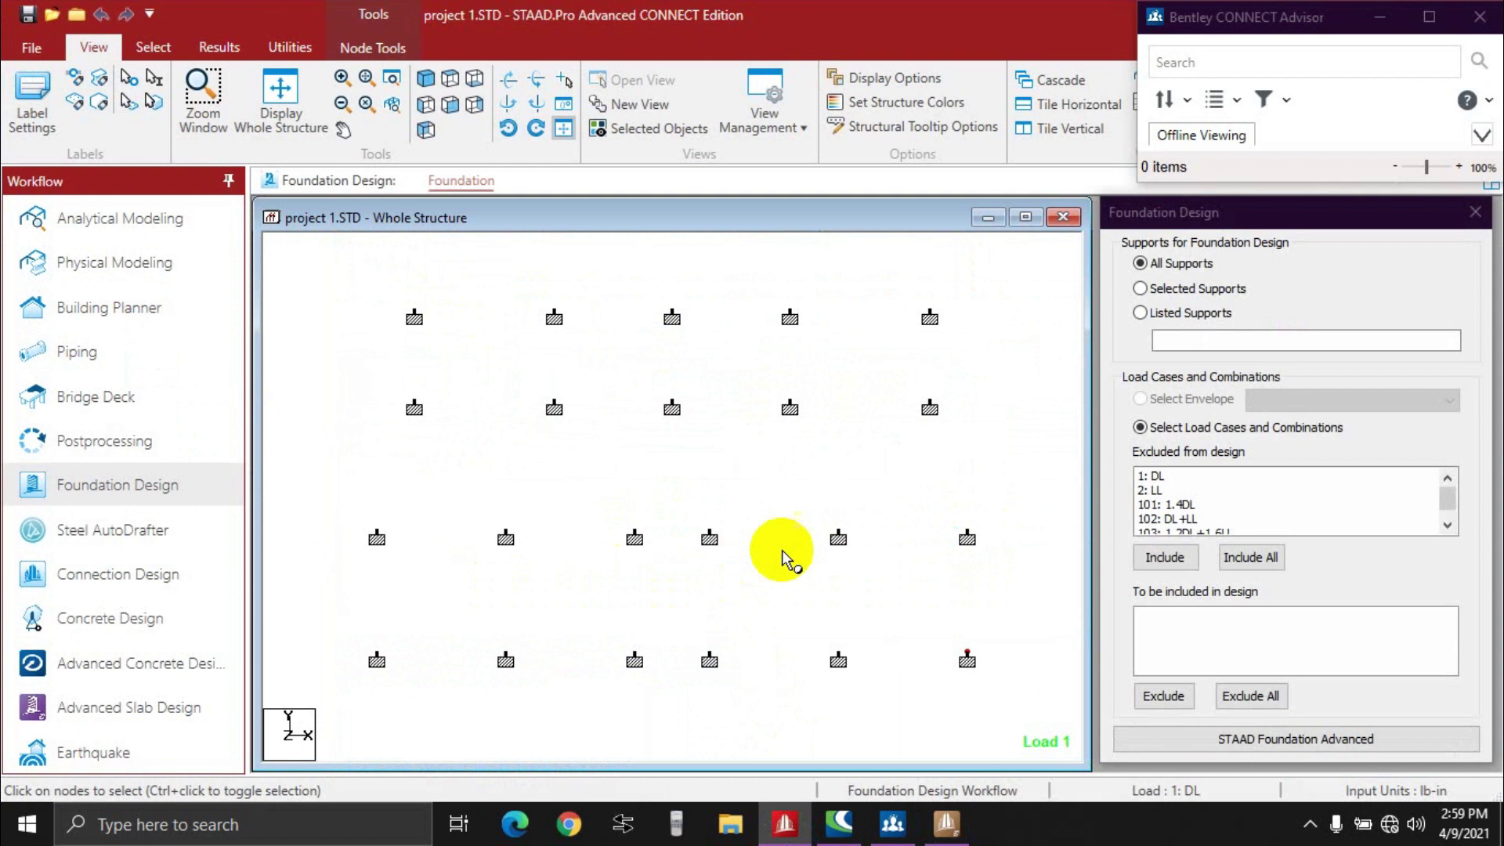
click(967, 538)
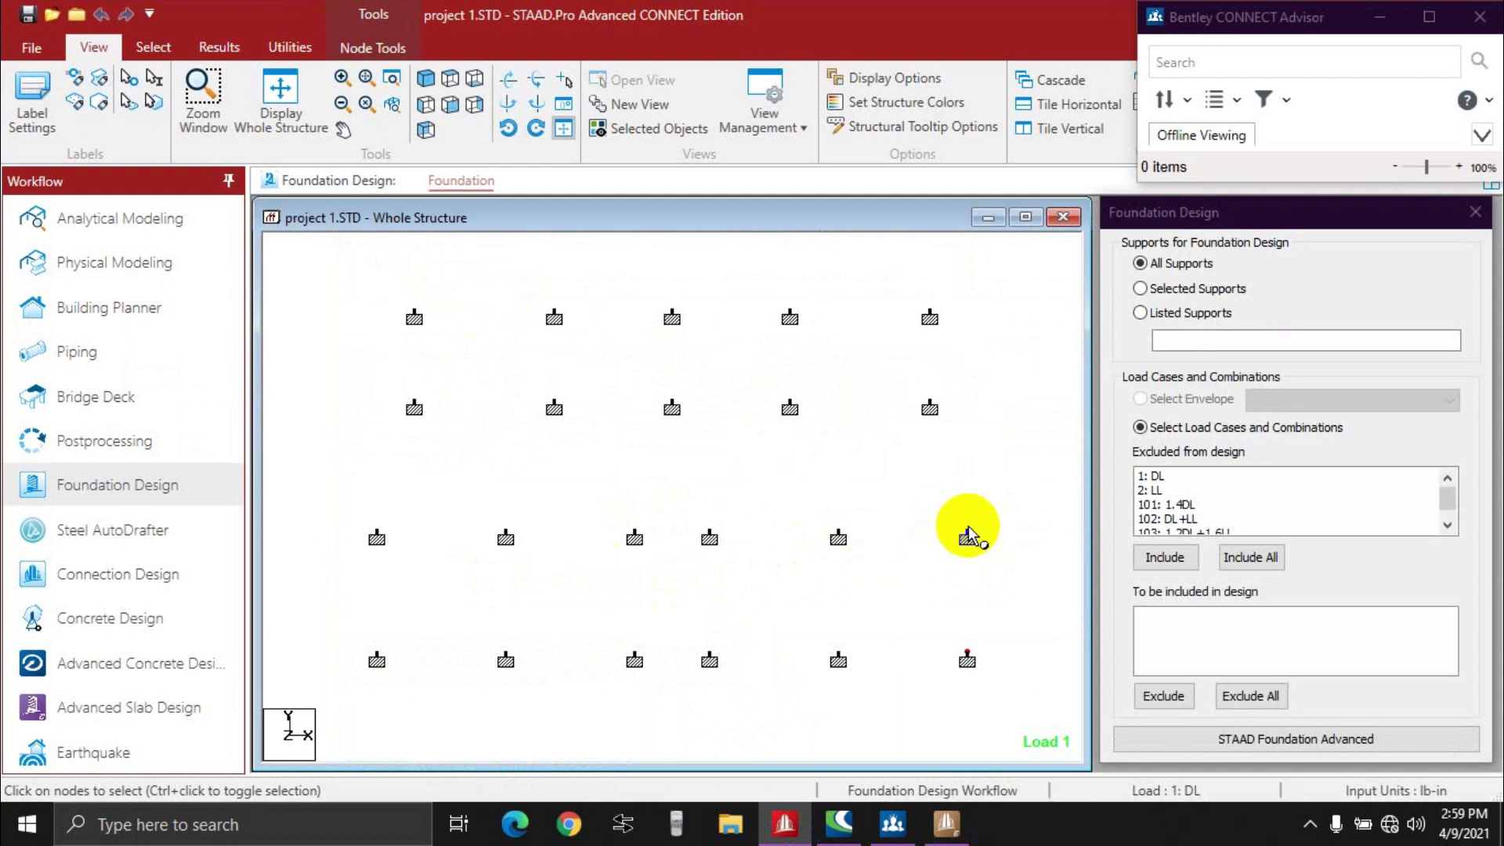
right_click(969, 658)
click(969, 661)
double_click(967, 661)
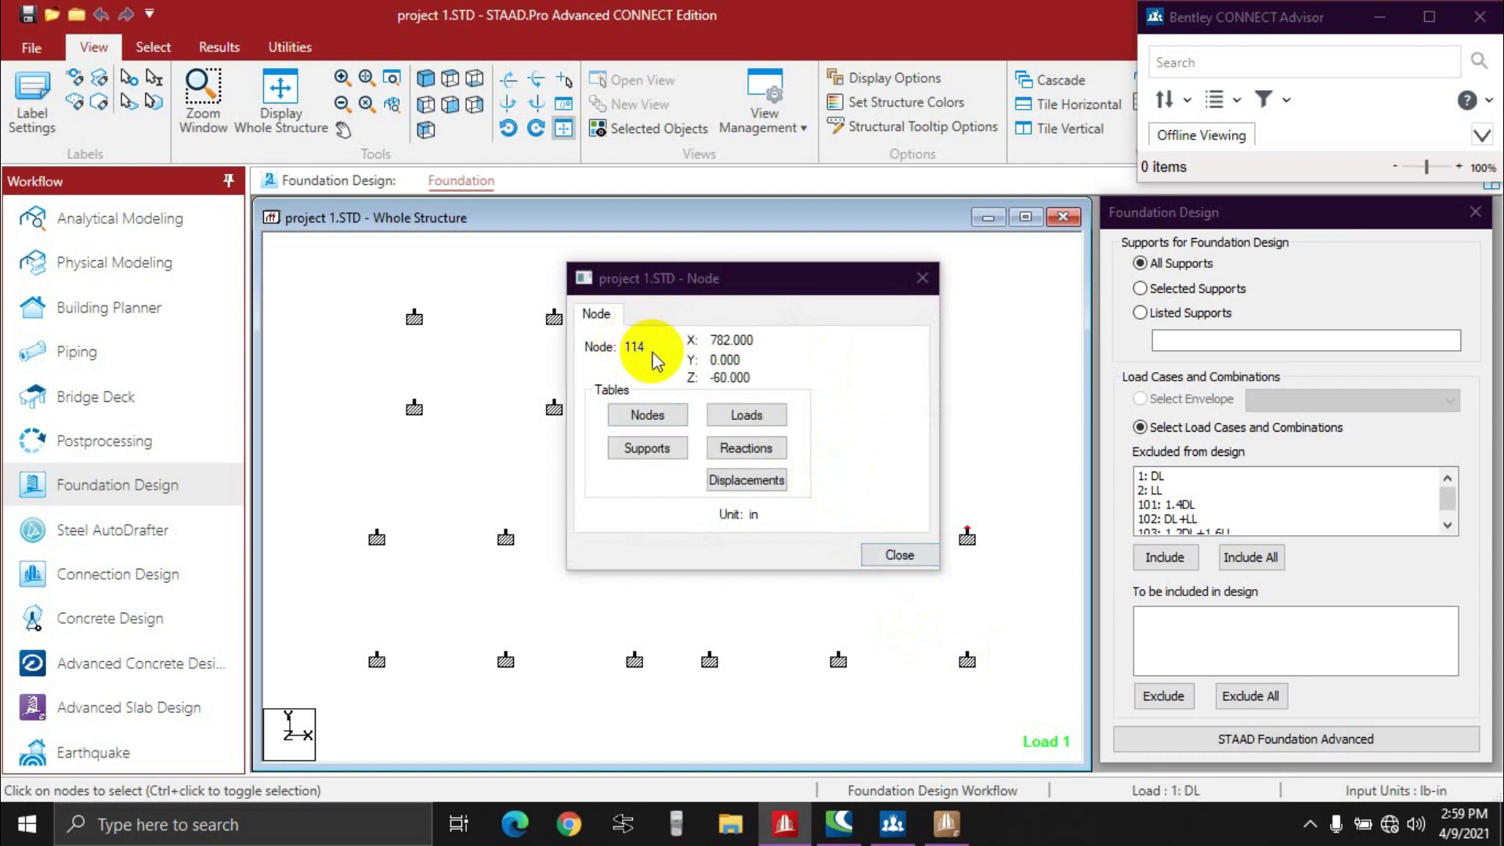
click(922, 279)
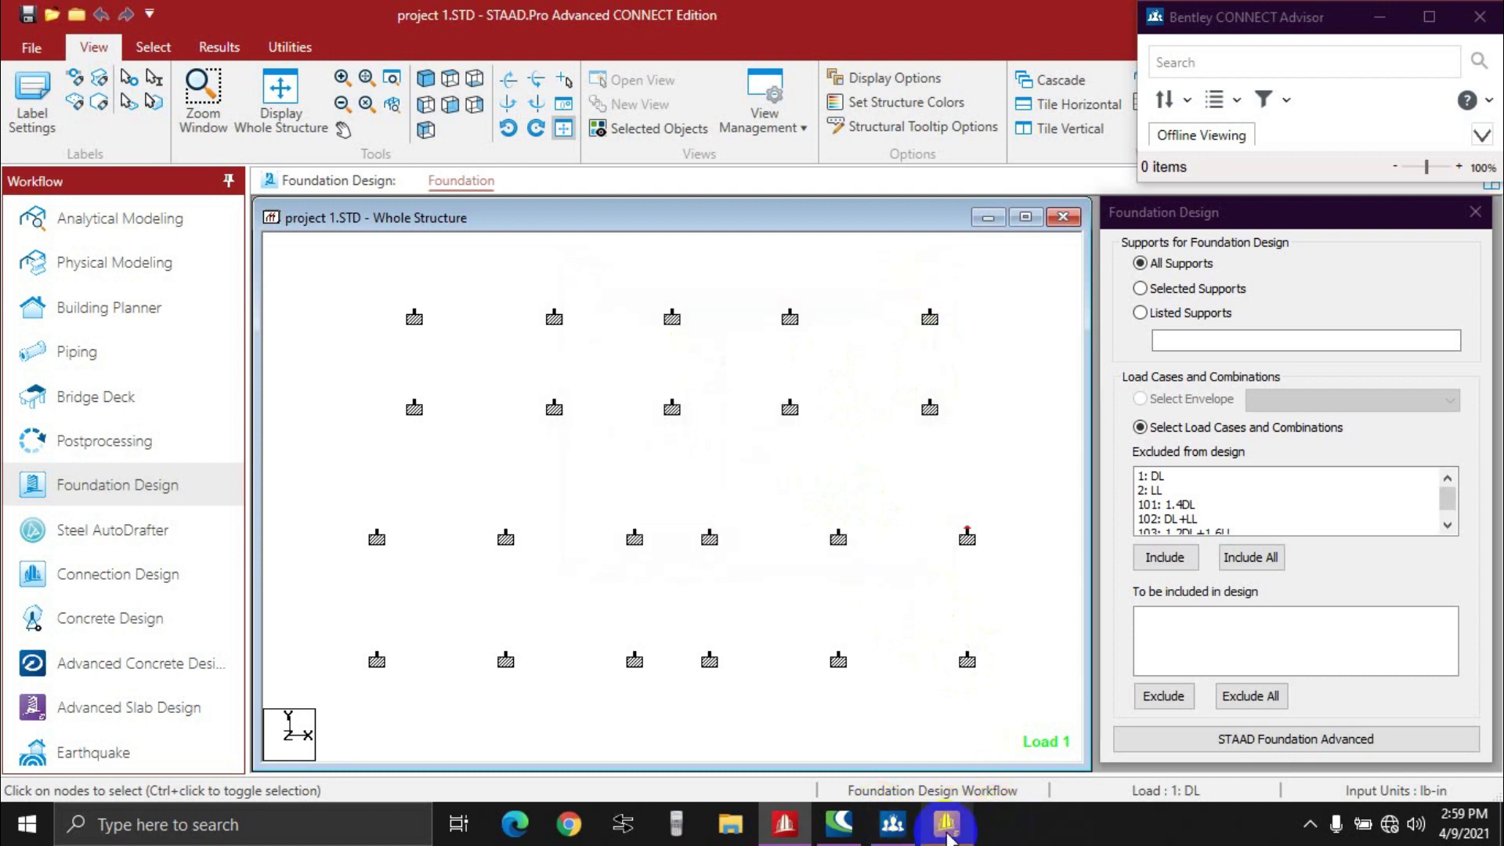
Step: Return to STAAD Foundation Advanced and examine the footing's length, width and thickness under Foundation Geometry
click(947, 823)
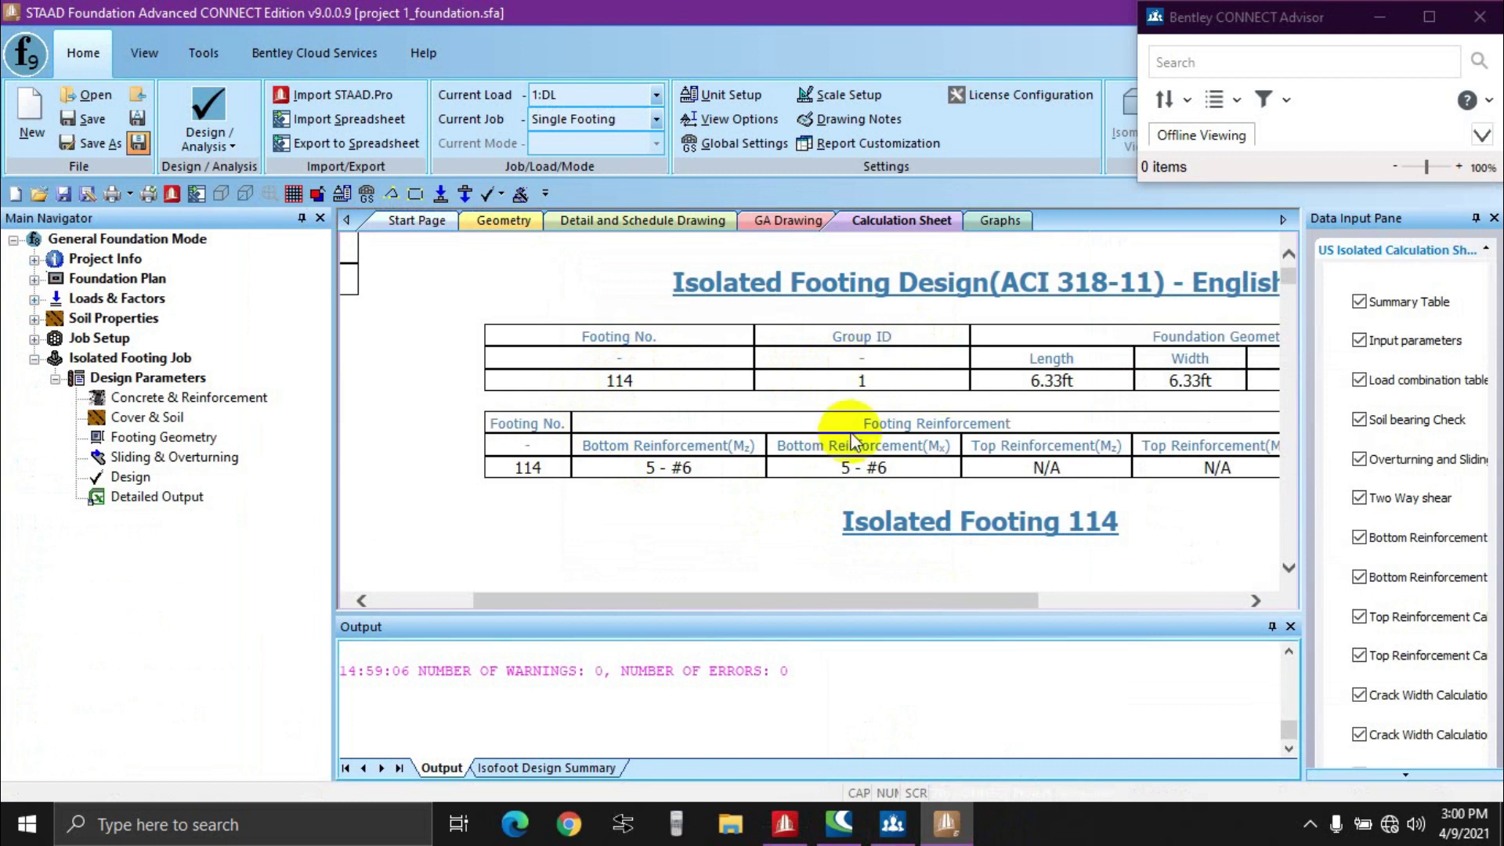
drag(531, 602, 689, 611)
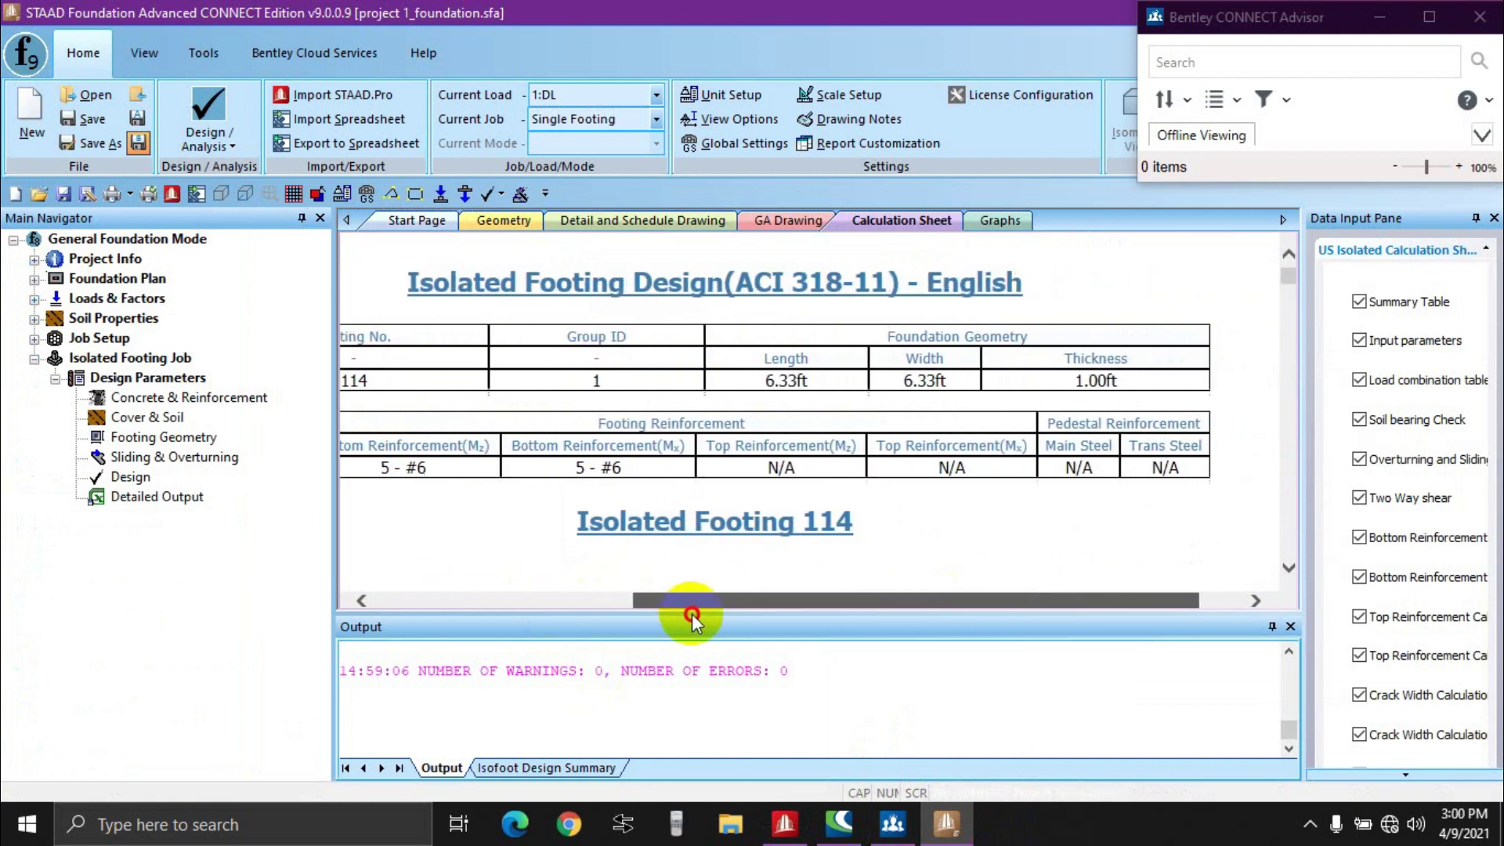
click(1022, 337)
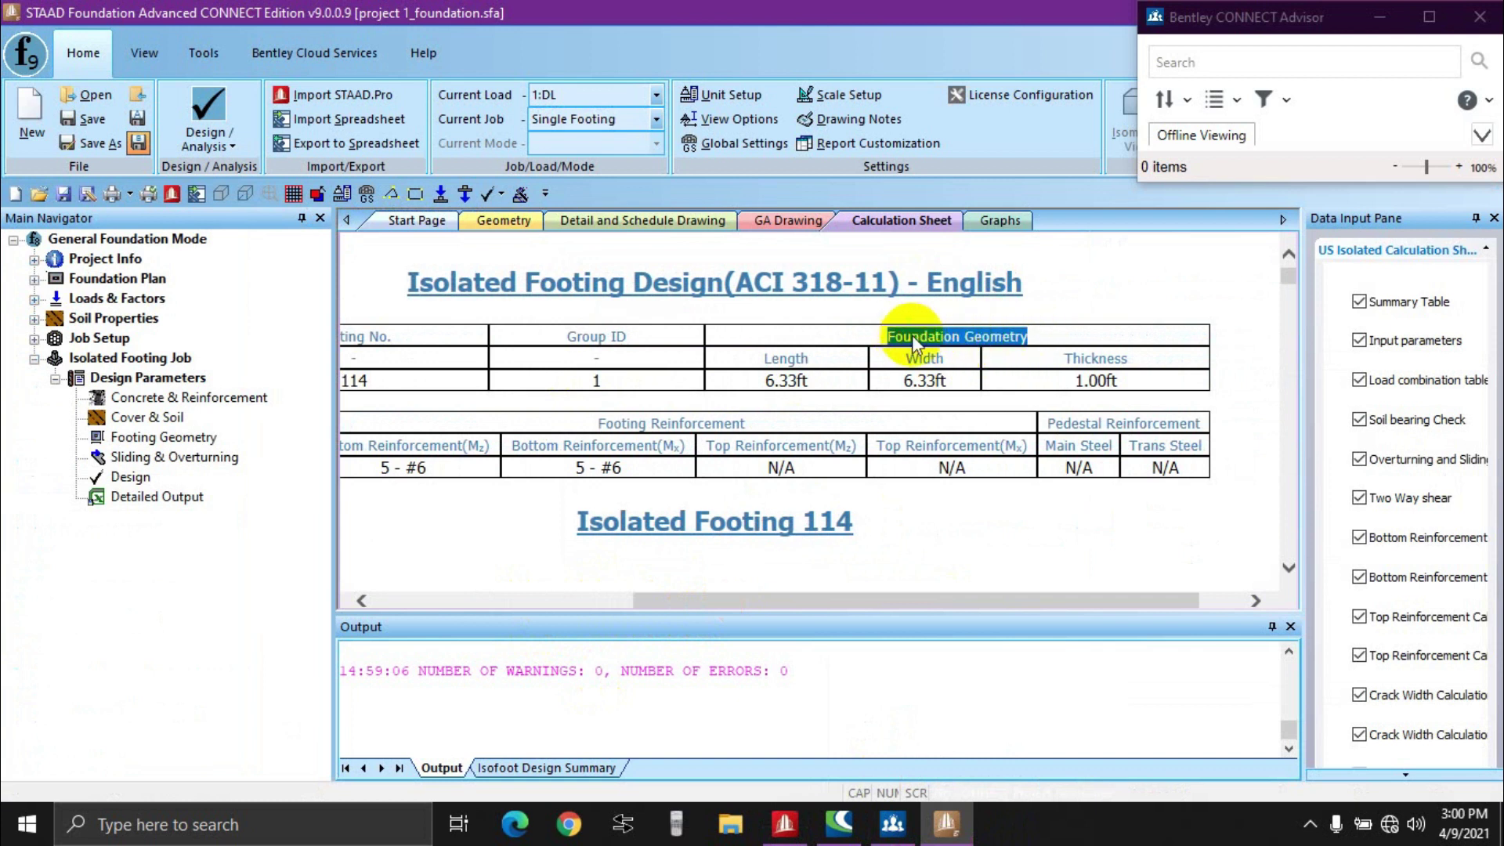
drag(1028, 337, 969, 338)
click(1035, 337)
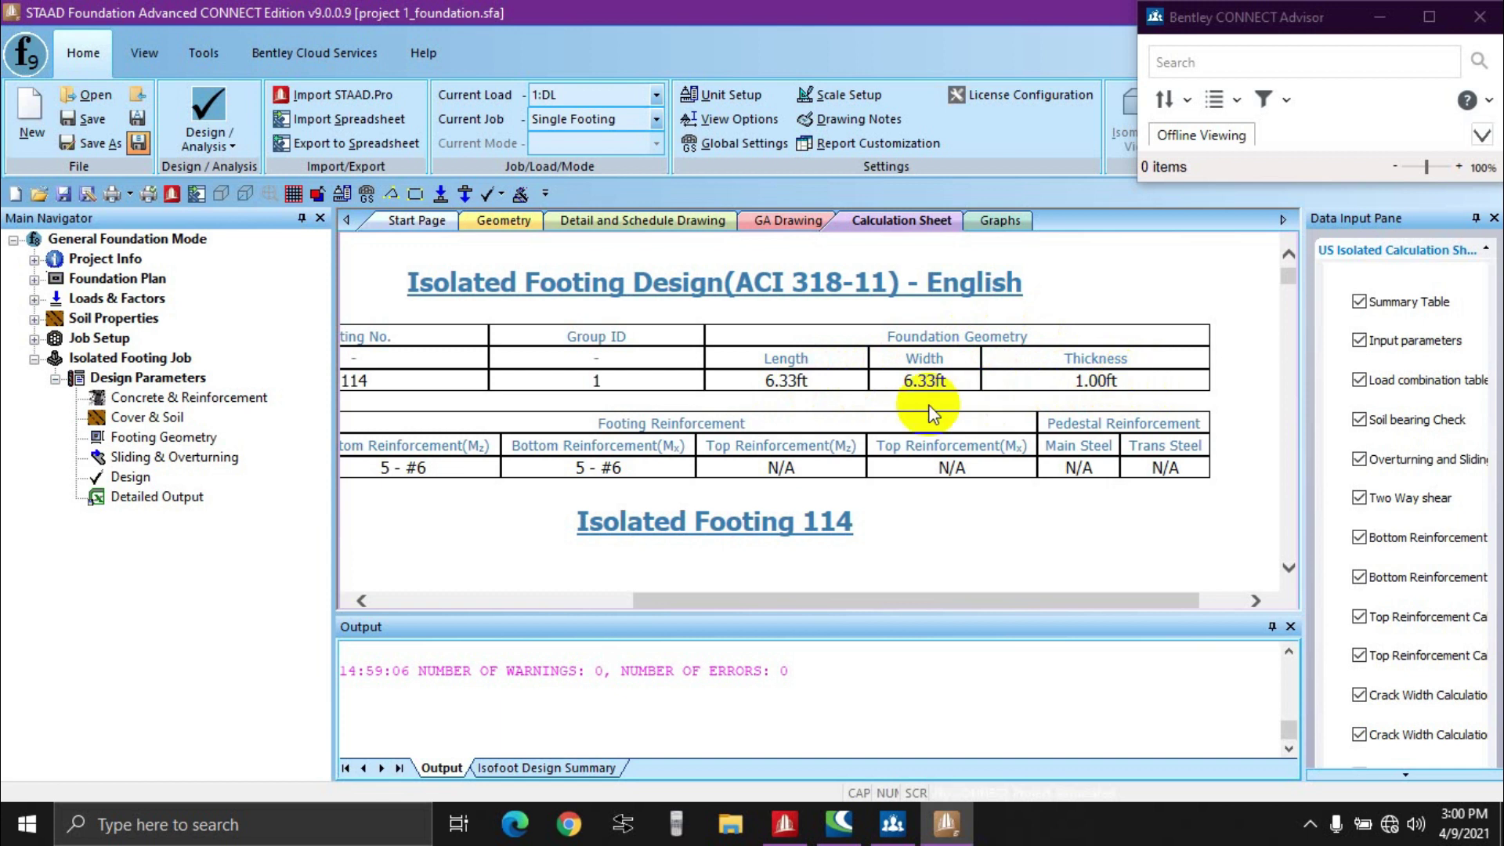
drag(839, 601, 787, 602)
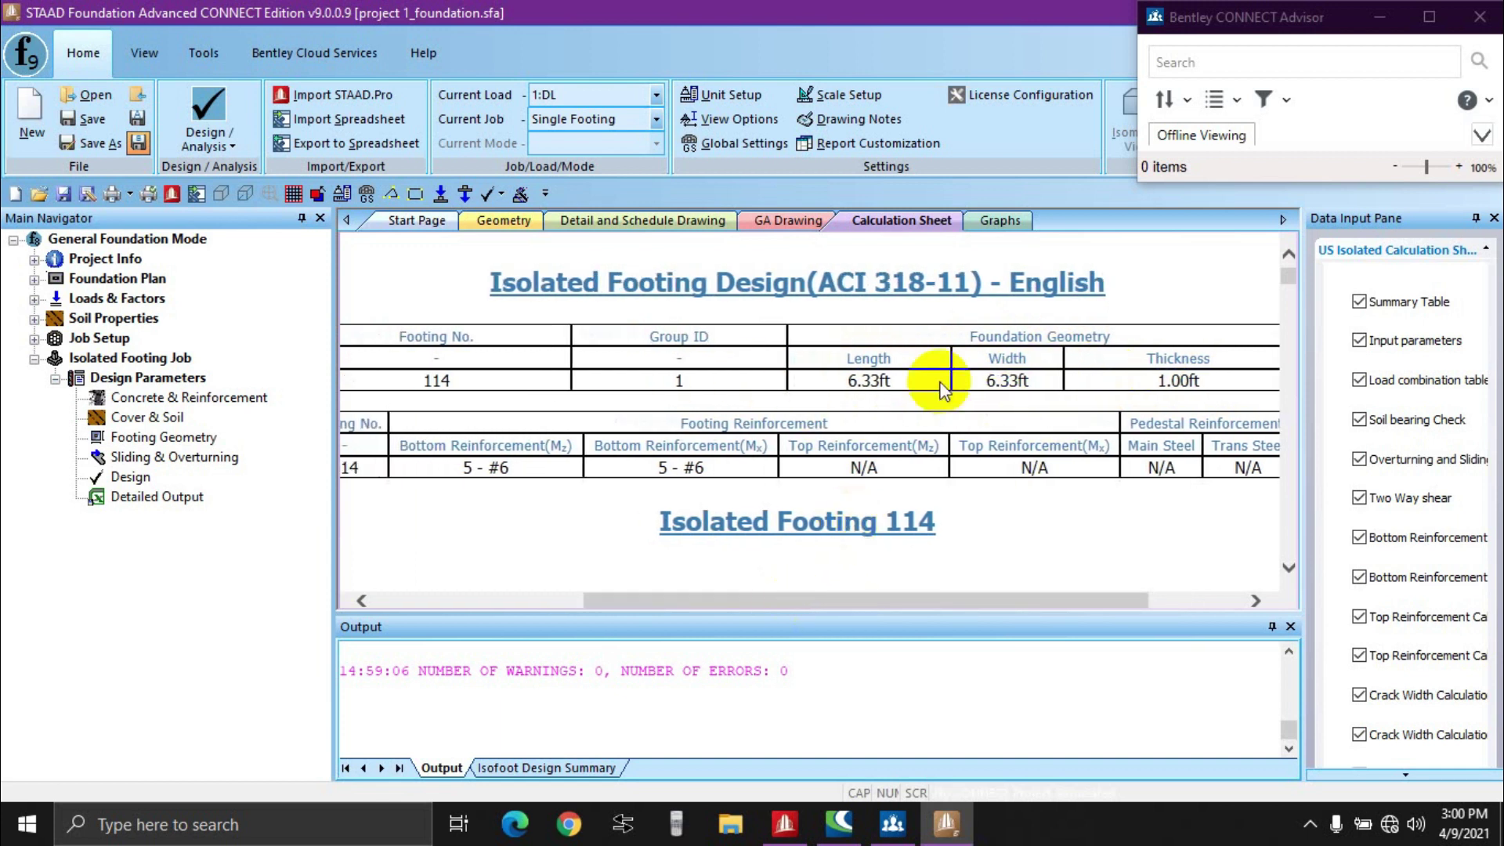
drag(868, 604, 696, 605)
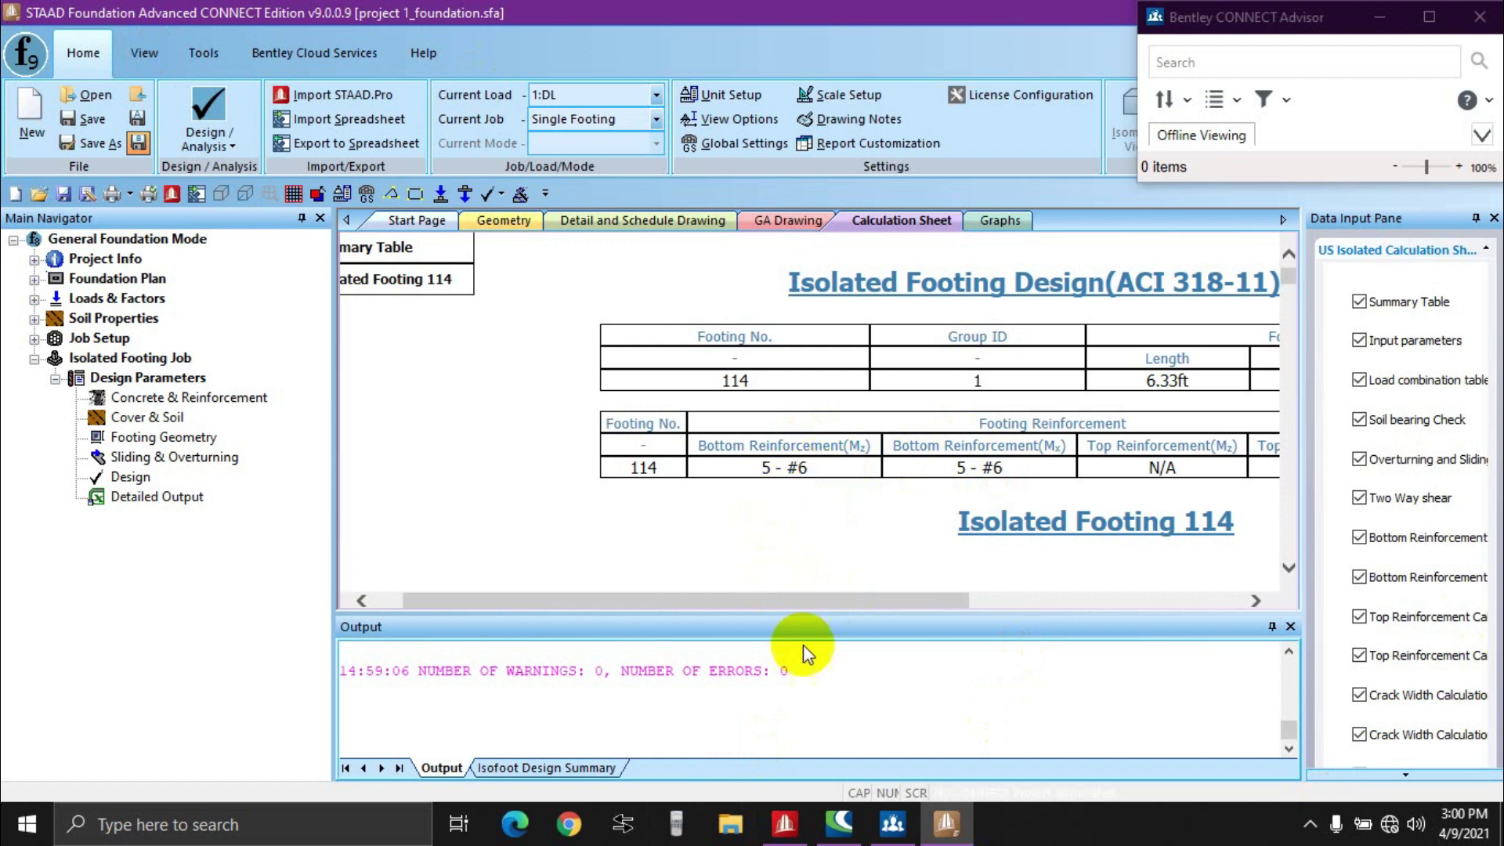
Step: Examine the bottom, top and pedestal reinforcement in the footing reinforcement table
mouse_move(959, 828)
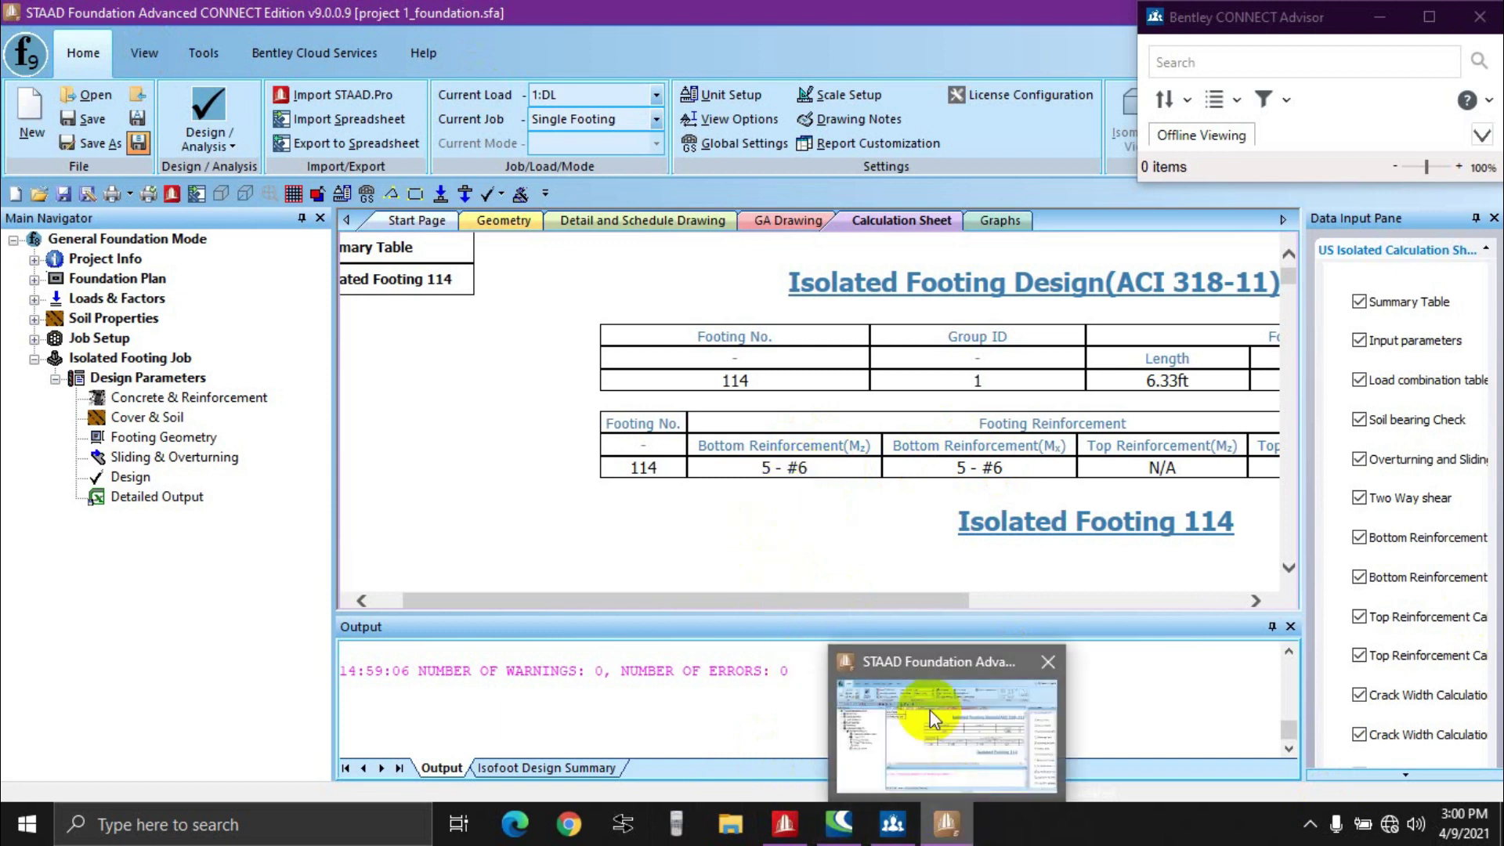
mouse_move(839, 824)
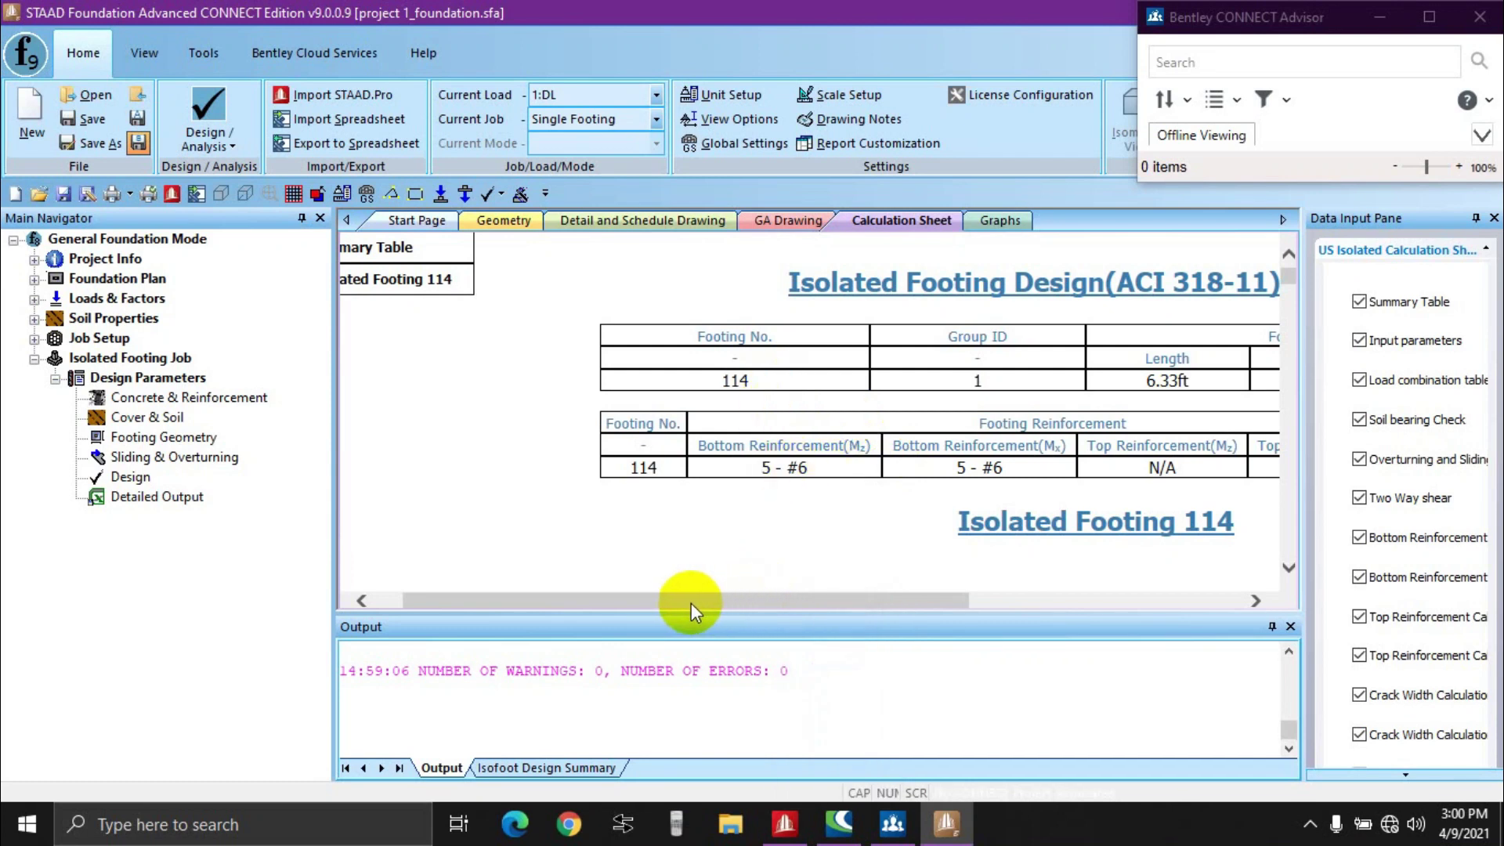
drag(691, 603, 809, 616)
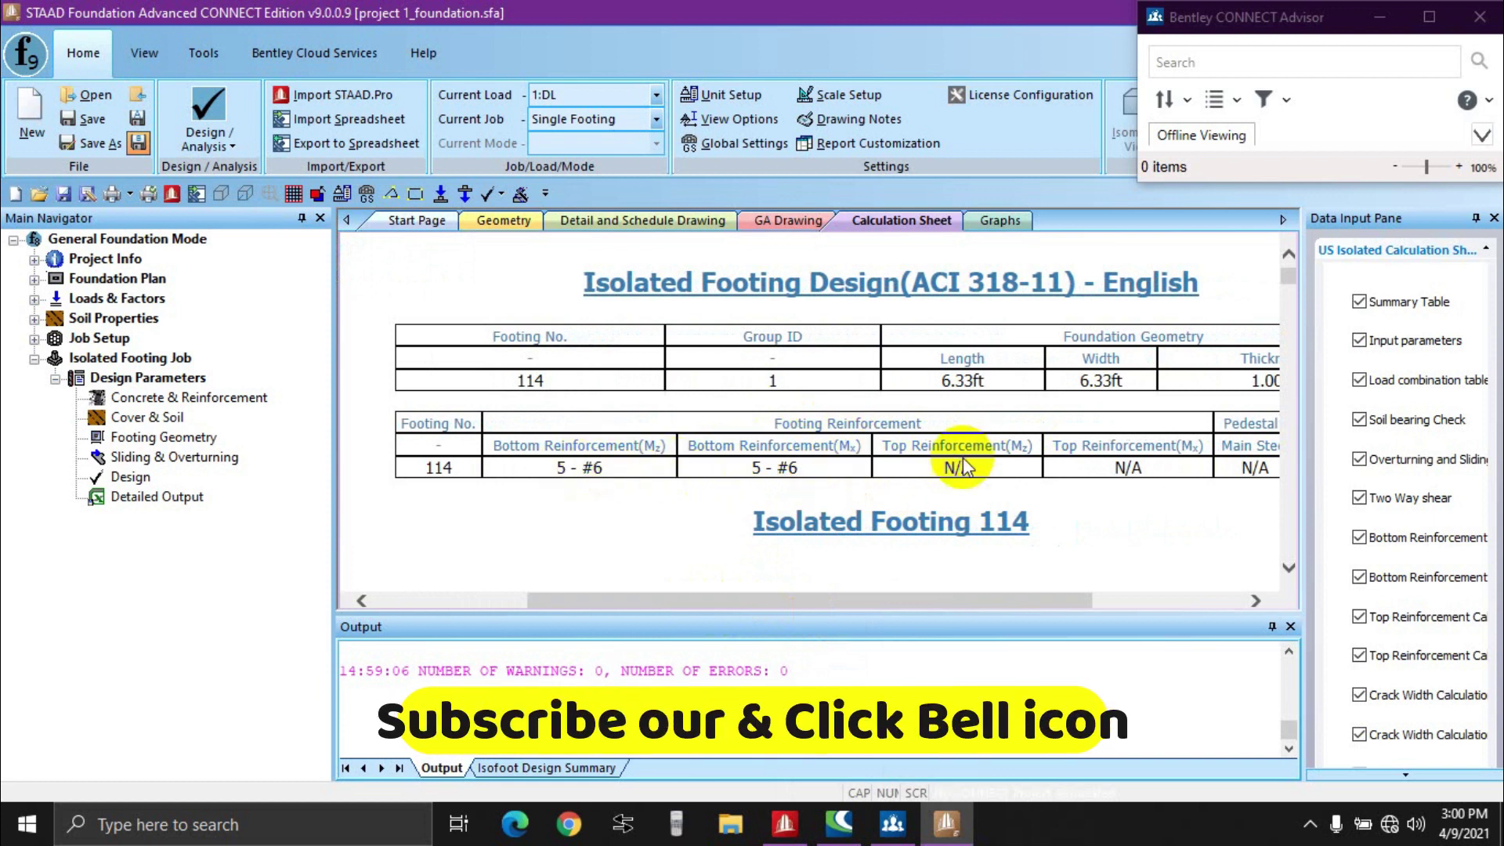
mouse_move(906, 600)
mouse_down()
mouse_move(999, 599)
mouse_move(883, 596)
mouse_up()
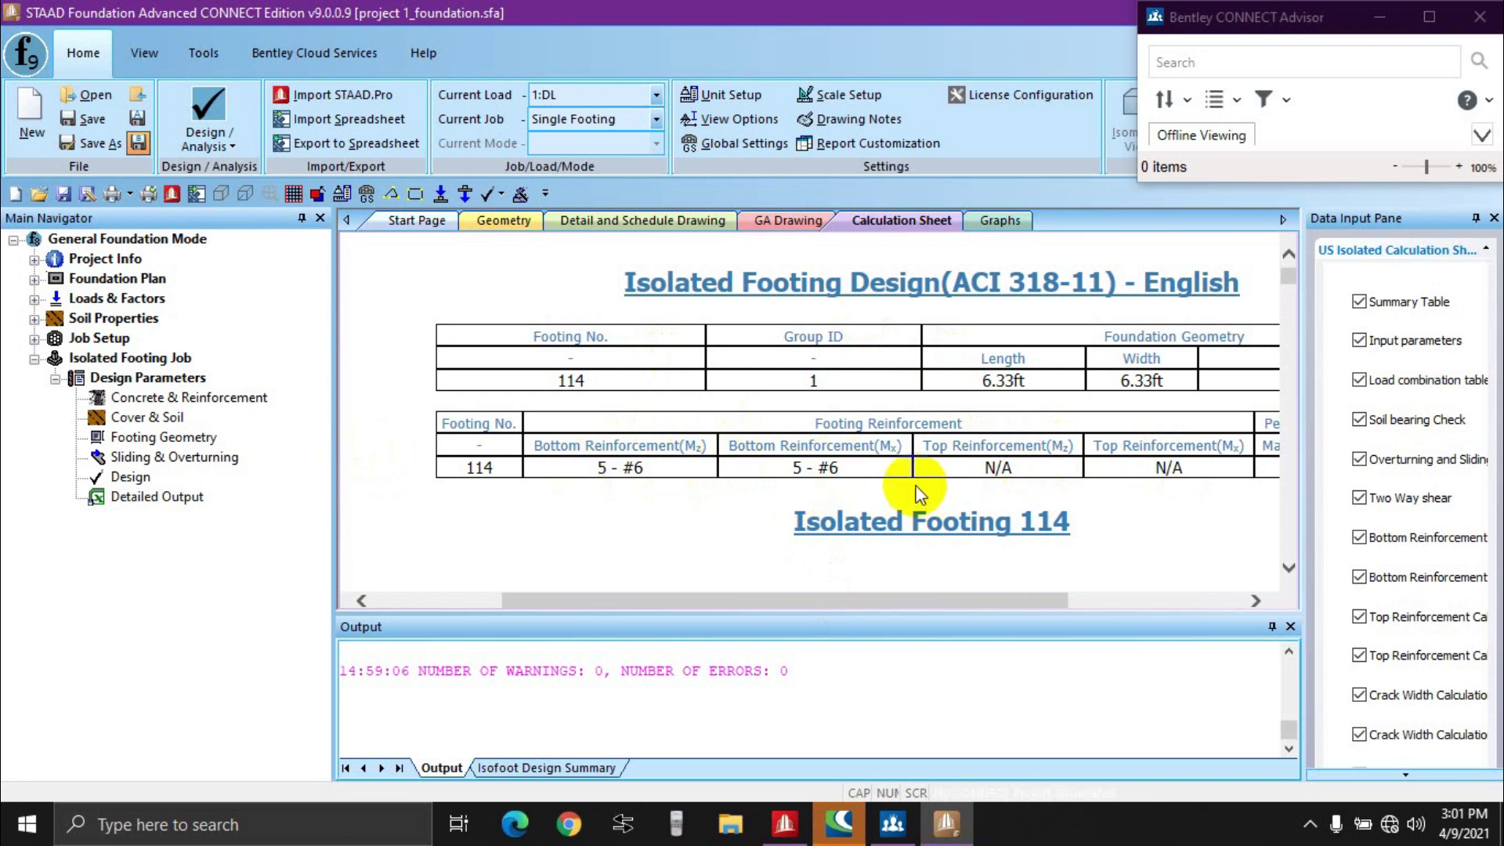
Step: Examine the elevation and plan drawings of Isolated Footing 114 with their depth, thickness, column and footing dimensions
scroll(918, 494, down, 2)
drag(838, 604, 897, 602)
scroll(960, 435, down, 1)
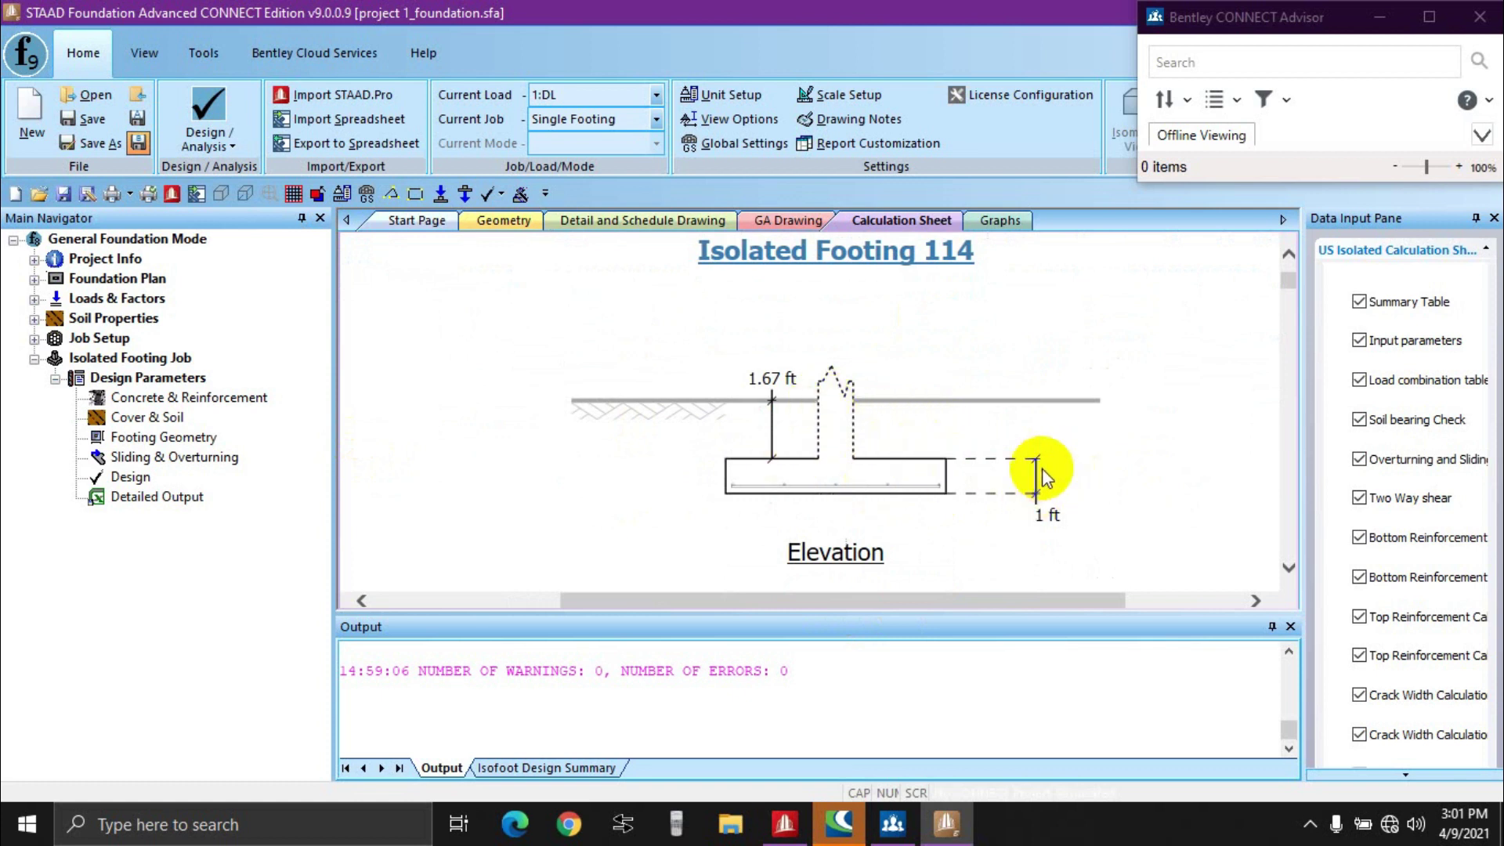
scroll(944, 495, up, 1)
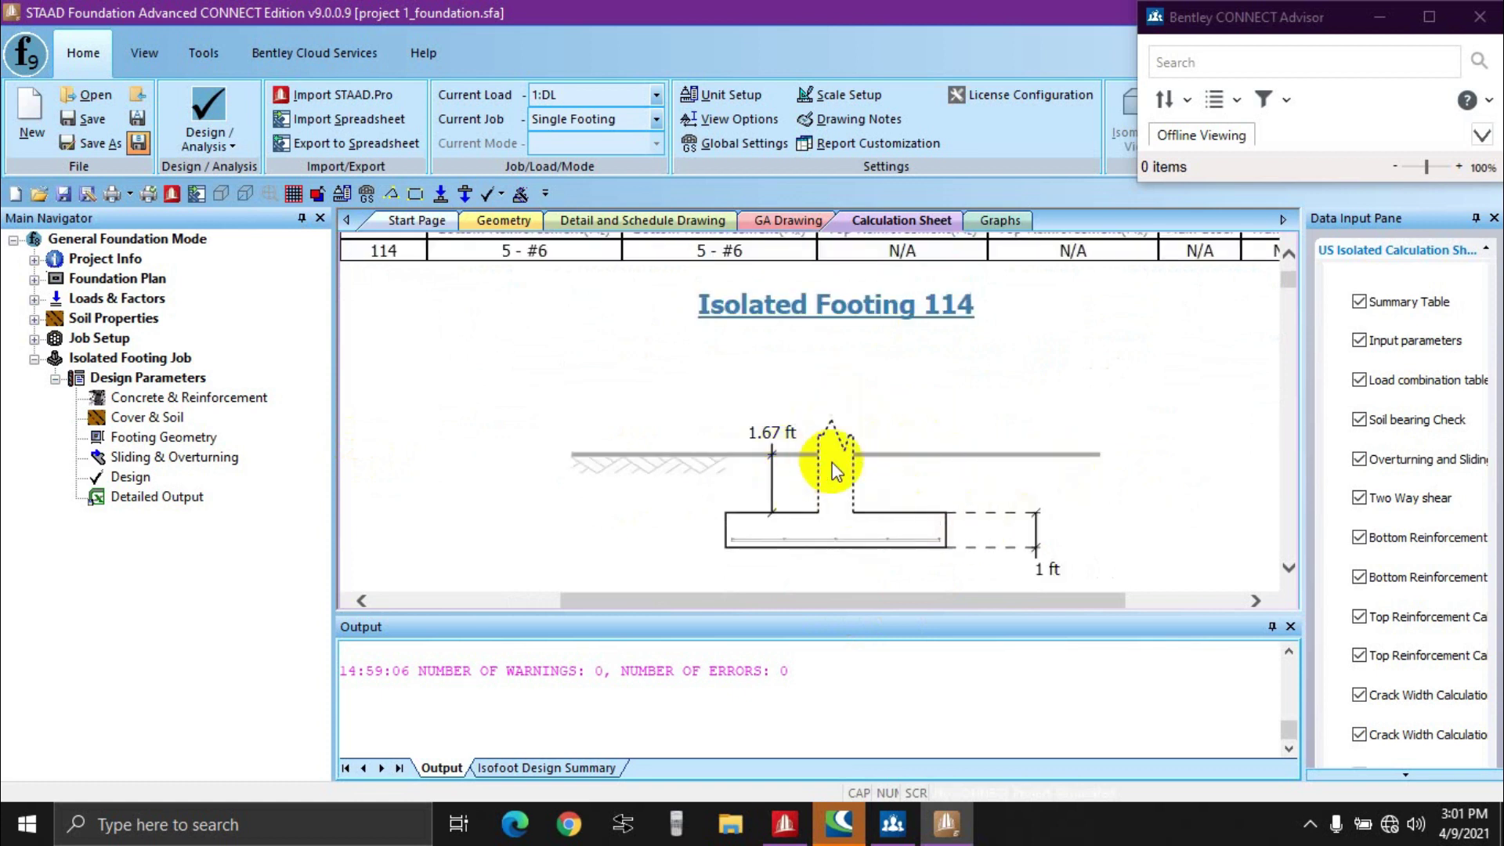
scroll(832, 468, down, 8)
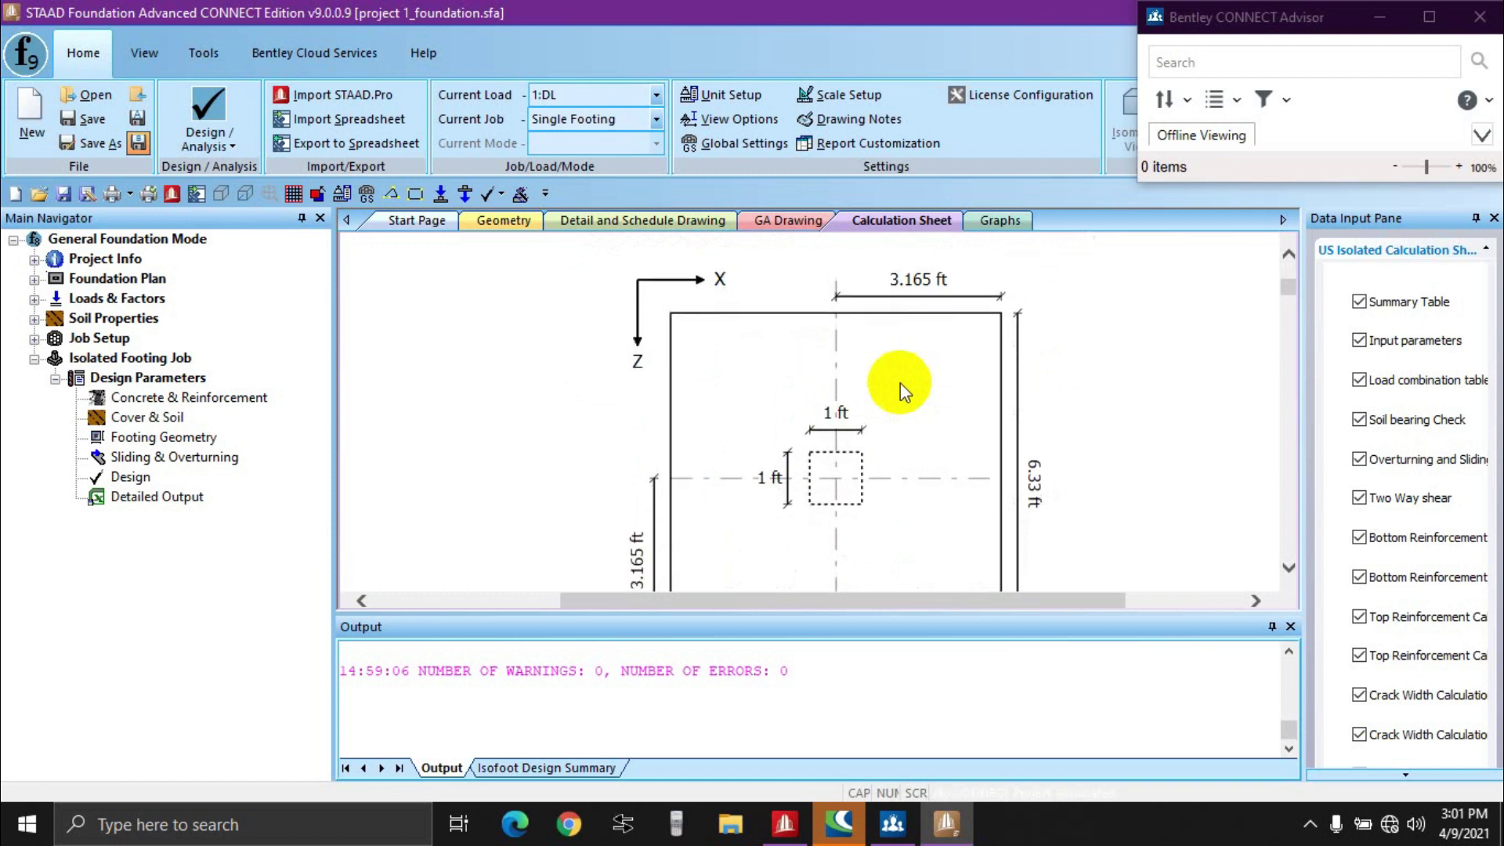
scroll(779, 458, down, 3)
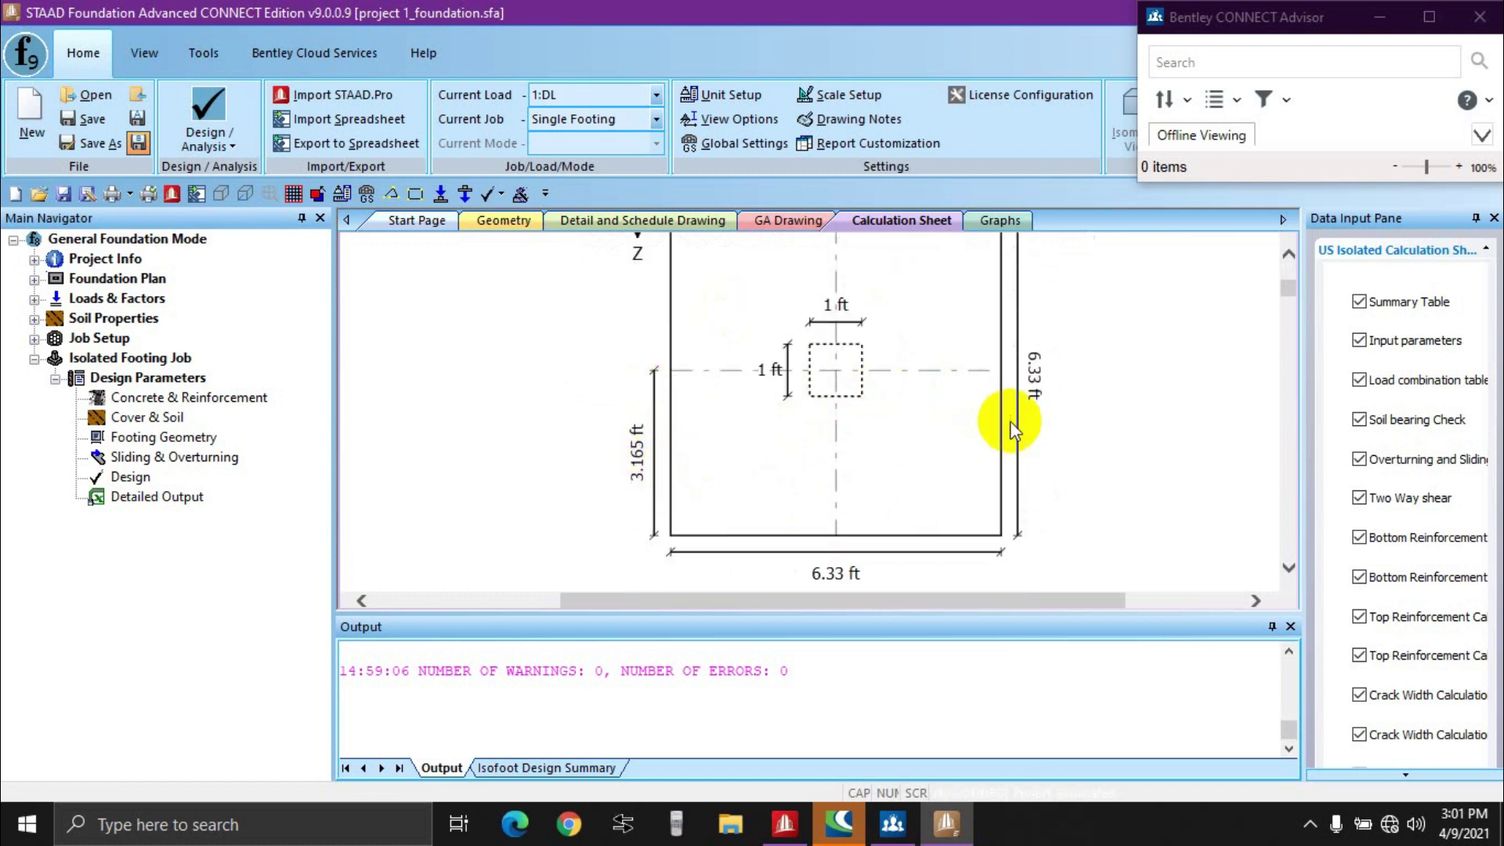
scroll(756, 520, up, 3)
scroll(877, 374, down, 1)
scroll(877, 368, down, 2)
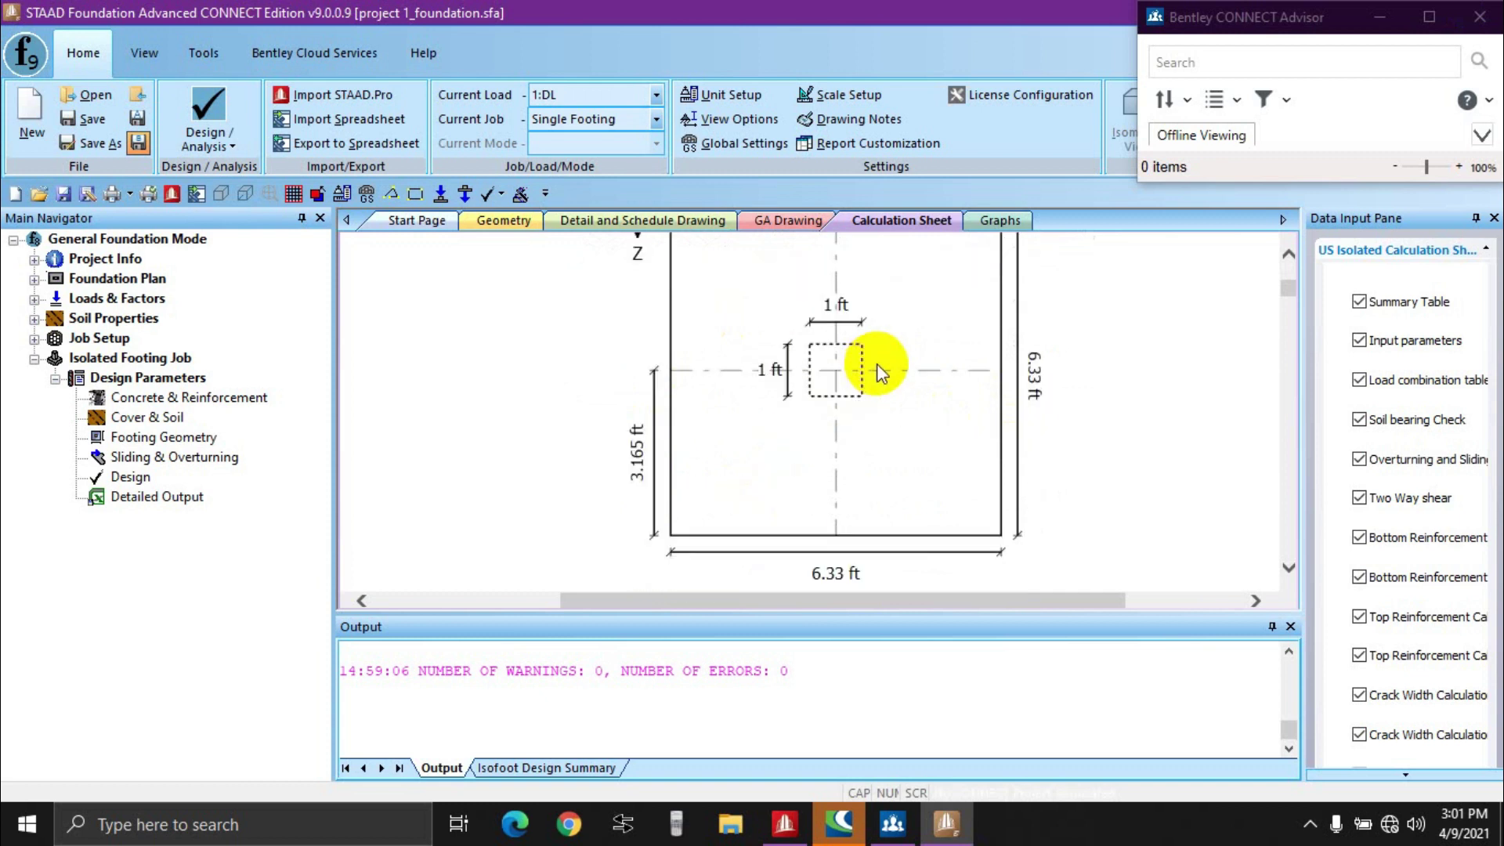
Step: Review the Footing Geometry input values in the calculation sheet, including the minimum footing length and width
scroll(688, 478, down, 5)
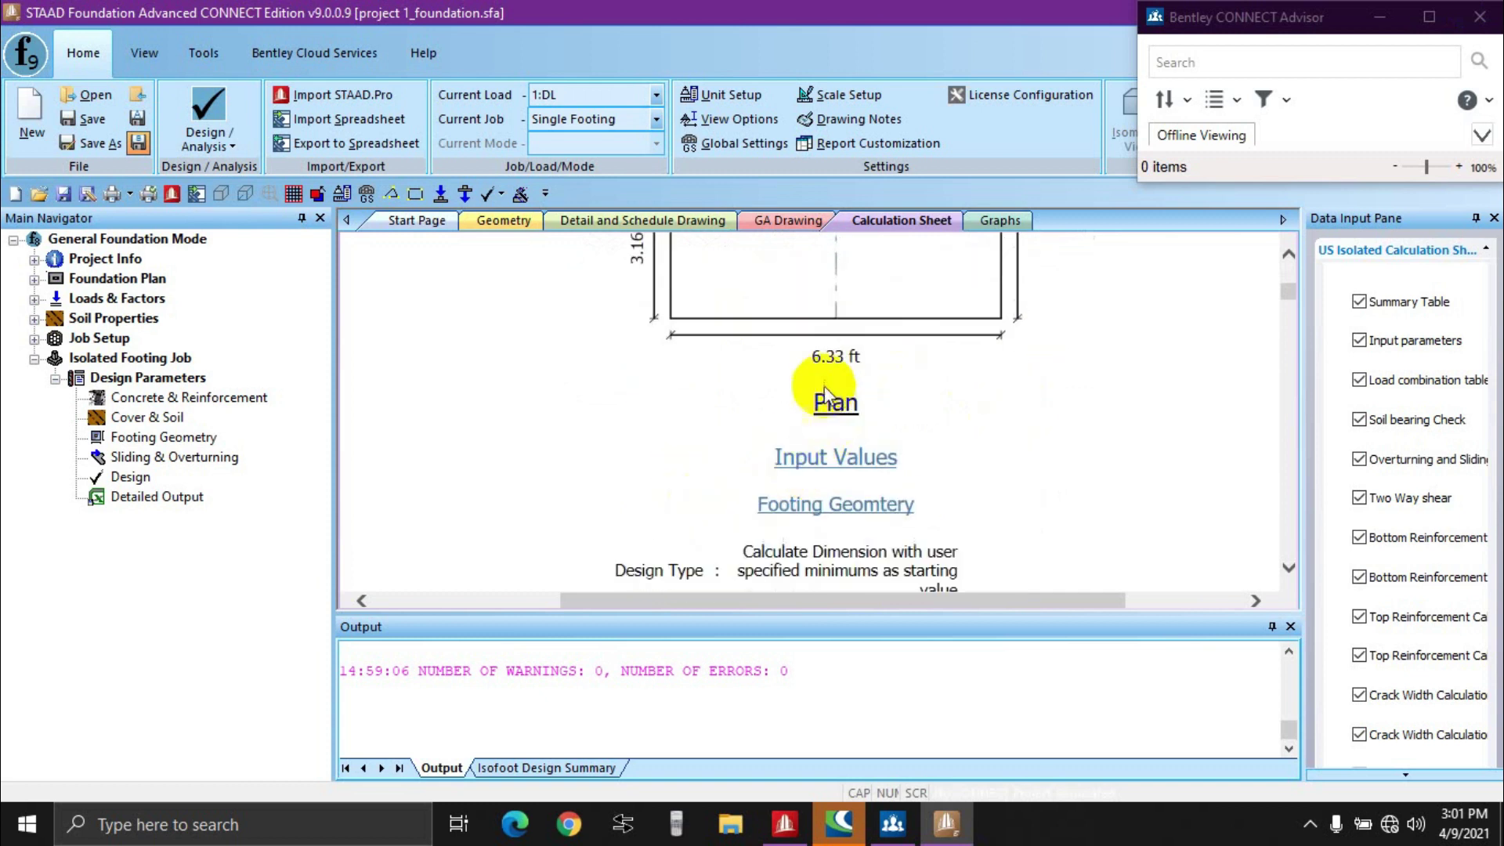
scroll(800, 349, up, 1)
scroll(801, 349, down, 2)
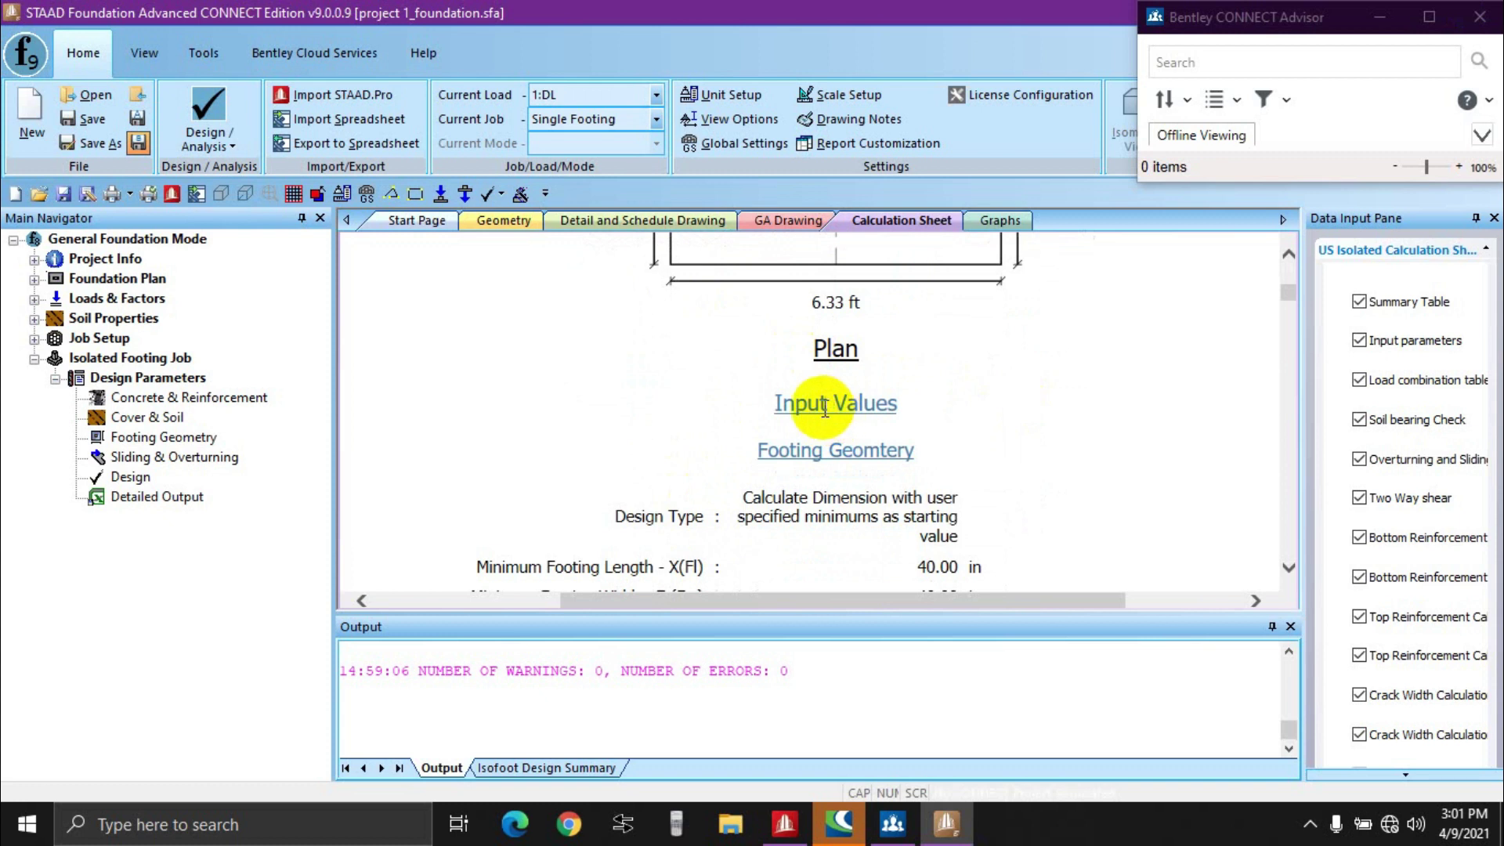
scroll(866, 438, down, 1)
scroll(867, 405, down, 2)
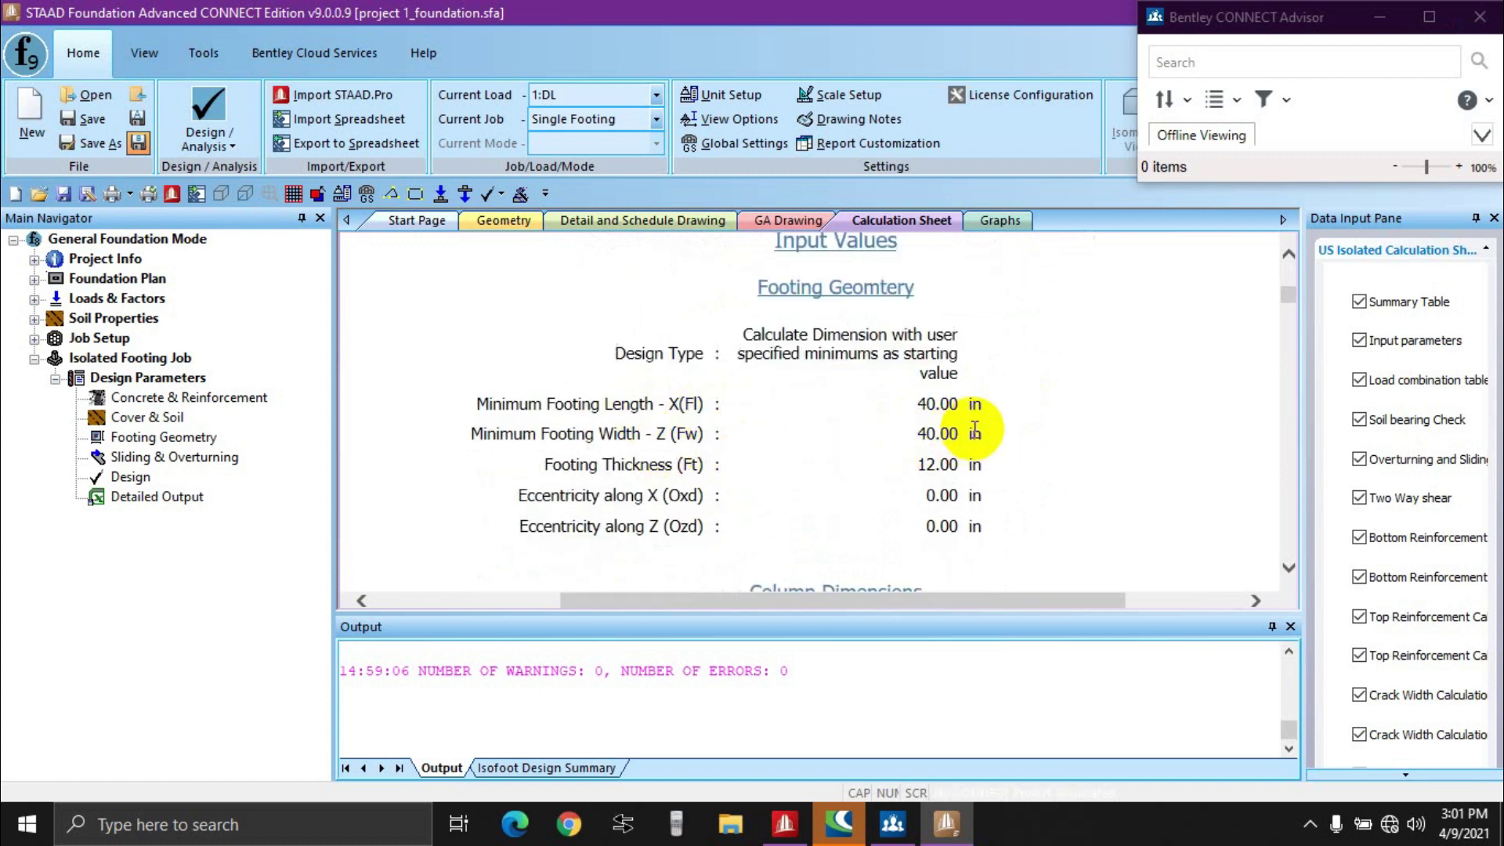
click(952, 402)
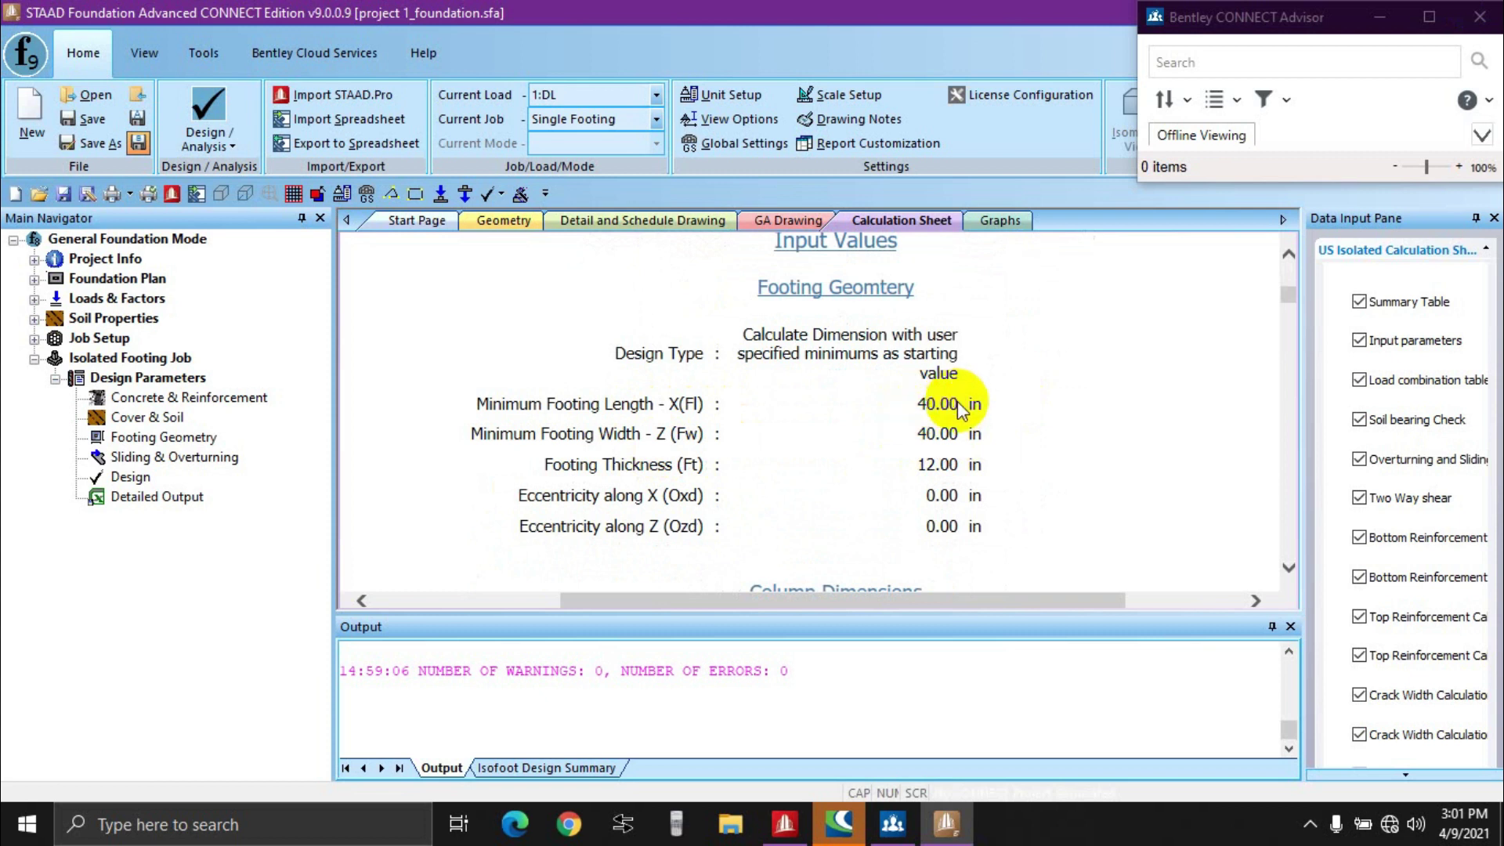
Step: Review the footing thickness, eccentricity, column dimensions and pedestal input values in the calculation sheet
drag(956, 402, 954, 436)
click(955, 436)
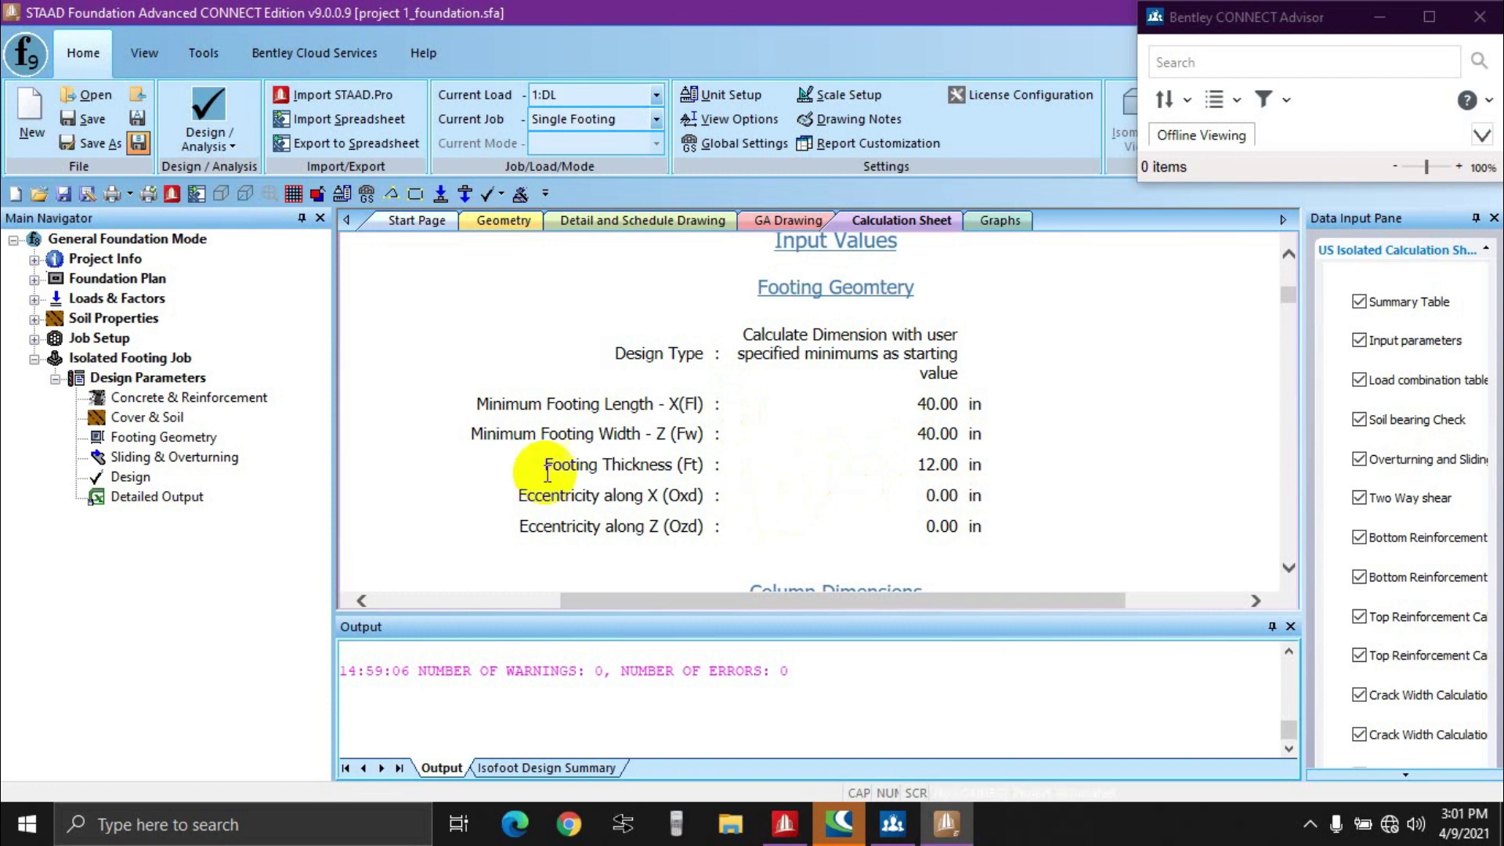
scroll(966, 502, down, 1)
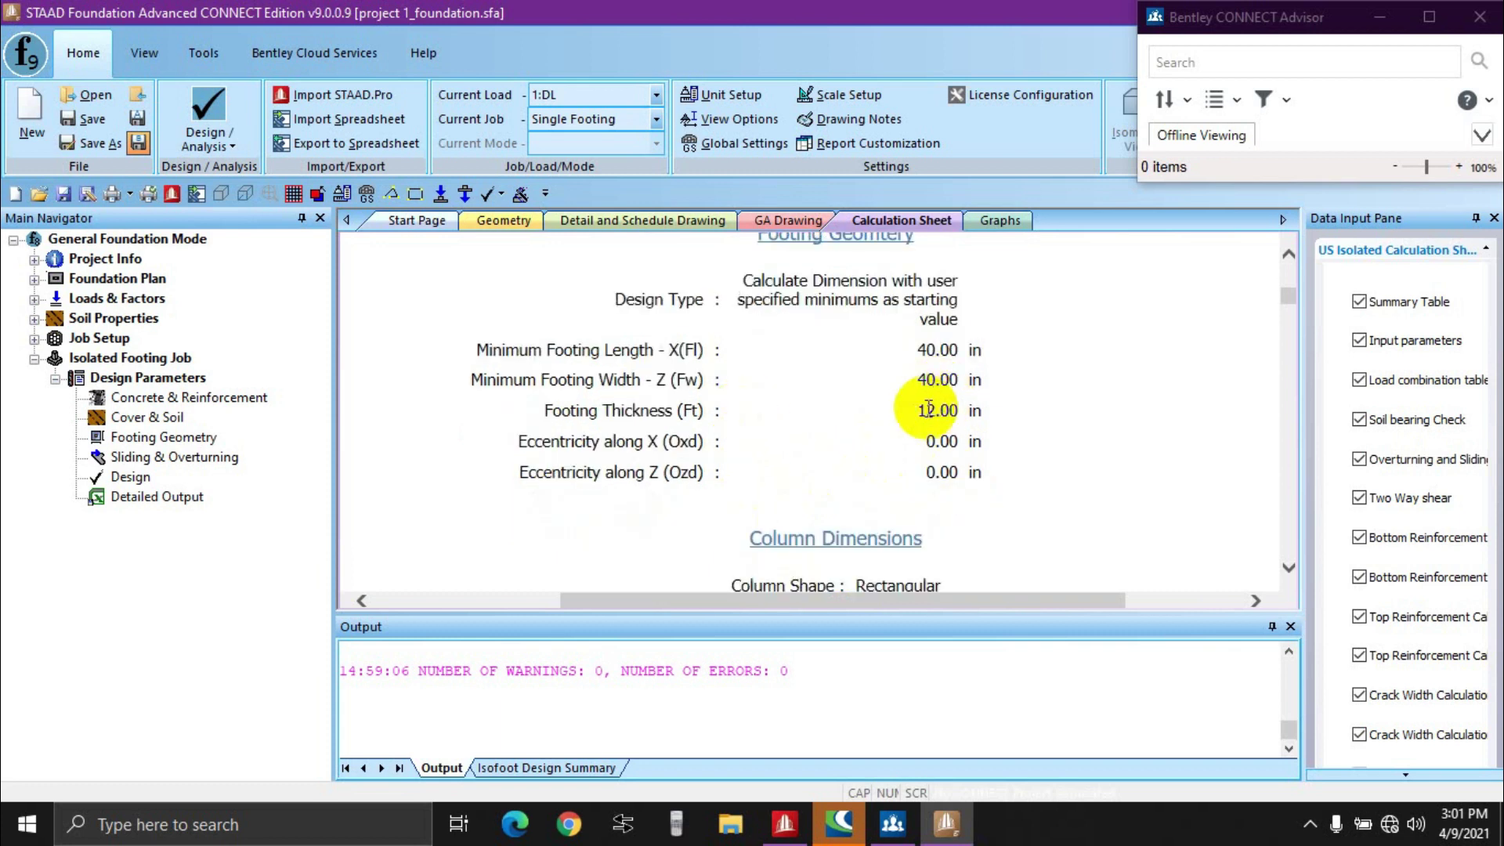
drag(925, 408, 955, 411)
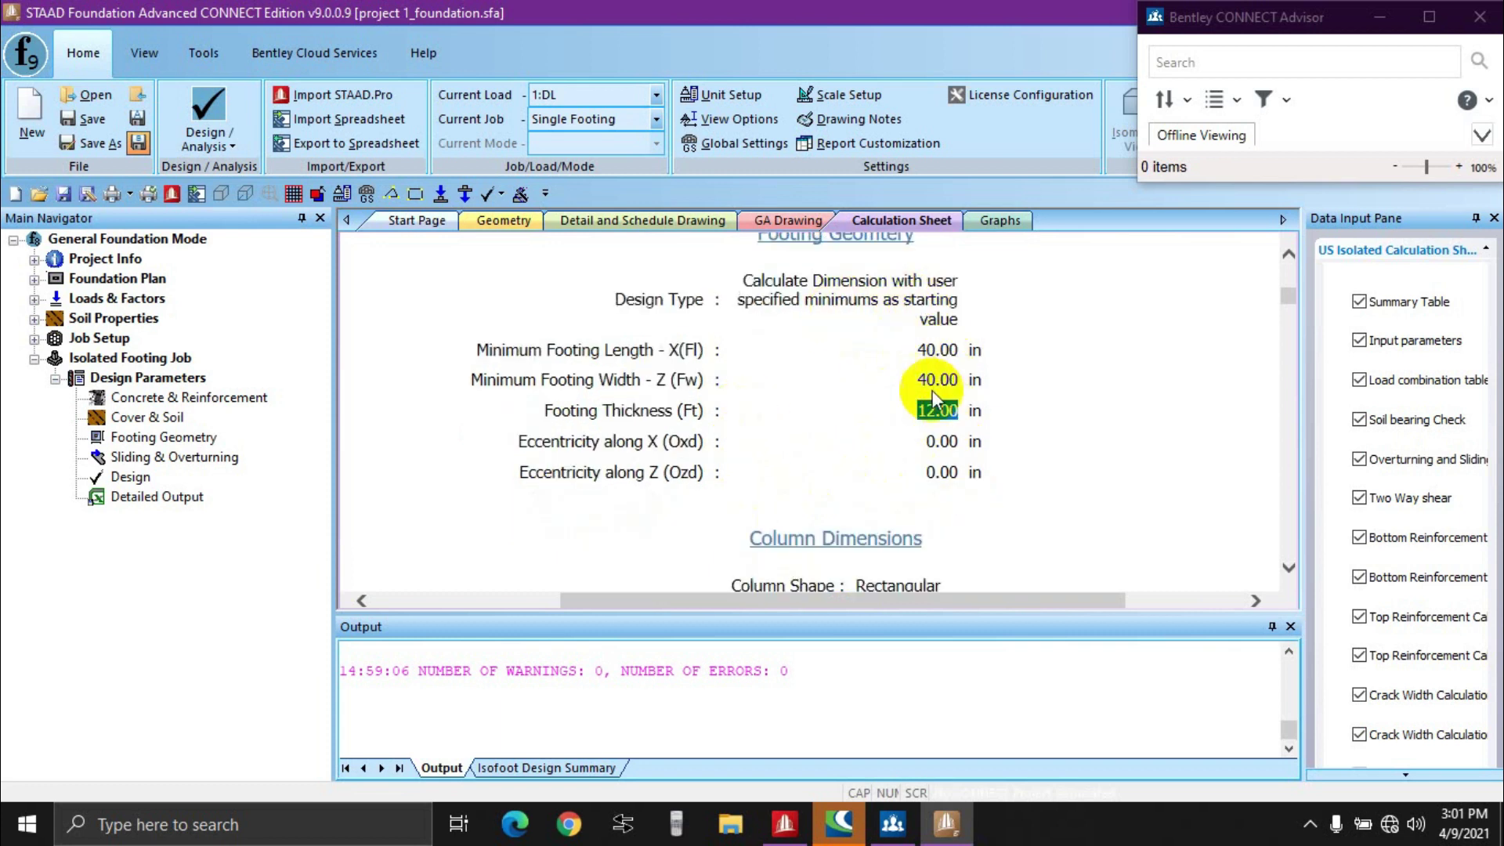
click(770, 448)
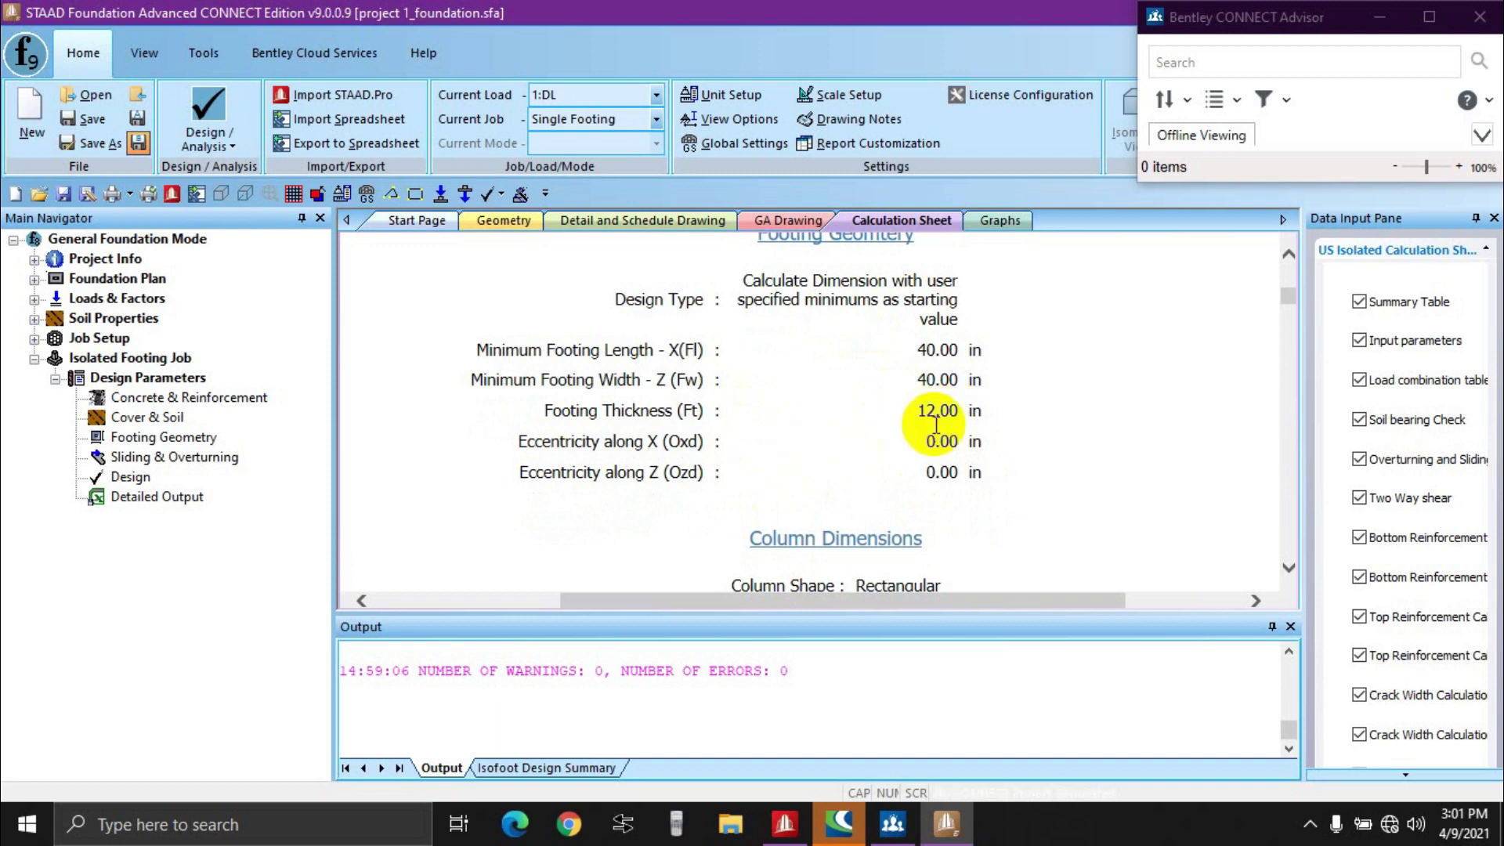
scroll(937, 425, down, 3)
scroll(940, 438, down, 2)
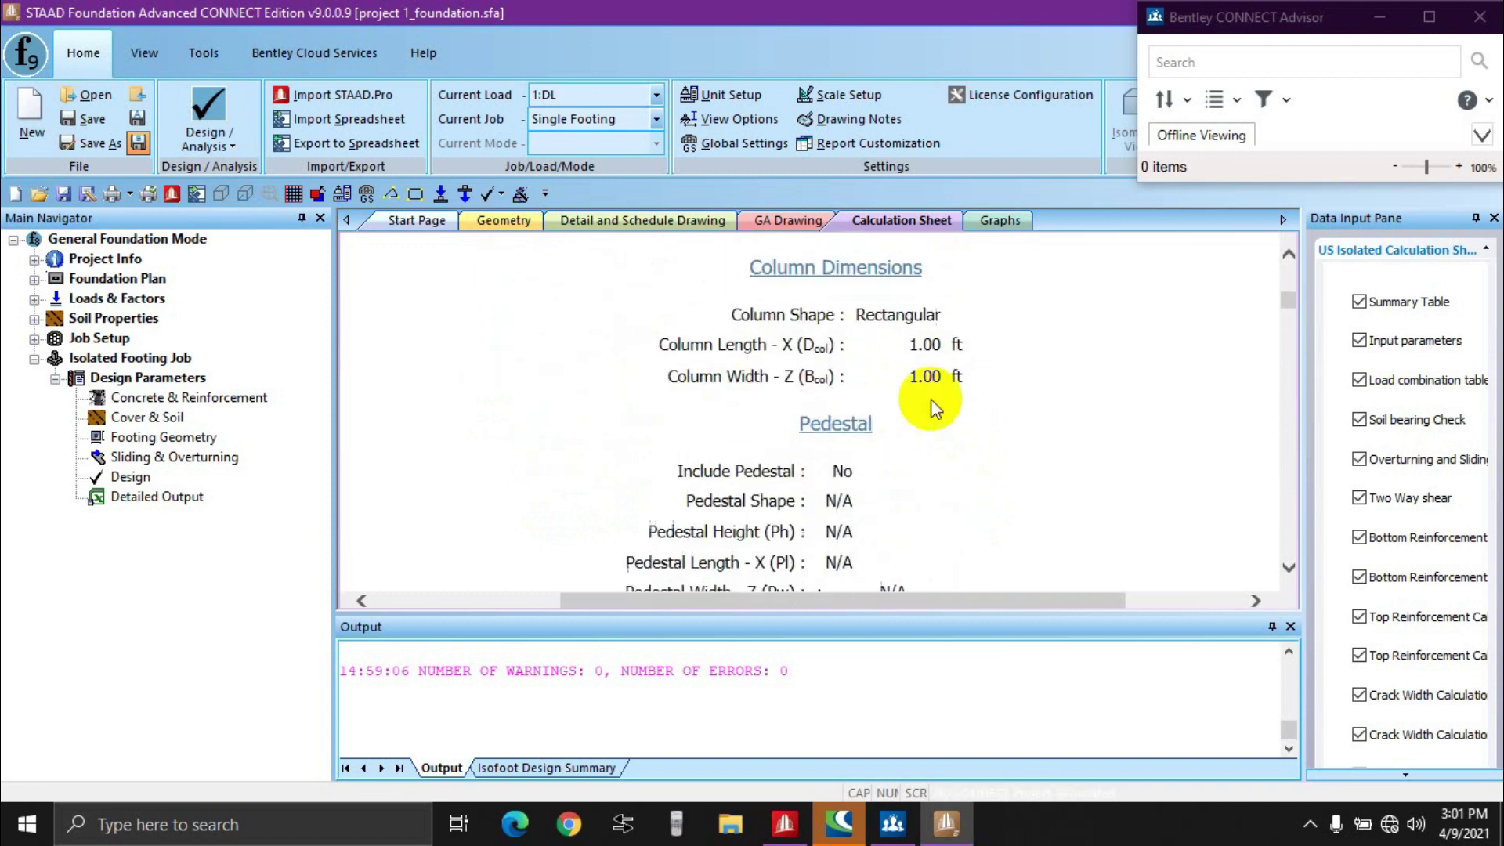
scroll(955, 437, down, 2)
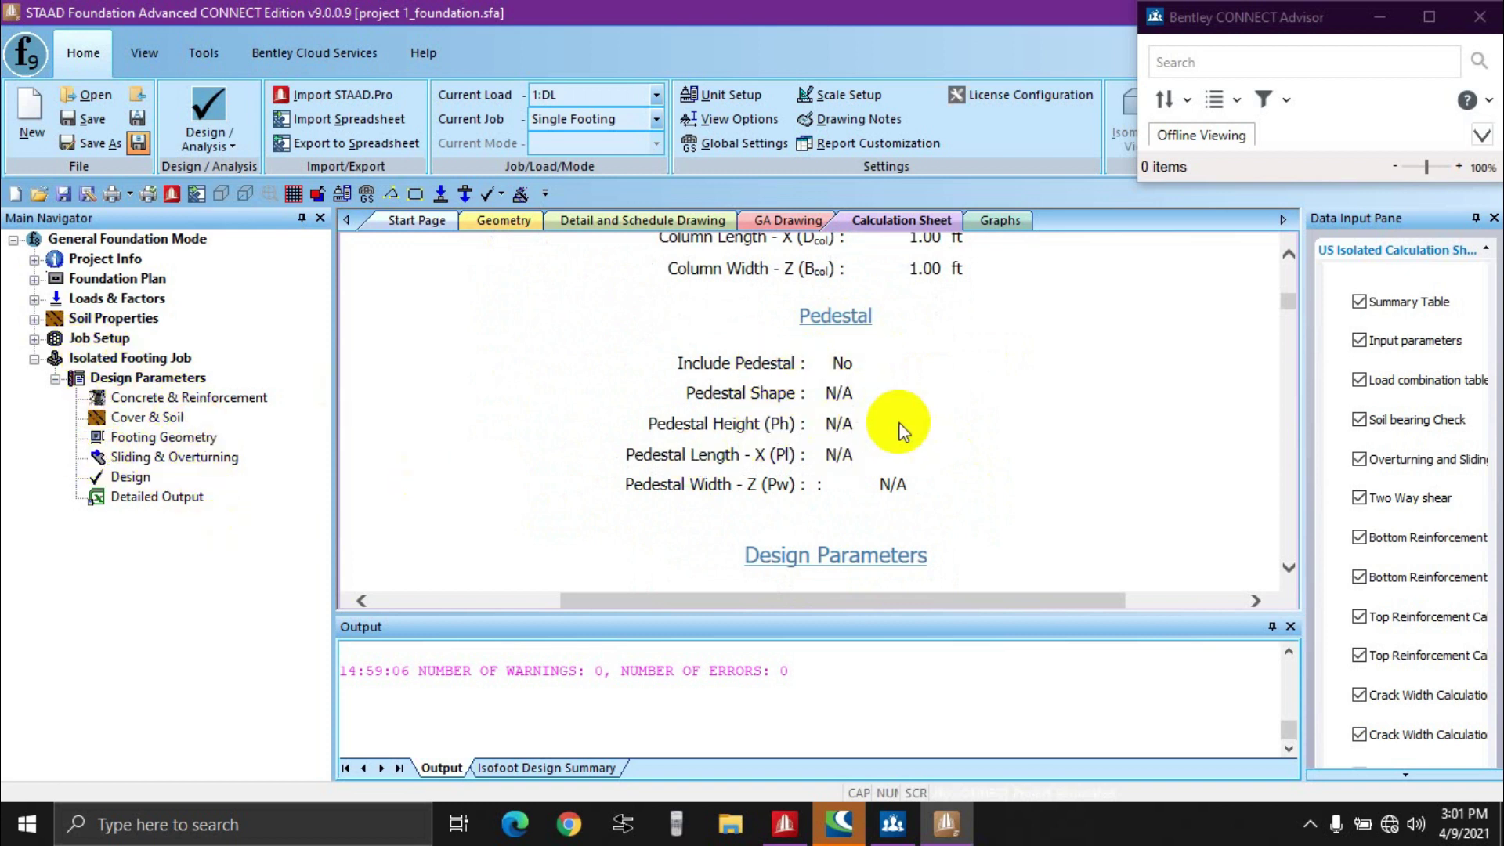
Step: Review the Concrete and Rebar Properties in the calculation sheet, including material strengths, bar sizes and bar spacing
scroll(902, 423, down, 1)
scroll(902, 423, down, 3)
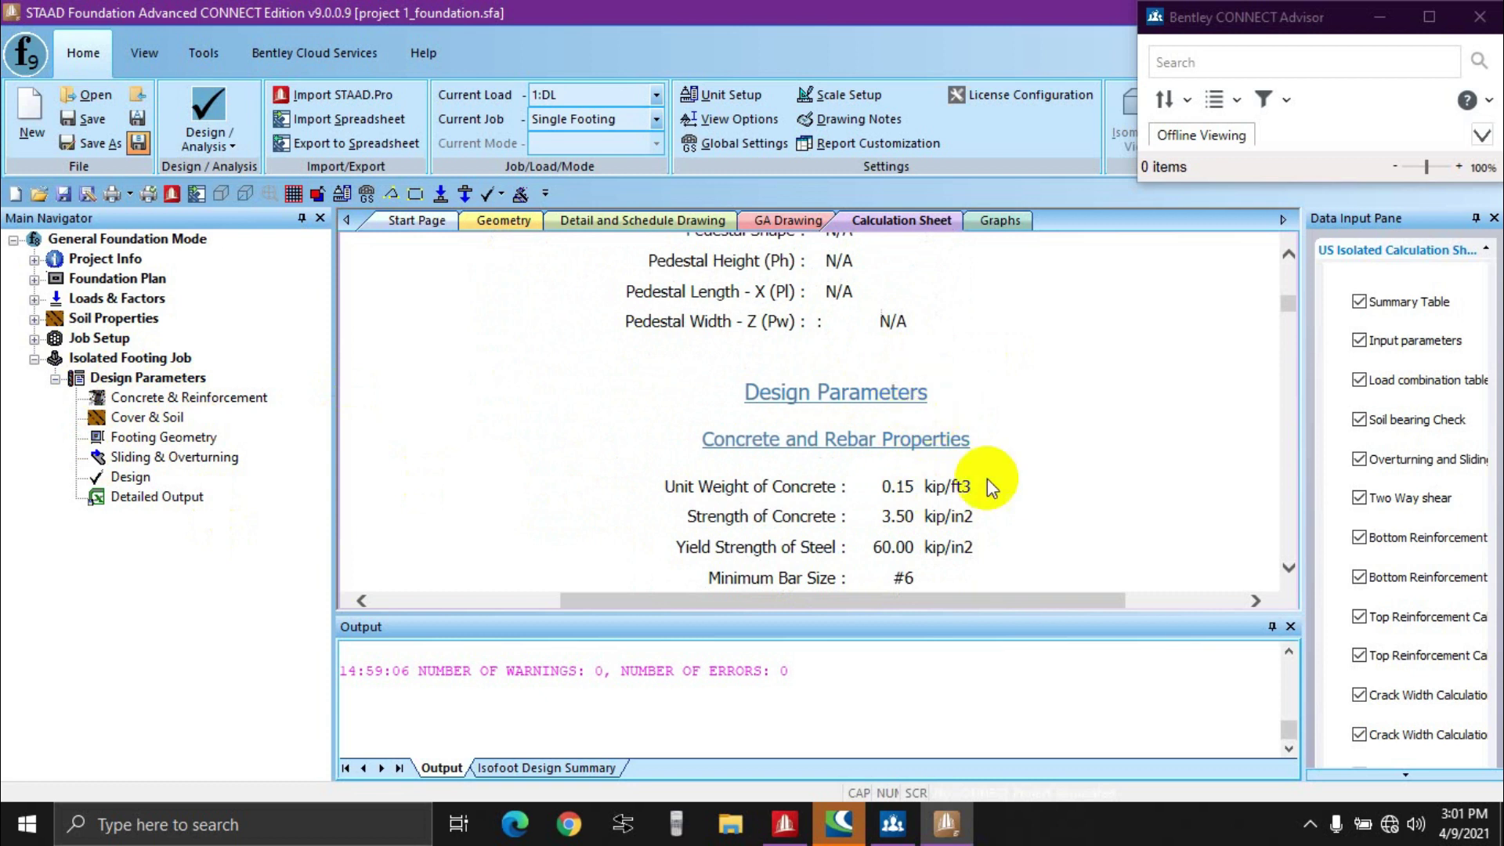
scroll(987, 487, down, 1)
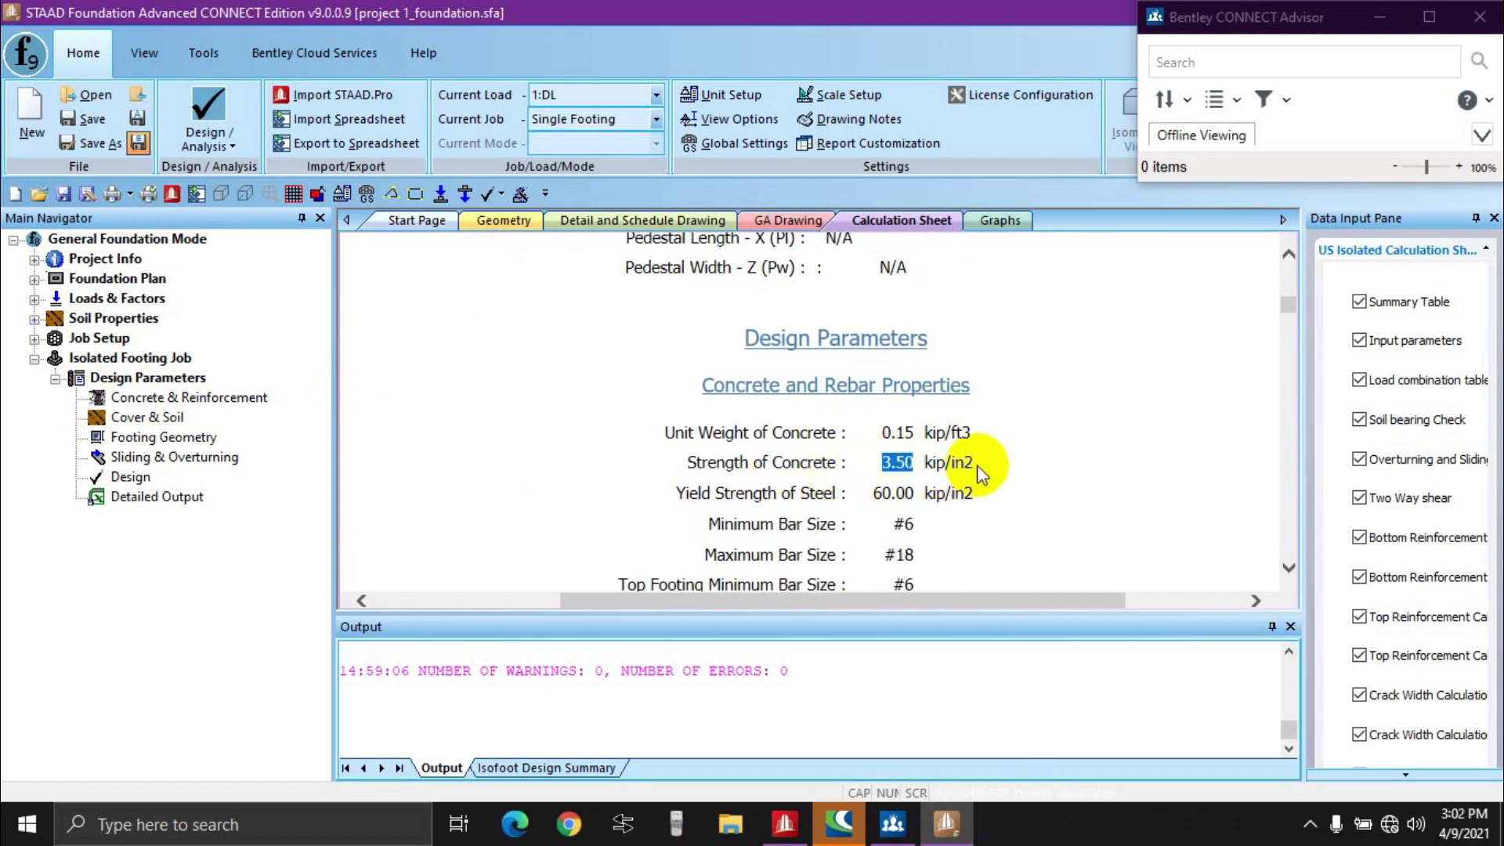
scroll(976, 464, down, 1)
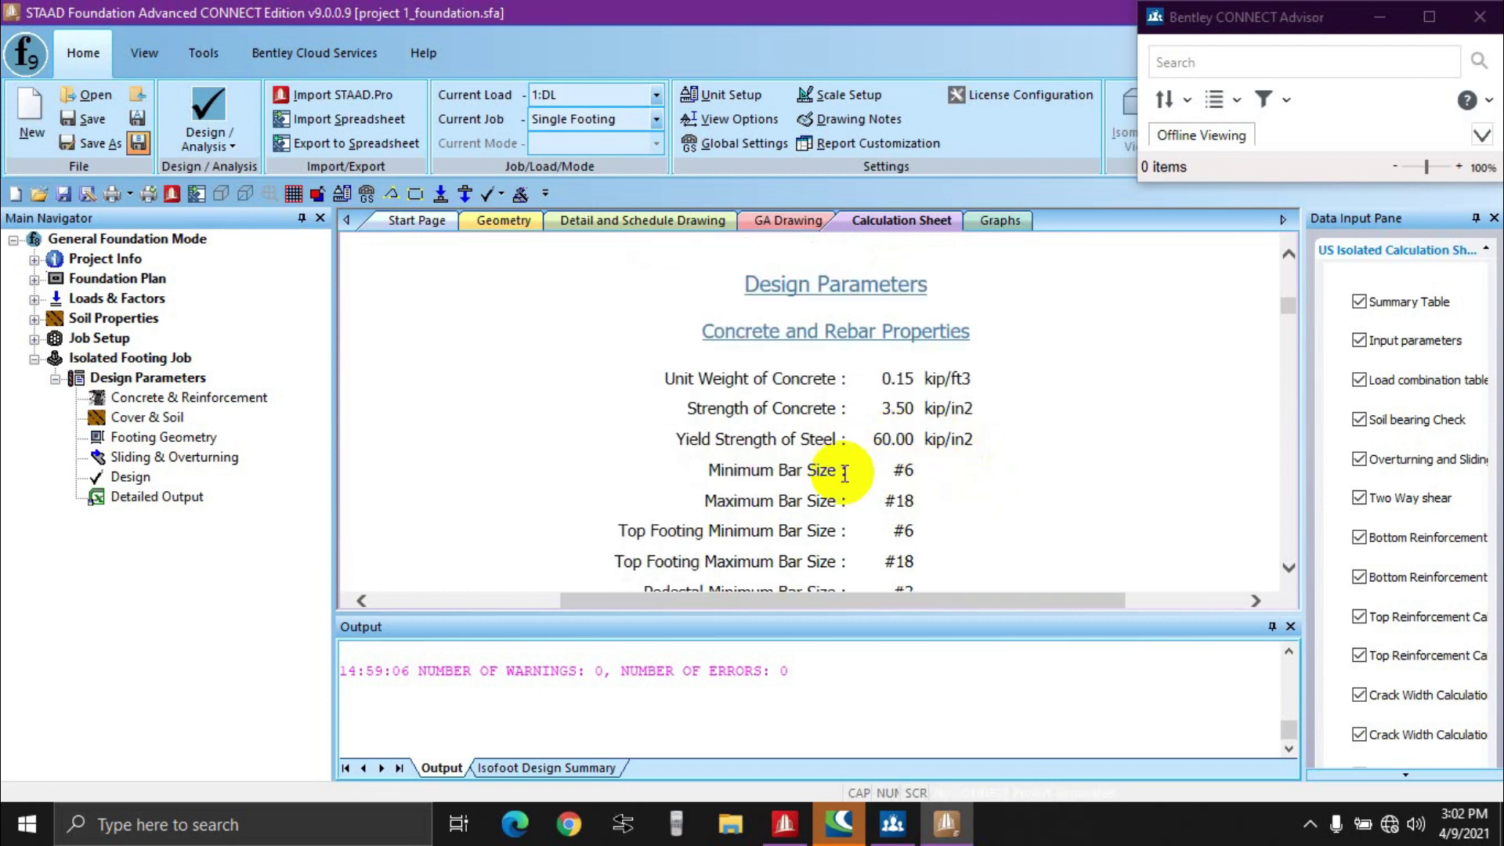
scroll(844, 424, down, 1)
scroll(963, 431, down, 2)
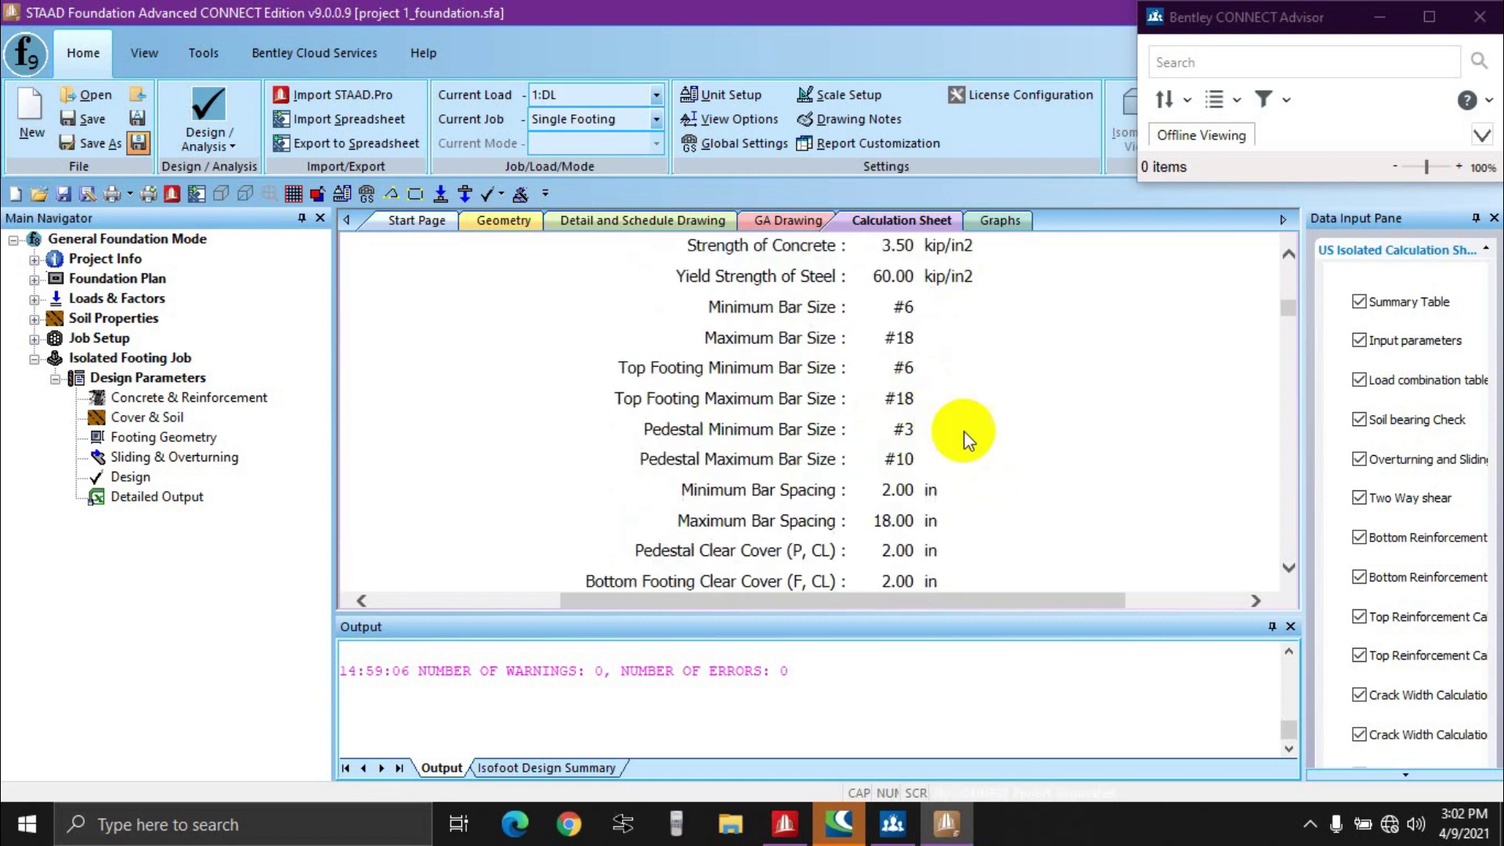
Step: Review the clear covers, soil properties, Sliding and Overturning factors and Global Settings in the calculation sheet
scroll(963, 431, down, 5)
drag(778, 431, 974, 430)
click(975, 430)
scroll(964, 416, down, 3)
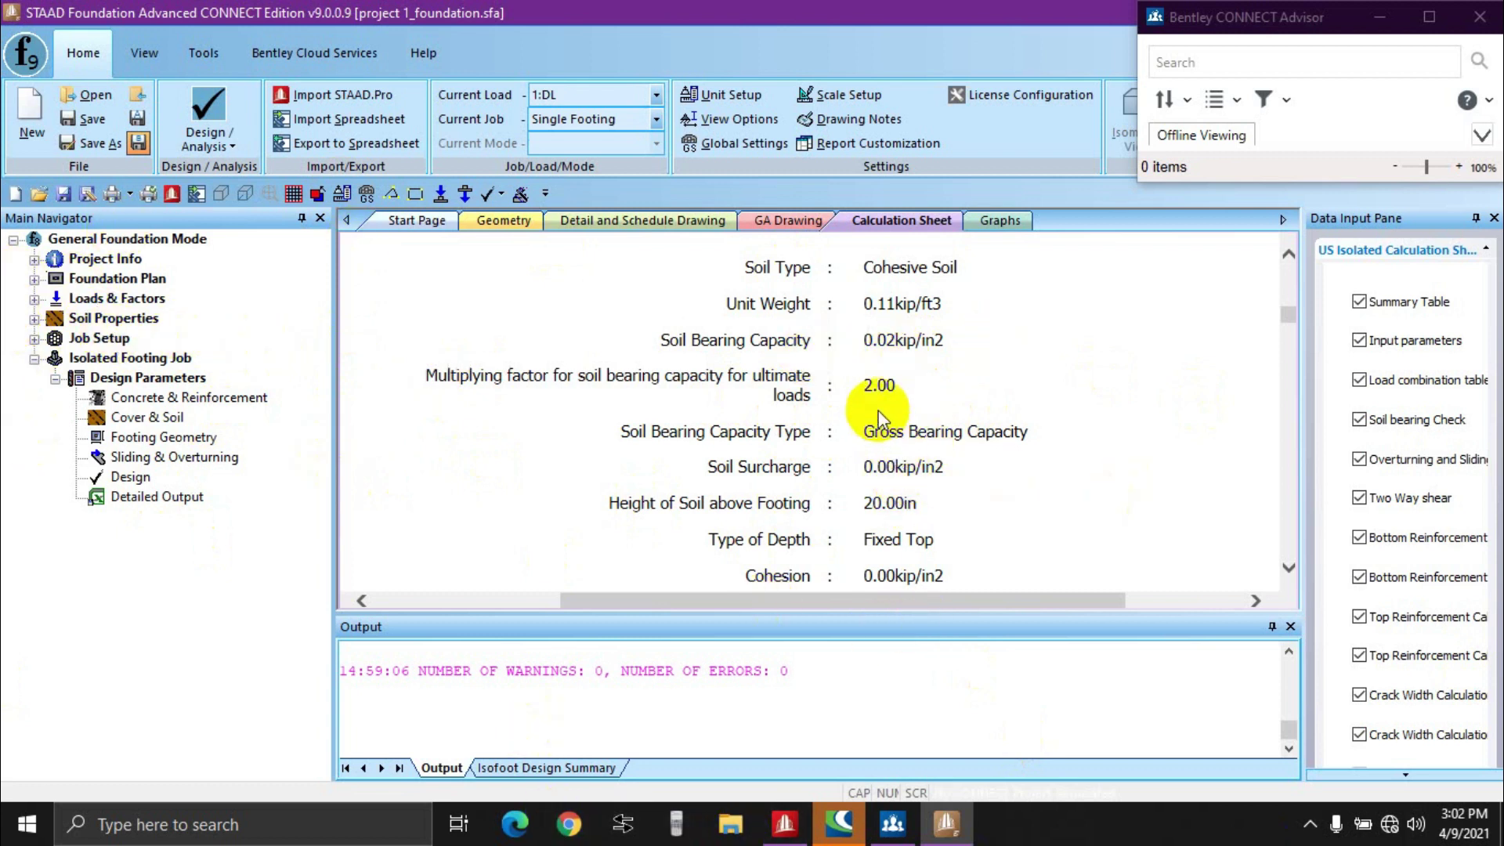
scroll(1039, 428, down, 10)
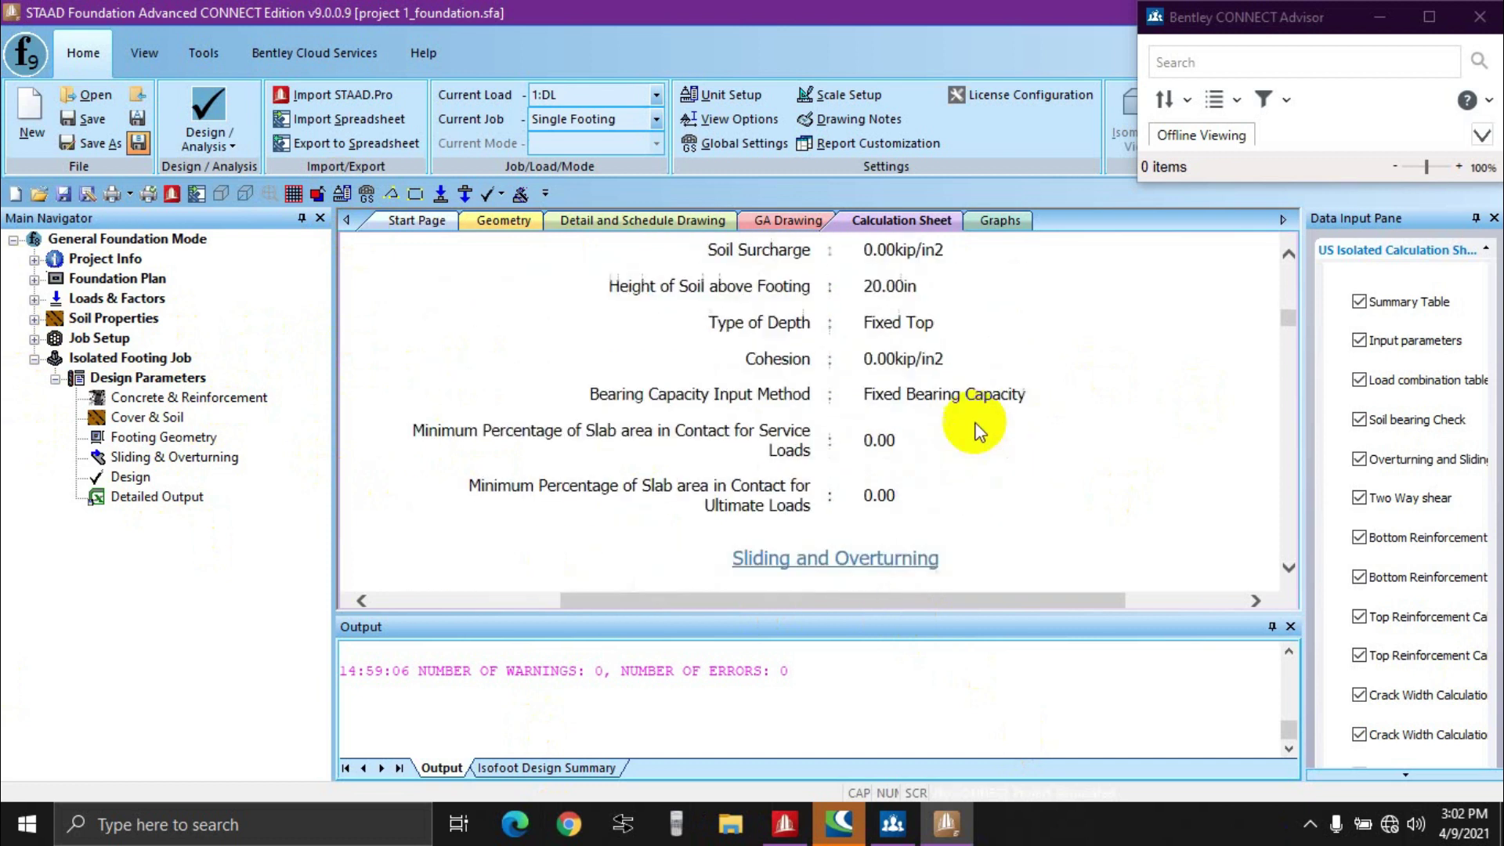
scroll(977, 431, down, 3)
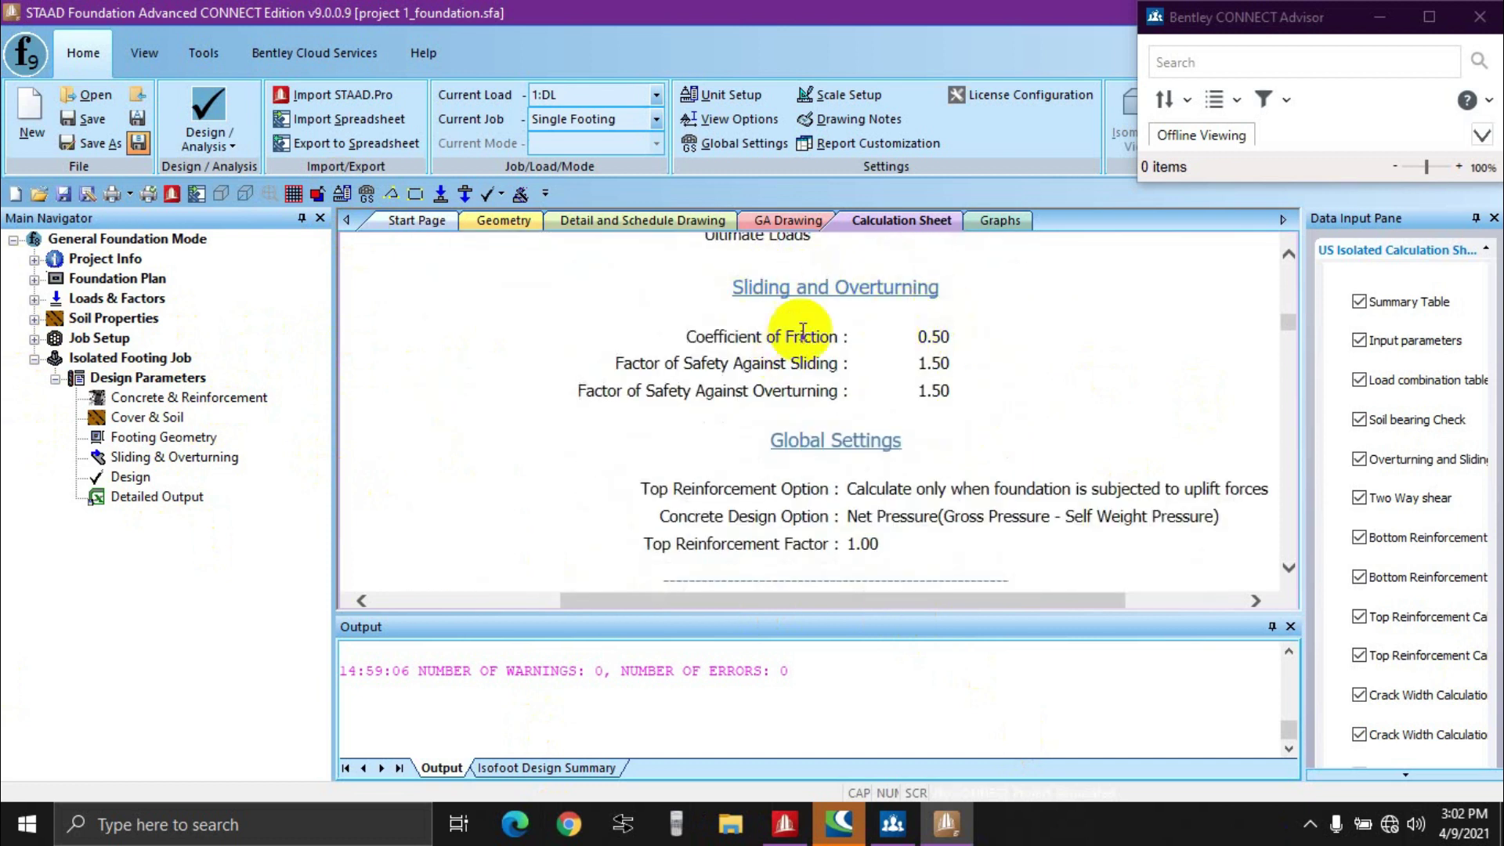
scroll(890, 405, down, 3)
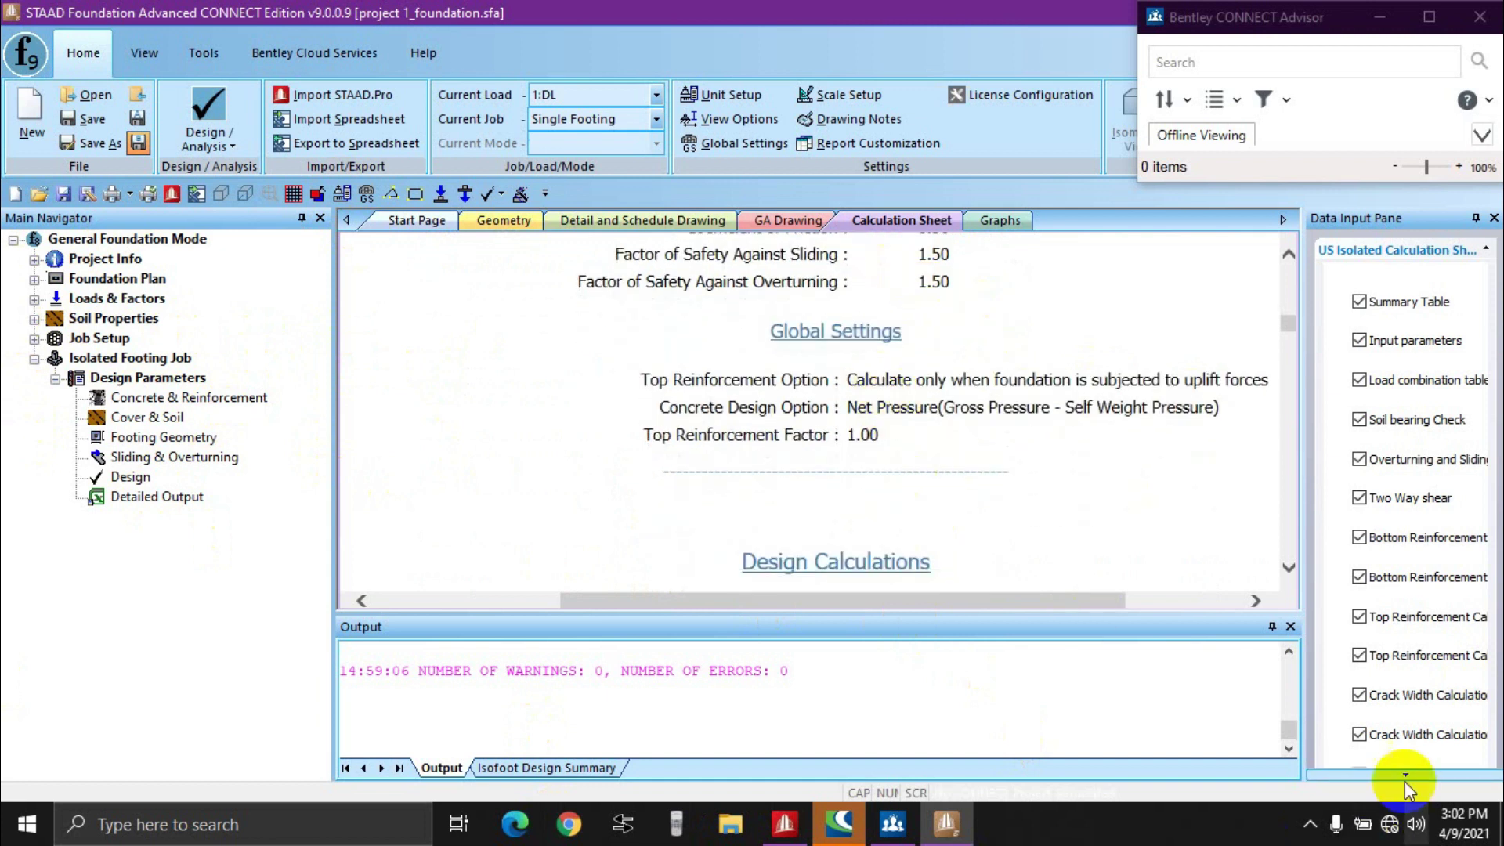
Step: Review the Design Calculations from initial footing size and load combinations through applied loads, final footing size and corner pressures
scroll(964, 446, down, 6)
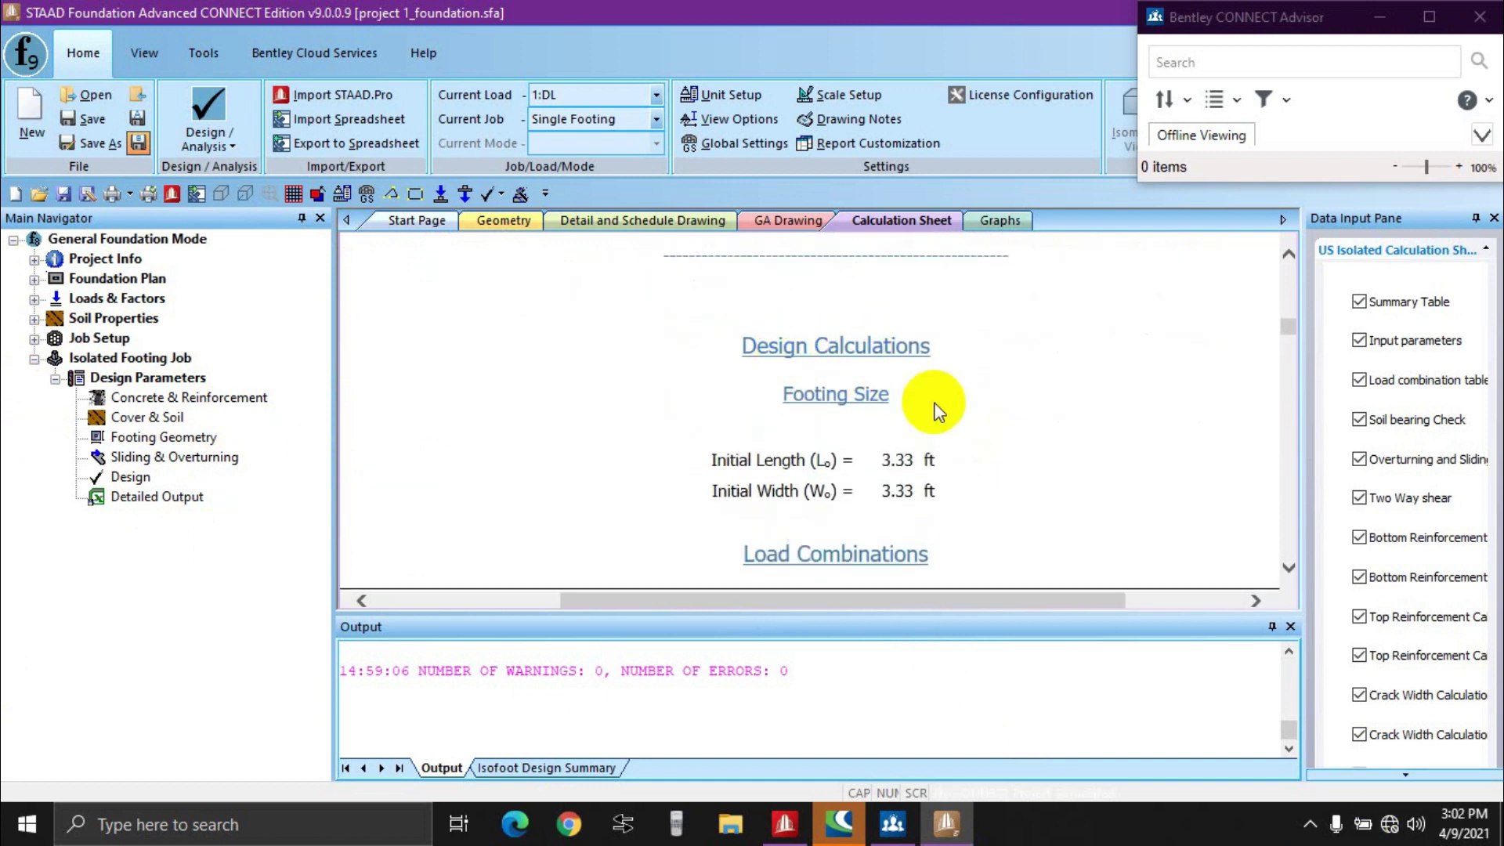
scroll(901, 403, down, 1)
scroll(892, 406, down, 2)
scroll(890, 402, down, 9)
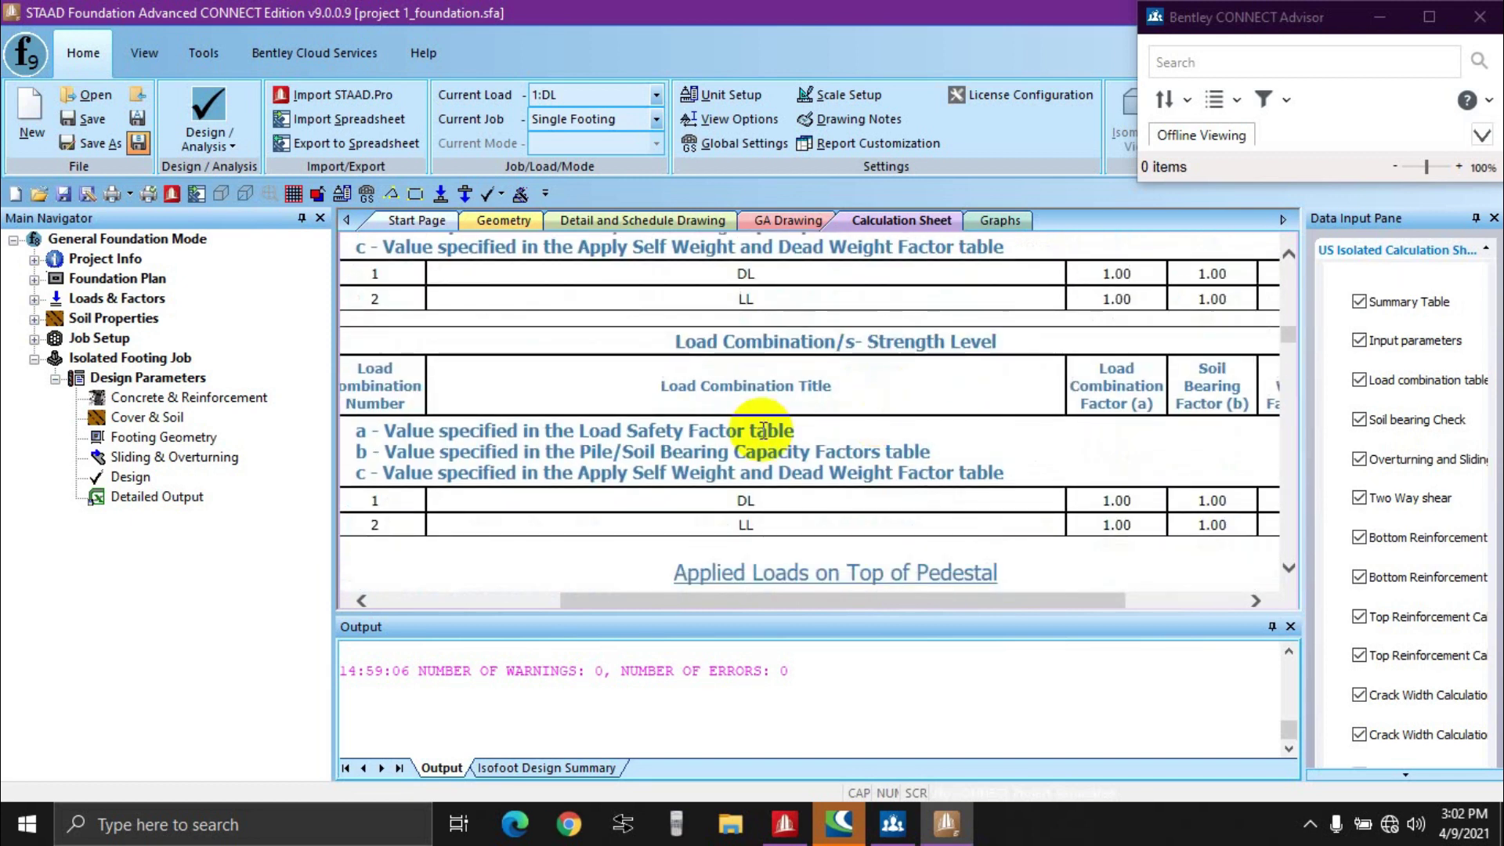
scroll(764, 430, down, 20)
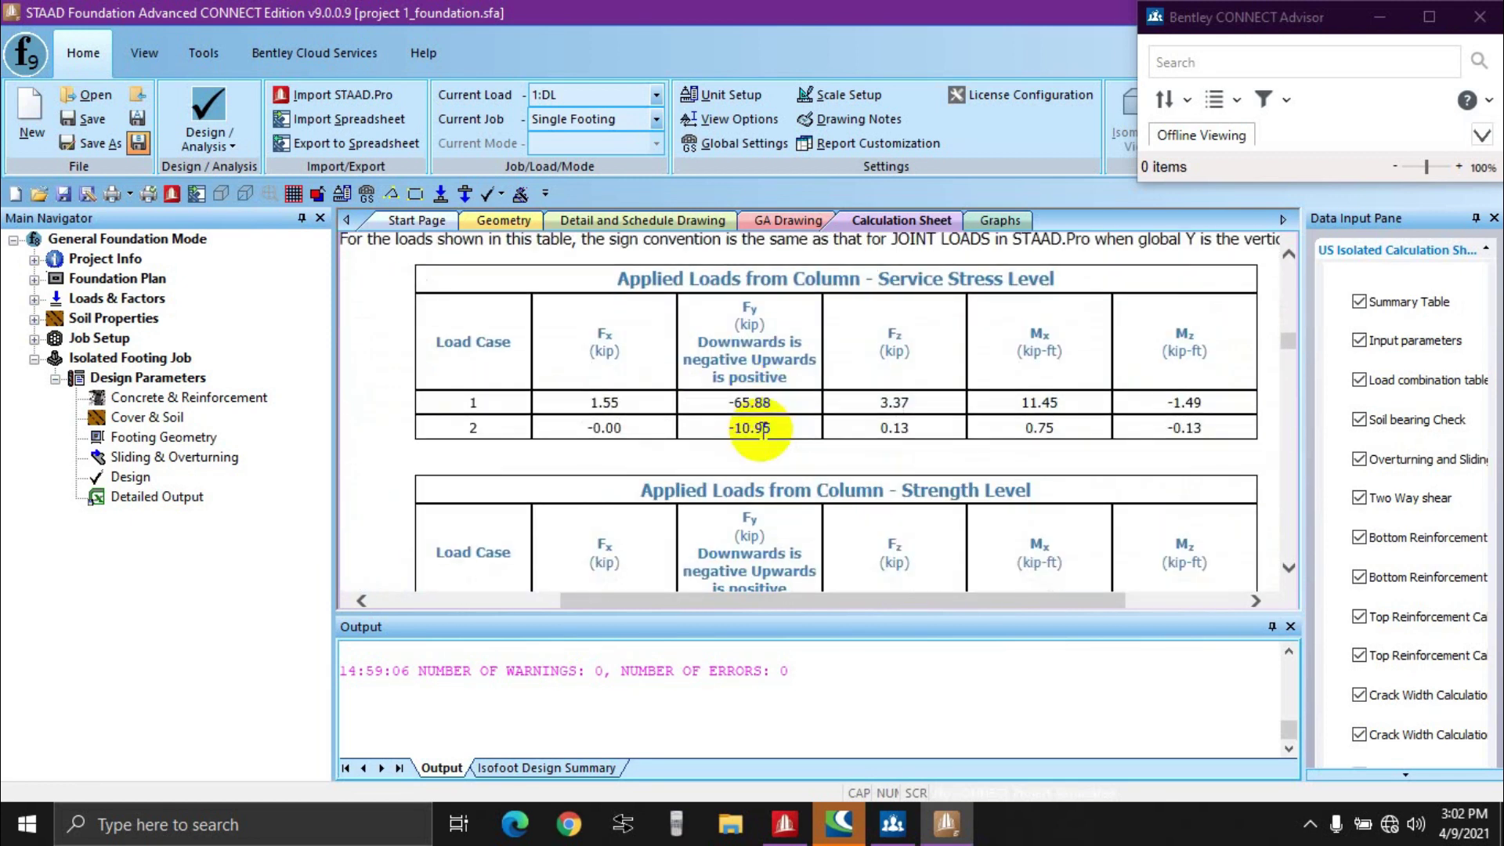
scroll(764, 430, down, 5)
scroll(768, 427, down, 20)
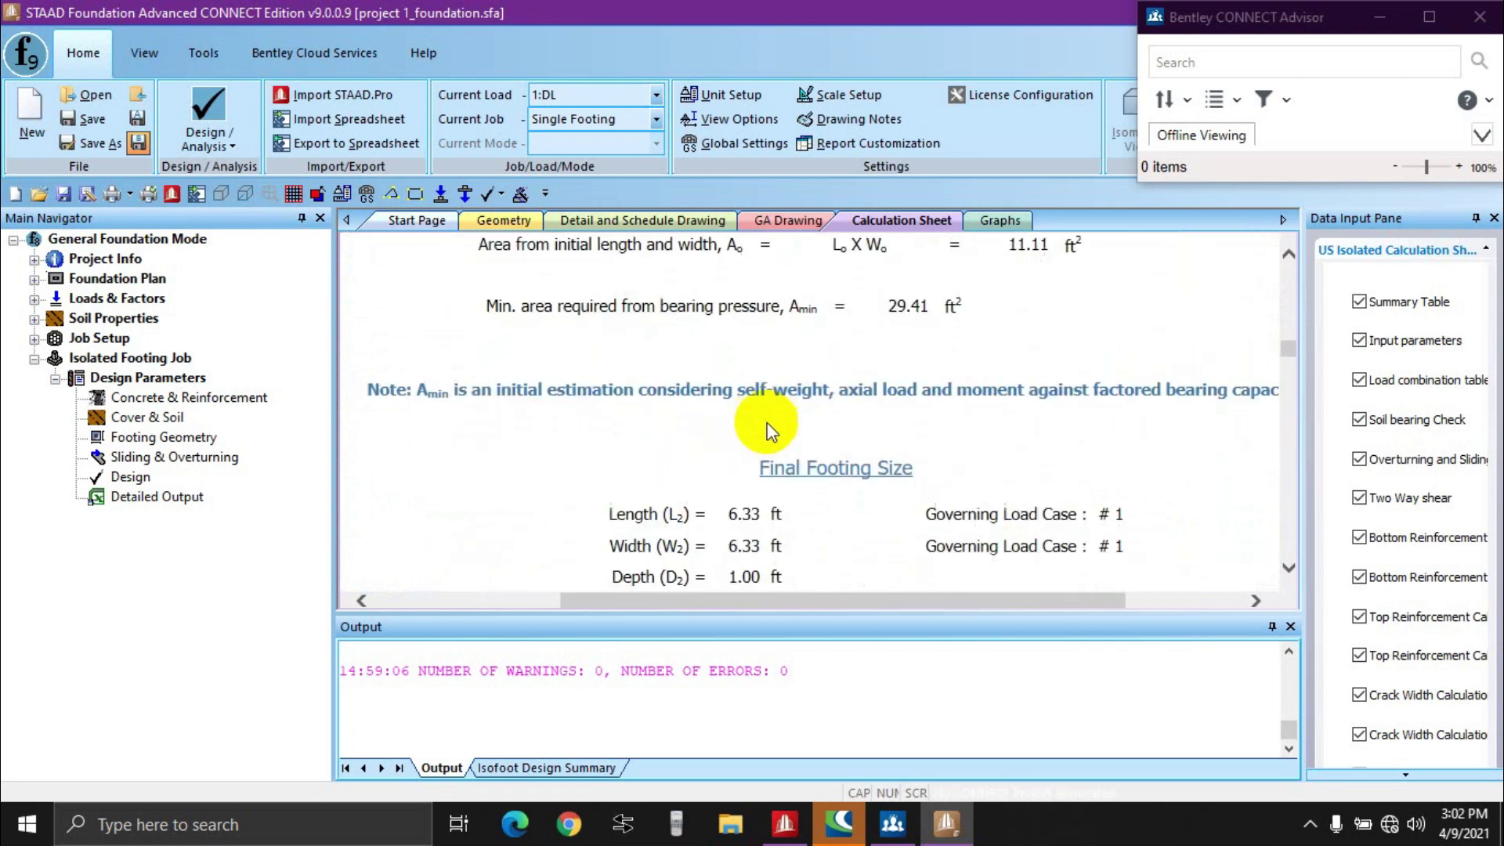
scroll(768, 427, down, 20)
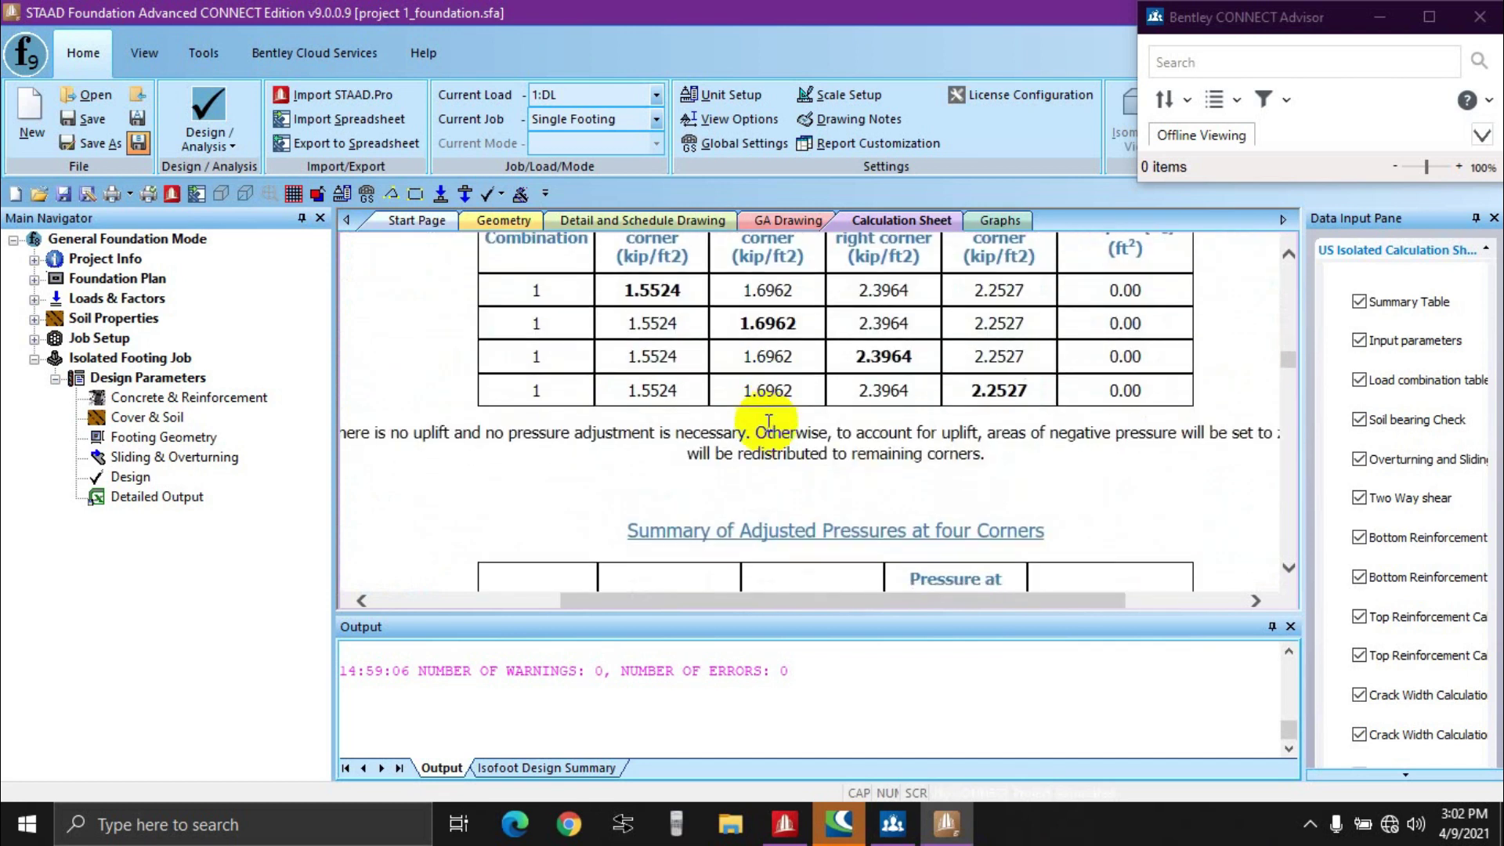
Step: Examine the Stability Check with its diagram, sliding and overturning safety factors and governing load cases in X and Z directions
scroll(770, 423, down, 9)
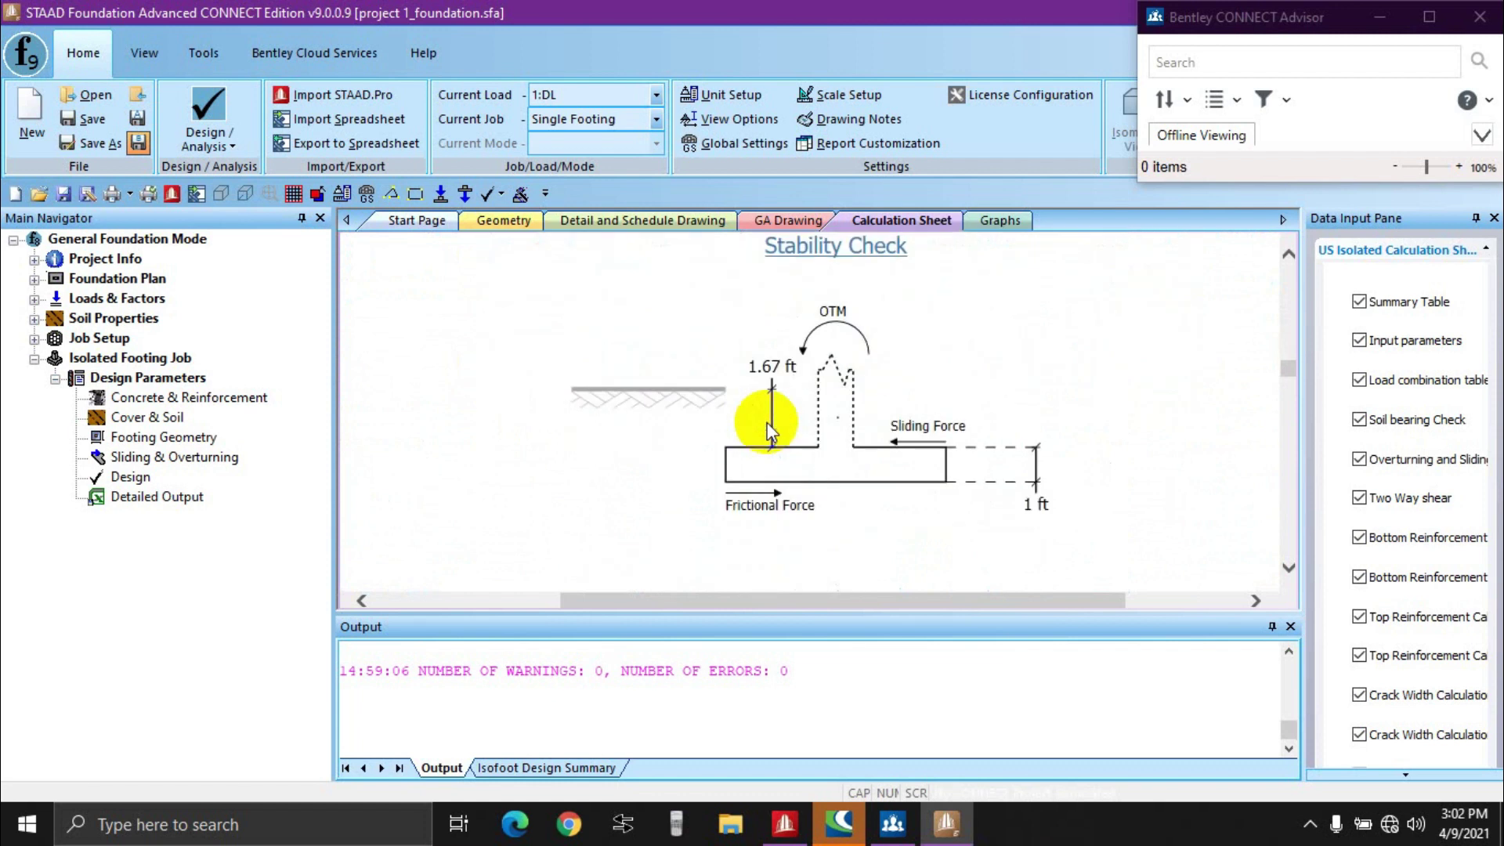
scroll(1000, 360, up, 7)
scroll(871, 468, down, 6)
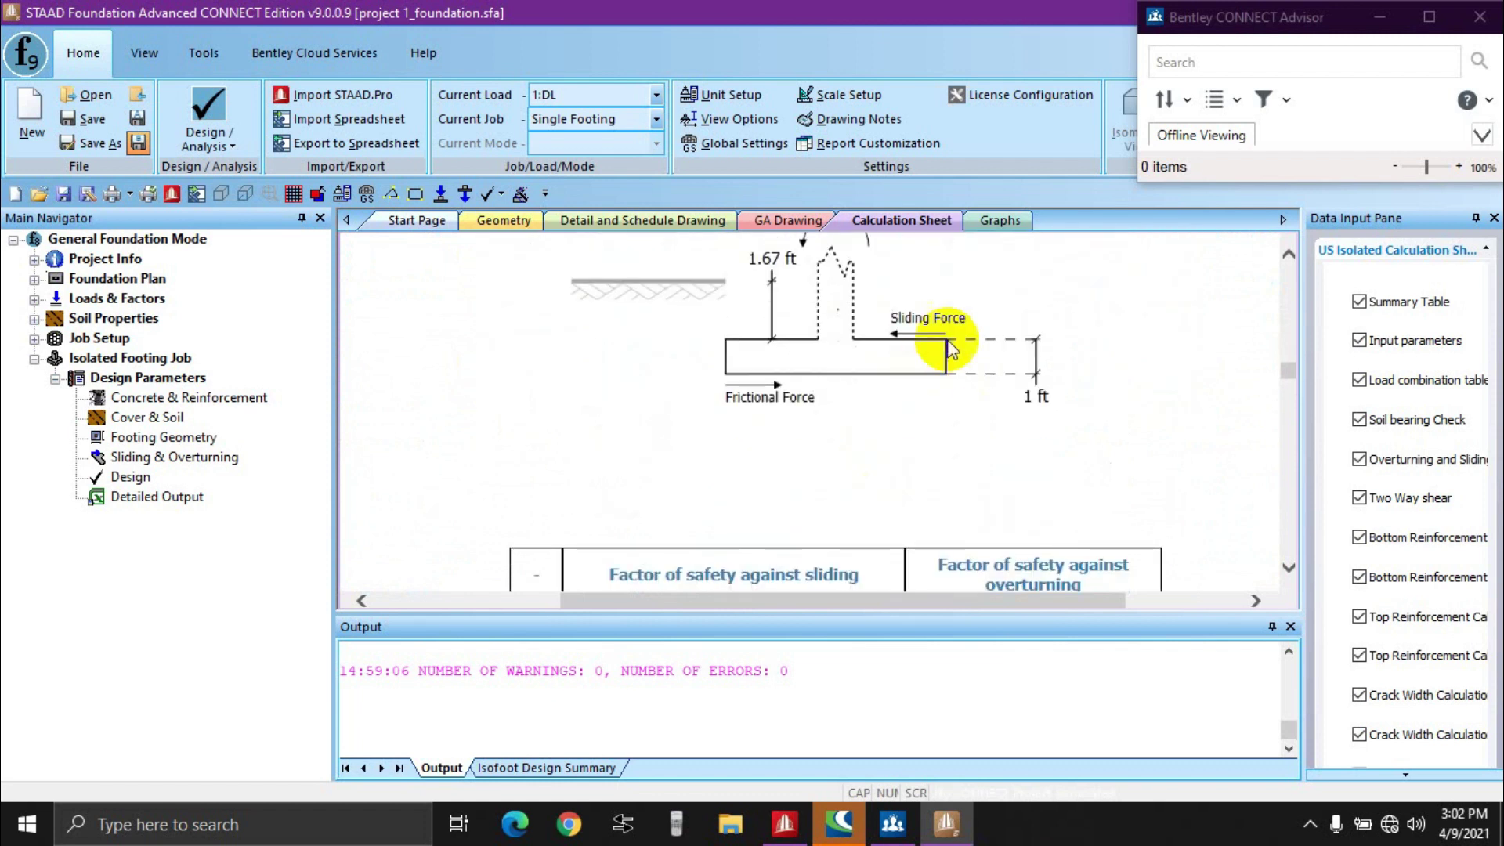
scroll(933, 353, down, 2)
scroll(995, 531, down, 3)
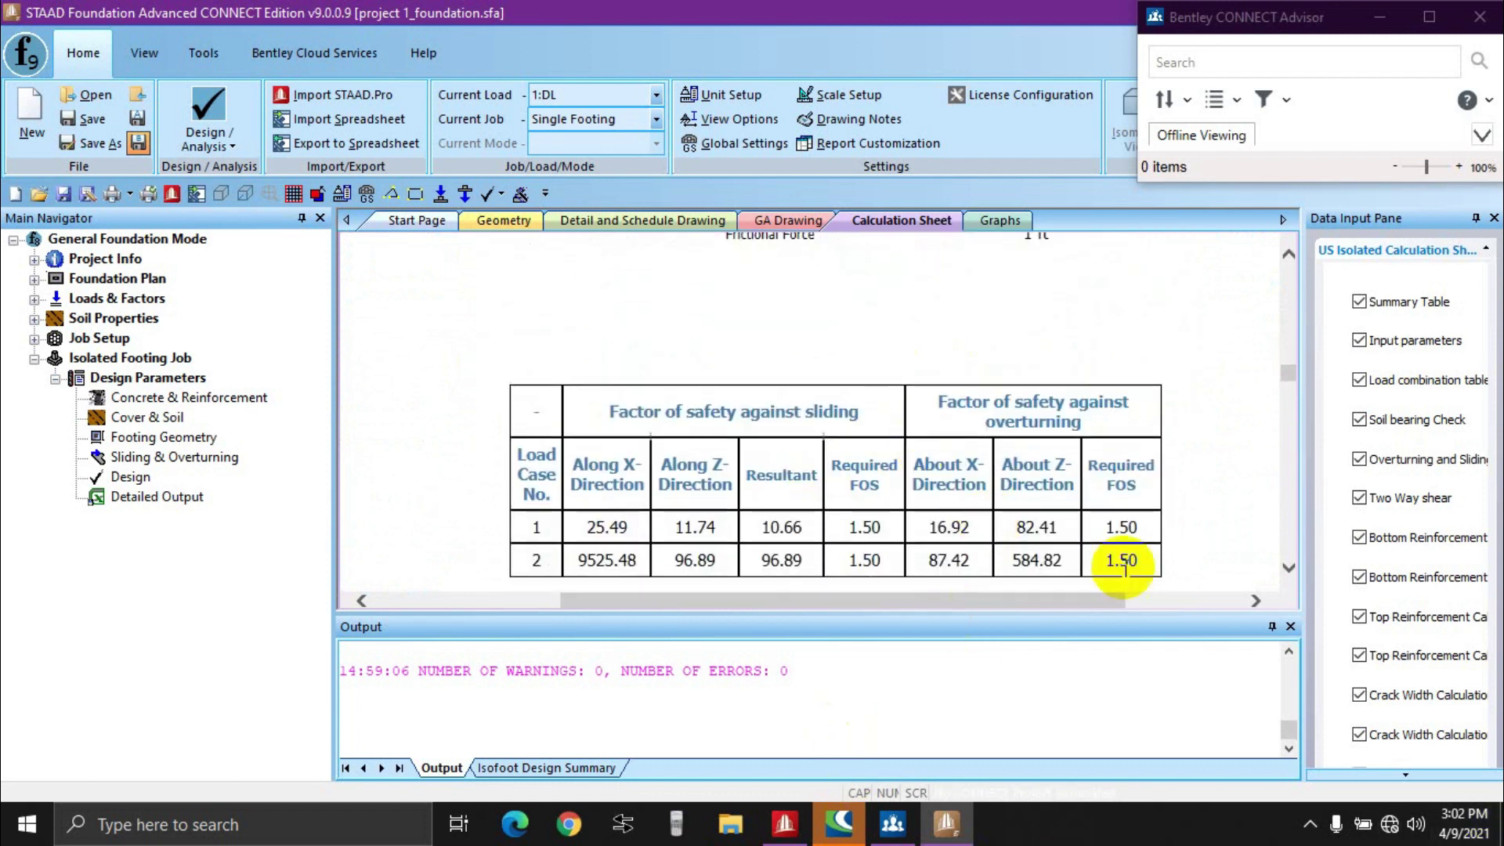
scroll(645, 396, down, 3)
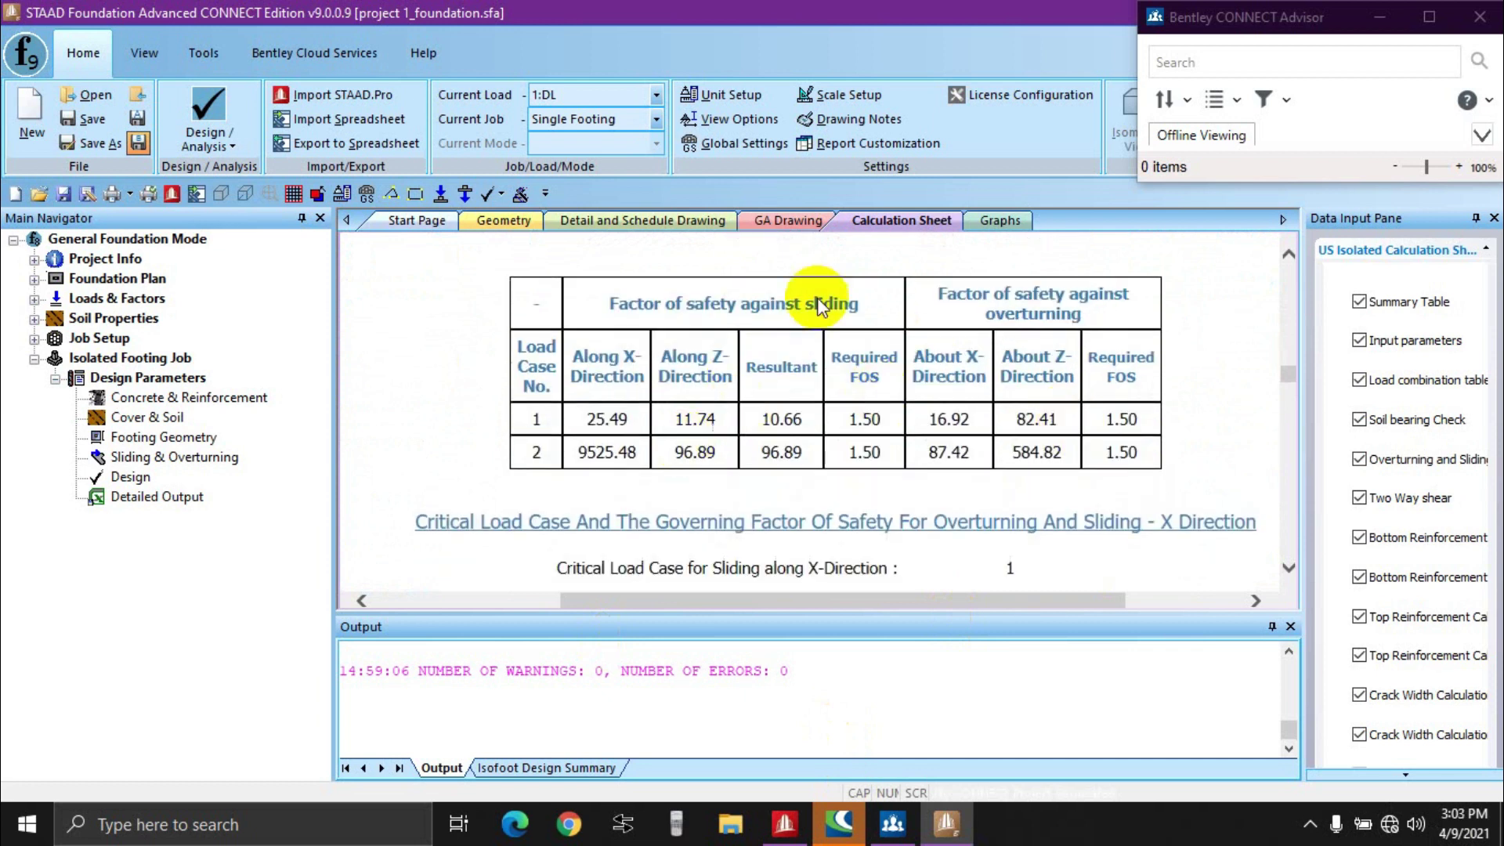
scroll(865, 445, down, 4)
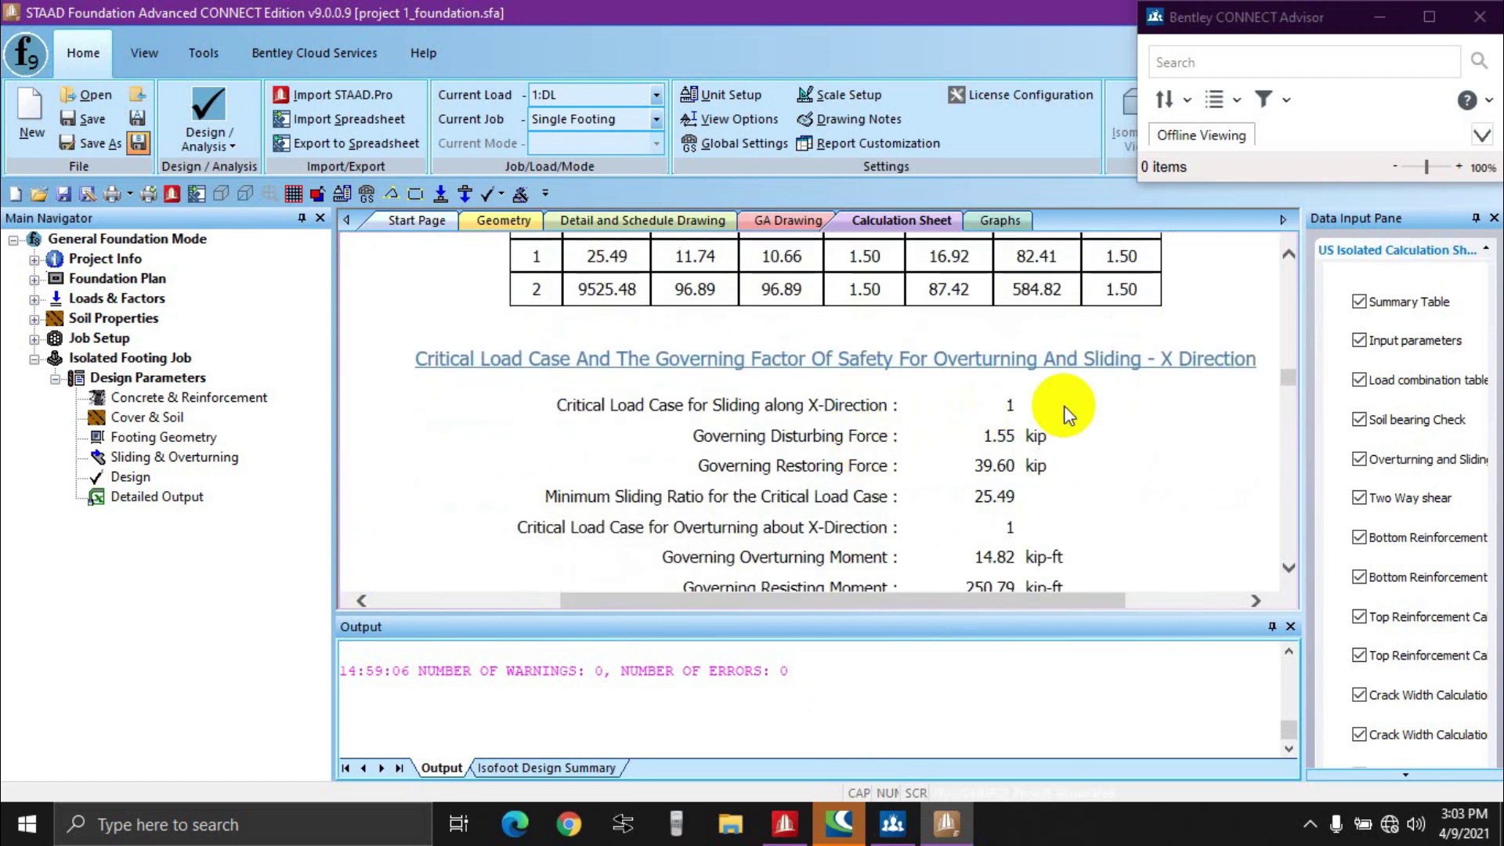
scroll(835, 478, down, 3)
scroll(872, 470, up, 1)
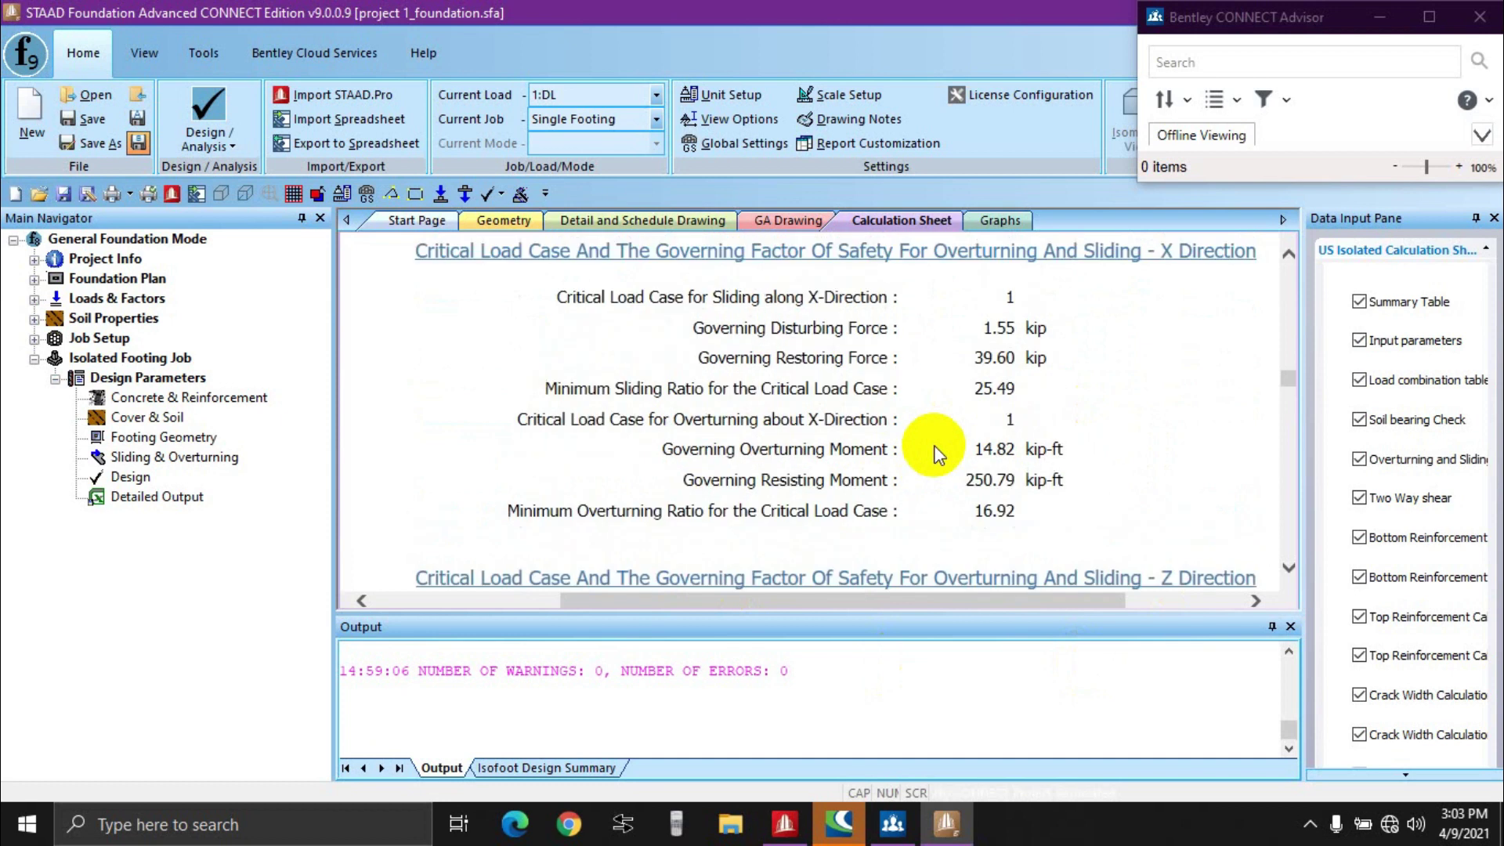
scroll(808, 404, down, 3)
Step: Review the Compression Development Length Check and the Ultimate Pressures table for the footing corners
scroll(809, 404, down, 11)
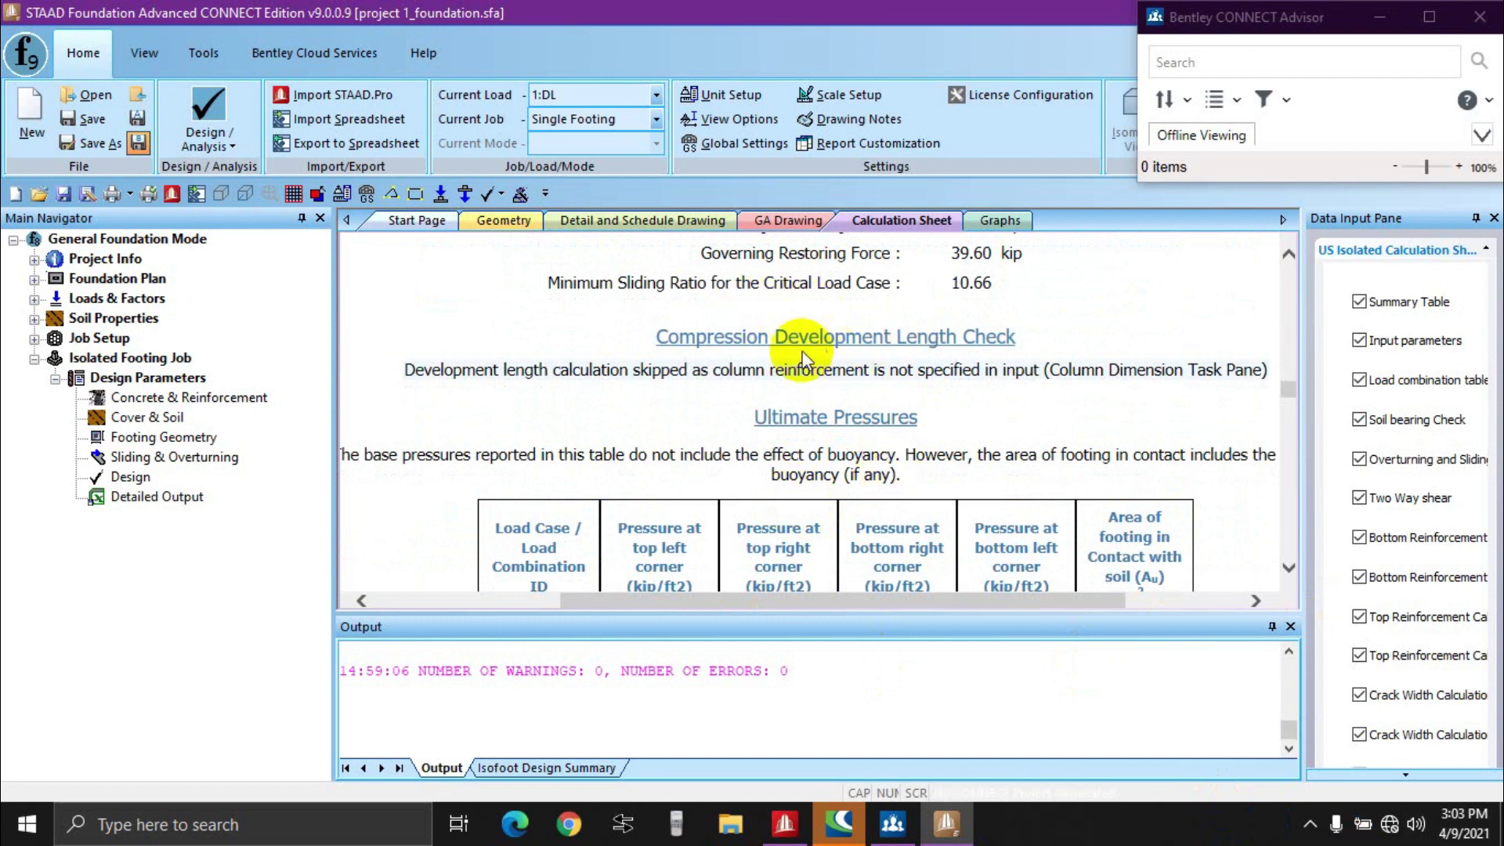
scroll(1006, 364, down, 2)
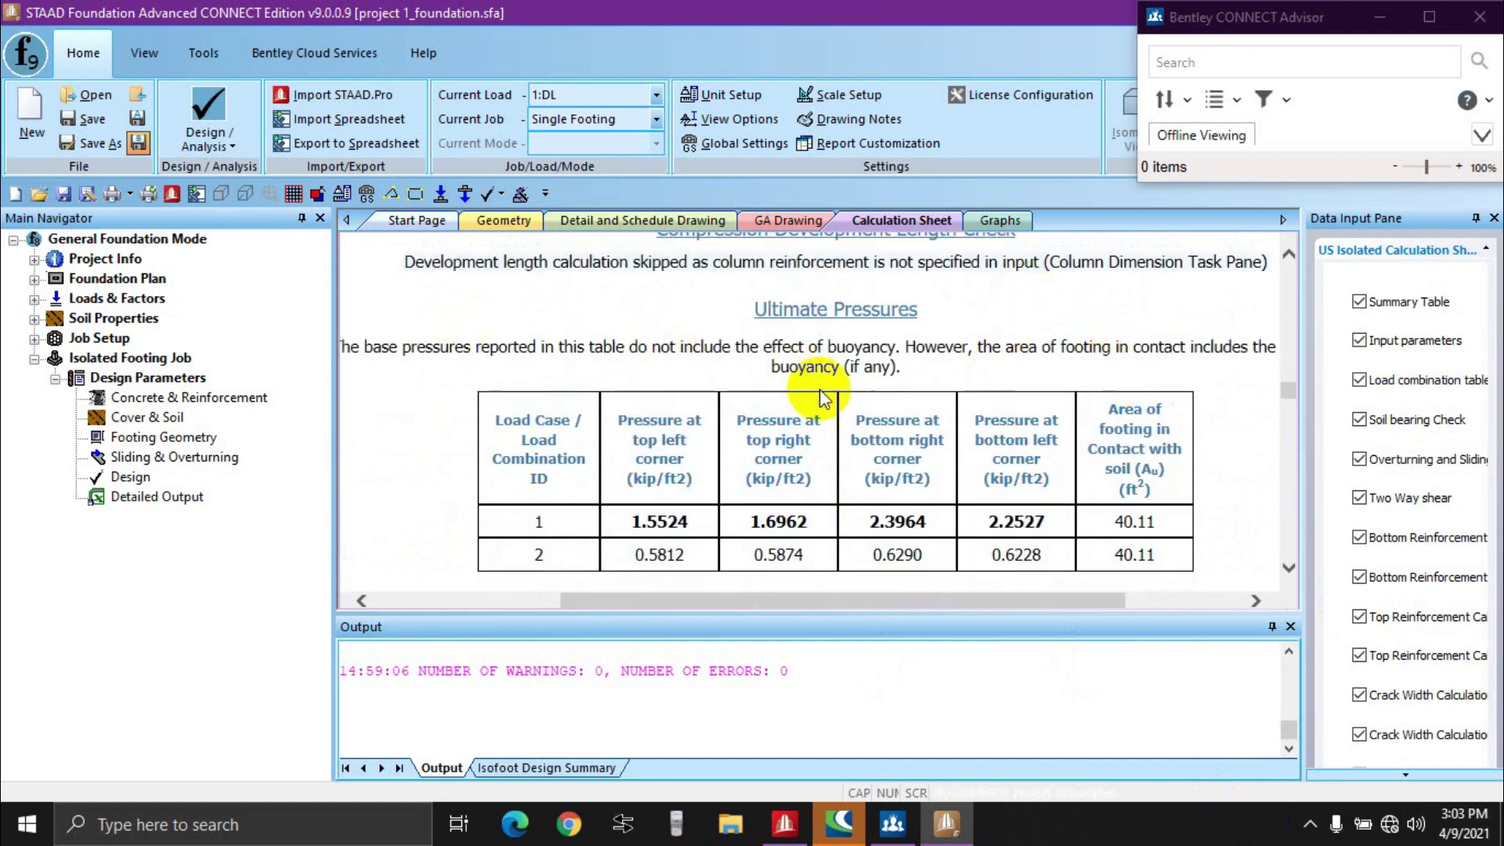
scroll(823, 398, down, 2)
scroll(960, 483, down, 1)
Step: Examine the Punching Shear Check with its plan diagrams, critical perimeter, effective depth and shear strength equations in the calculation sheet
scroll(961, 483, down, 10)
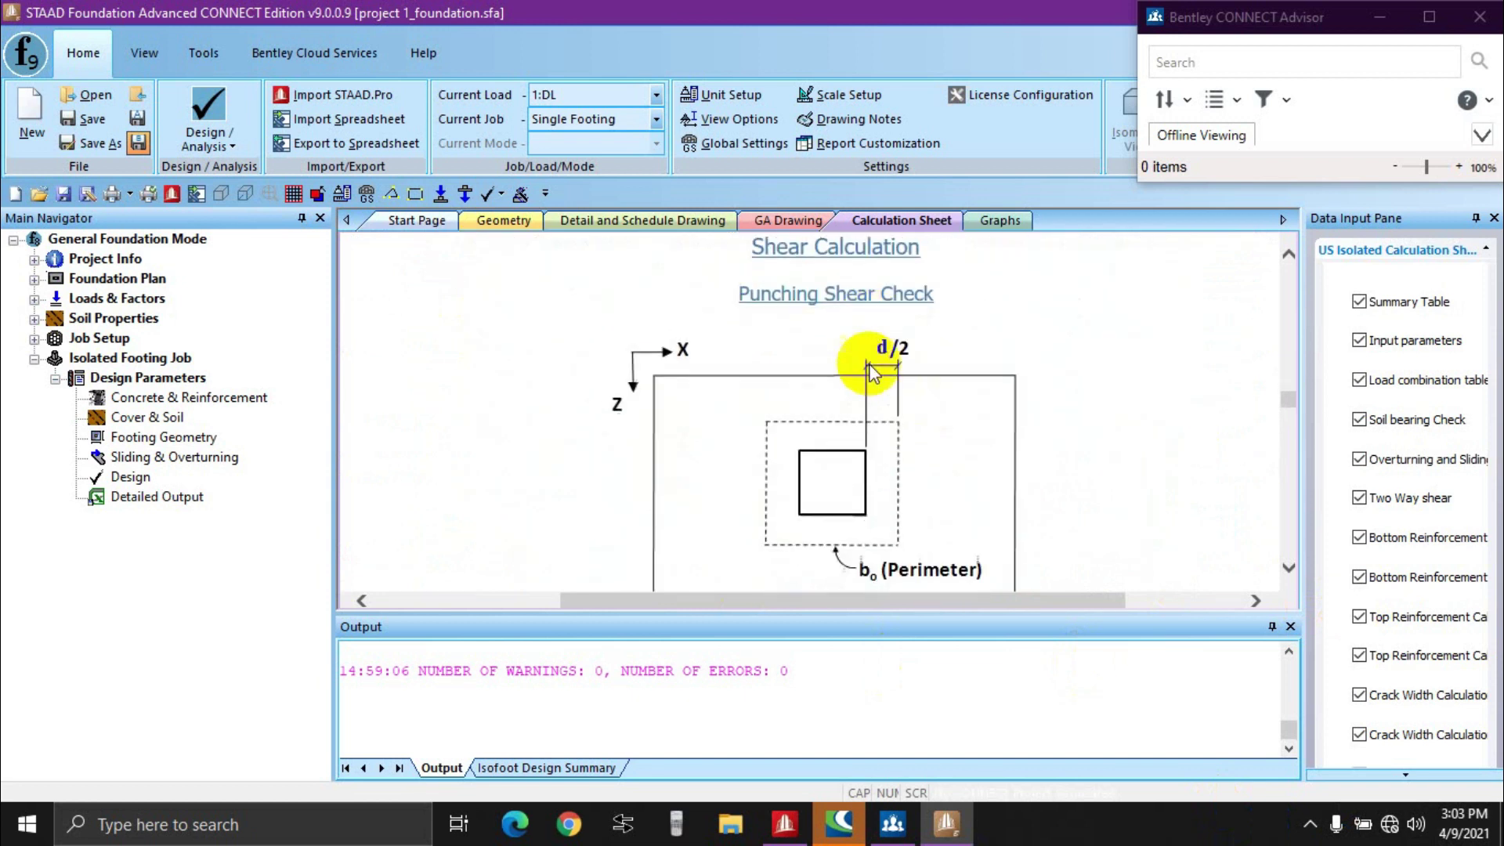
scroll(876, 446, up, 1)
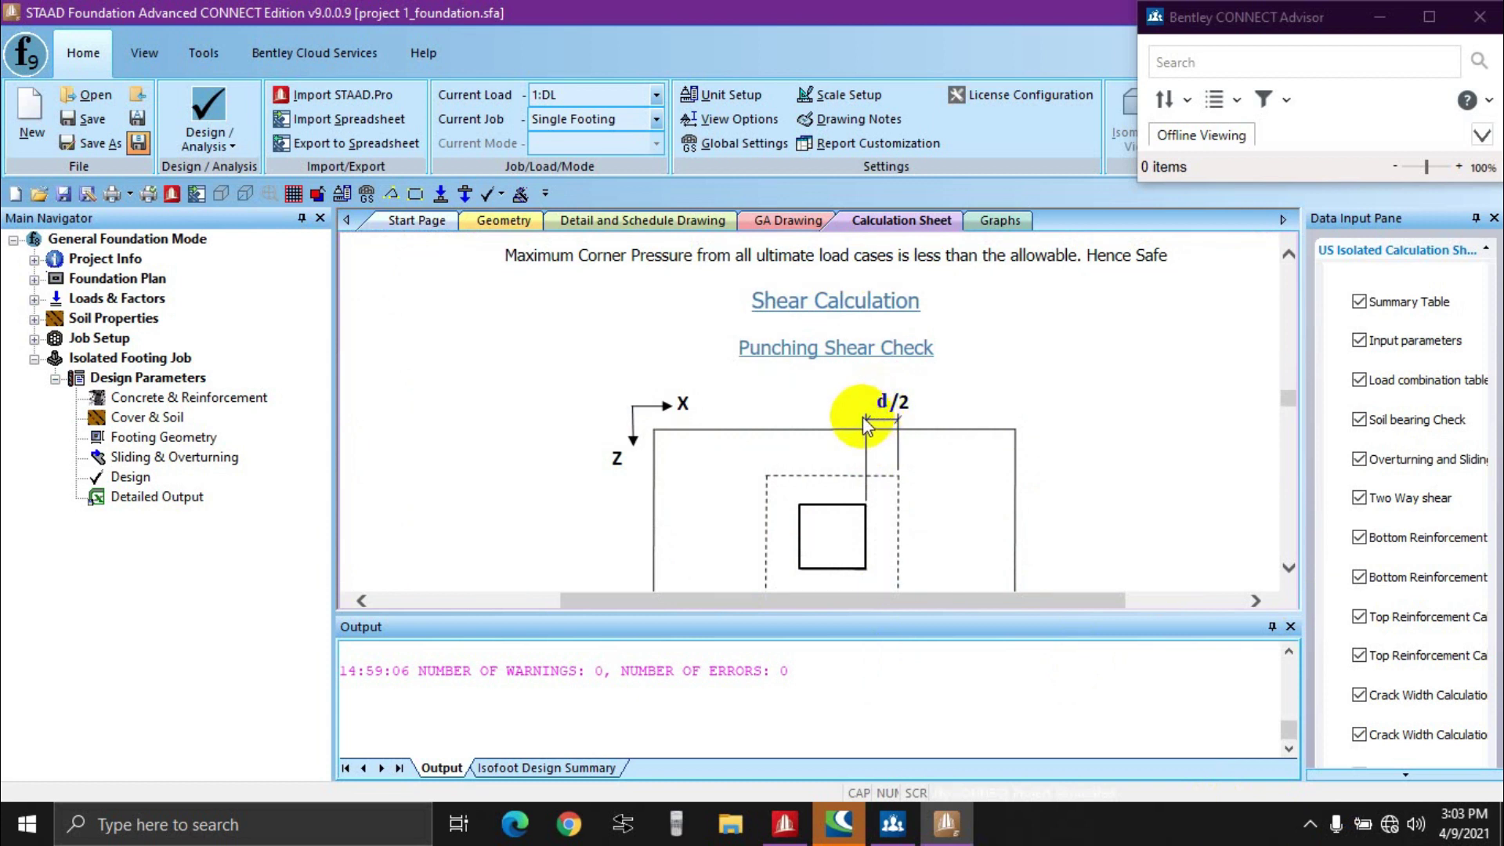
scroll(887, 356, down, 2)
scroll(887, 356, up, 1)
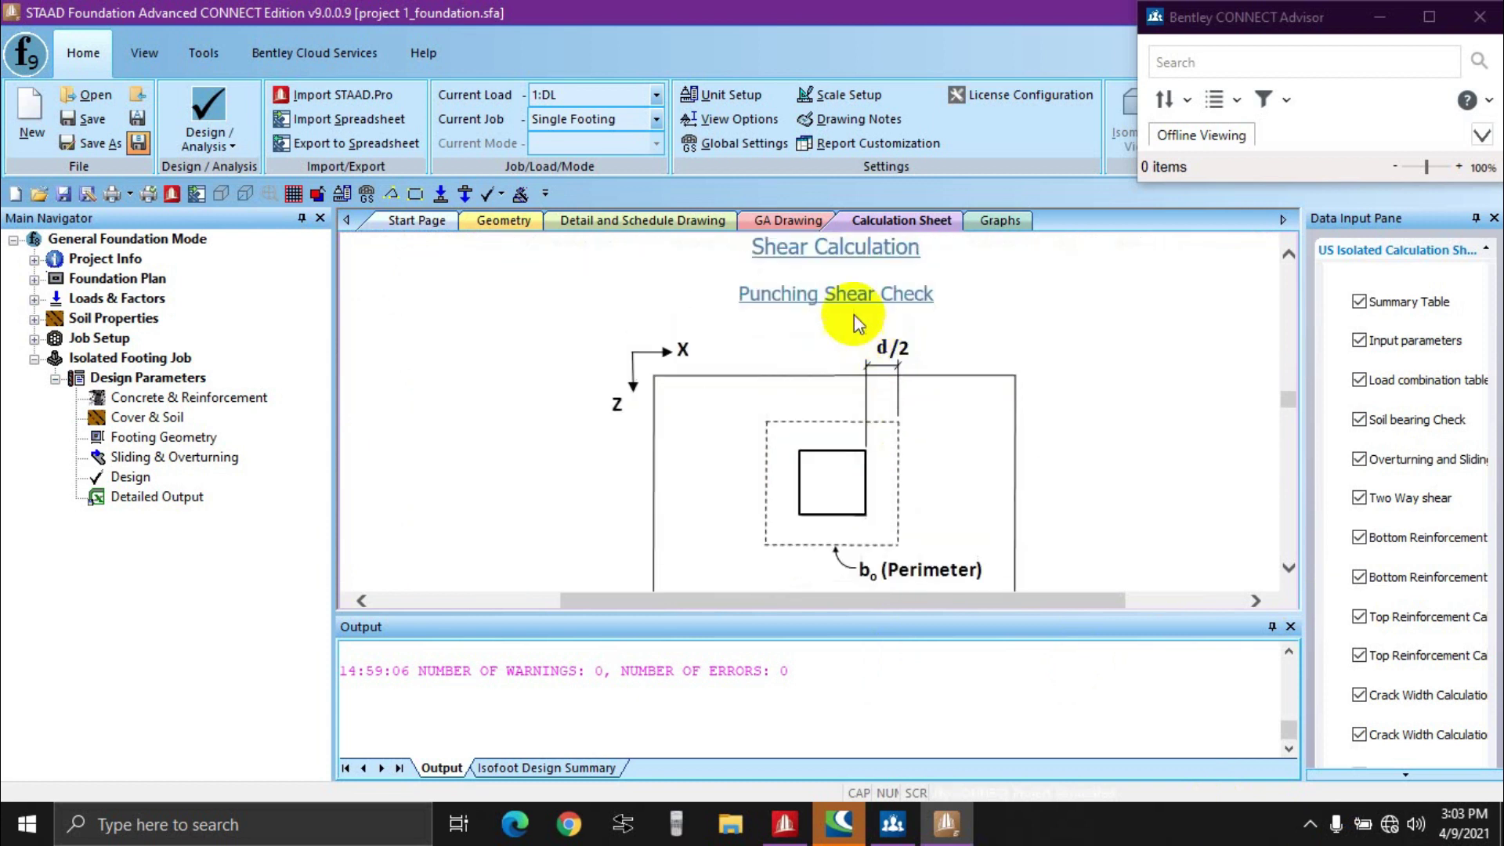
scroll(951, 292, down, 3)
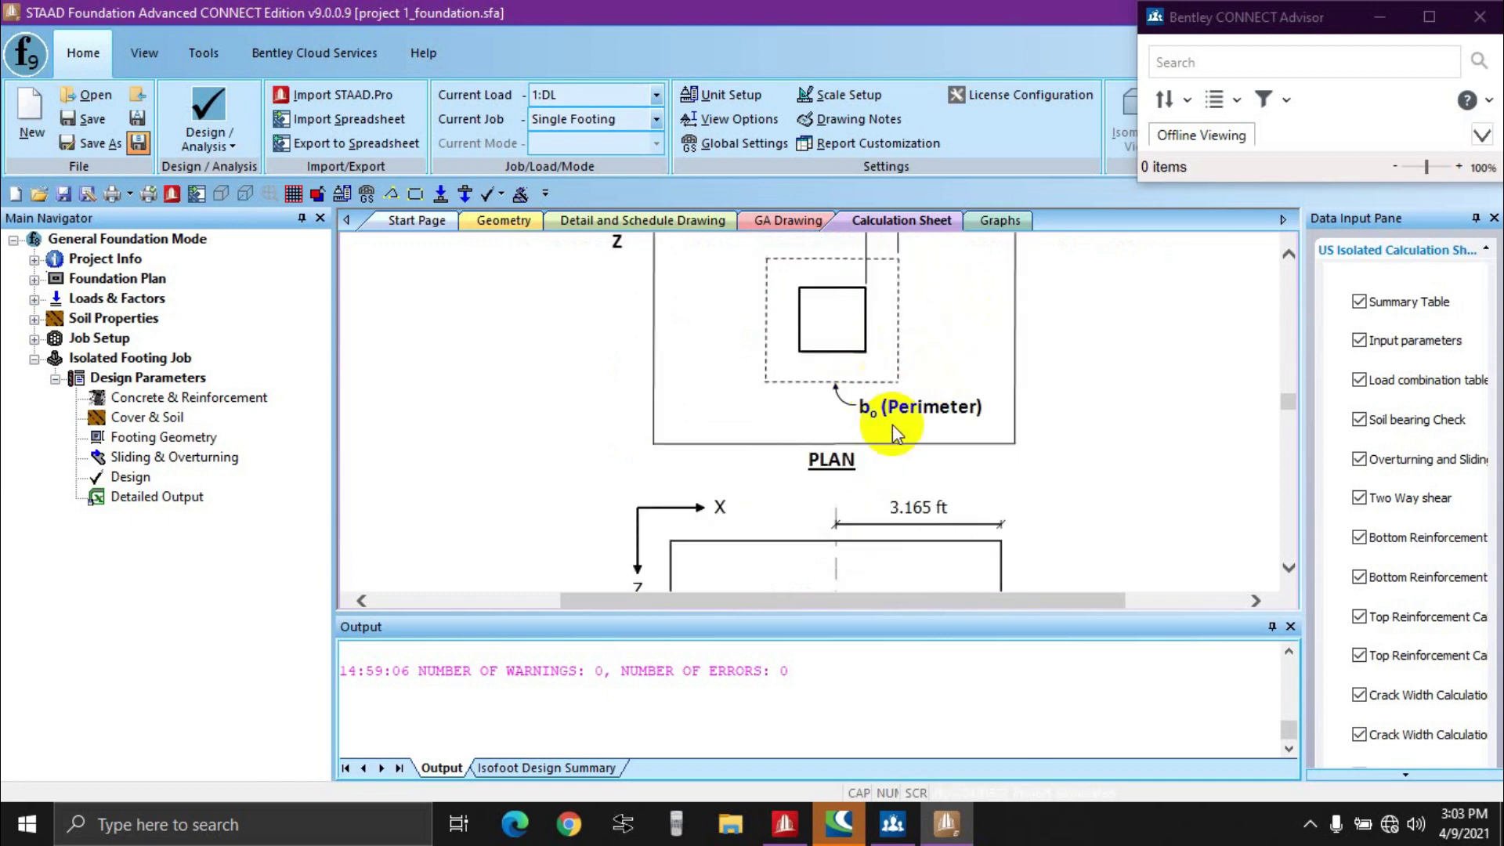
scroll(891, 425, up, 2)
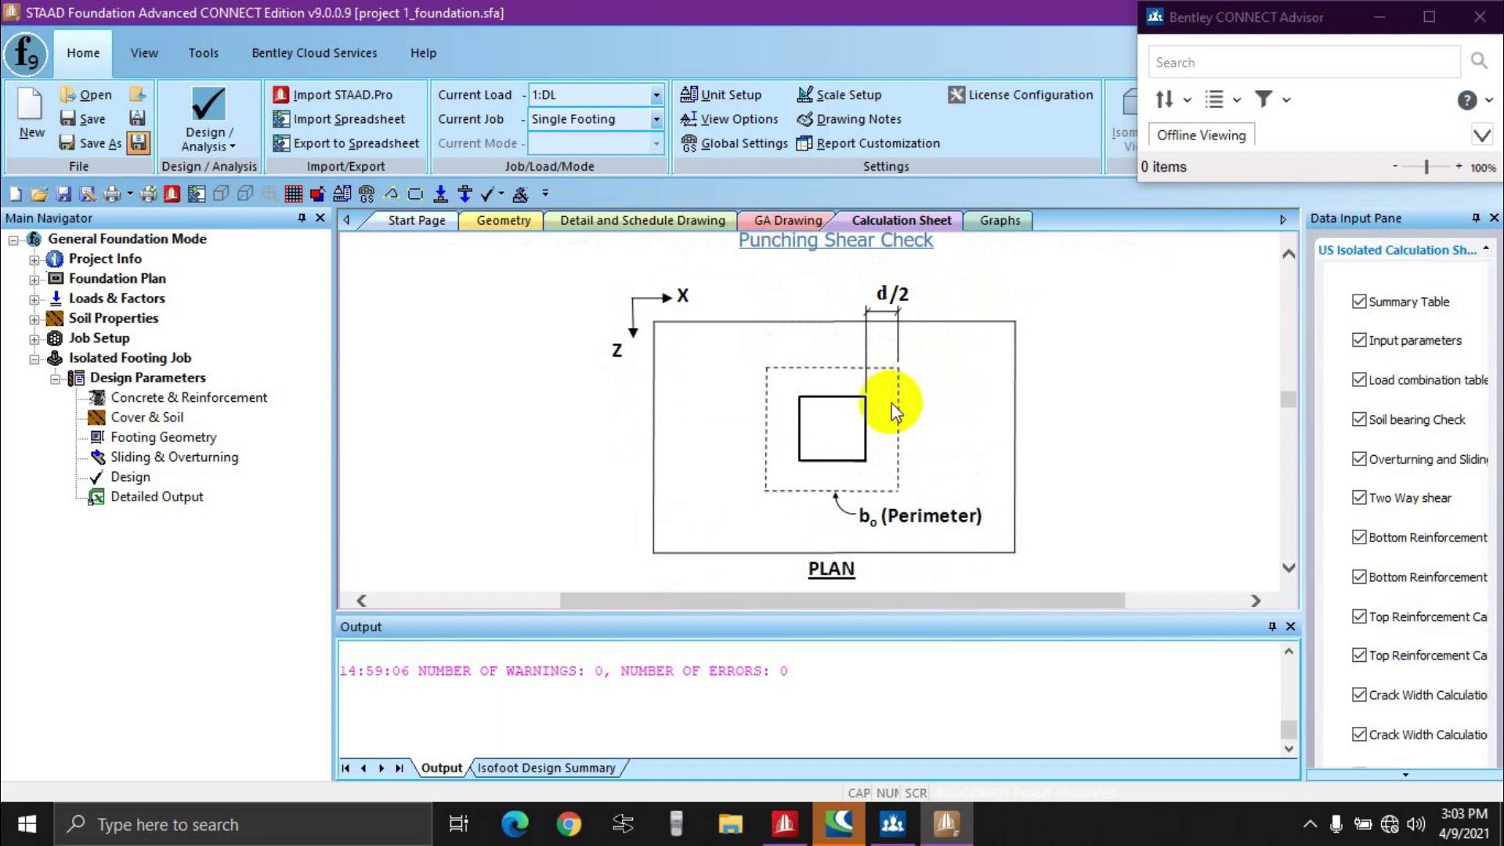
scroll(900, 380, down, 3)
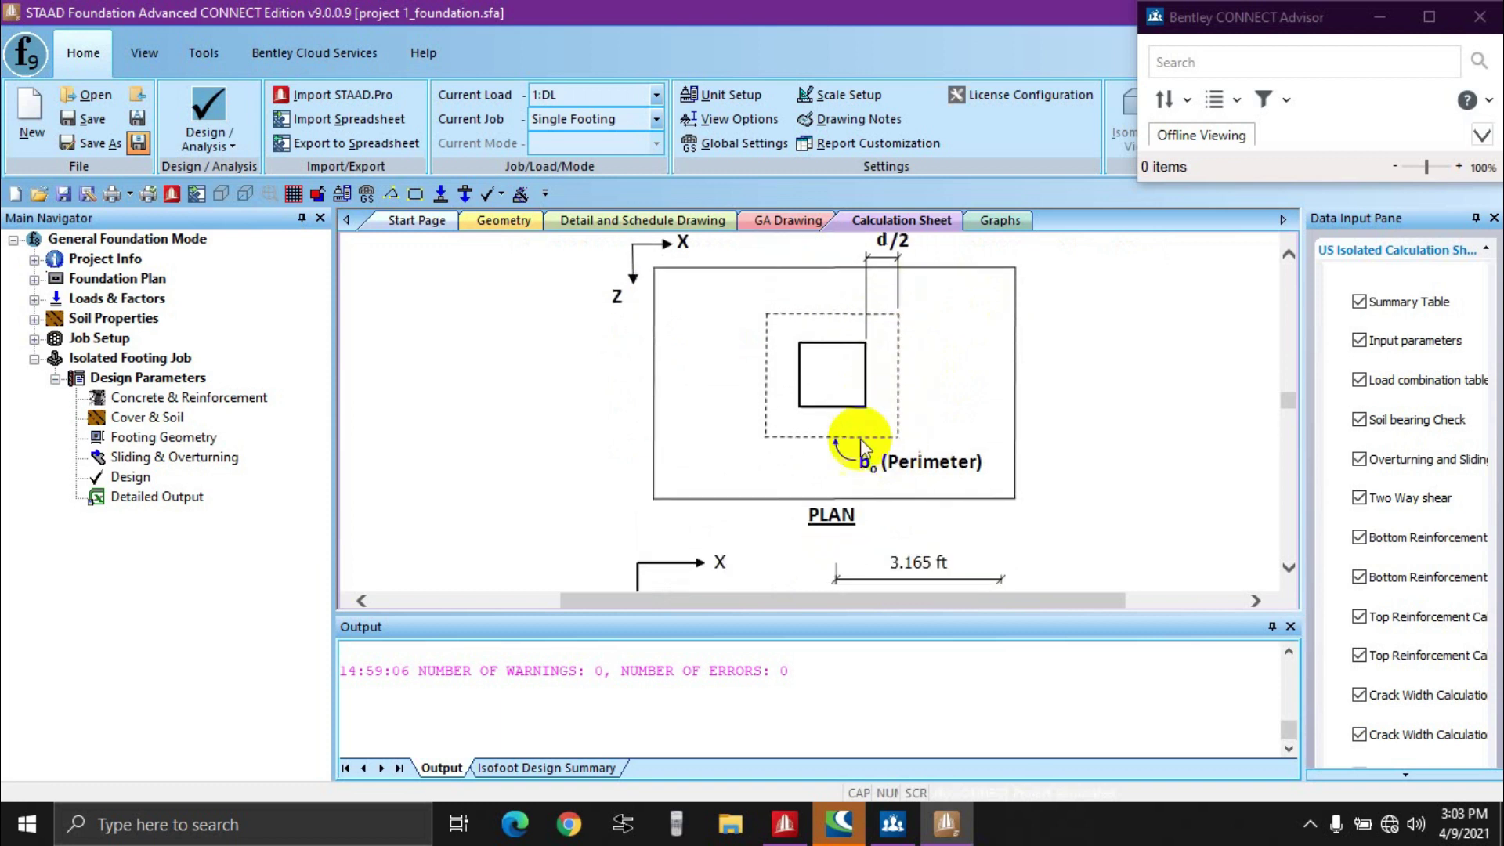
scroll(925, 470, down, 3)
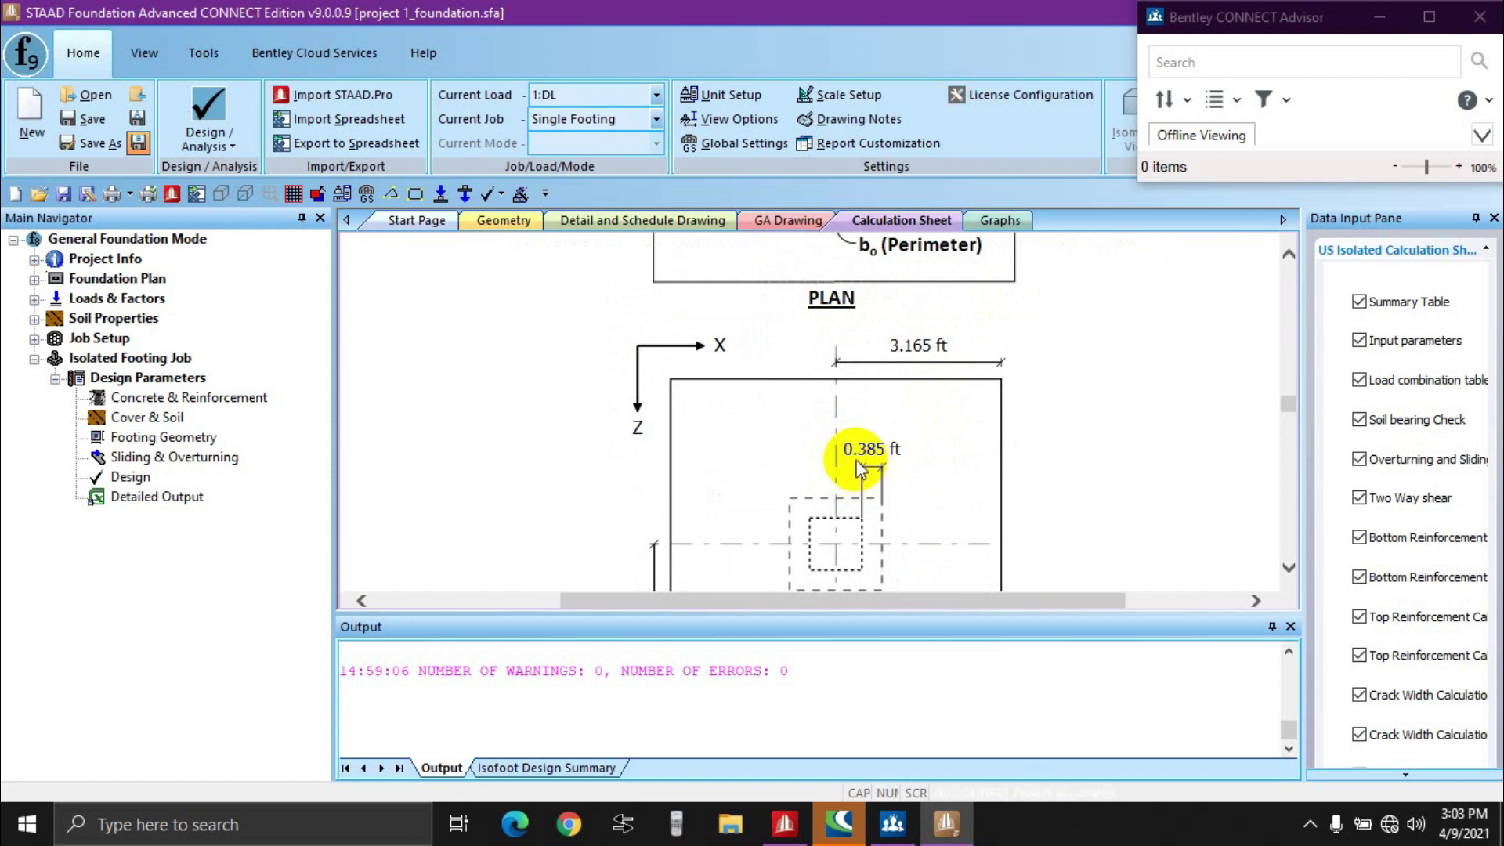
scroll(890, 448, down, 3)
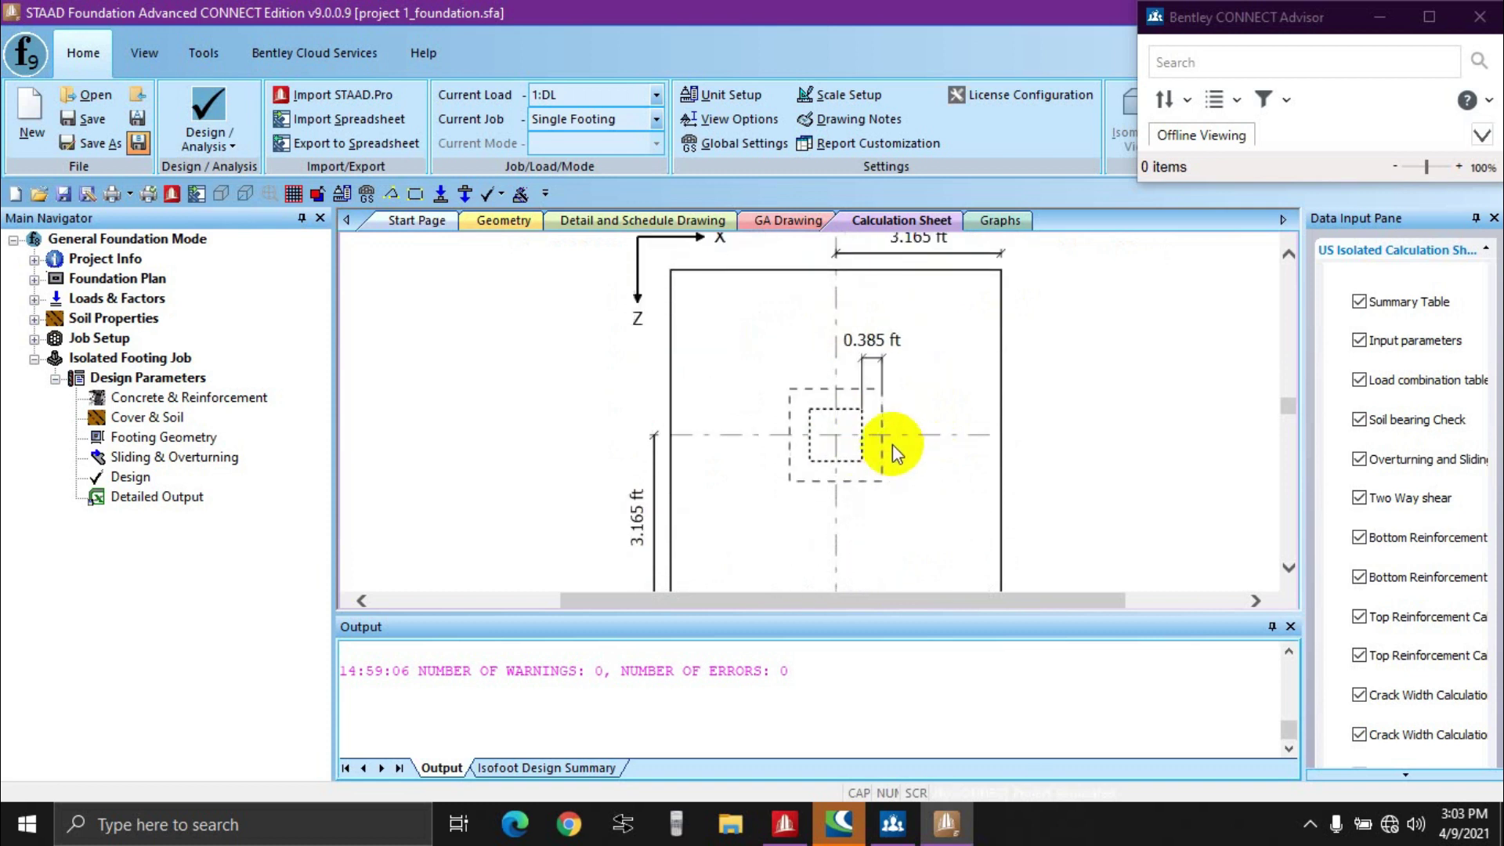
scroll(937, 407, down, 9)
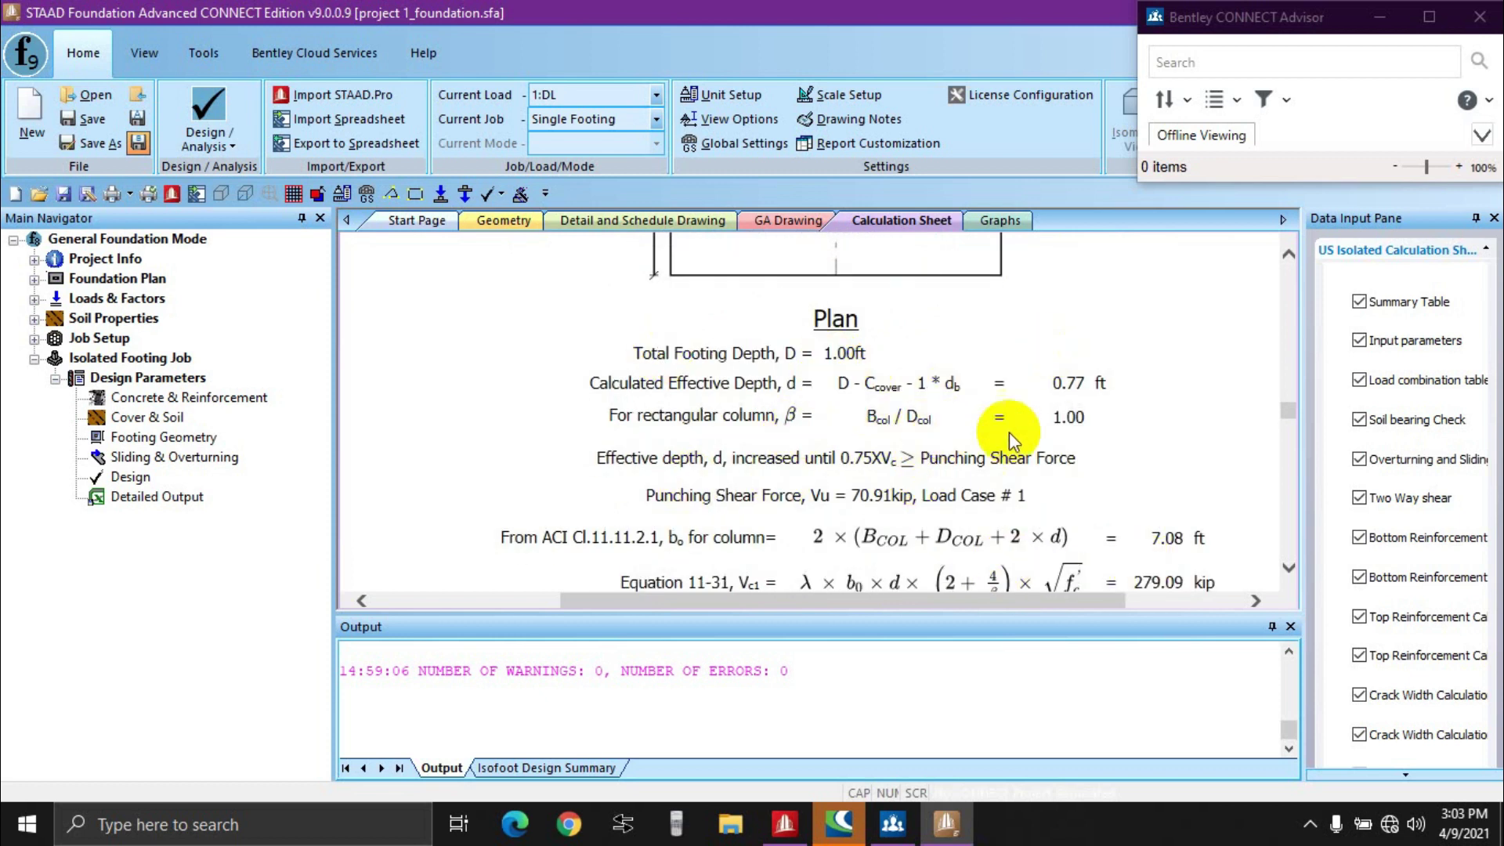
scroll(1009, 431, down, 9)
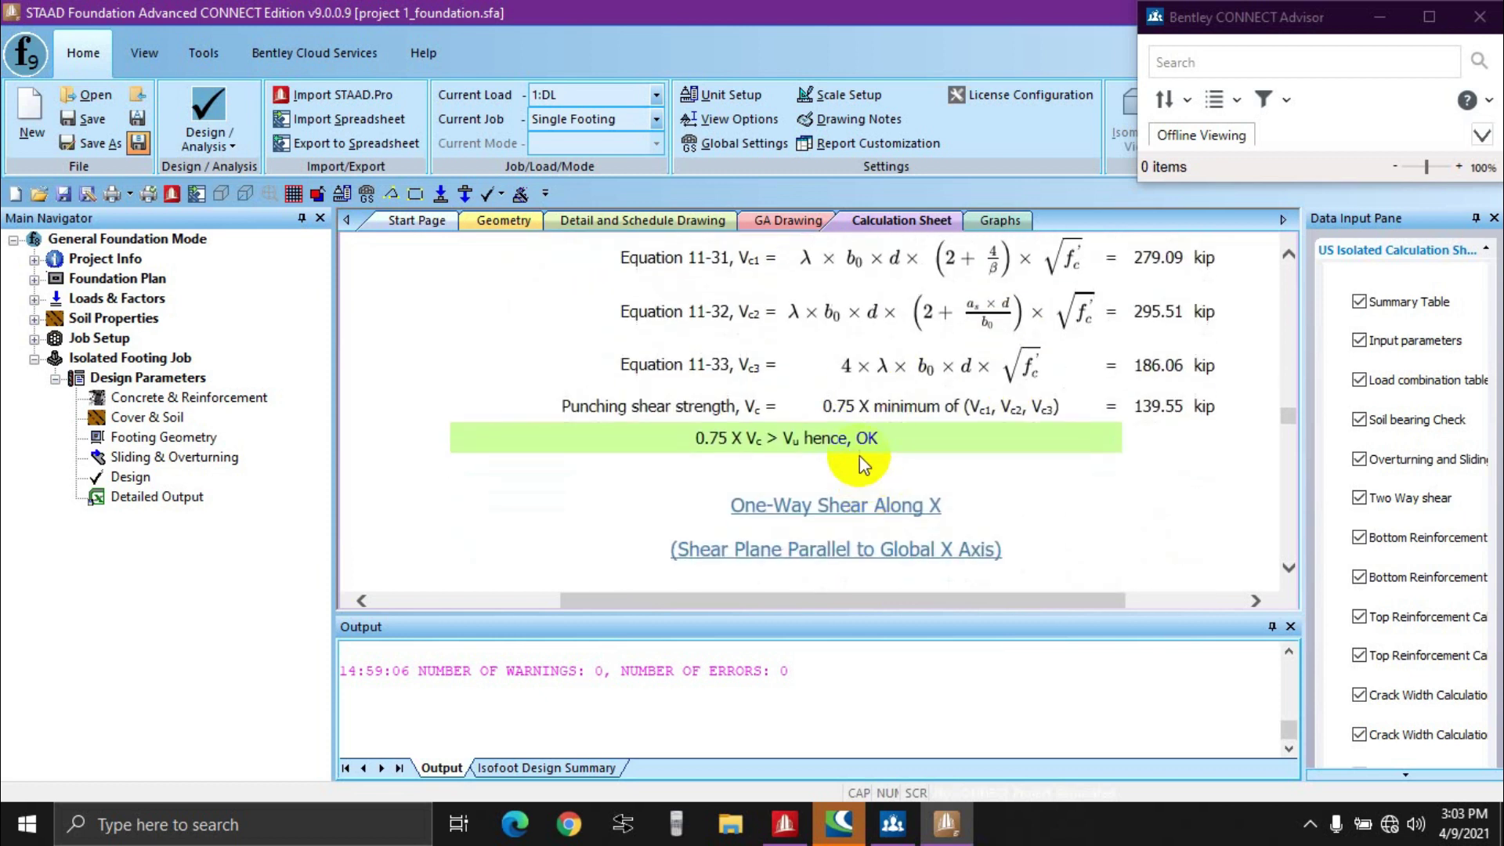
drag(857, 445, 891, 446)
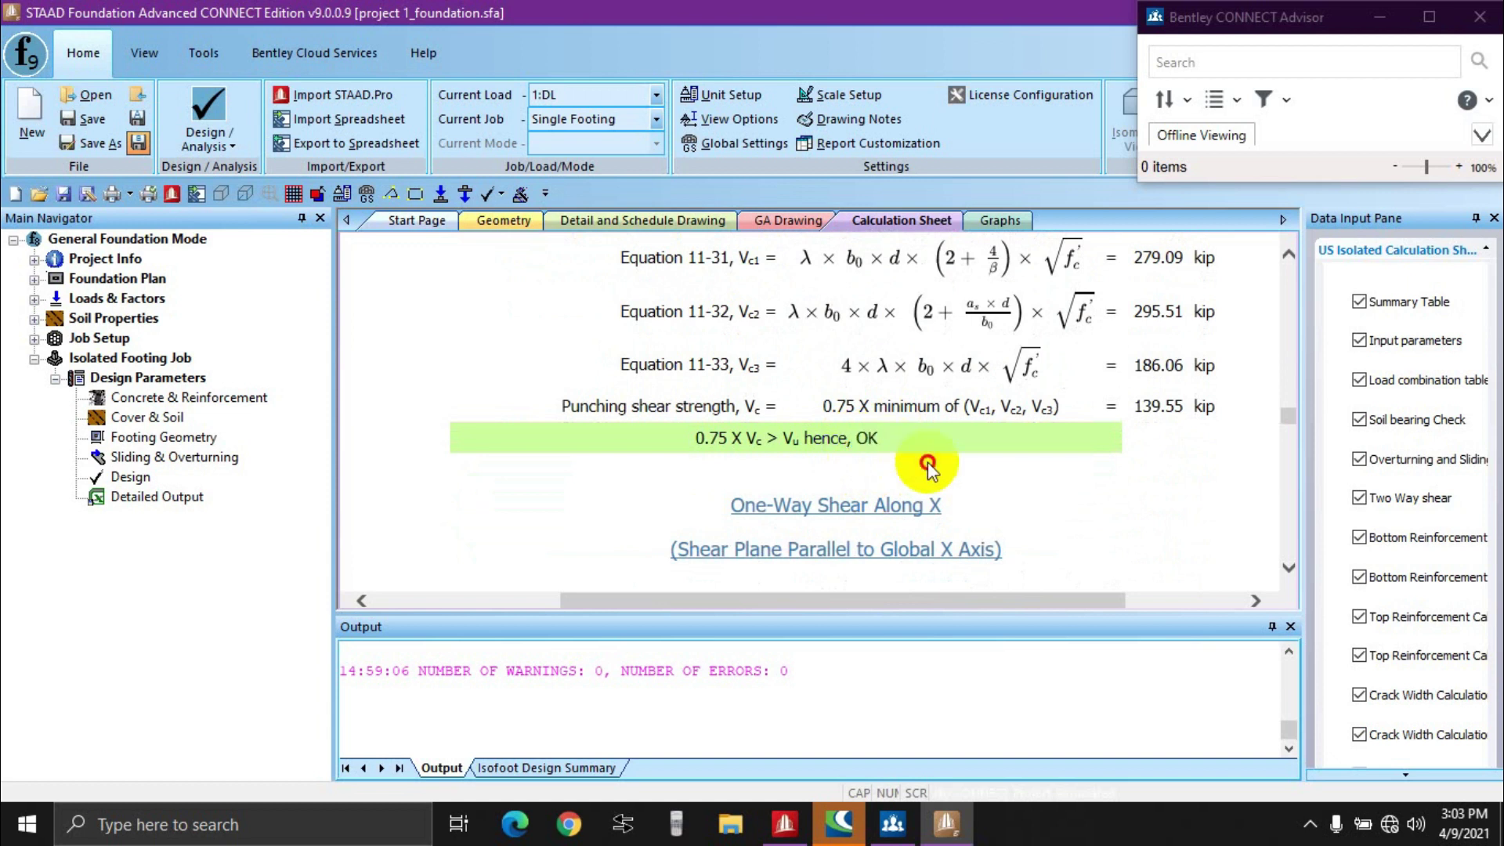
Step: Review the One-Way Shear Along X check, including its plan, critical section distance and comparison of shear strength with shear force
scroll(927, 462, down, 3)
scroll(993, 392, down, 2)
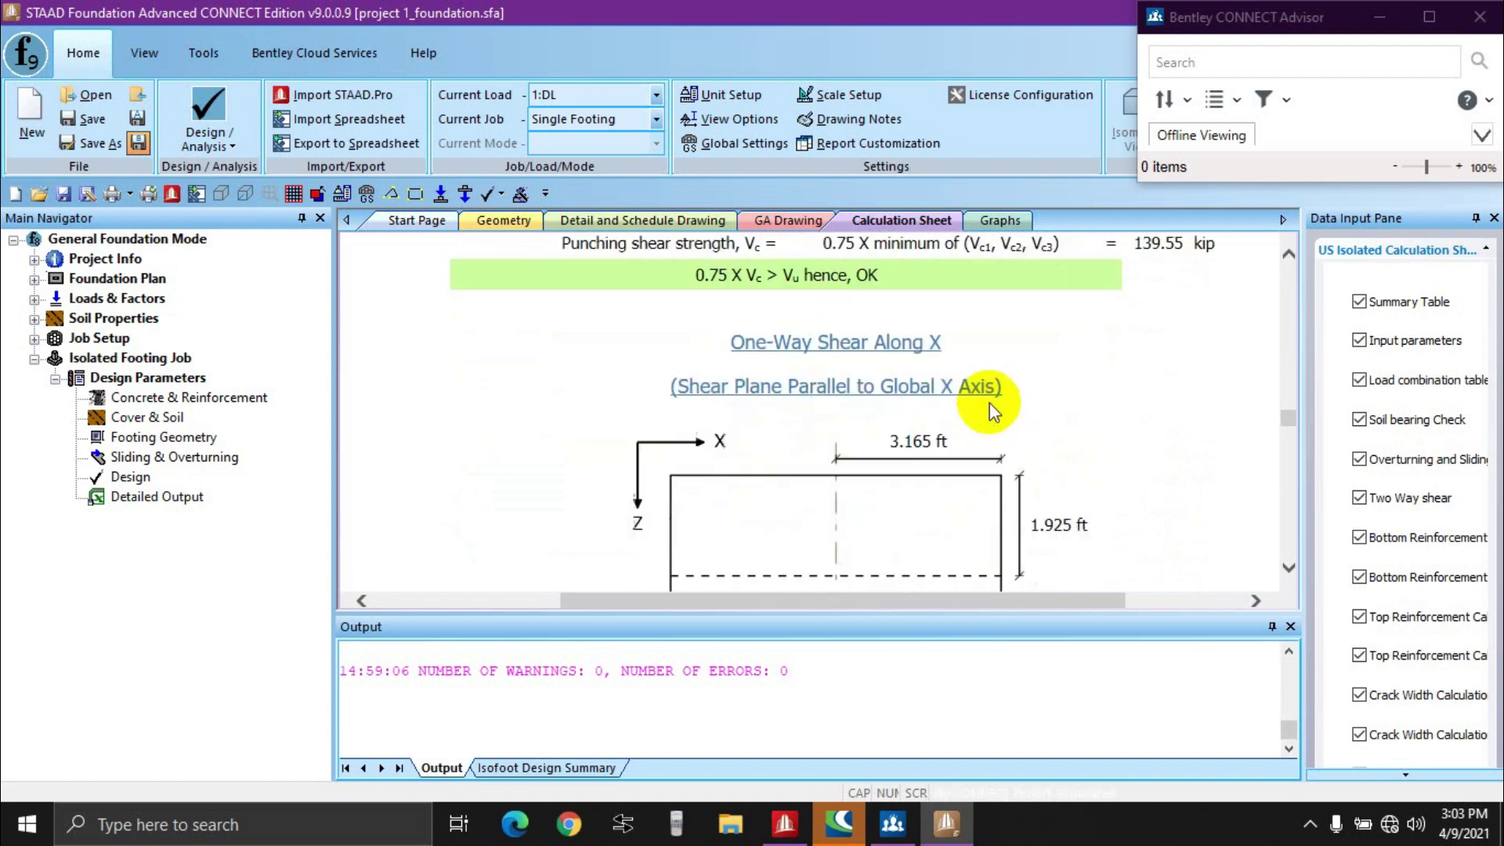
scroll(722, 292, down, 2)
scroll(722, 319, up, 2)
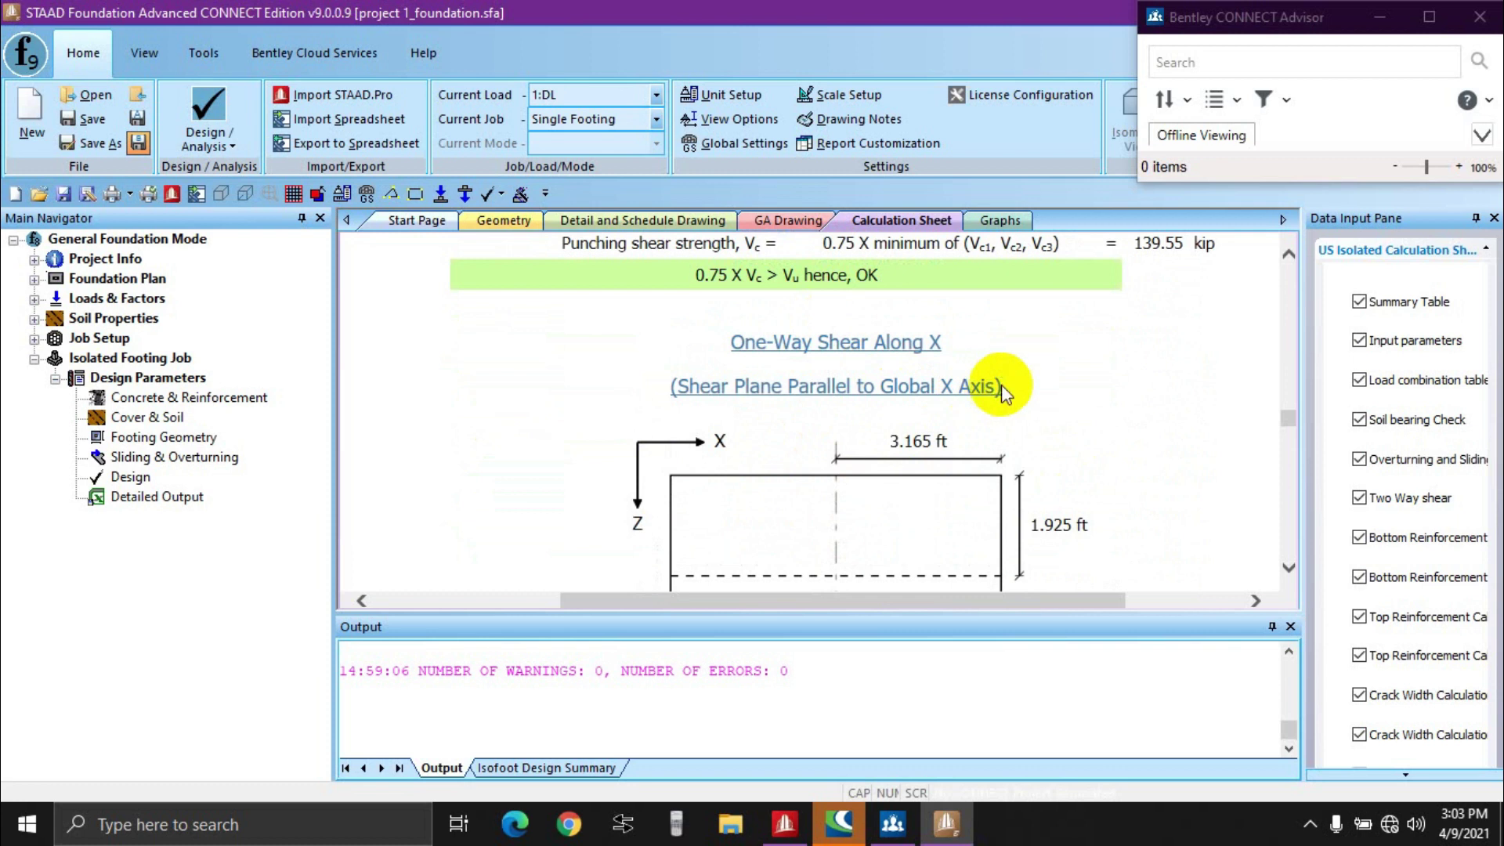
scroll(1039, 450, down, 10)
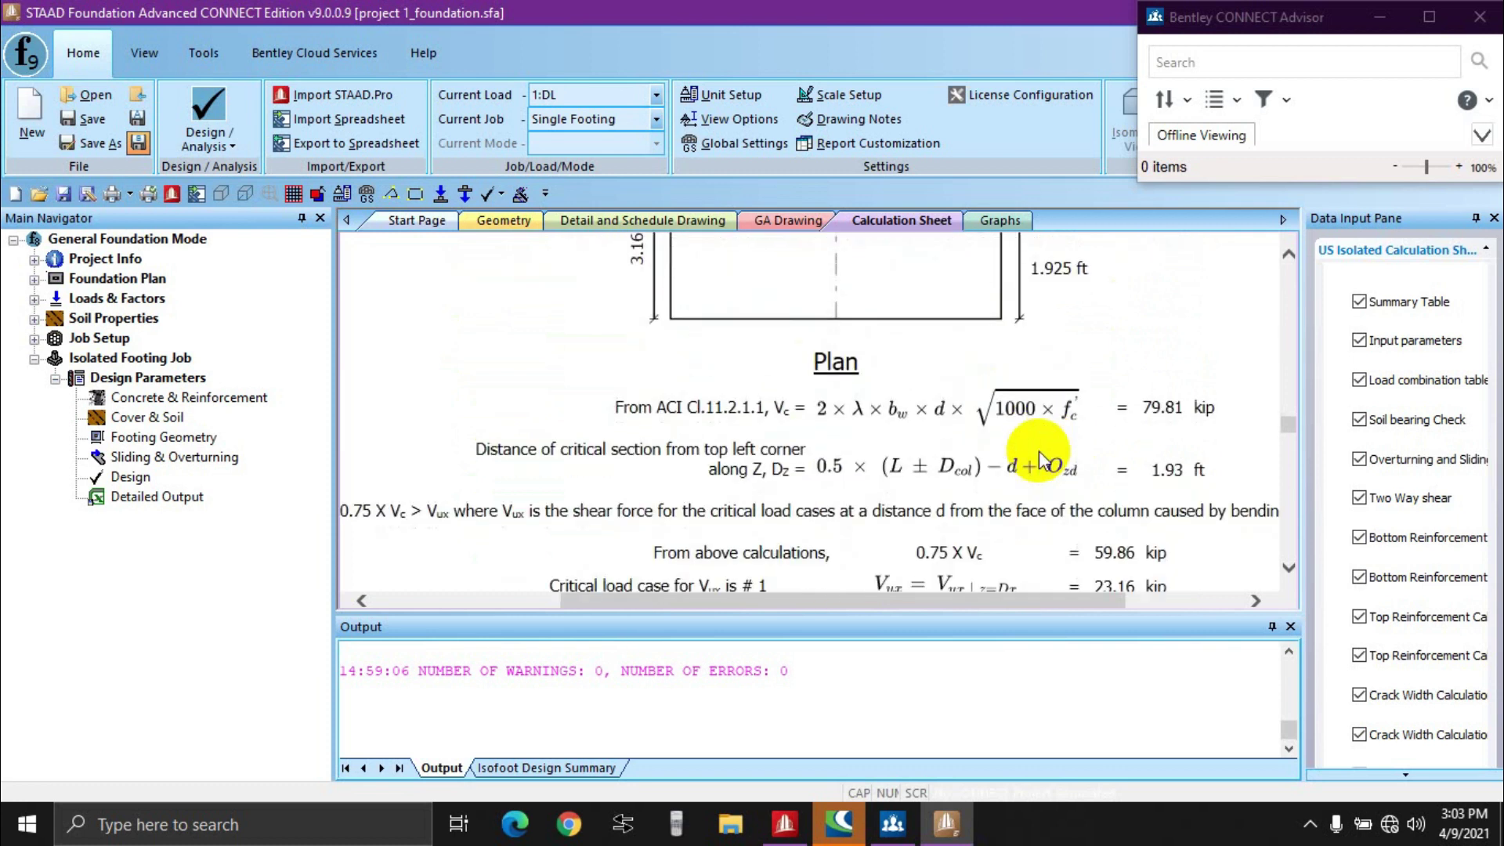
scroll(1041, 462, down, 1)
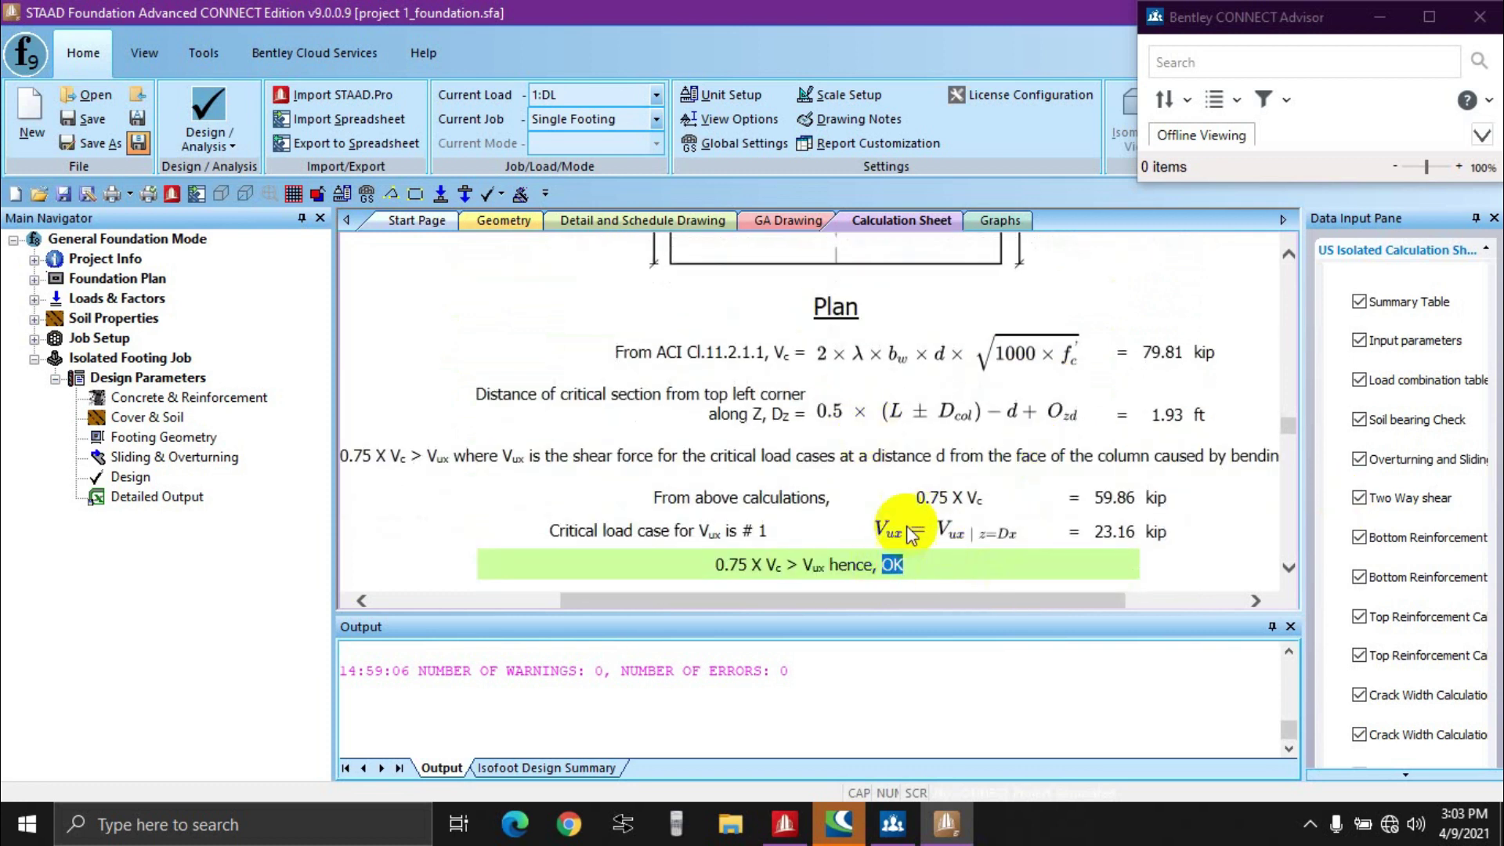
Step: Review the One-Way Shear Along Z check with its plan, critical section distance and shear force comparison
scroll(909, 532, down, 4)
scroll(979, 419, down, 12)
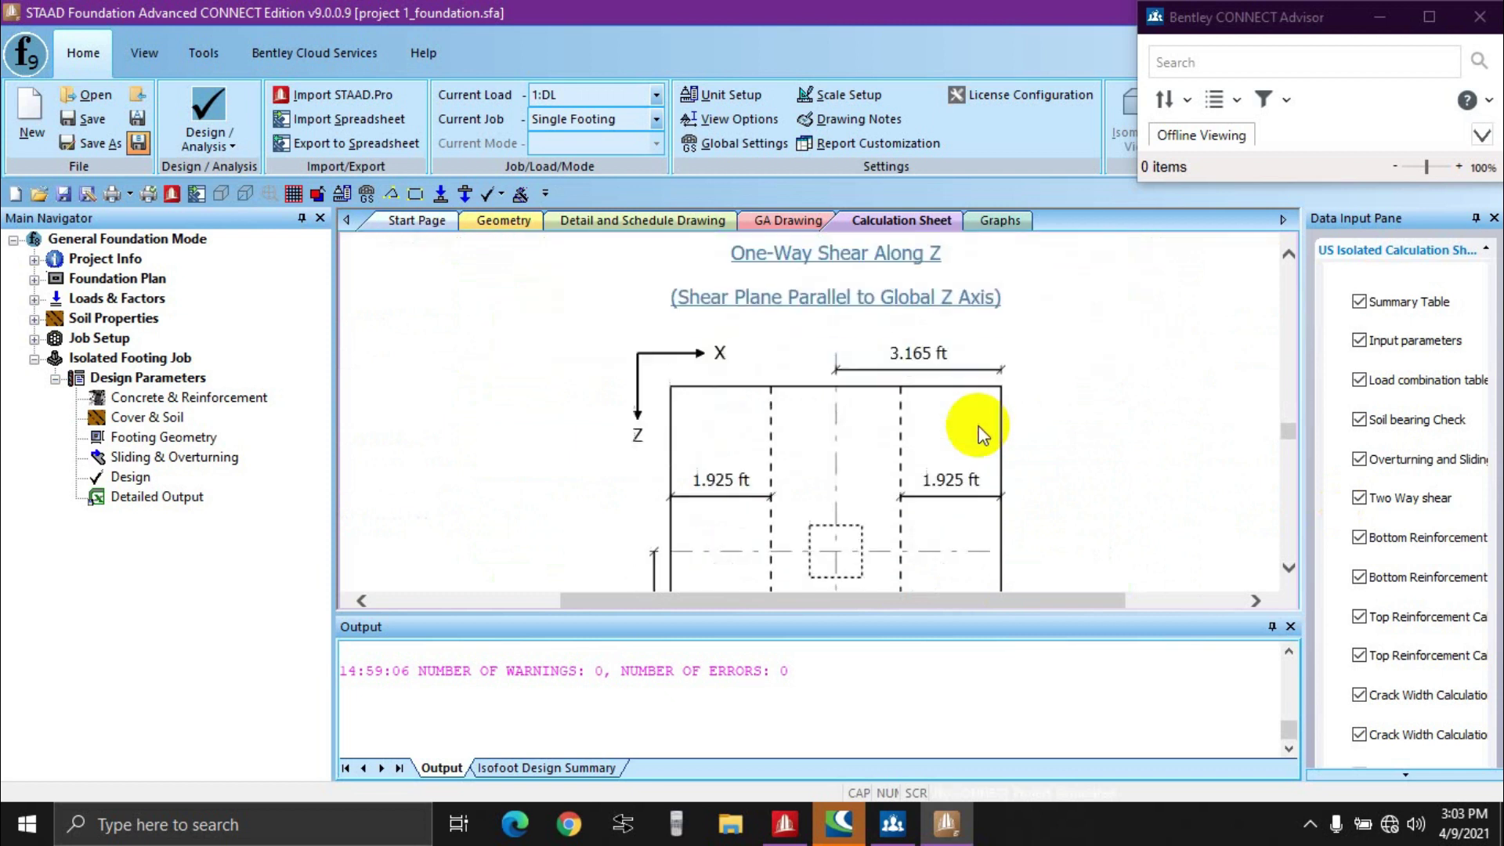
scroll(800, 356, up, 6)
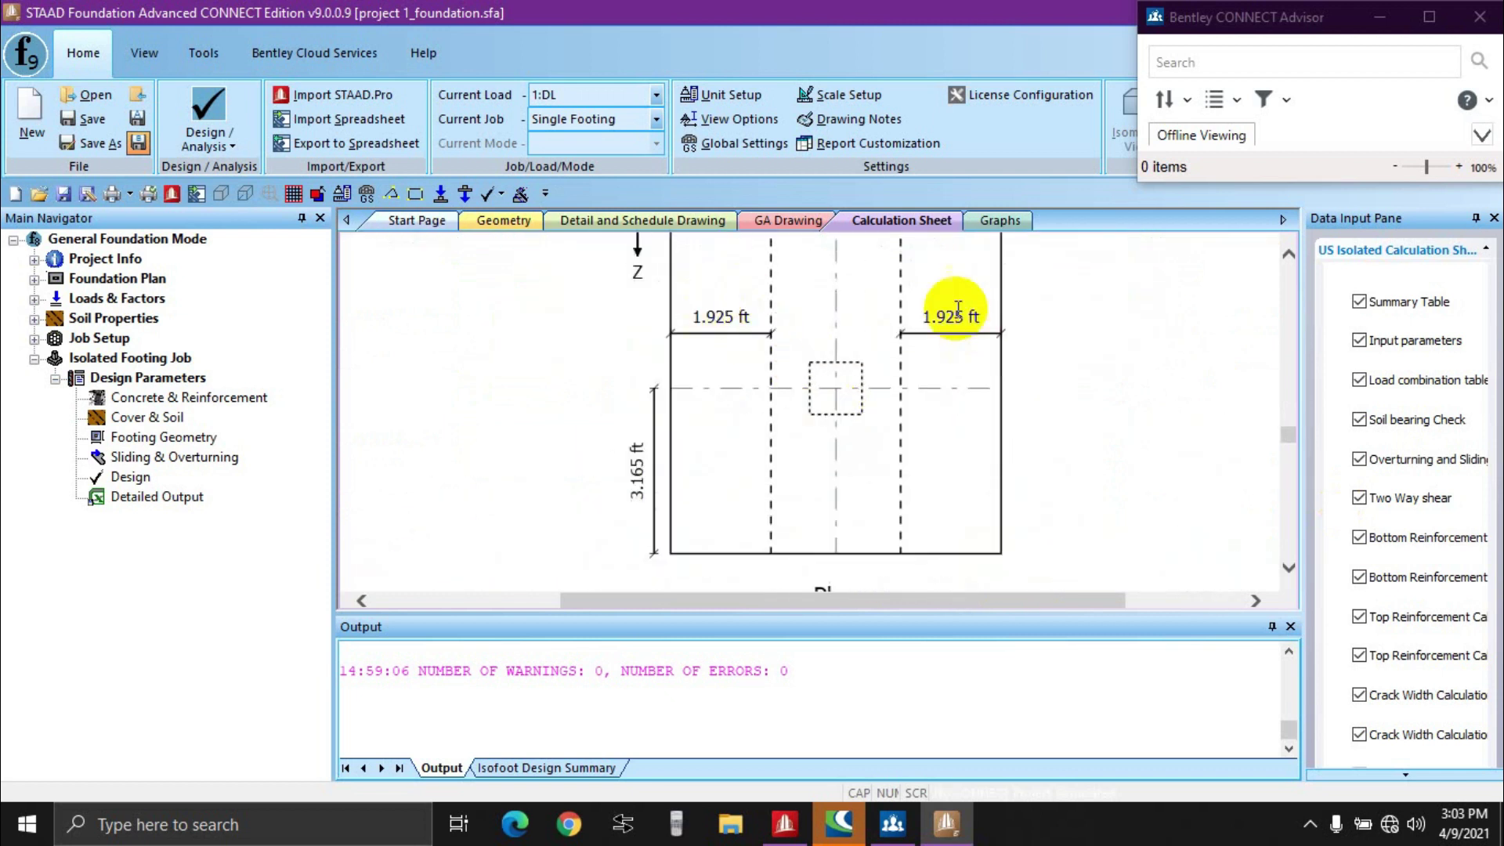
scroll(917, 452, down, 6)
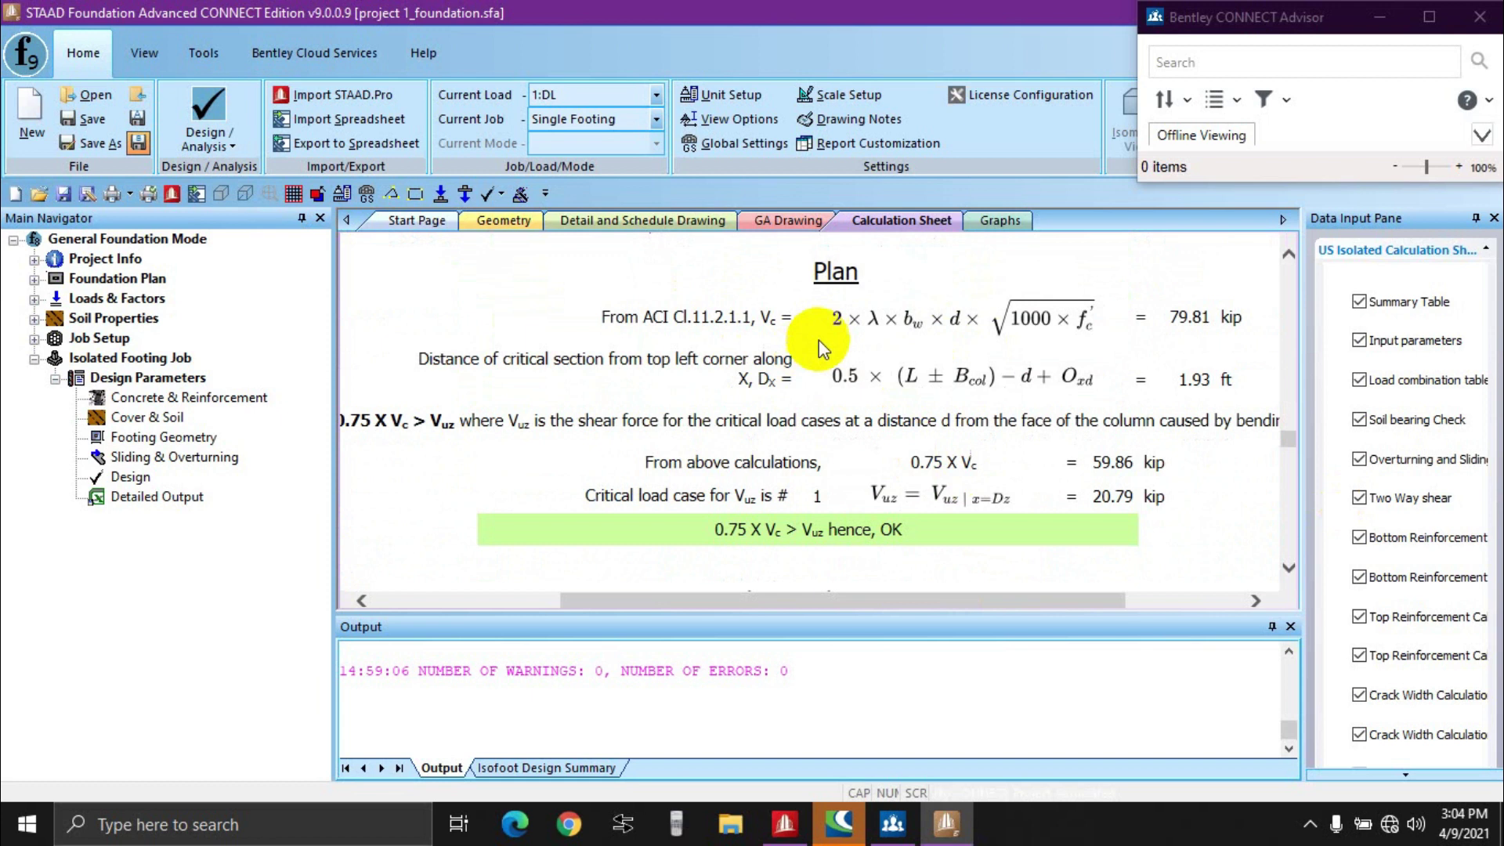
Step: Review Flexure About Z-Axis and the bottom reinforcement design parallel to the X axis, through required steel area, bar size and spacing
scroll(884, 515, down, 8)
scroll(884, 522, up, 3)
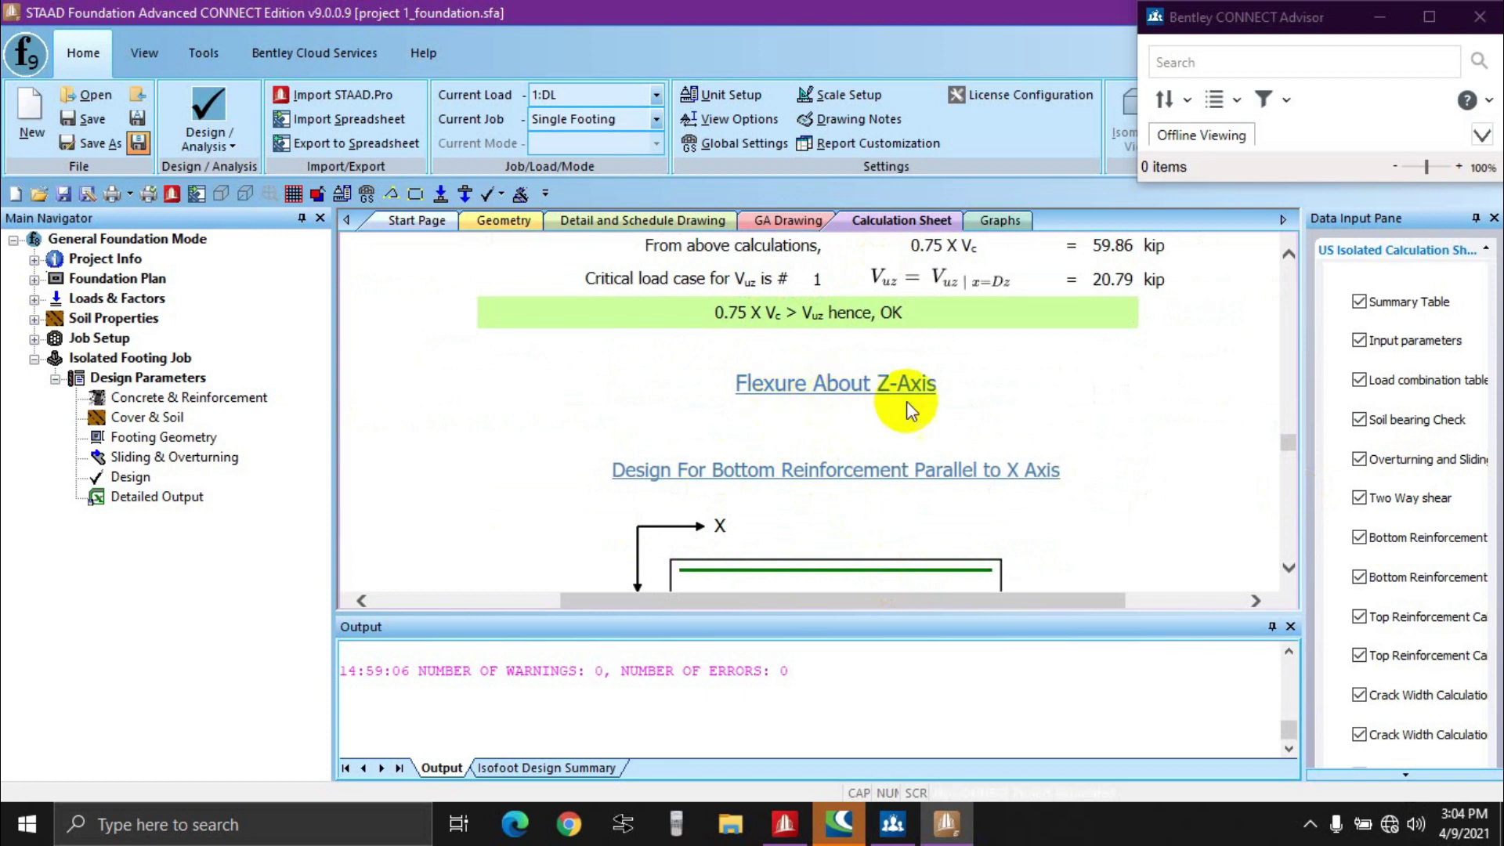
scroll(907, 402, down, 2)
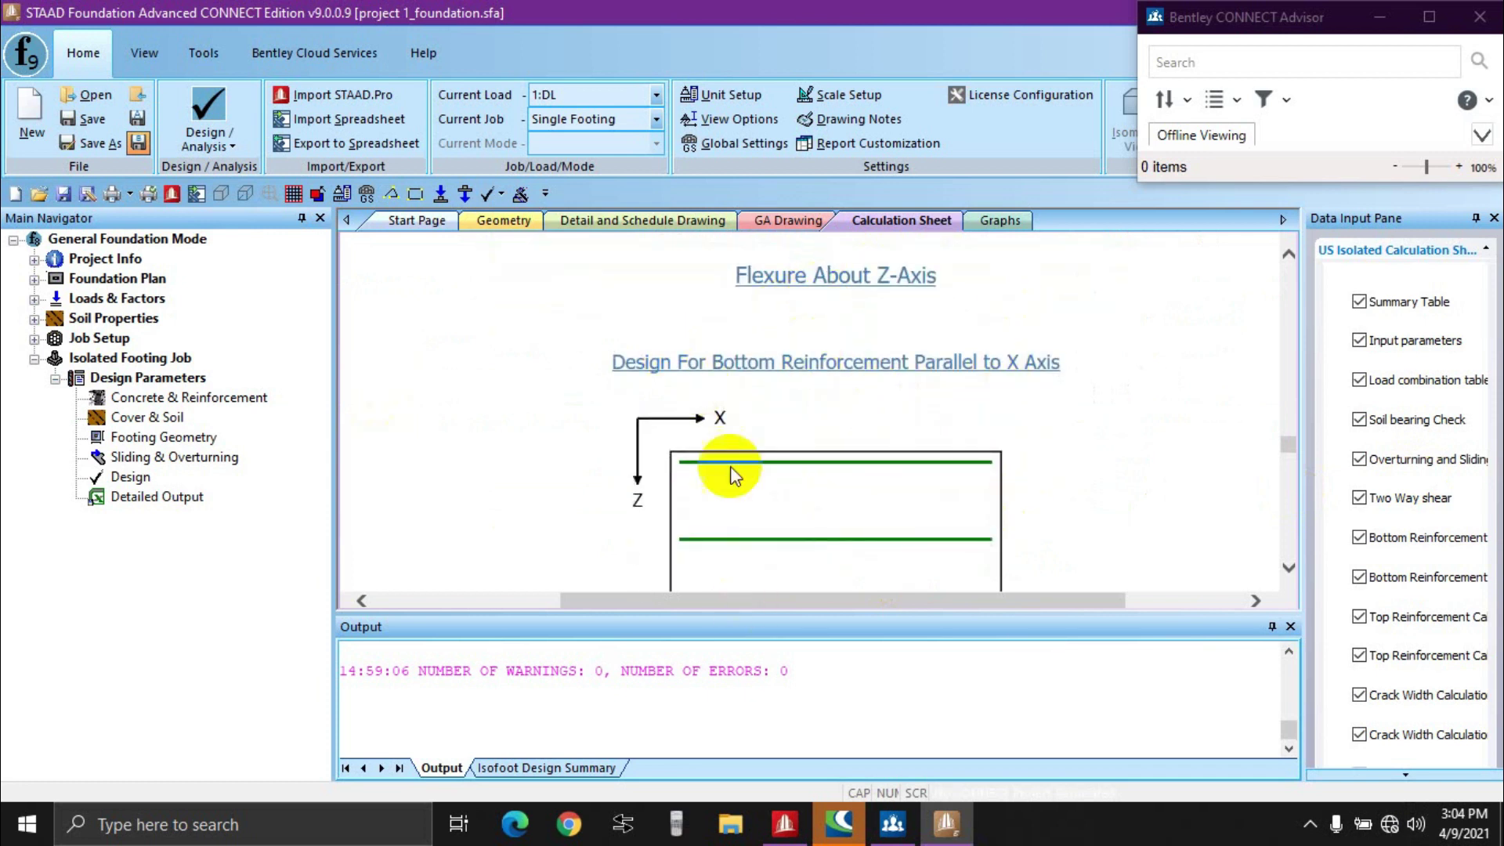
scroll(823, 427, down, 5)
scroll(835, 432, down, 10)
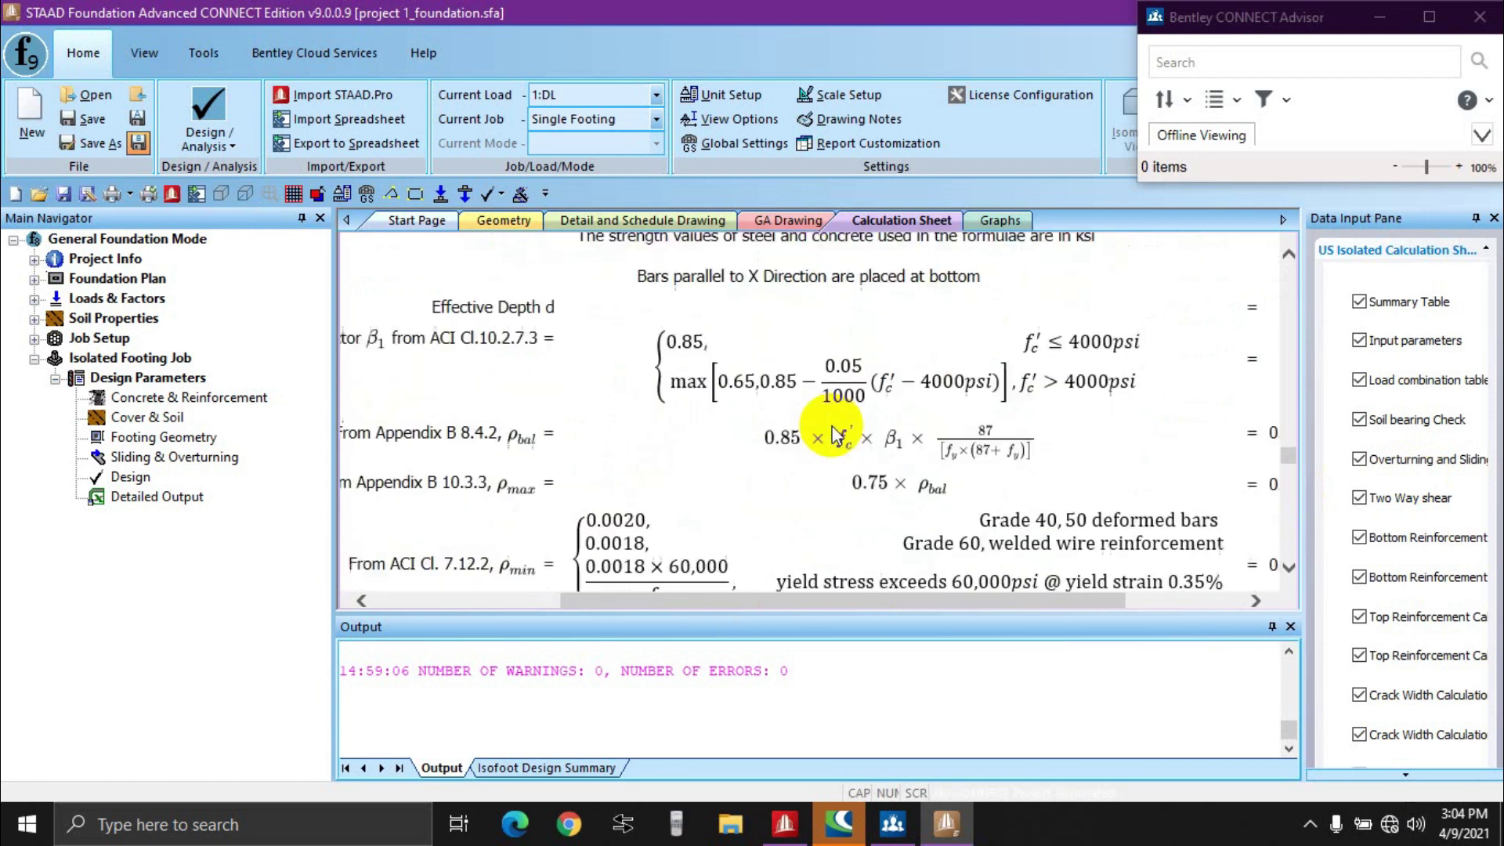
scroll(882, 450, down, 10)
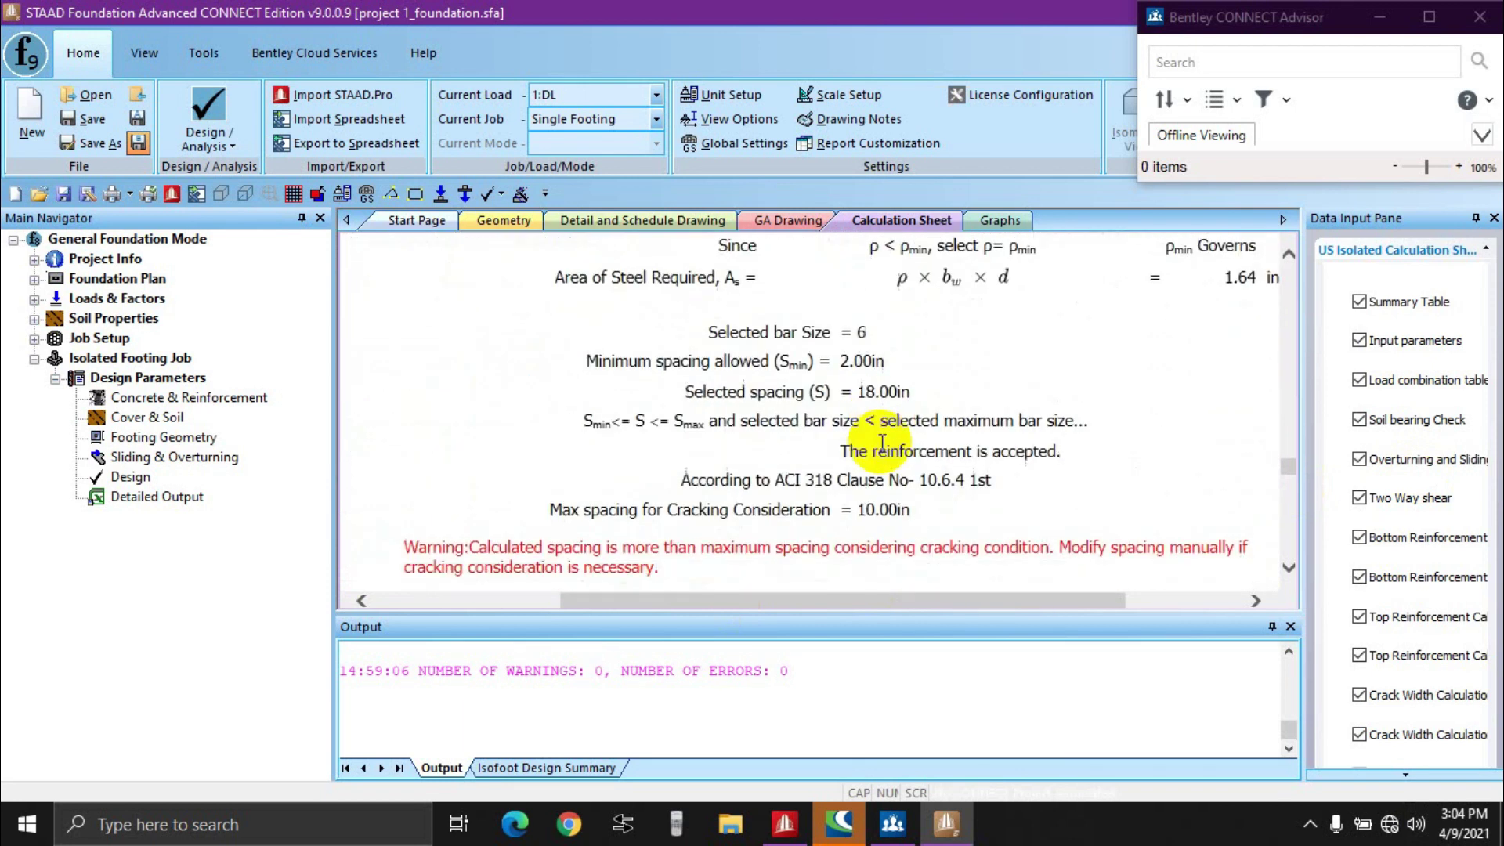
Step: Highlight and read the red note on calculated spacing and cracking in the design of bottom reinforcement parallel to the X axis
scroll(784, 416, up, 1)
drag(403, 330, 617, 336)
click(621, 336)
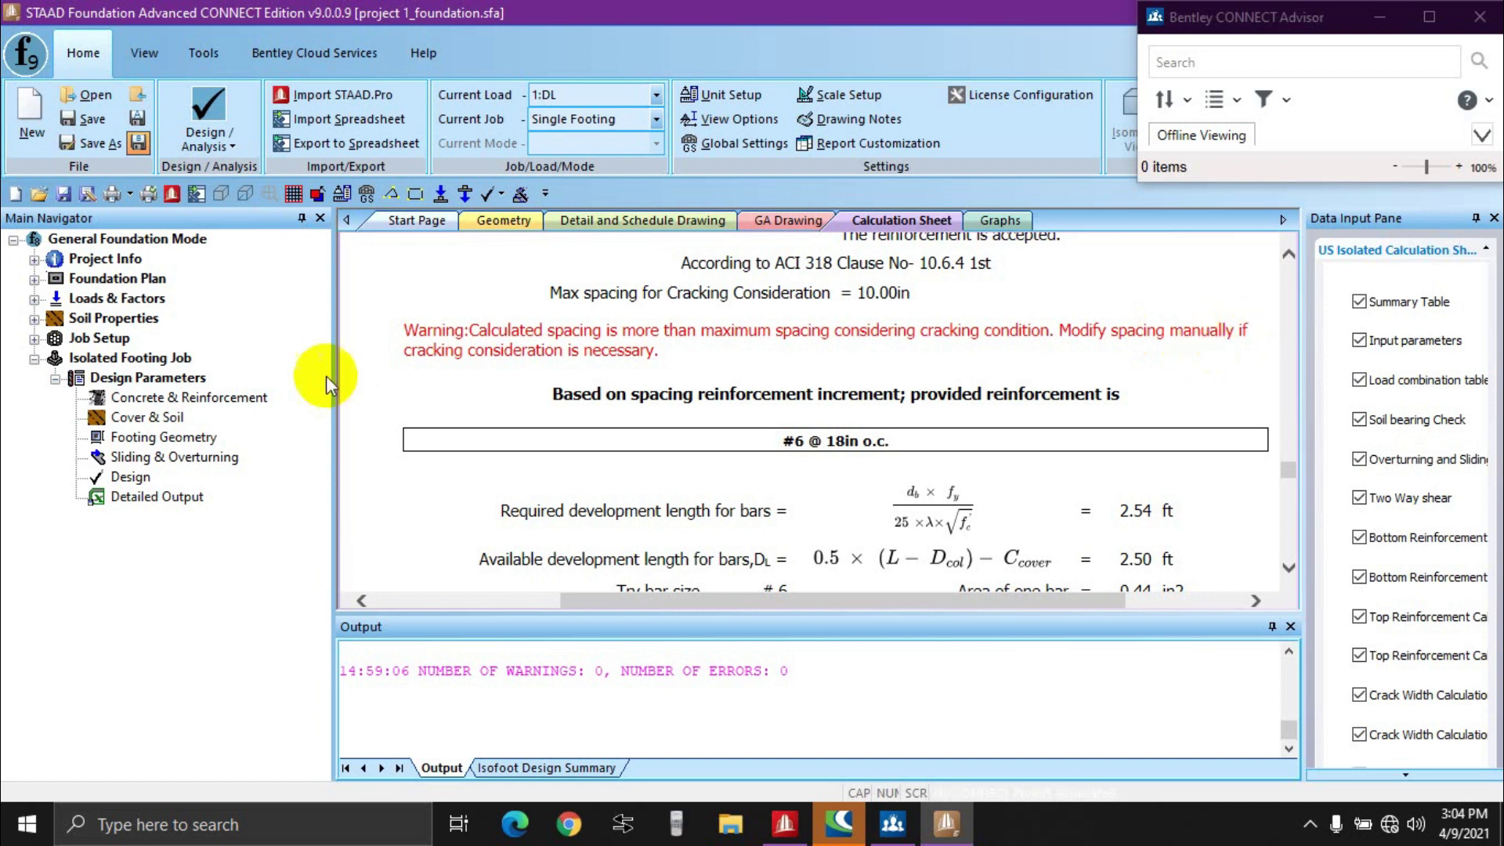
drag(659, 351, 398, 359)
click(467, 328)
mouse_move(479, 330)
mouse_down()
mouse_move(671, 350)
mouse_move(671, 363)
mouse_move(546, 360)
mouse_move(435, 329)
mouse_move(666, 345)
mouse_move(557, 350)
mouse_move(474, 330)
mouse_move(631, 335)
mouse_move(662, 355)
mouse_move(470, 330)
mouse_up()
click(637, 343)
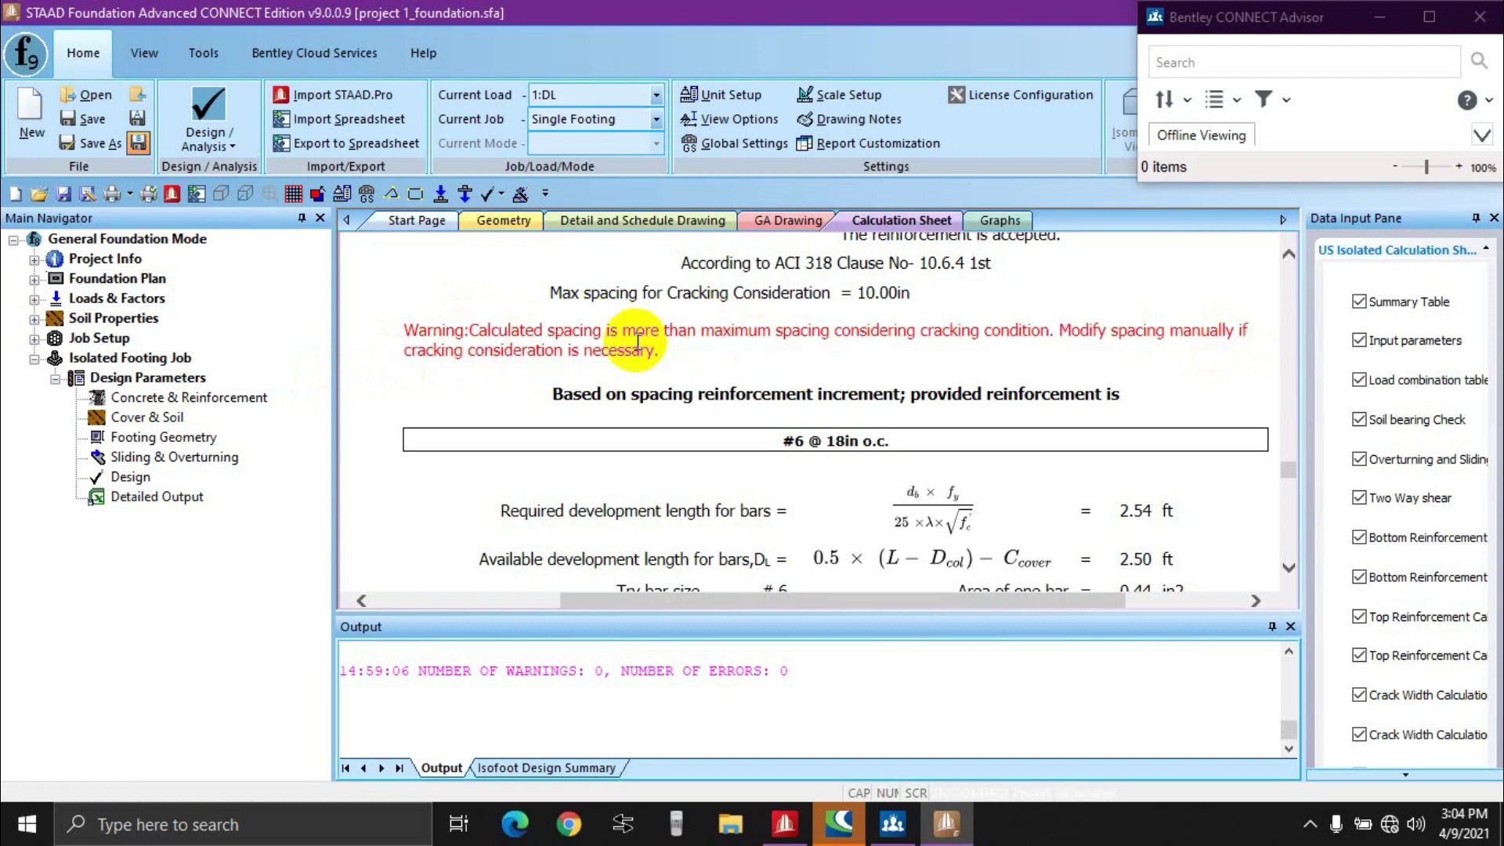
drag(655, 352, 472, 330)
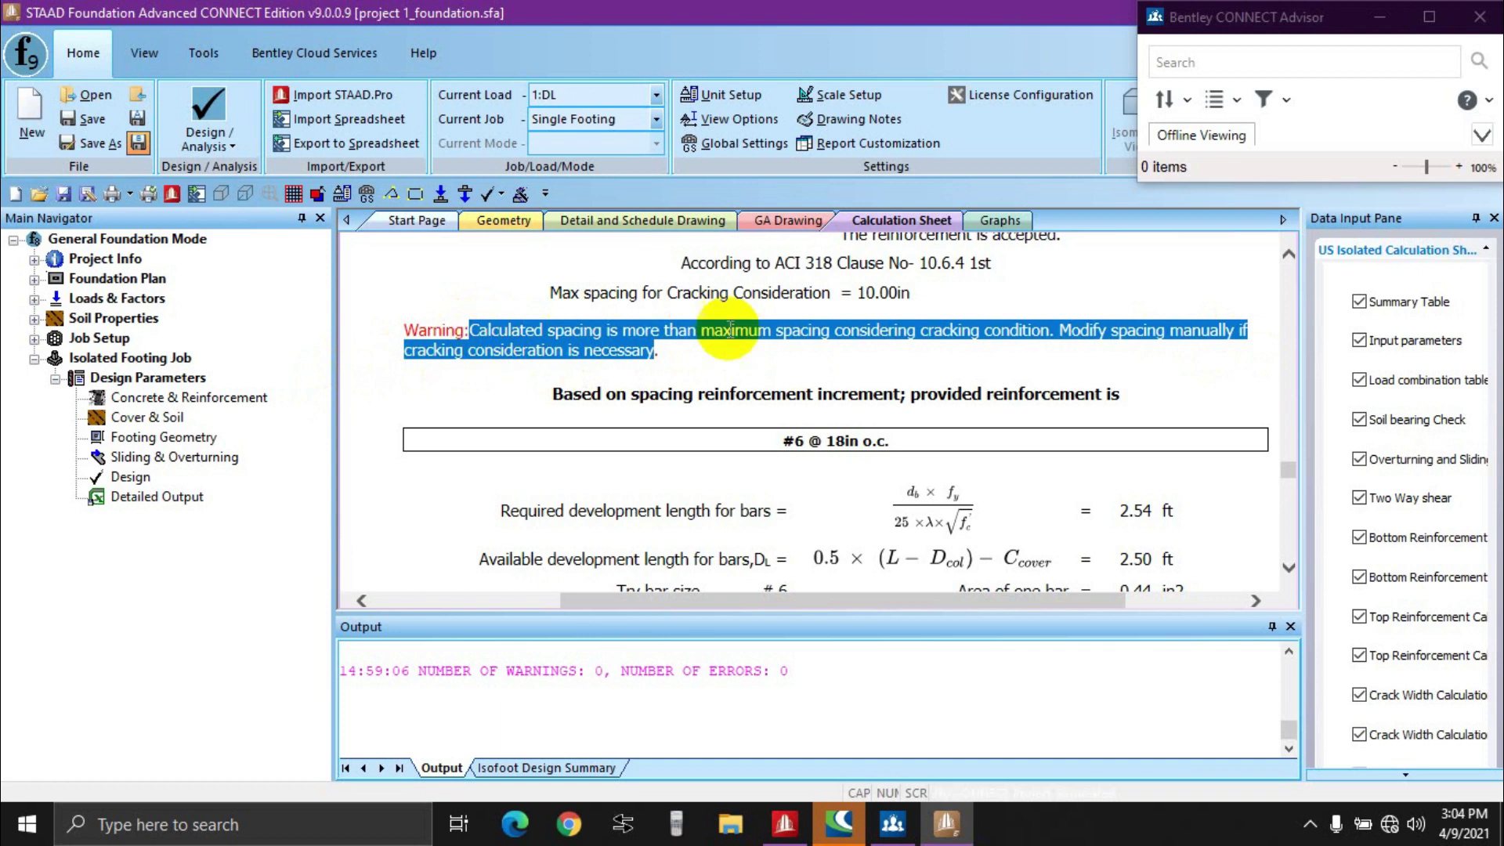
click(682, 357)
drag(666, 355, 472, 330)
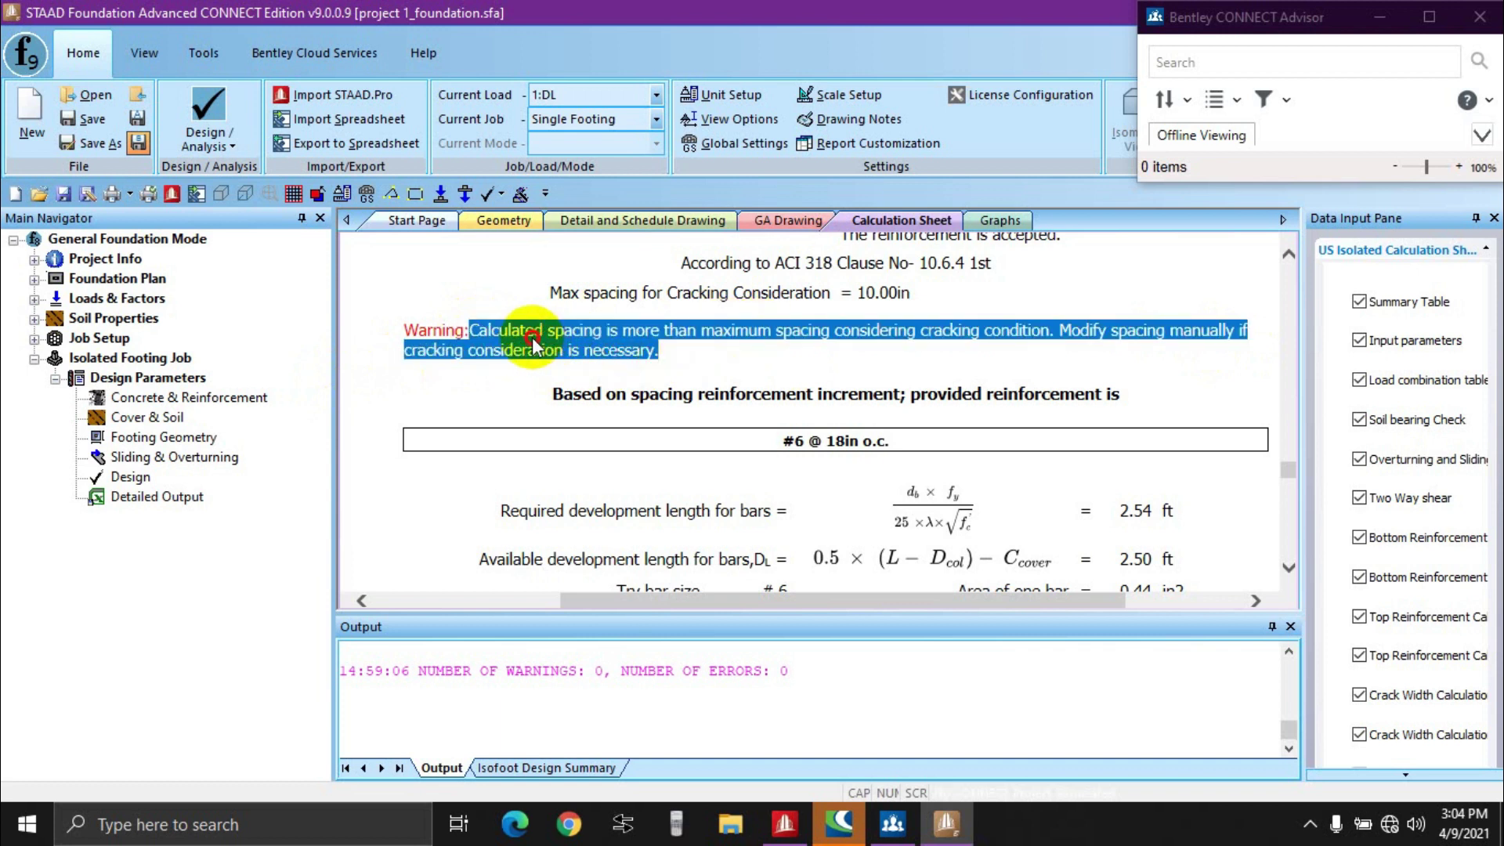
click(828, 343)
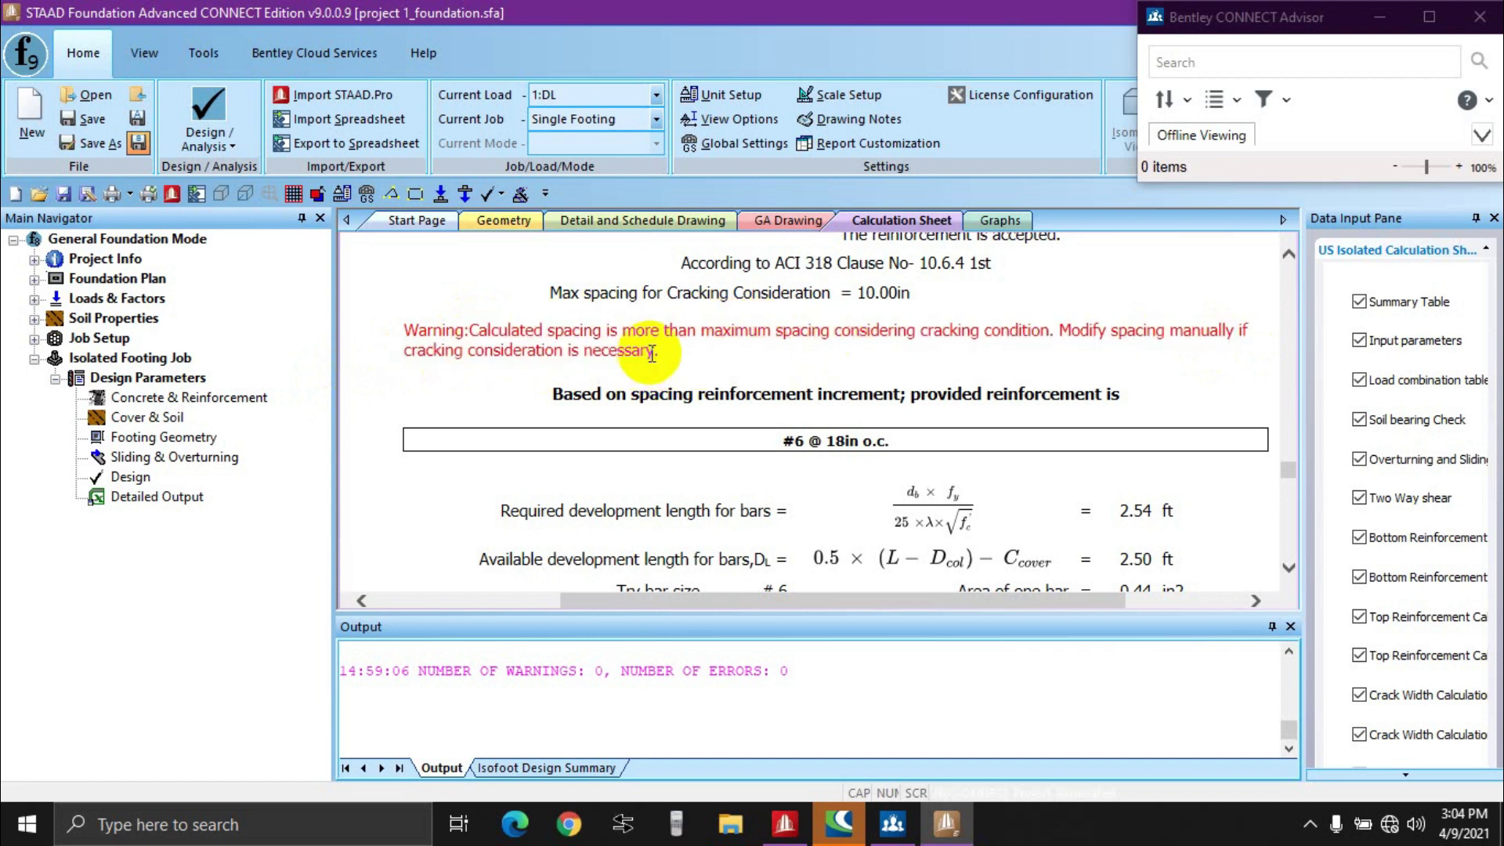
Step: Highlight the Max spacing for Cracking Consideration line and its value to compare it with the provided bar spacing
drag(550, 294, 897, 300)
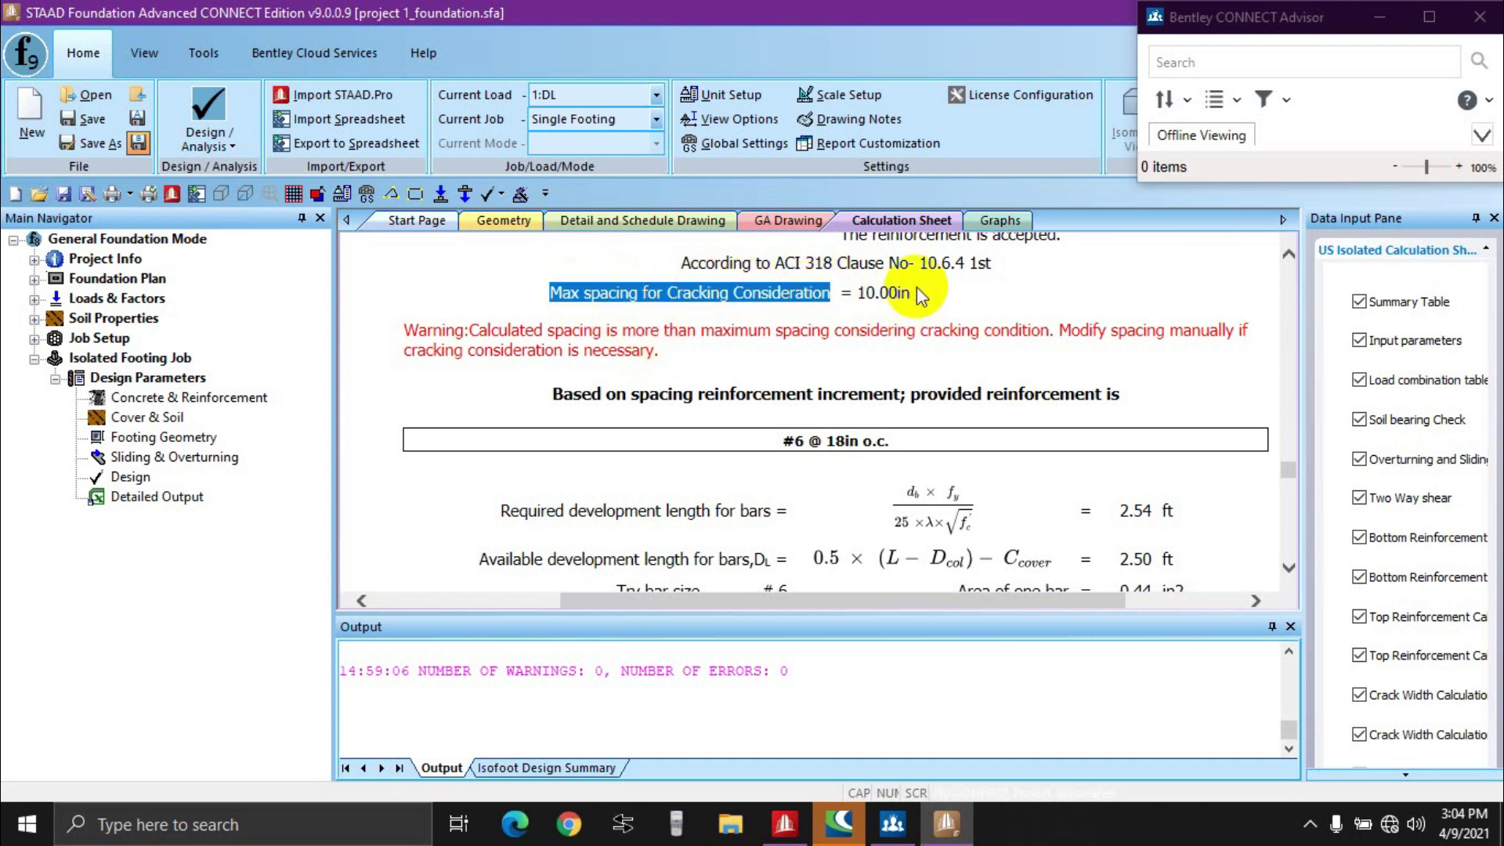
click(915, 298)
double_click(907, 296)
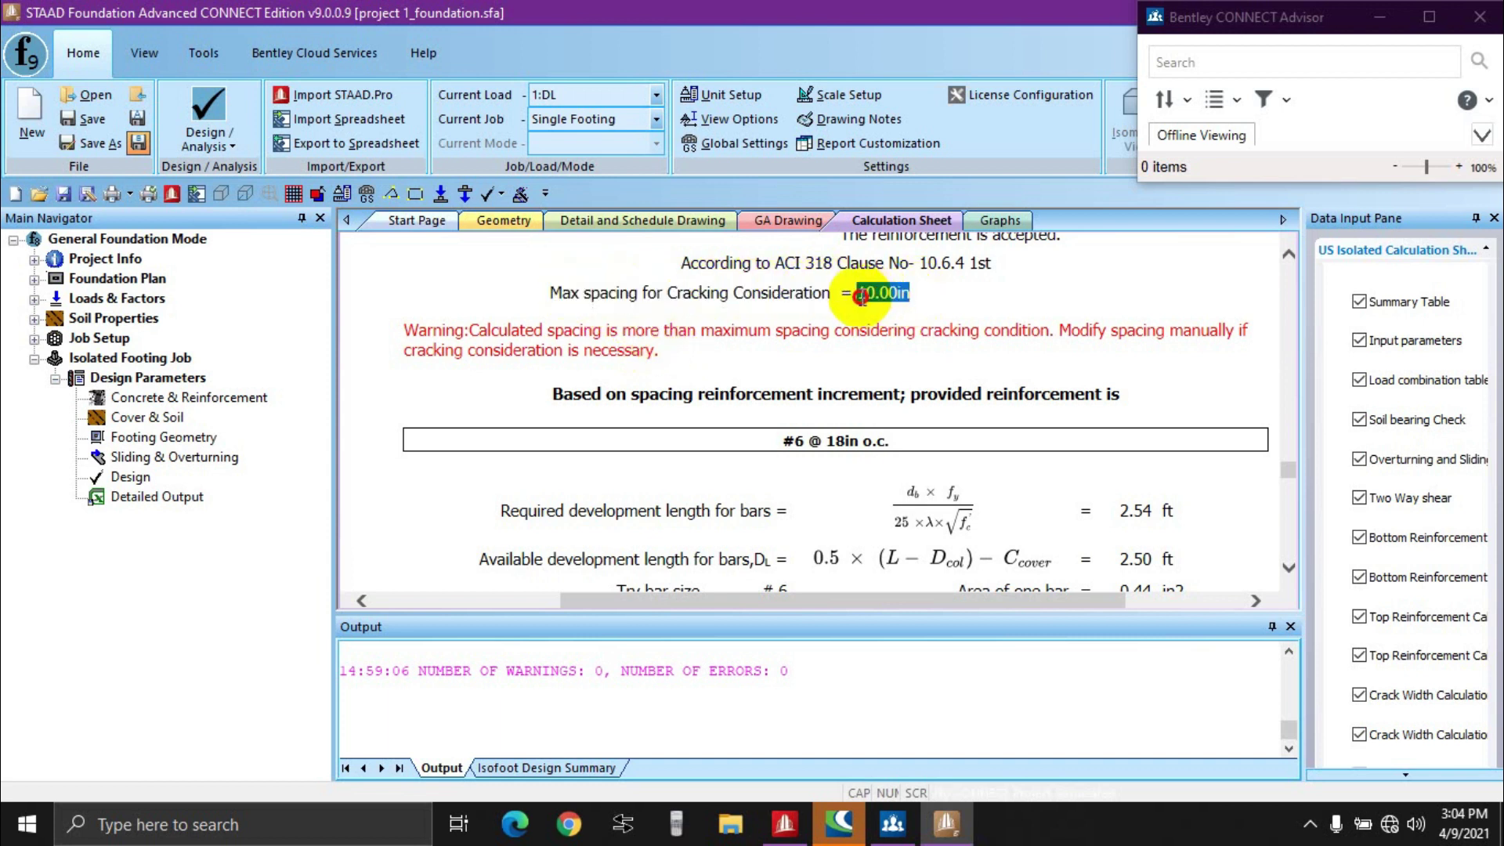
click(873, 293)
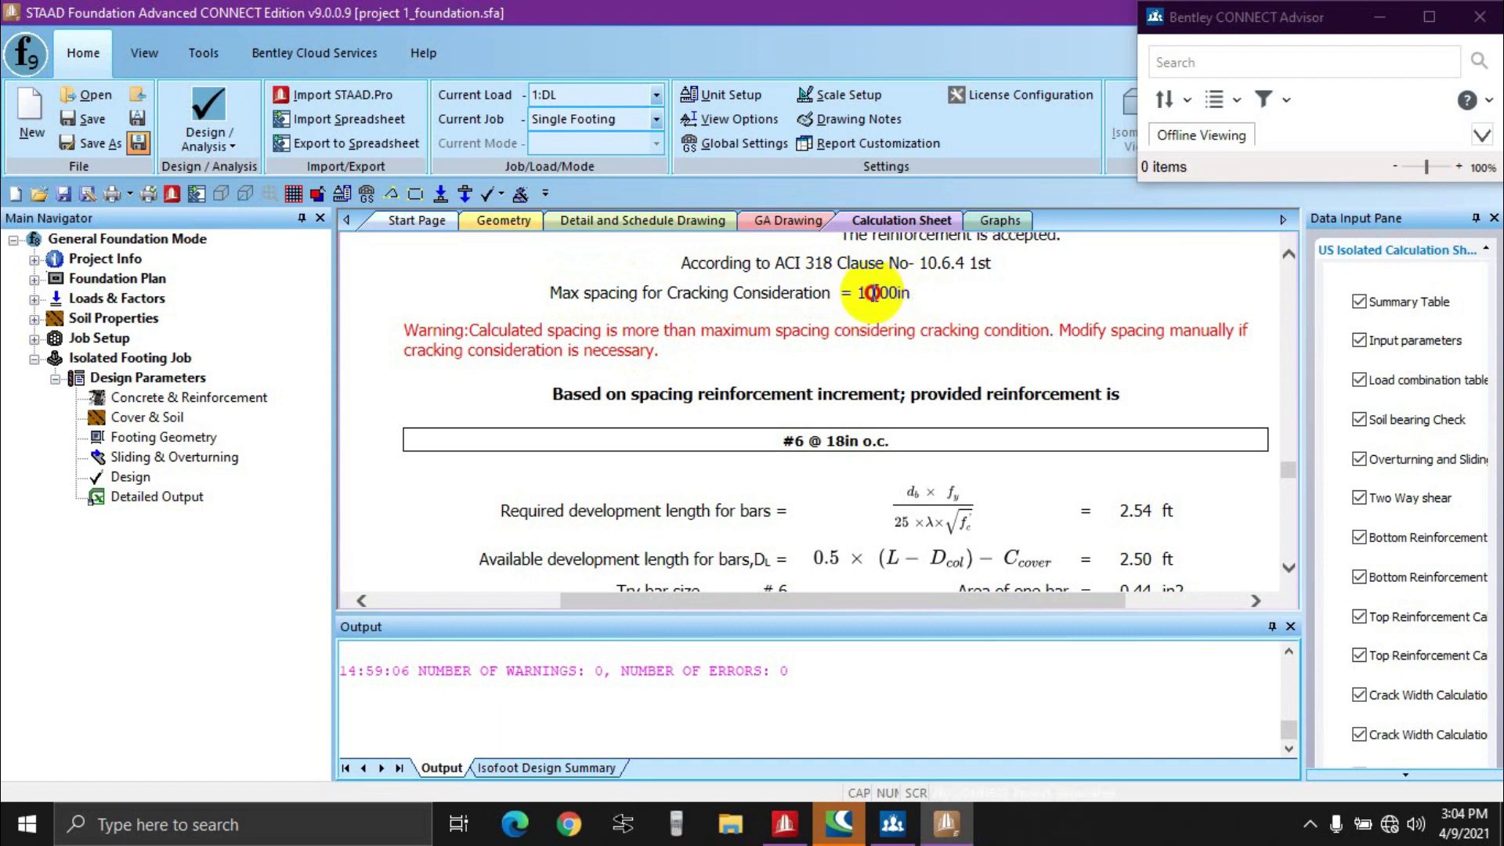
drag(879, 295, 932, 293)
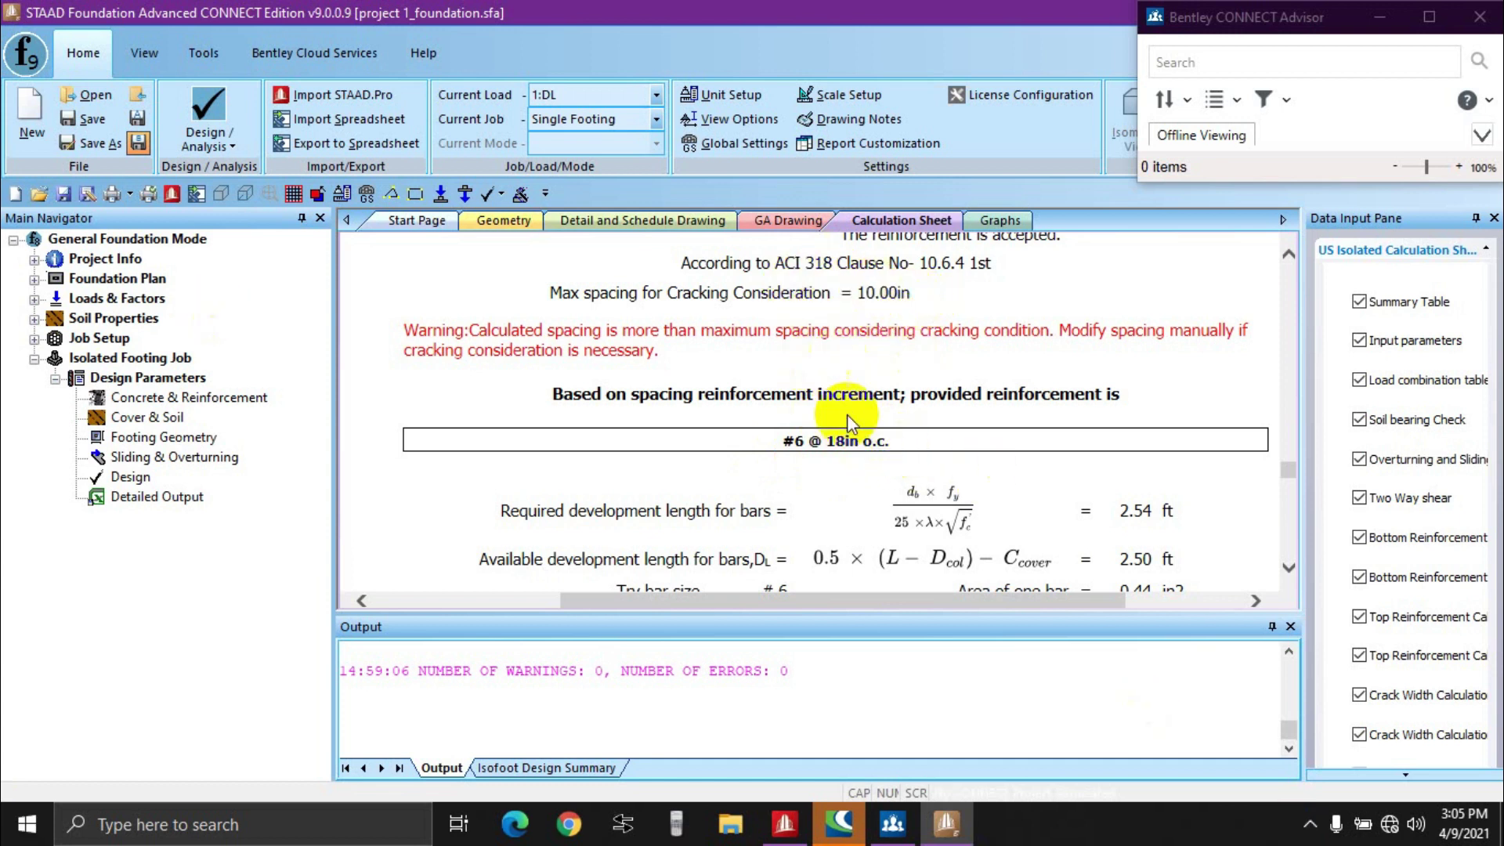
Step: Review the bottom reinforcement design along the Z direction, including provided bars and development length, and the Material Take Off reinforcement table
scroll(915, 443, down, 10)
scroll(917, 441, down, 8)
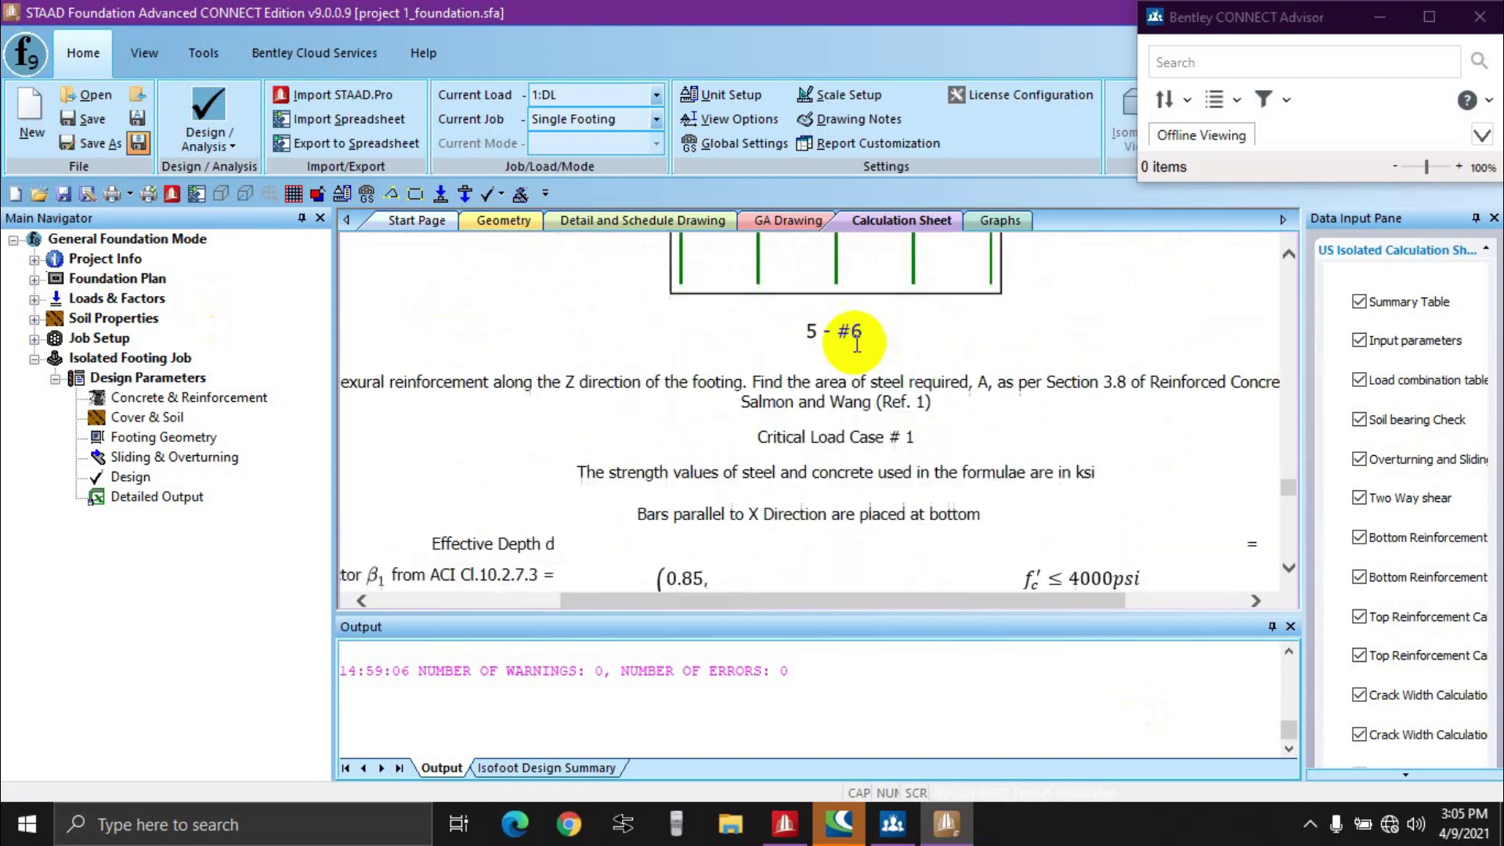
scroll(827, 368, down, 10)
scroll(727, 441, down, 5)
scroll(787, 331, up, 1)
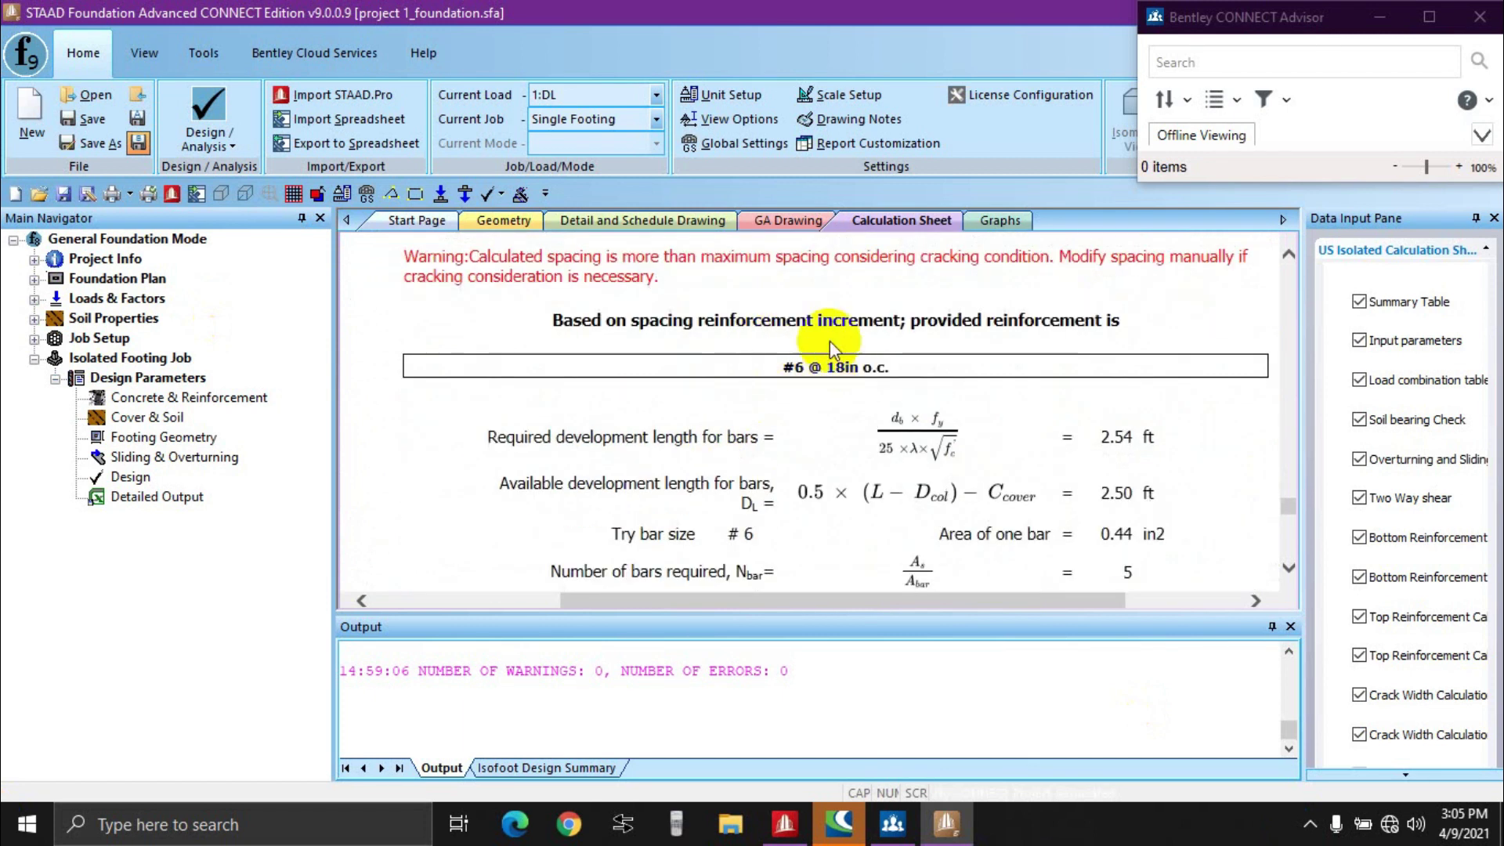
scroll(819, 344, up, 1)
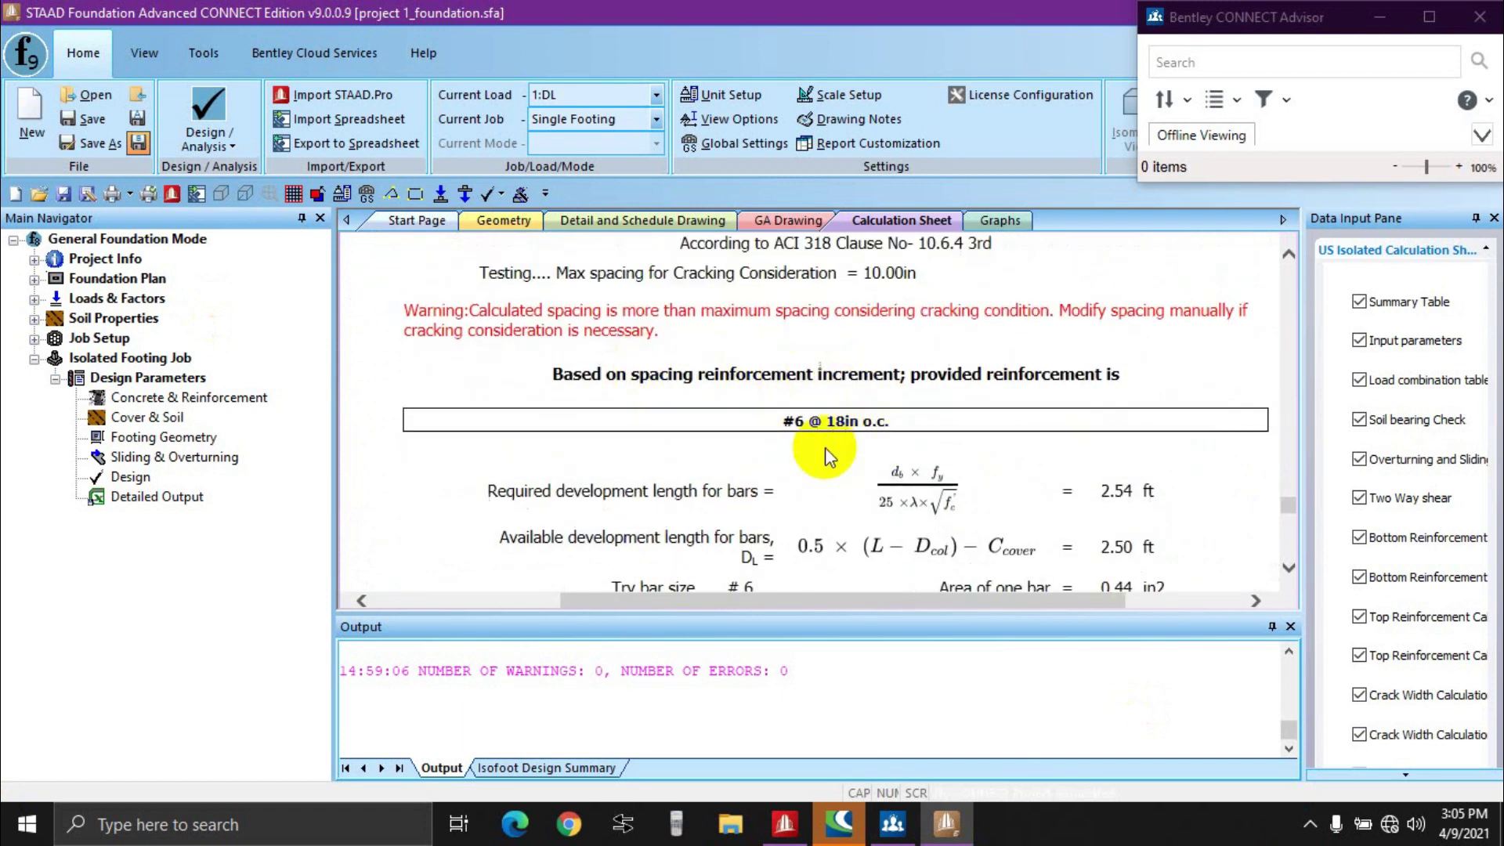
scroll(825, 448, down, 10)
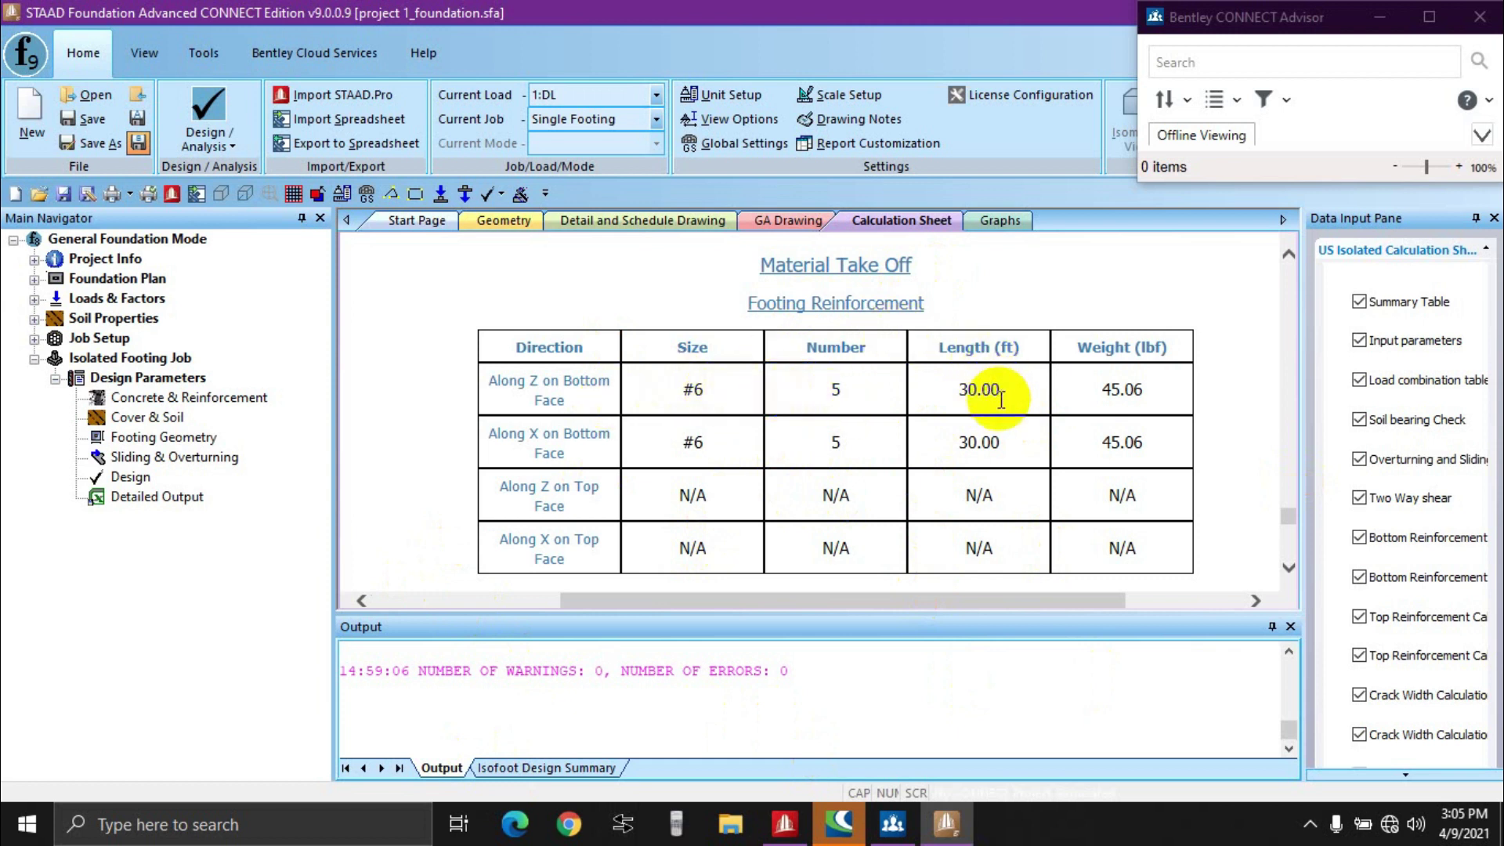
Step: Highlight the bottom-face bar weights along Z and X and the total reinforcement weight in the Material Take Off
mouse_move(1103, 389)
mouse_down()
mouse_move(1153, 391)
mouse_move(1100, 394)
mouse_up()
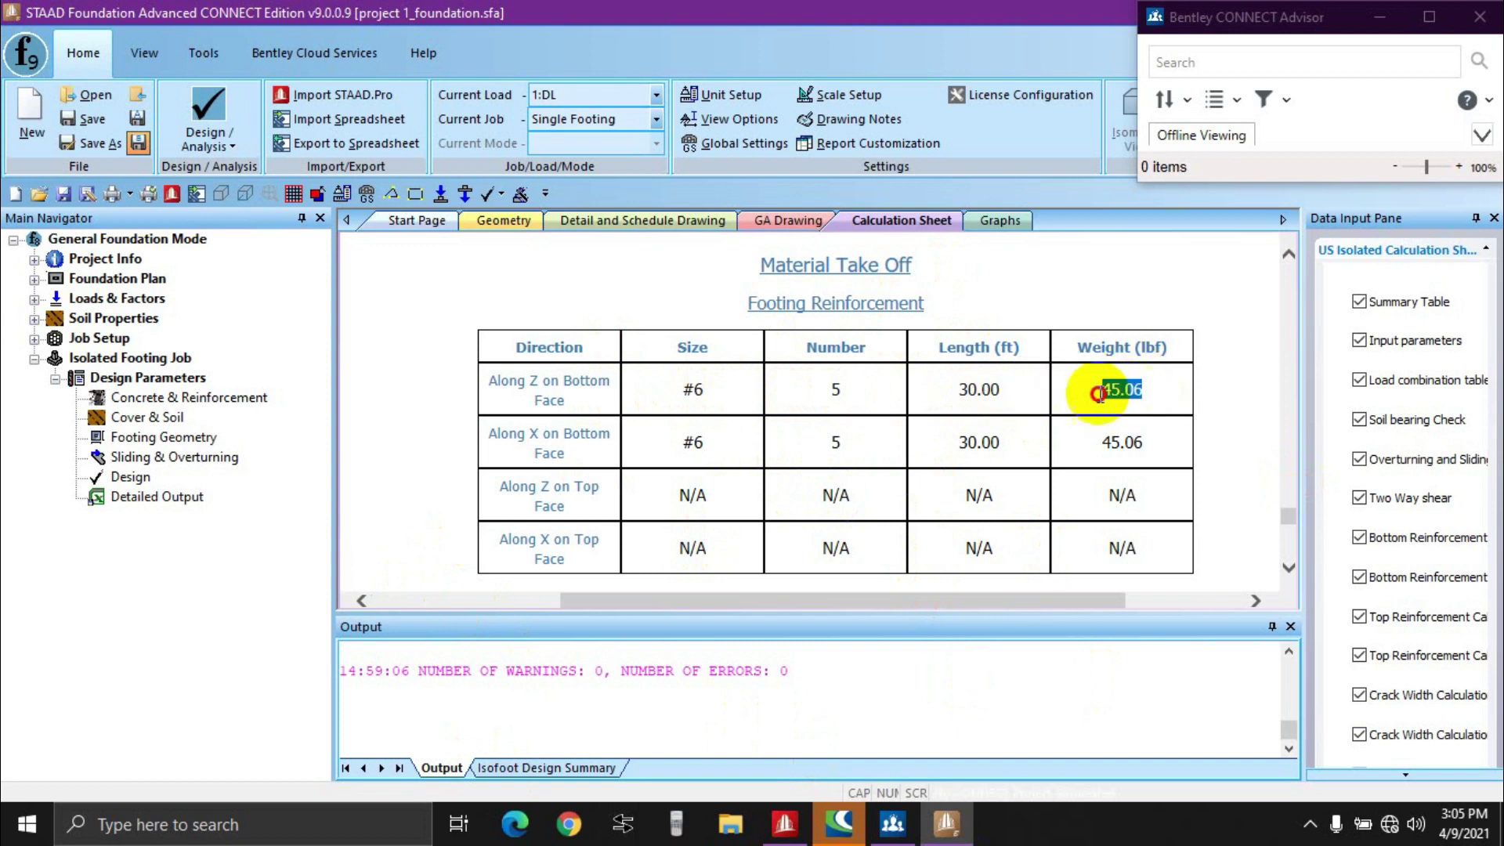
drag(1145, 440, 1109, 443)
scroll(835, 462, down, 2)
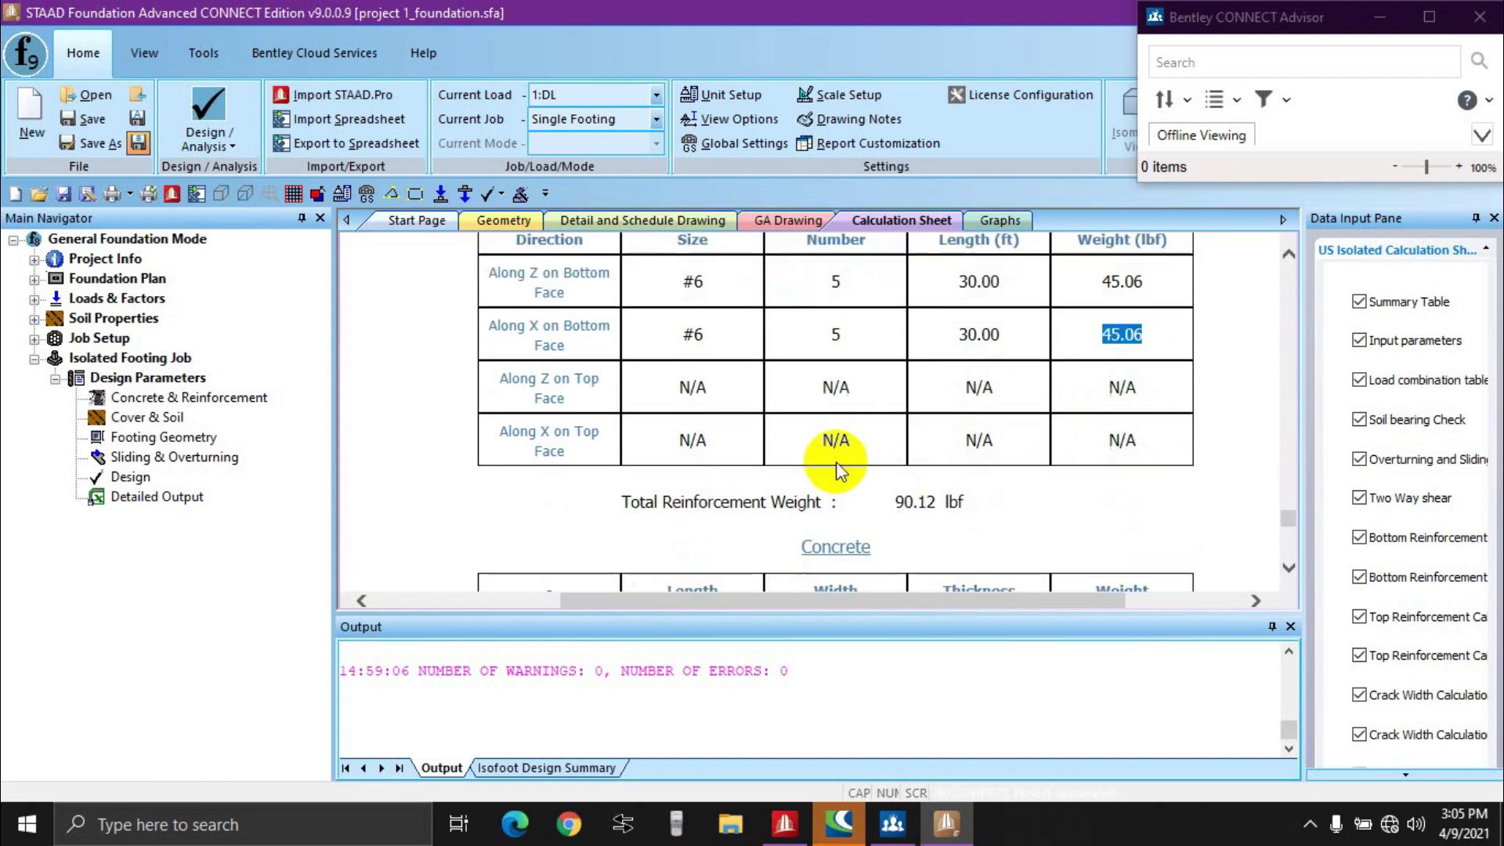
double_click(921, 503)
Step: Review the Concrete quantities for footing and pedestal, highlight the total concrete weight, and read the Soil Excavation values
scroll(971, 504, down, 3)
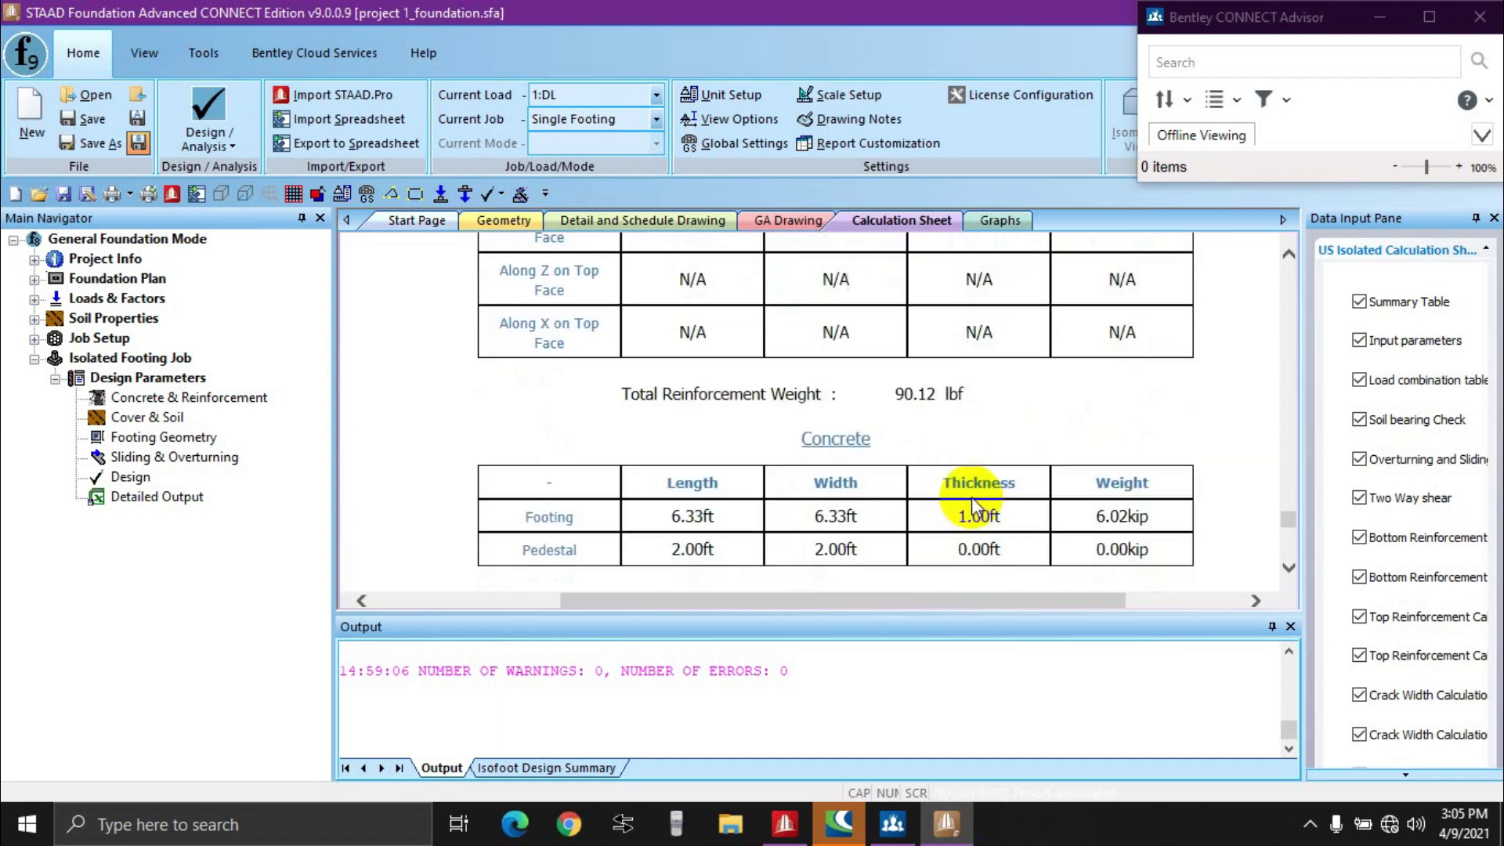
scroll(1153, 497, down, 1)
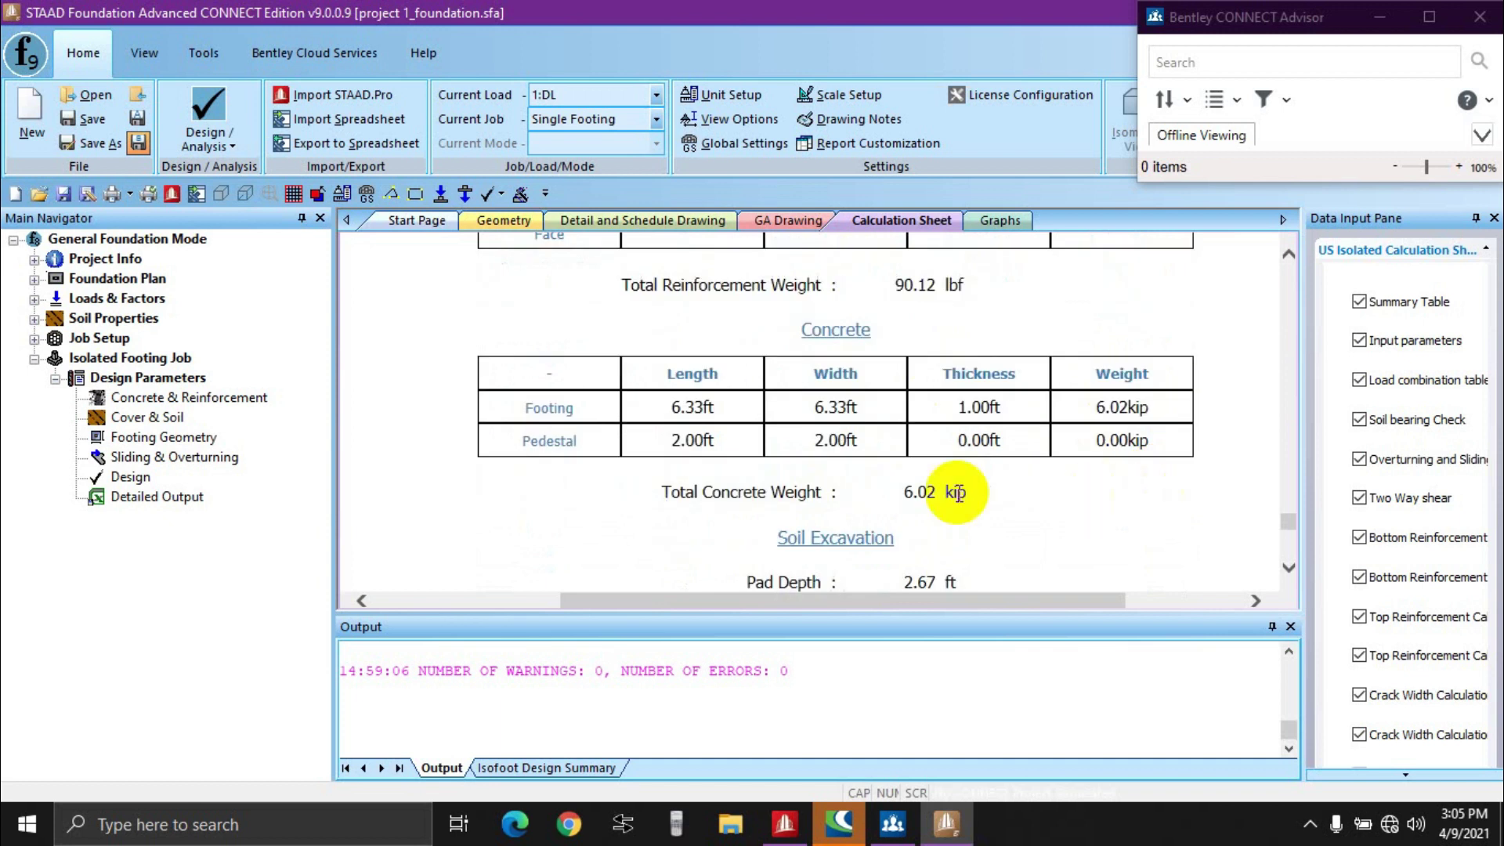
drag(939, 495, 925, 494)
scroll(990, 493, down, 2)
scroll(957, 479, down, 2)
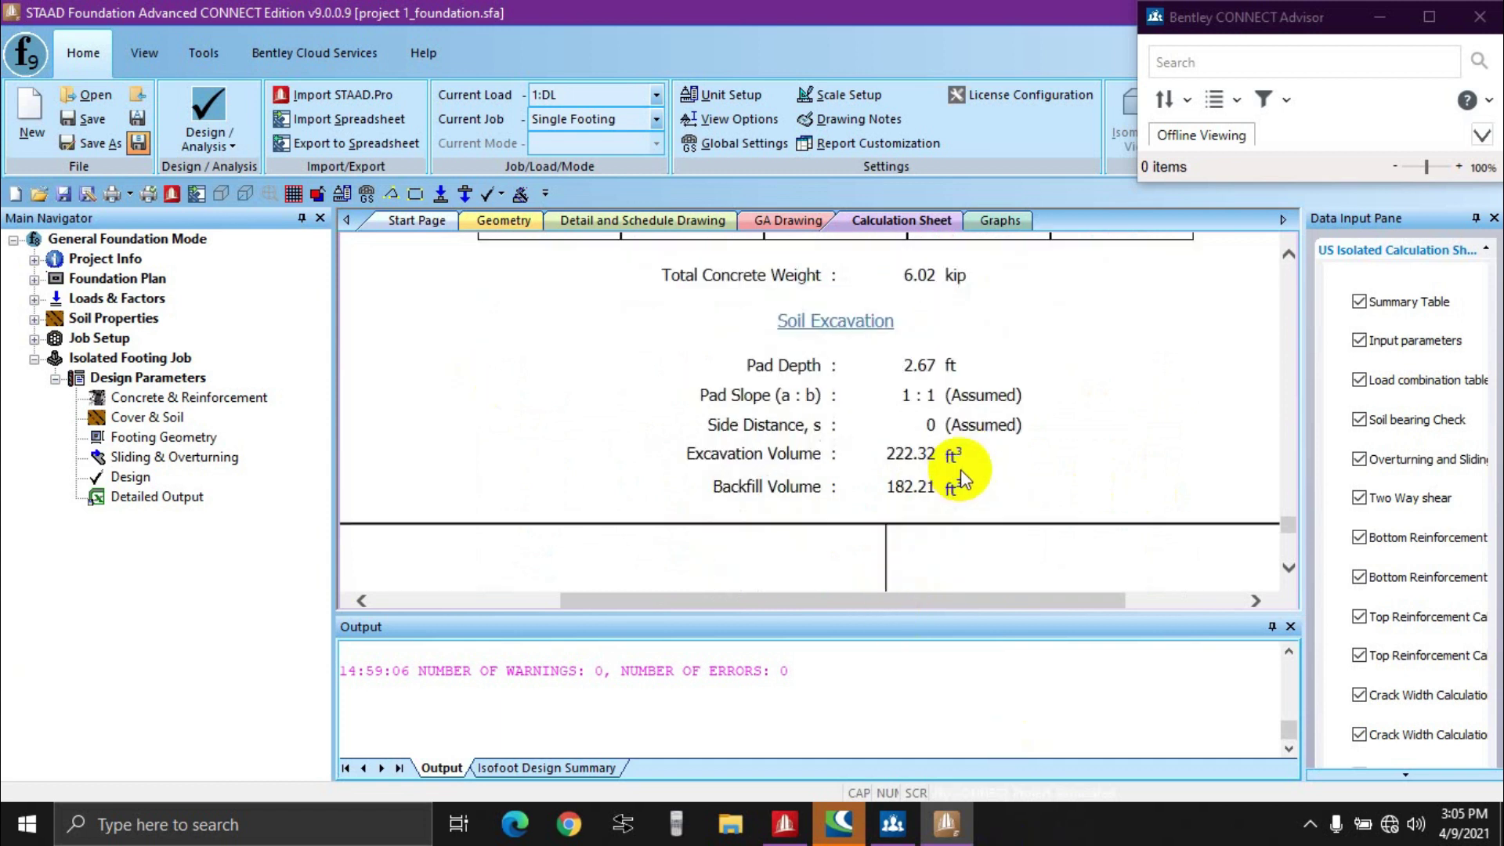
Step: Examine the footing plan, section and reinforcement drawings at the end of the calculation sheet, and recheck the concrete quantities
scroll(967, 462, down, 15)
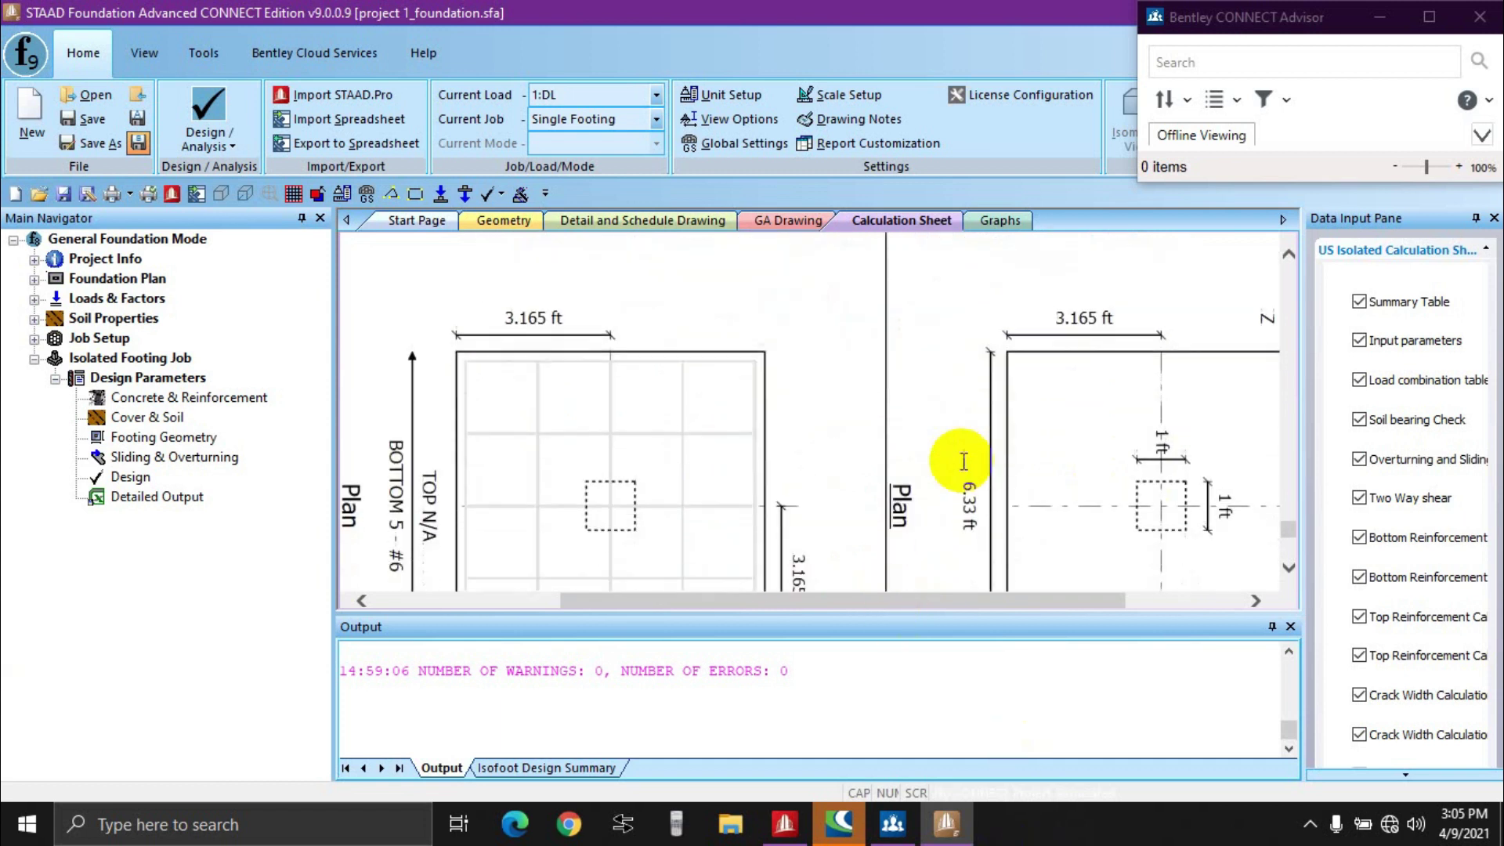
scroll(962, 469, down, 8)
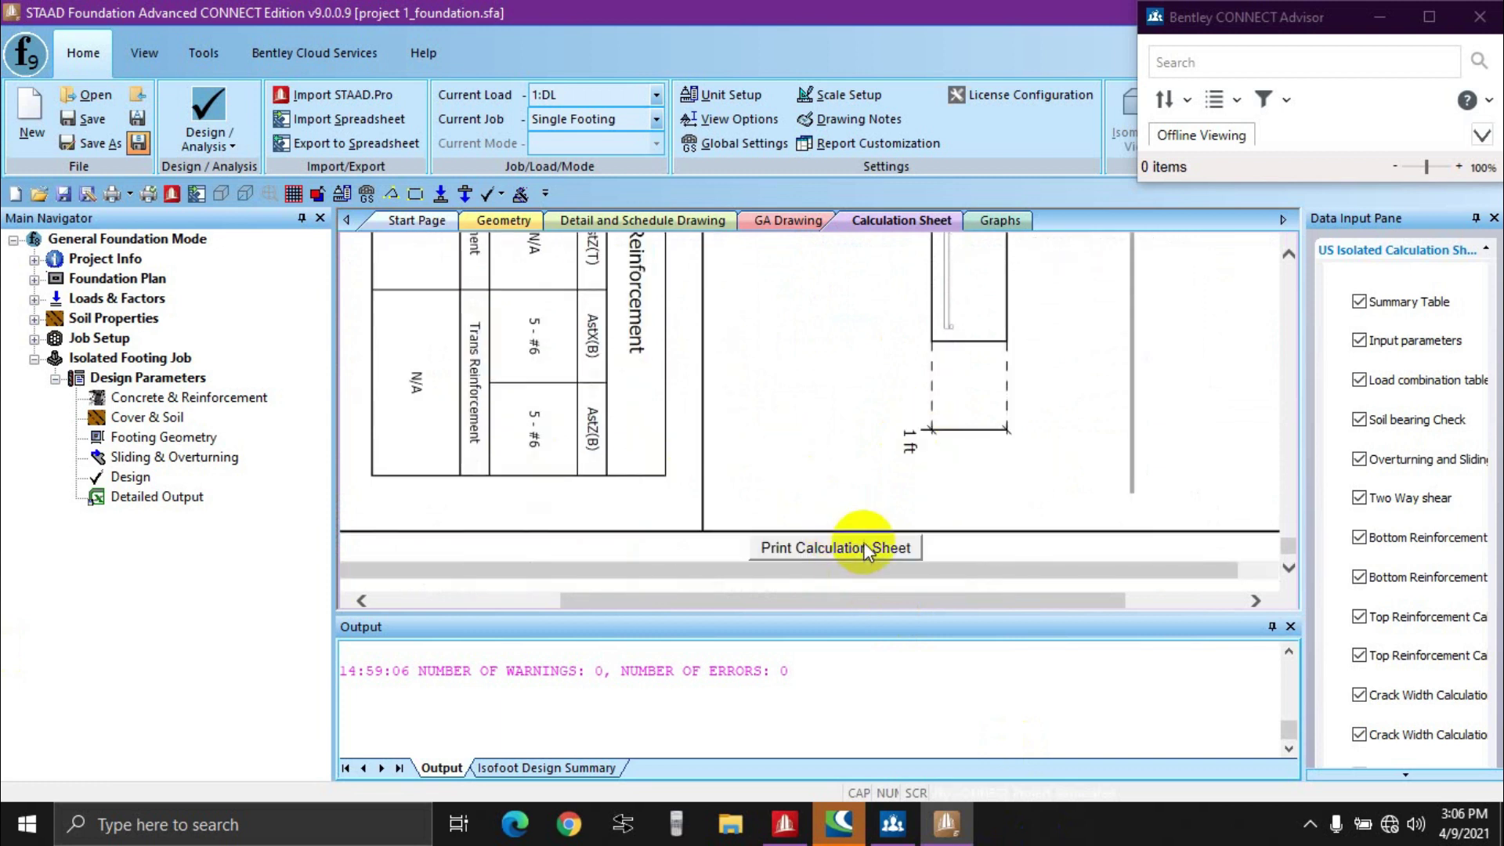
scroll(816, 480, up, 10)
scroll(816, 477, up, 6)
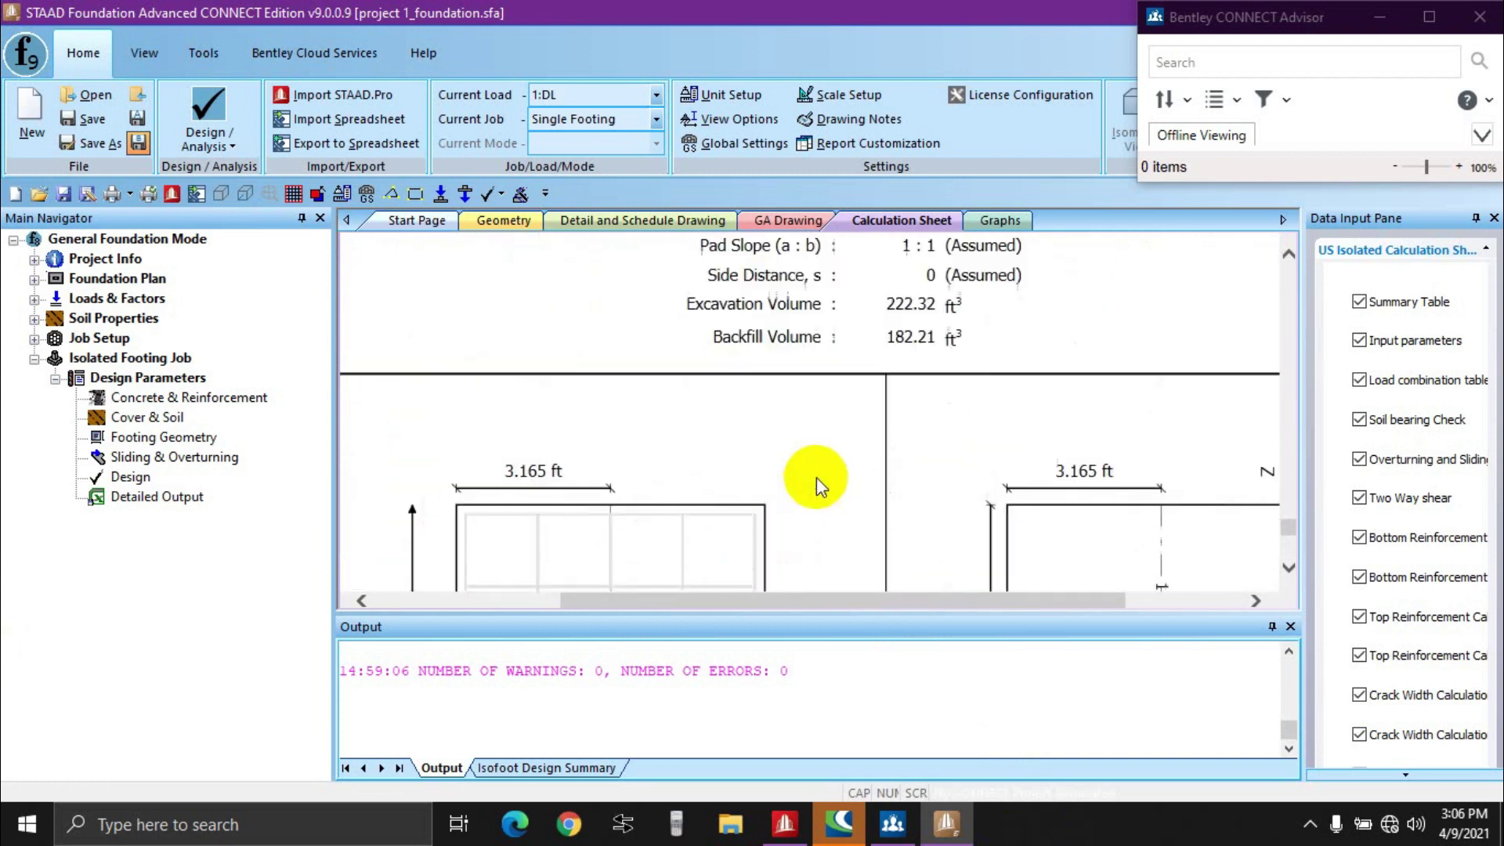
scroll(816, 477, down, 3)
scroll(816, 480, up, 7)
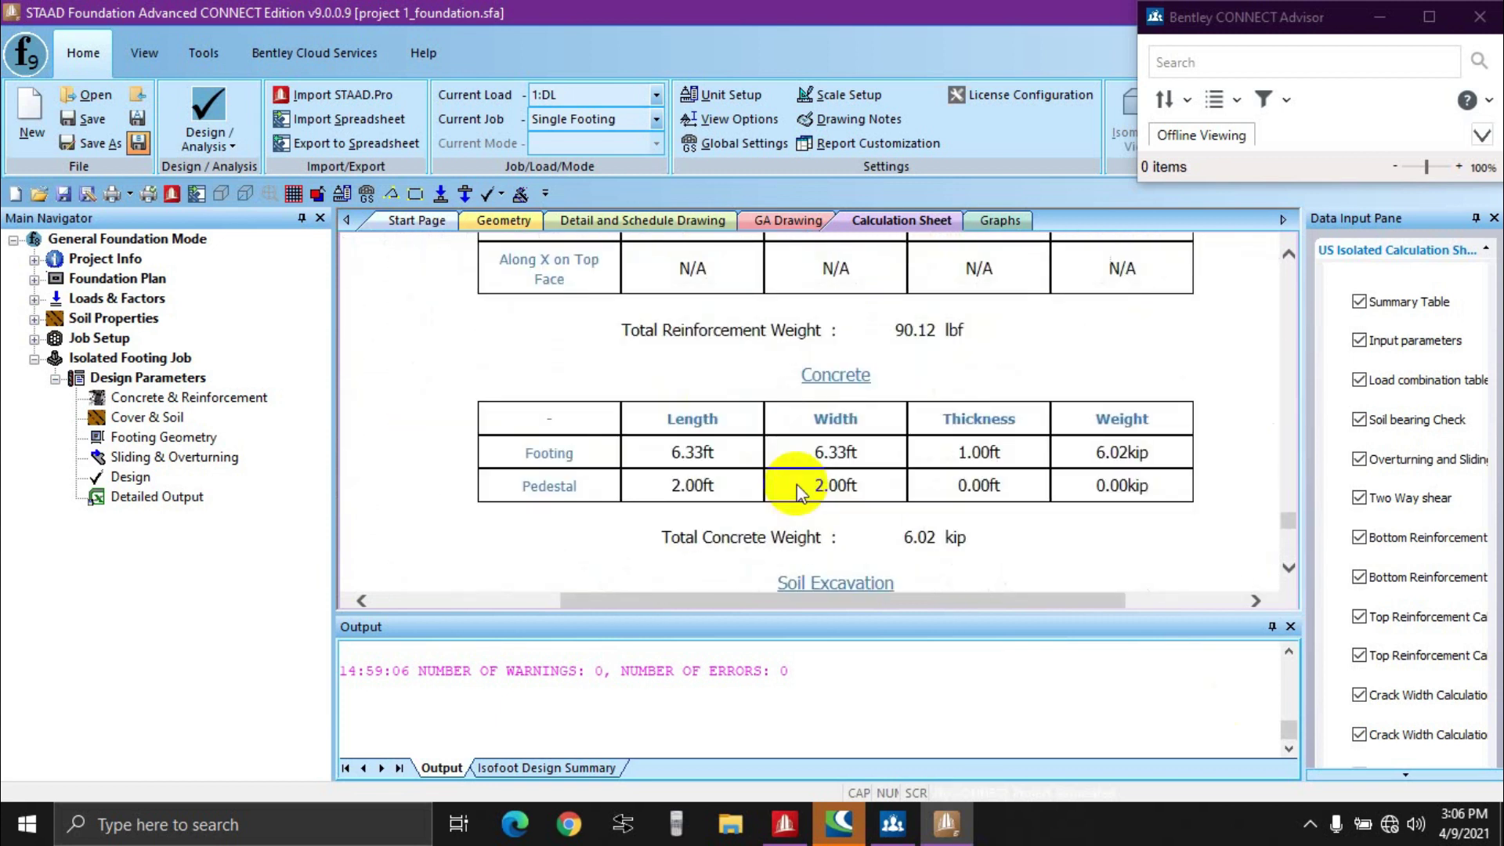
Step: Look back through the bottom reinforcement and flexure calculations up to the Flexure About Z-Axis heading
scroll(797, 492, up, 9)
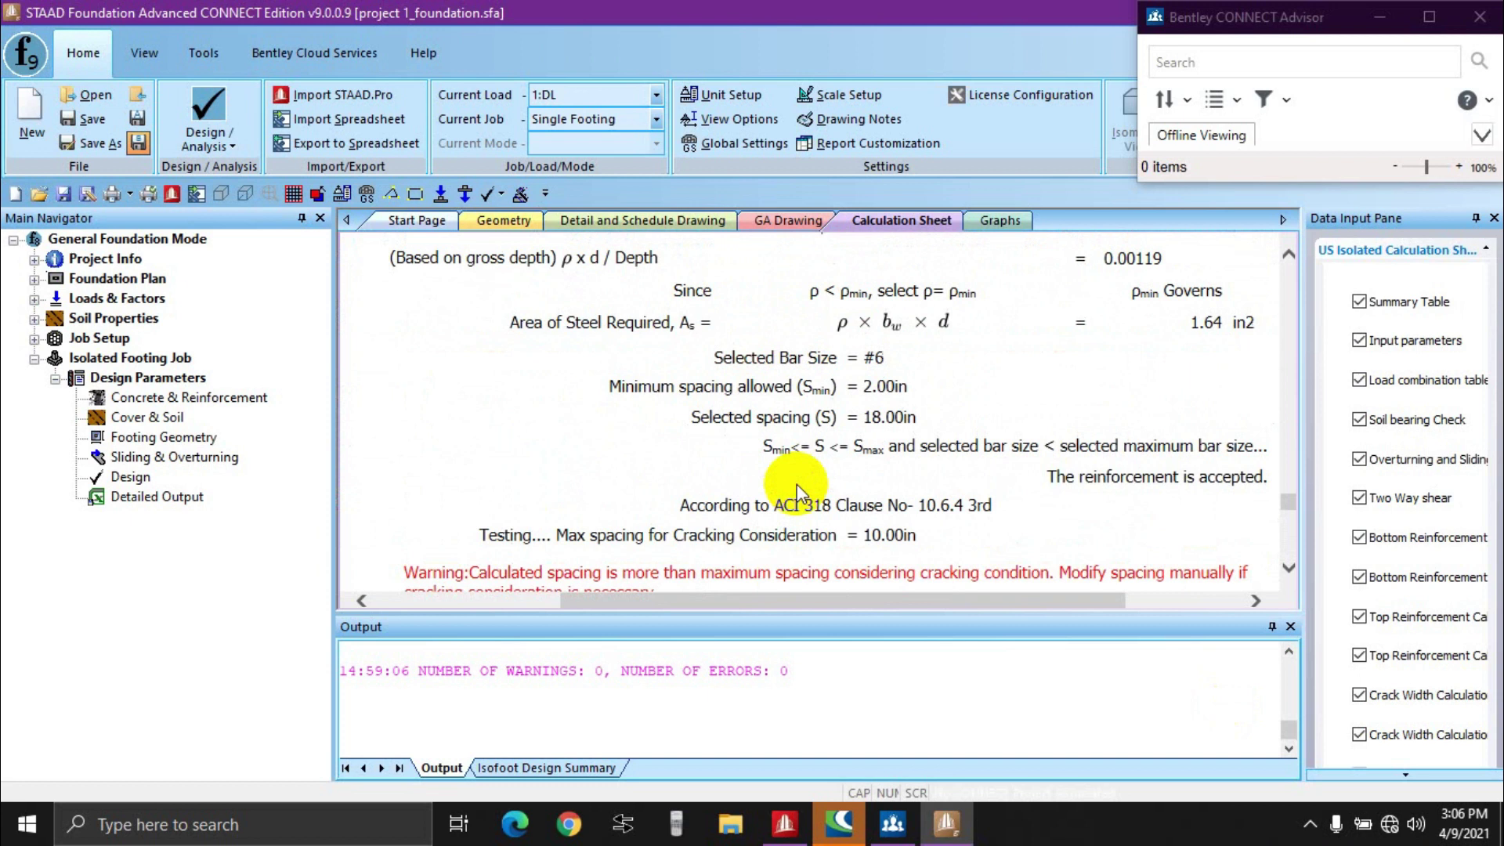
scroll(796, 486, up, 10)
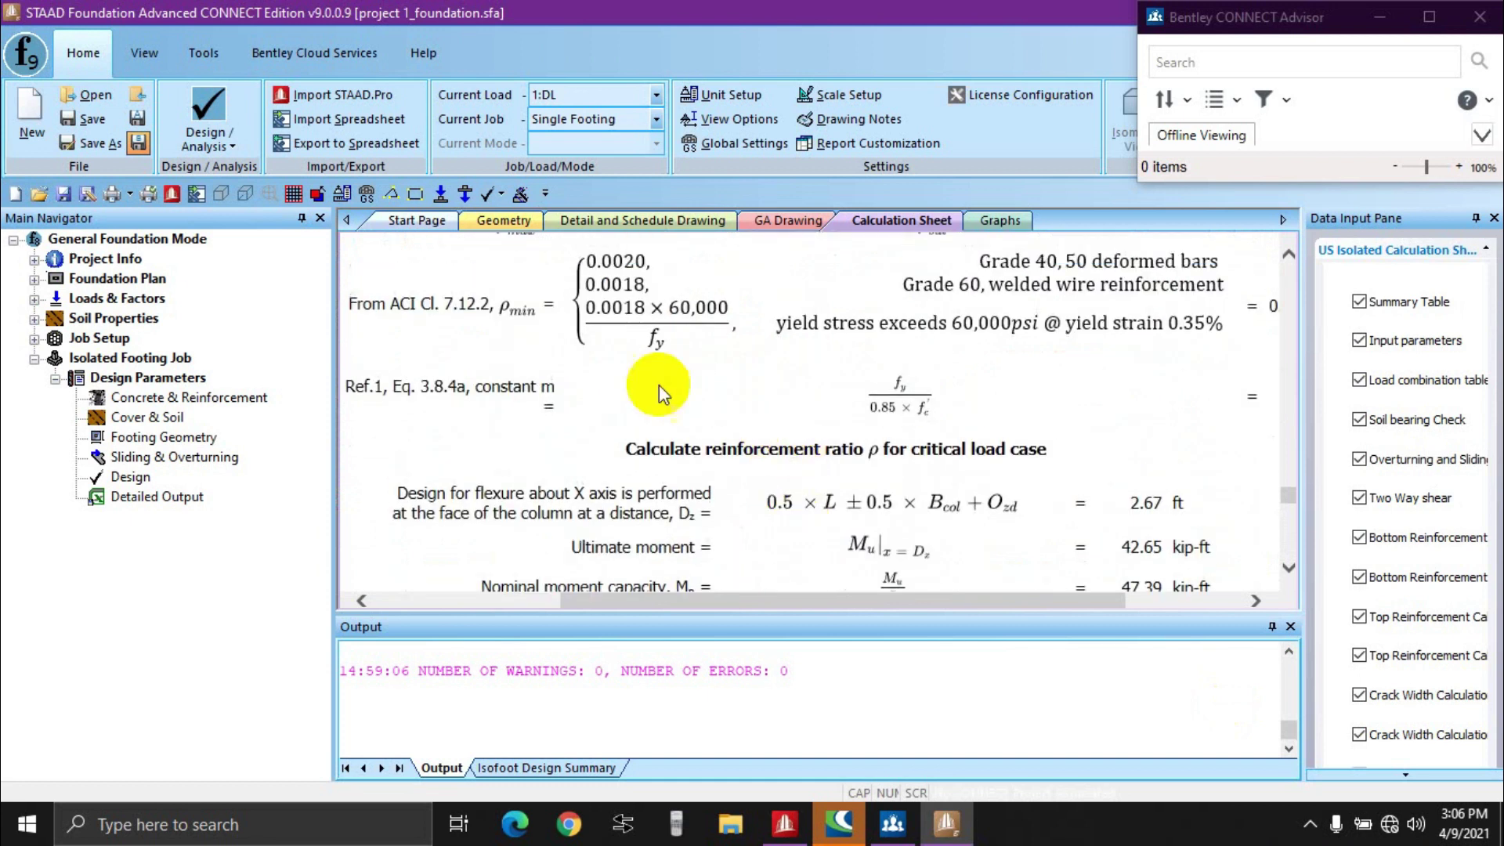
scroll(660, 389, up, 10)
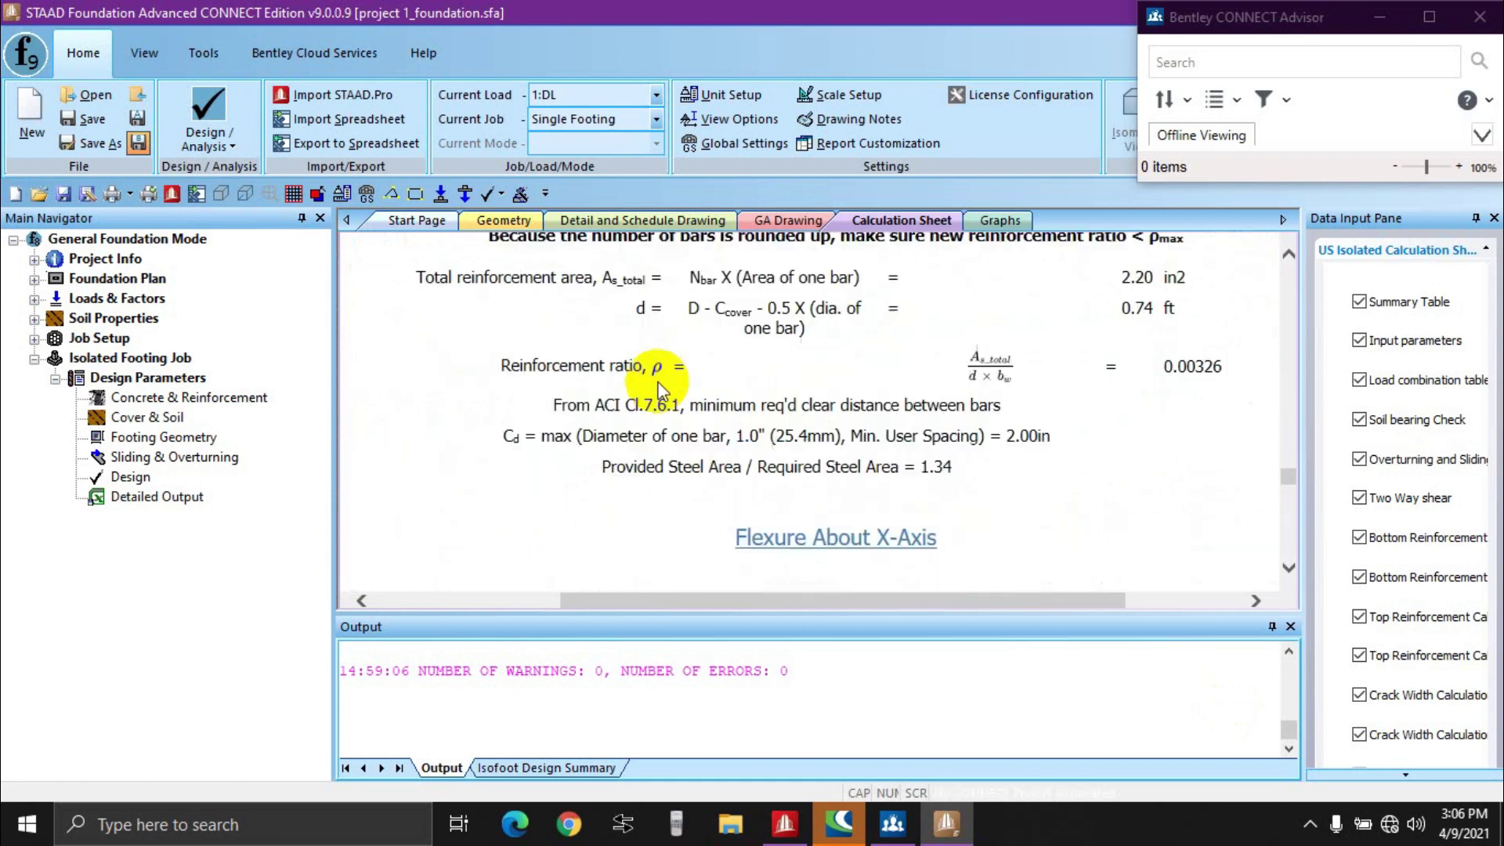
scroll(661, 389, up, 8)
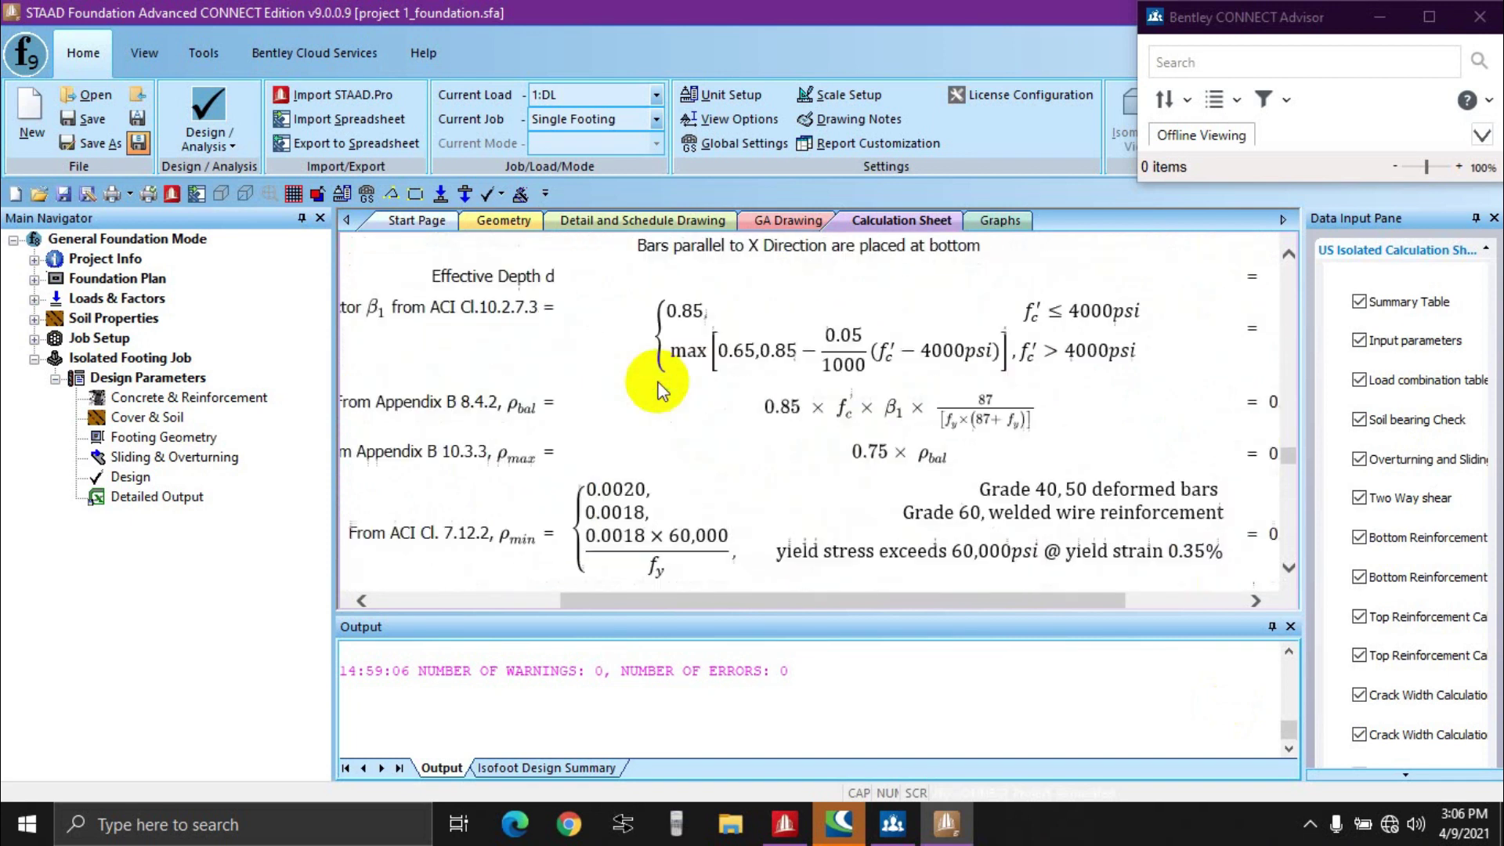
scroll(661, 389, up, 6)
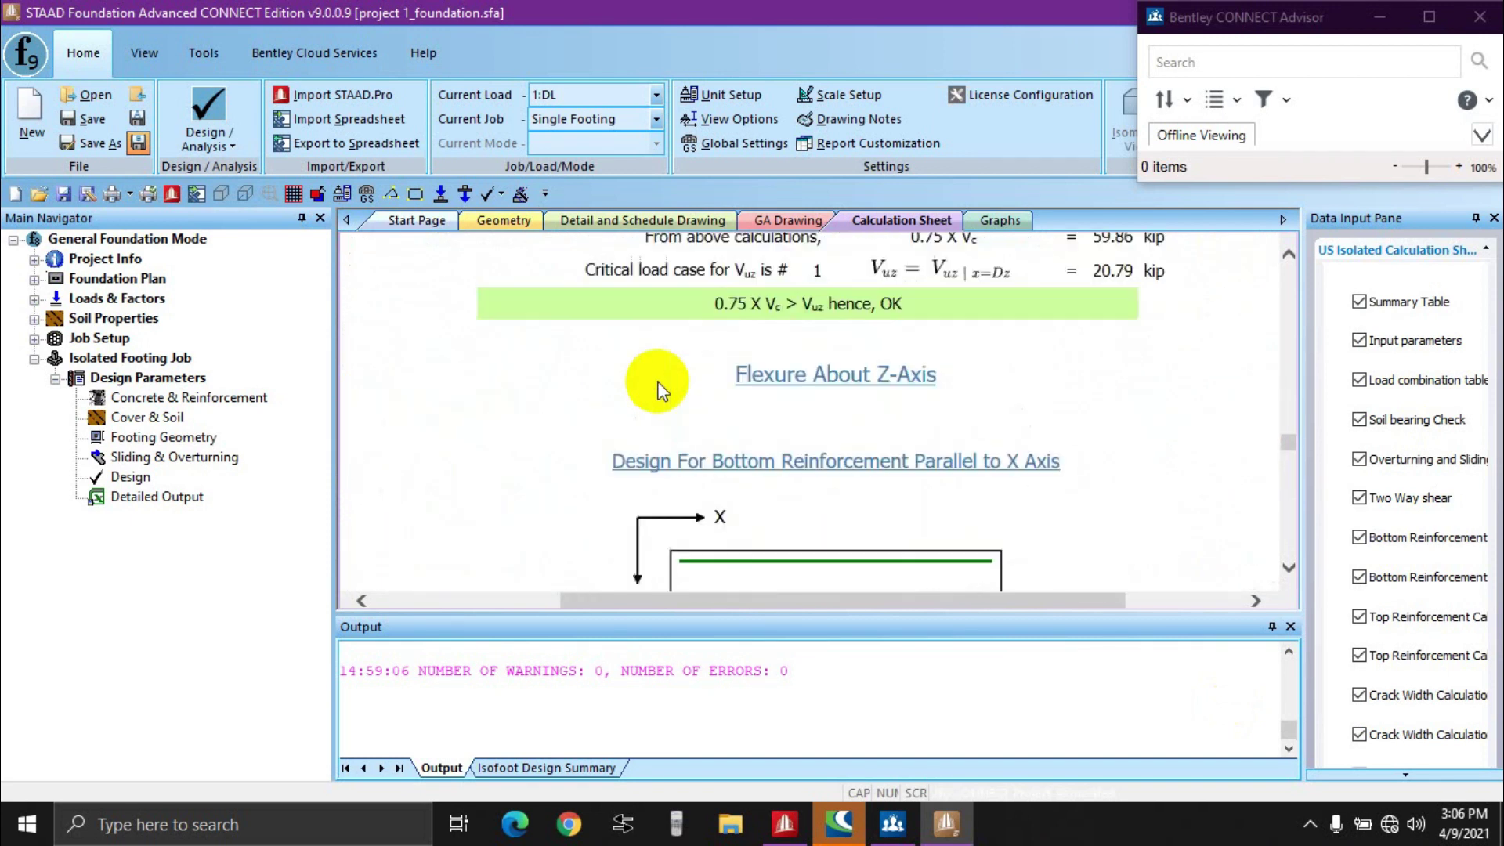
Step: Look at the footing geometry and examine the footing section, plan and schedule table in the Schedule Drawing
click(402, 226)
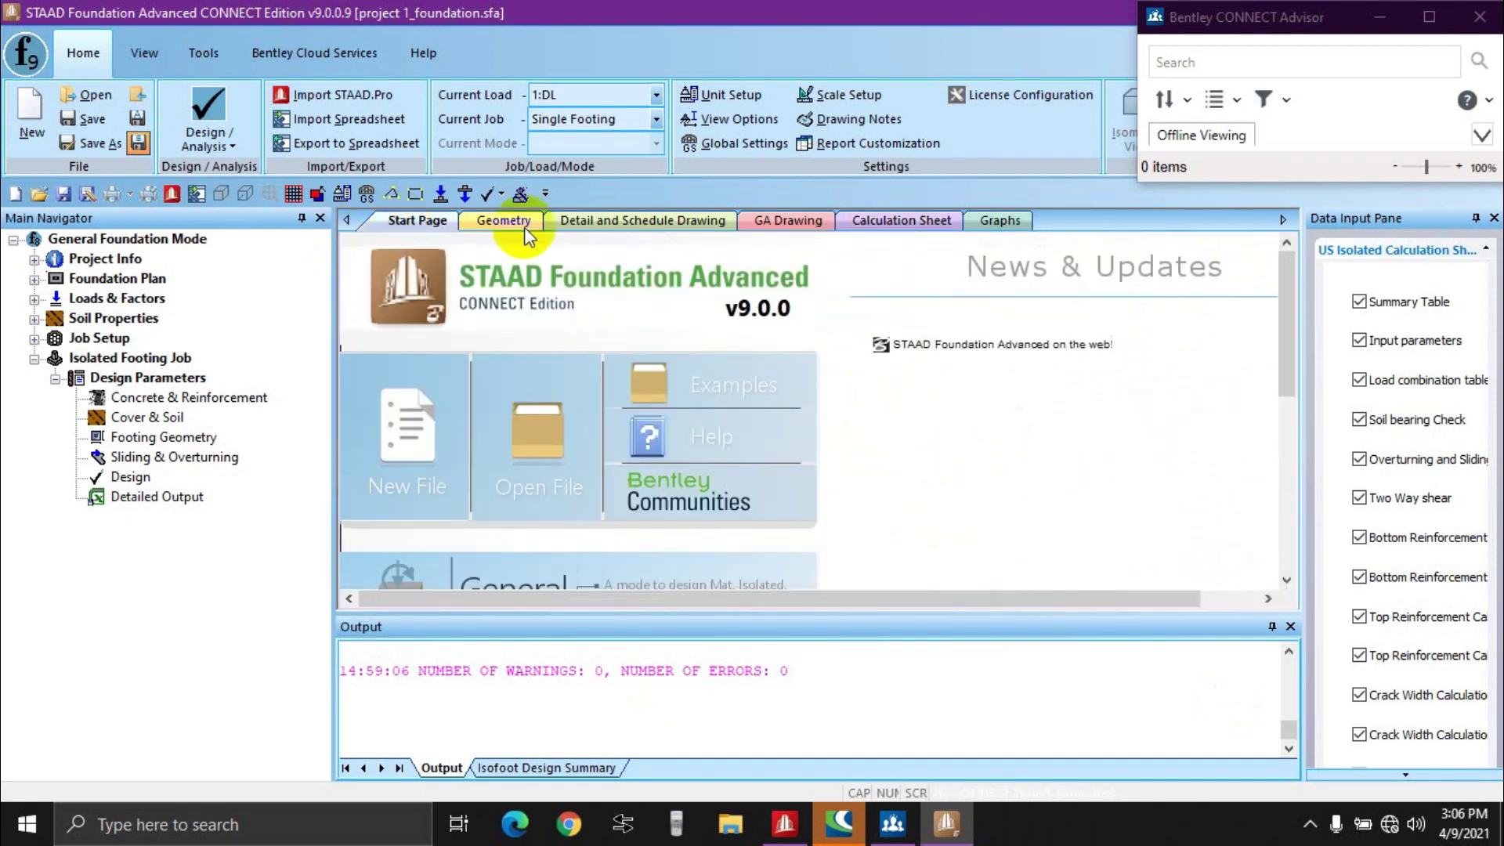
click(523, 222)
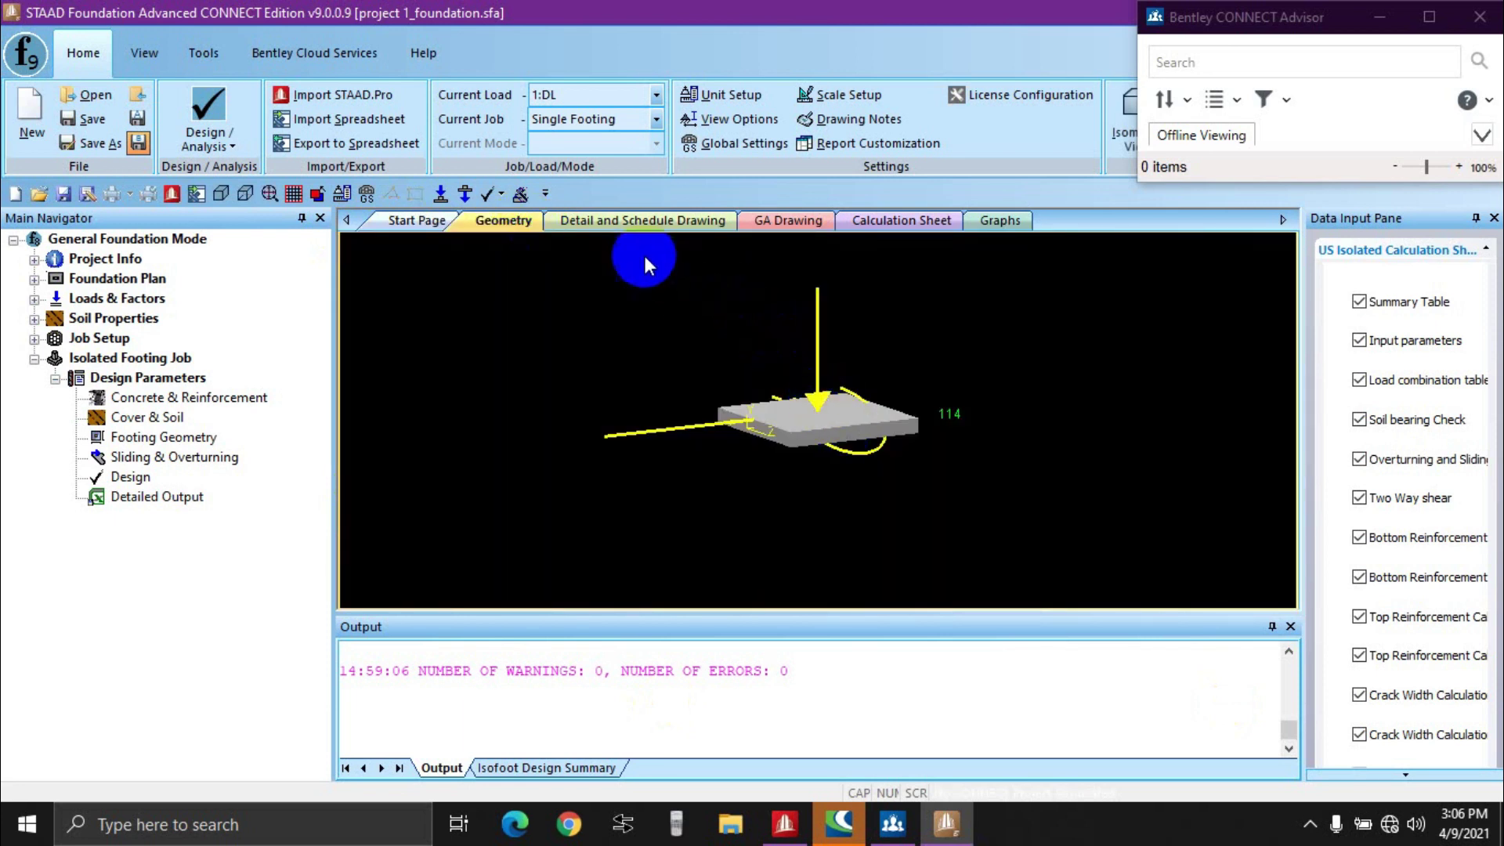
click(614, 223)
scroll(449, 351, up, 5)
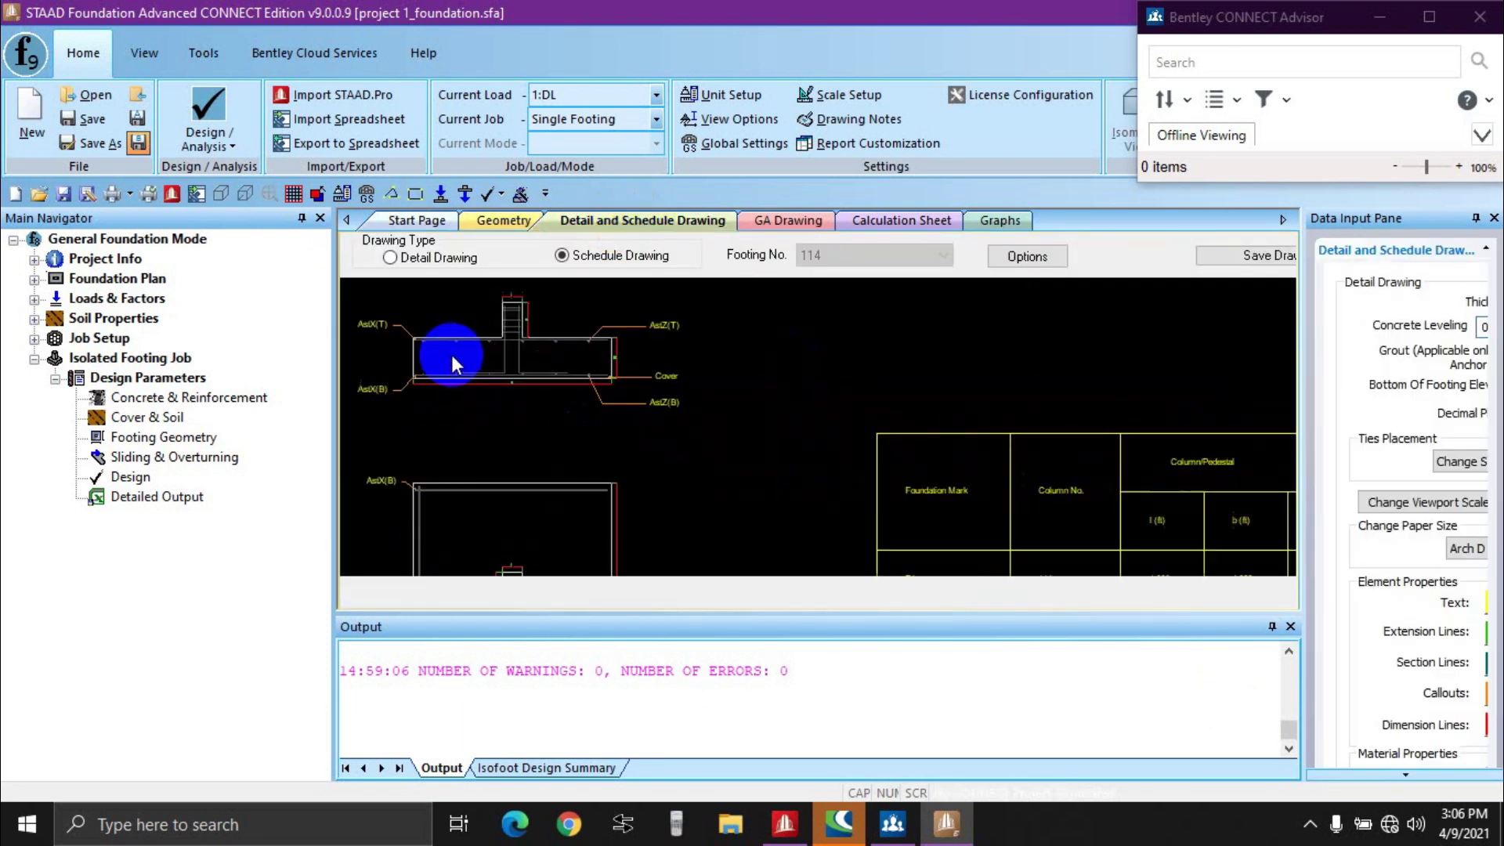
scroll(614, 439, down, 3)
scroll(598, 483, up, 4)
scroll(534, 432, up, 1)
scroll(534, 426, down, 4)
scroll(783, 502, up, 3)
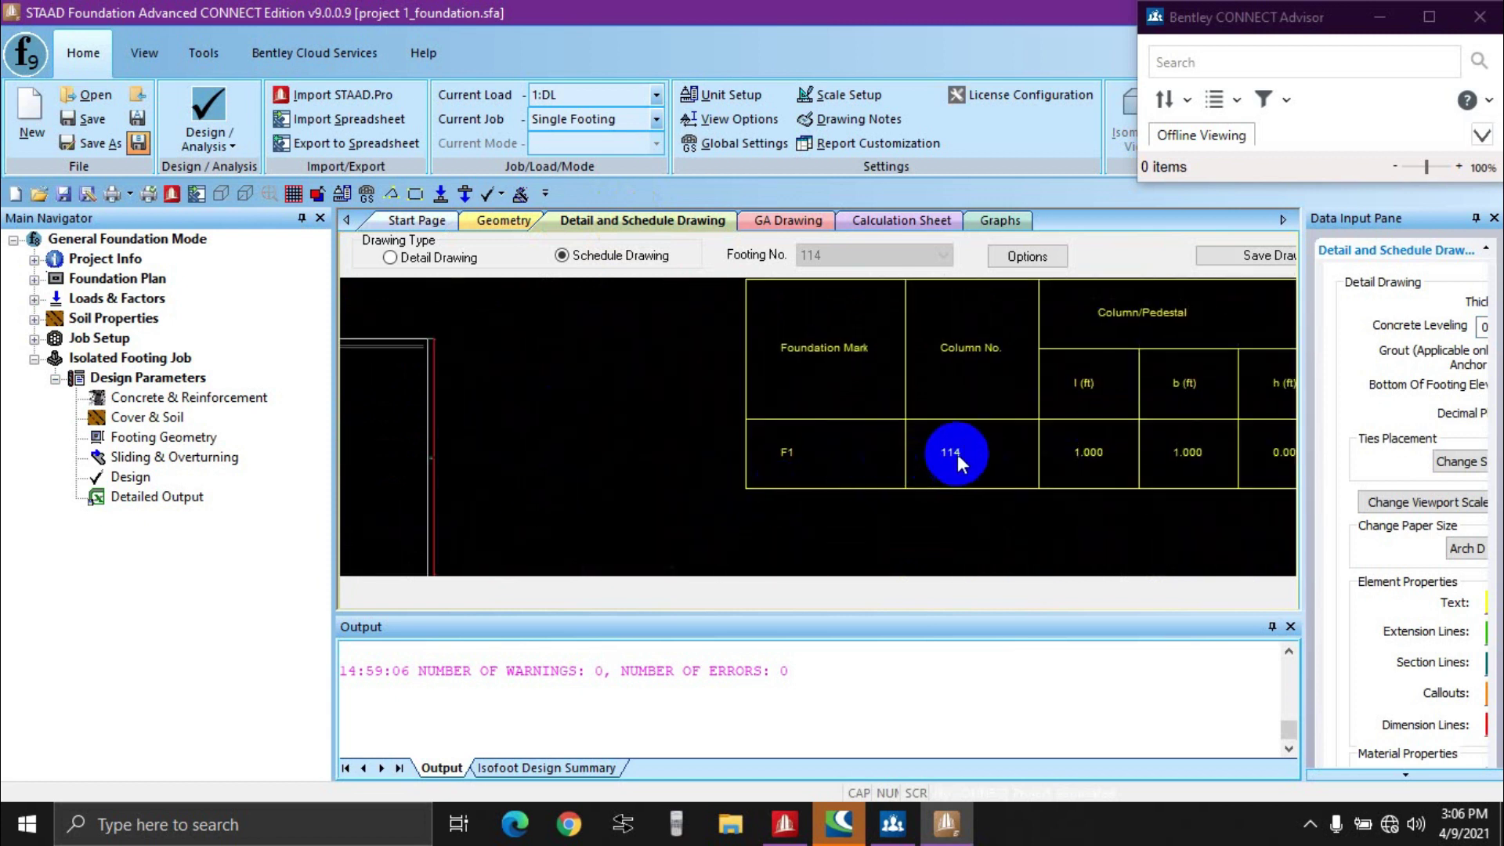
Step: Read across the schedule table for footing F1, covering column, foundation size, cover and reinforcement entries
middle_drag(958, 453, 703, 464)
middle_drag(1086, 467, 961, 470)
middle_drag(1103, 486, 956, 482)
scroll(1009, 483, down, 1)
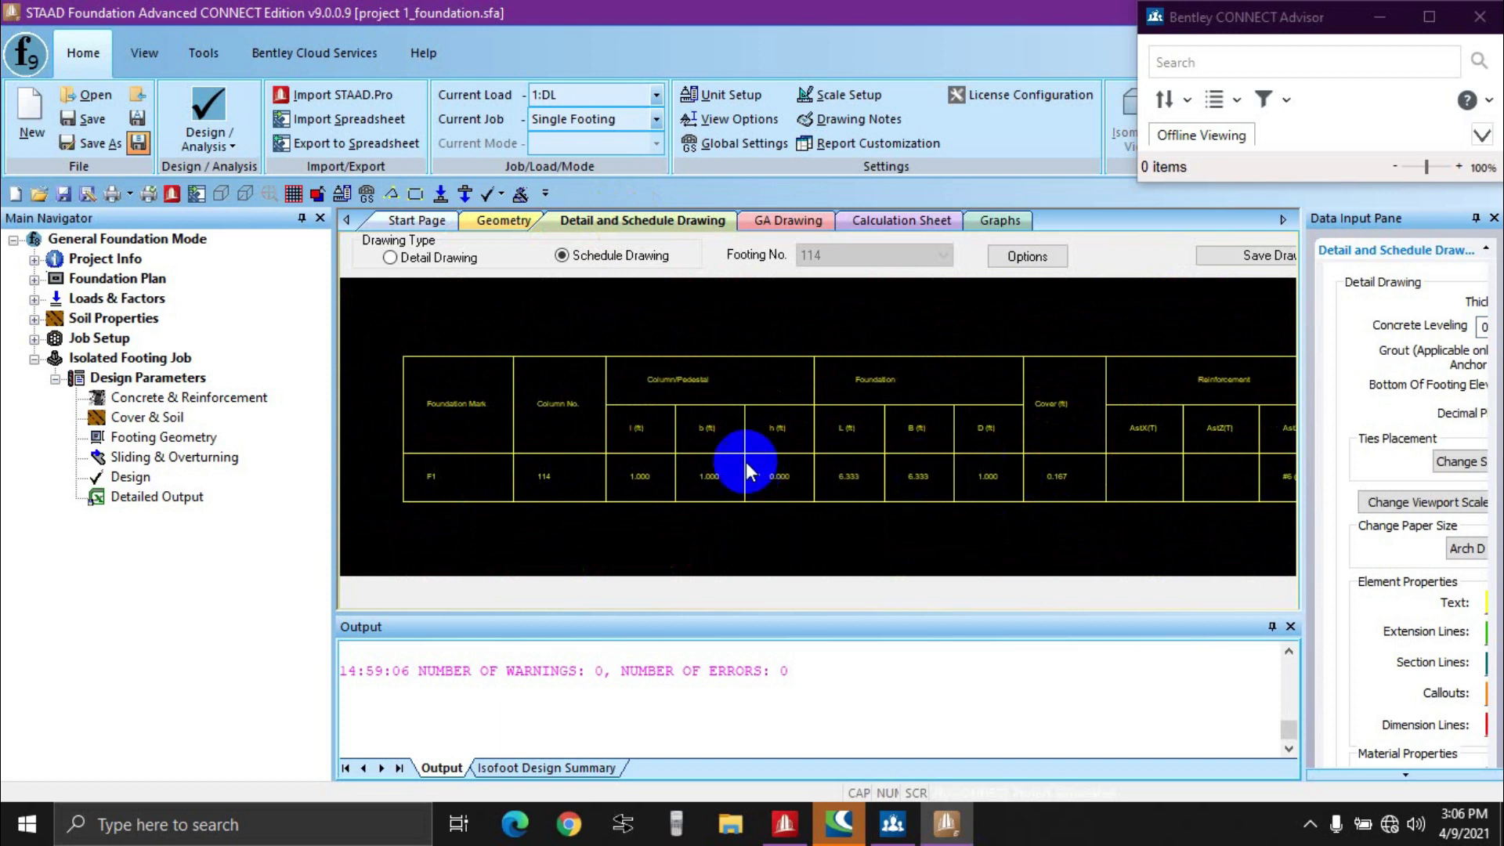
Step: Inspect the whole schedule drawing sheet, including its title block and the foundation dimension and cover columns
scroll(746, 463, down, 3)
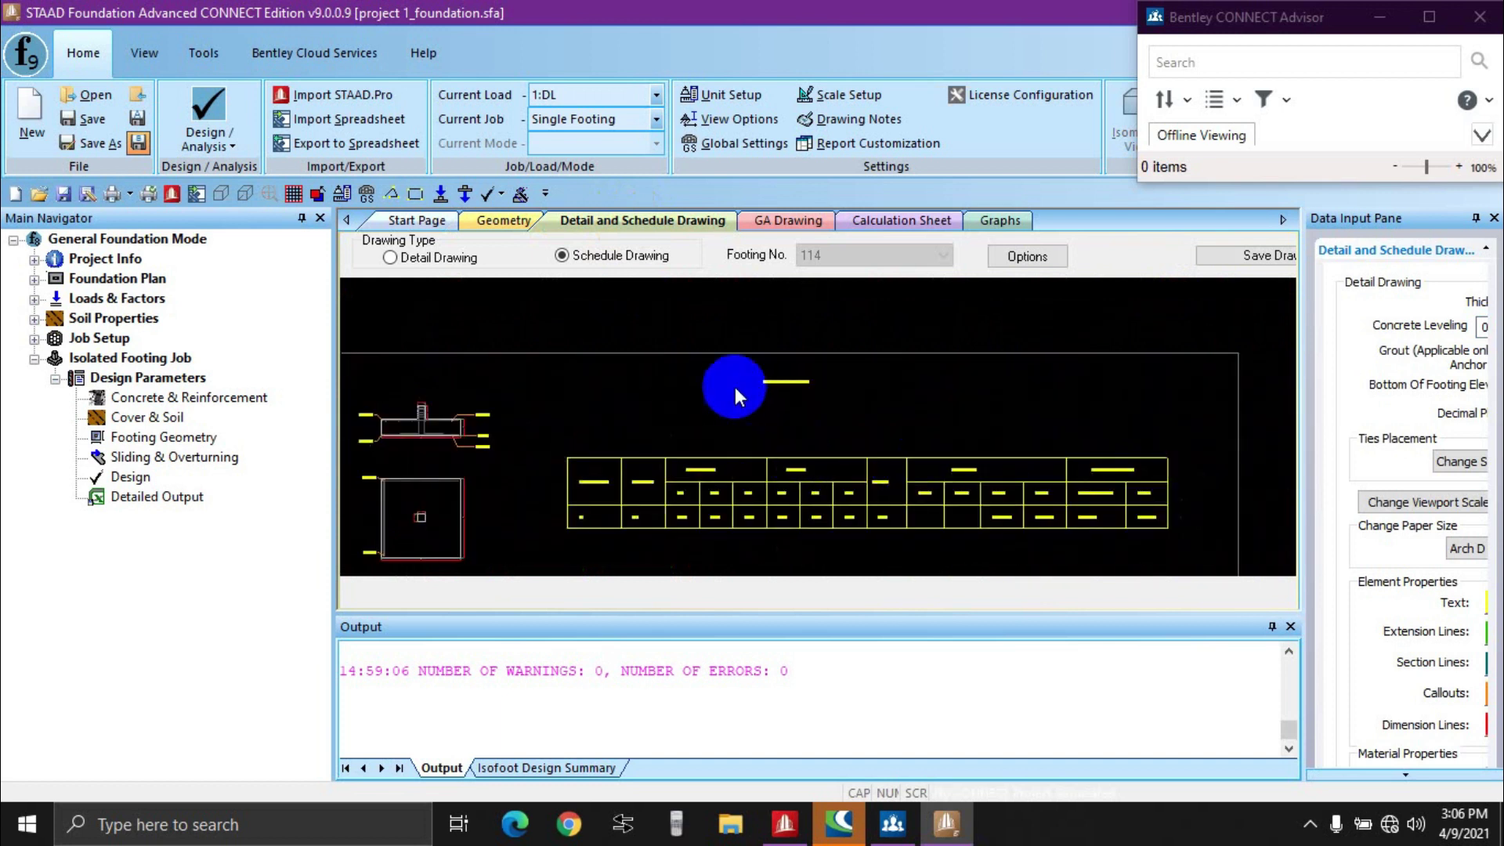
scroll(862, 409, up, 1)
scroll(862, 414, down, 2)
scroll(995, 467, up, 3)
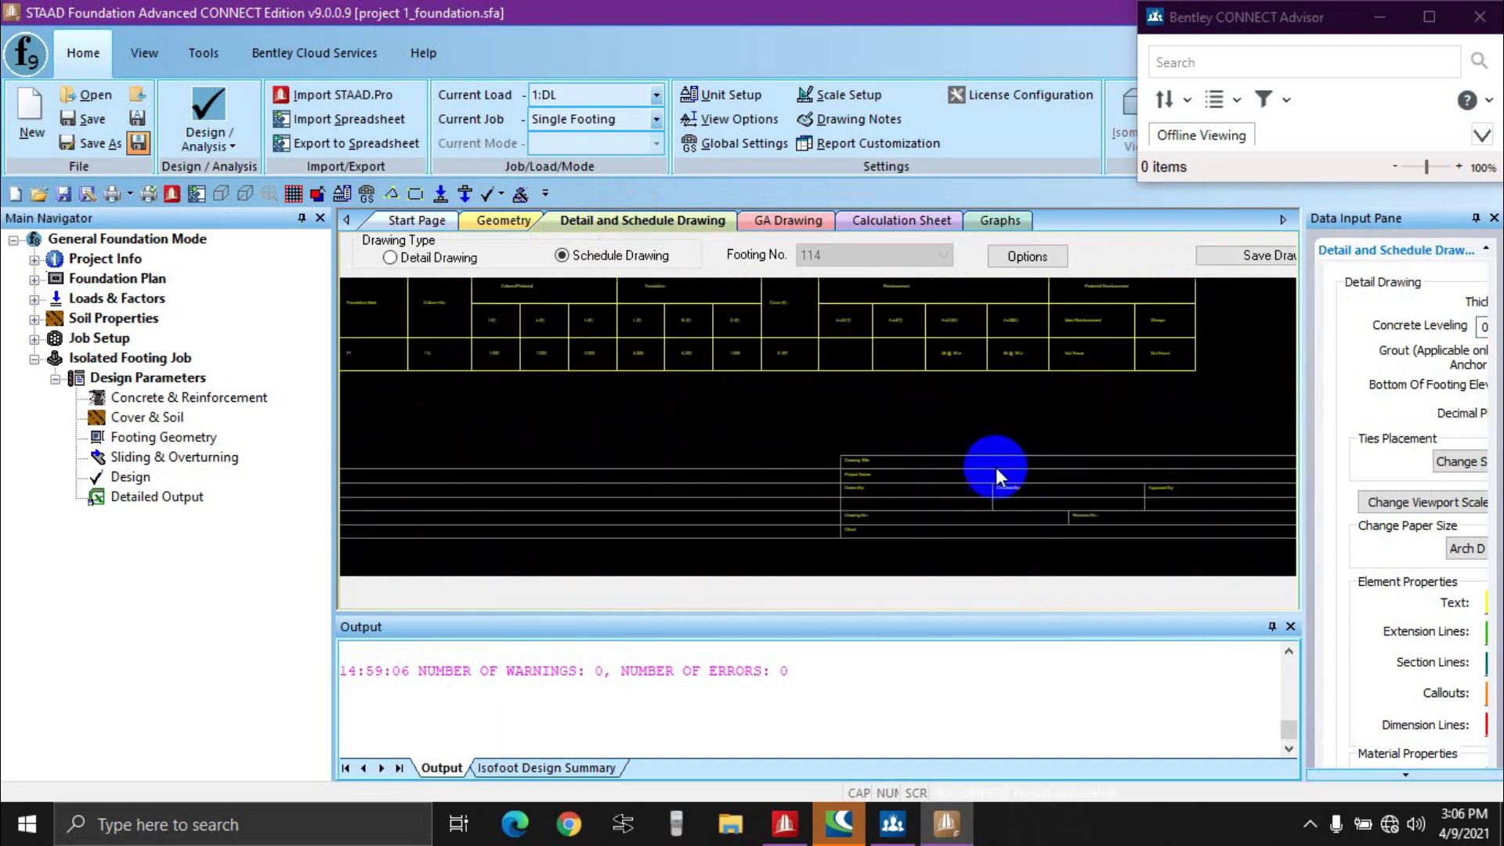
scroll(716, 454, up, 2)
scroll(689, 439, down, 3)
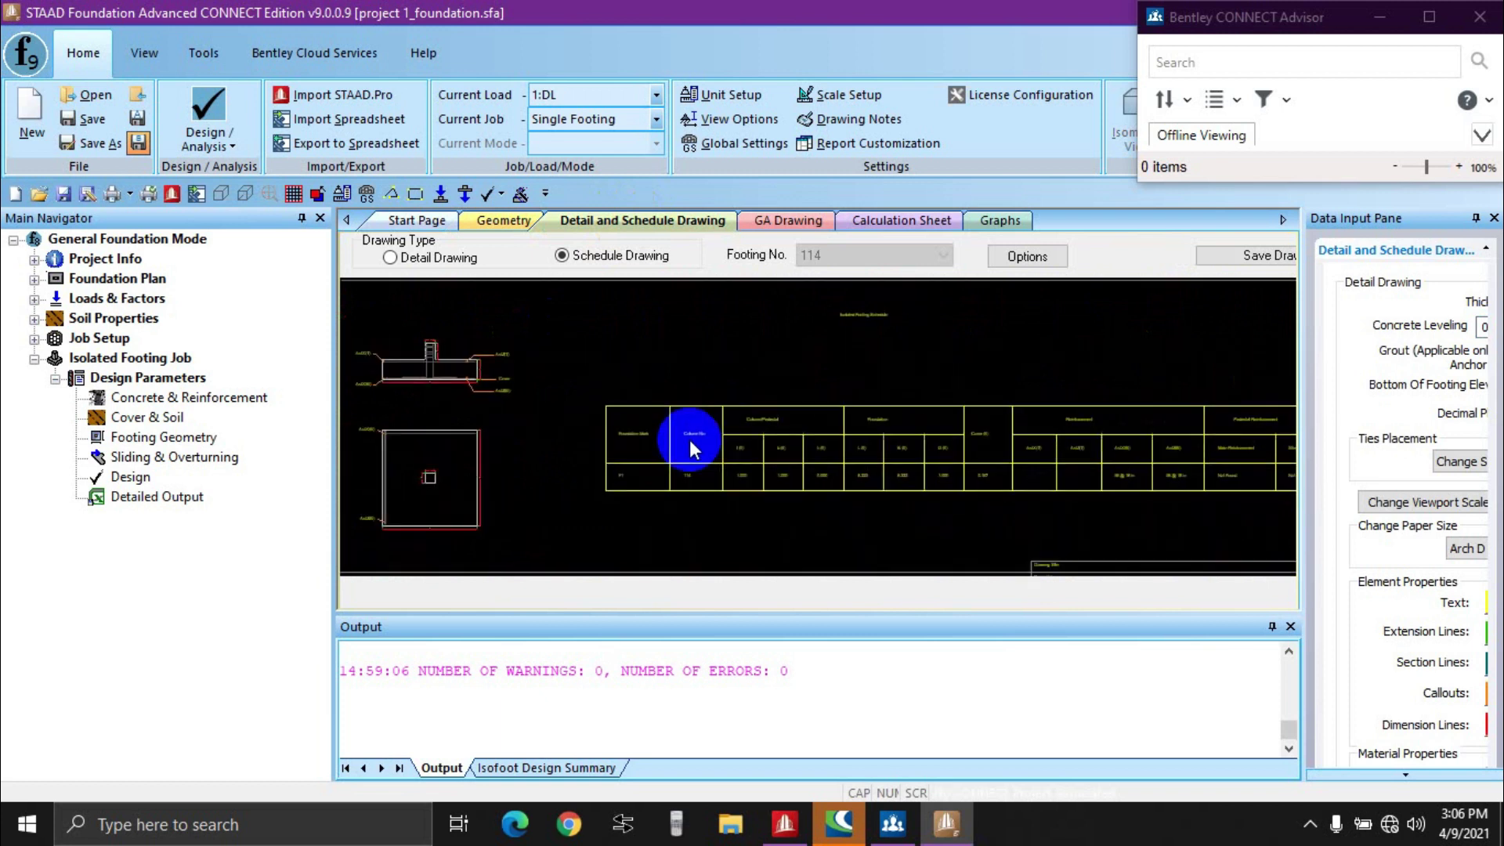
scroll(1018, 533, up, 1)
scroll(948, 470, up, 3)
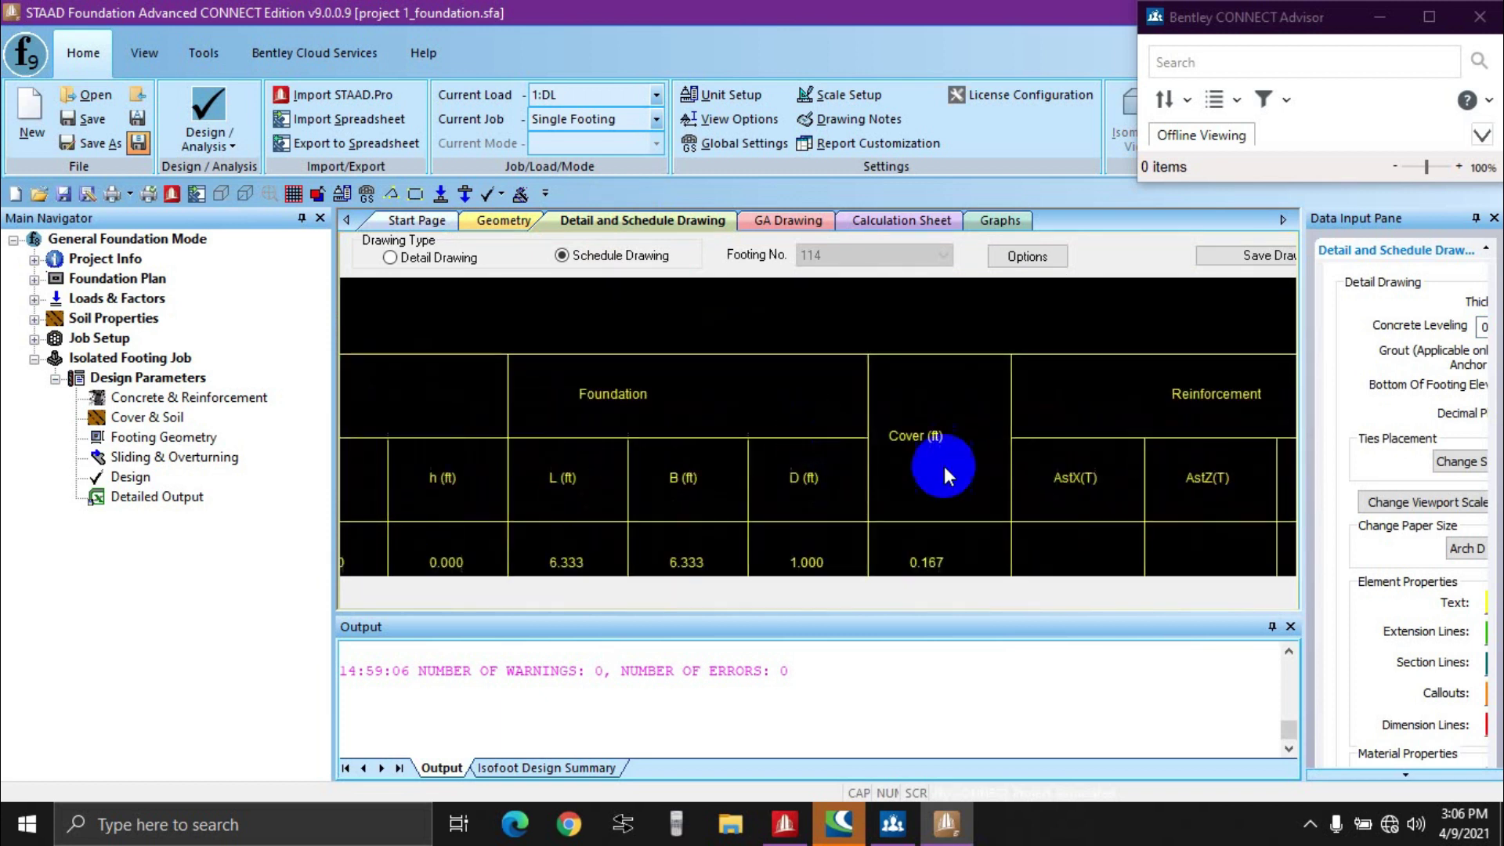
scroll(949, 467, down, 5)
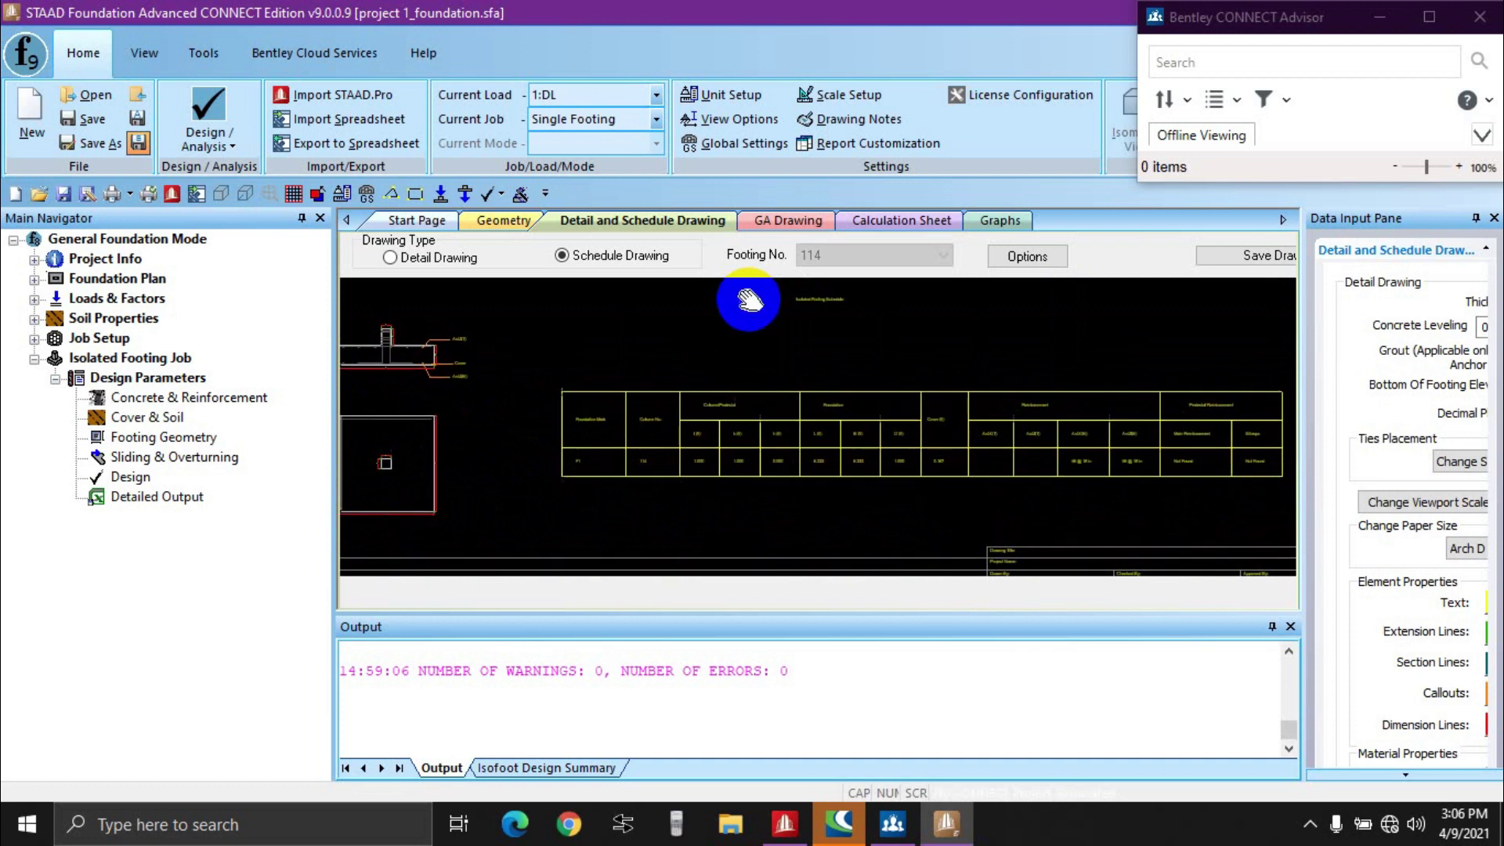
scroll(829, 401, down, 2)
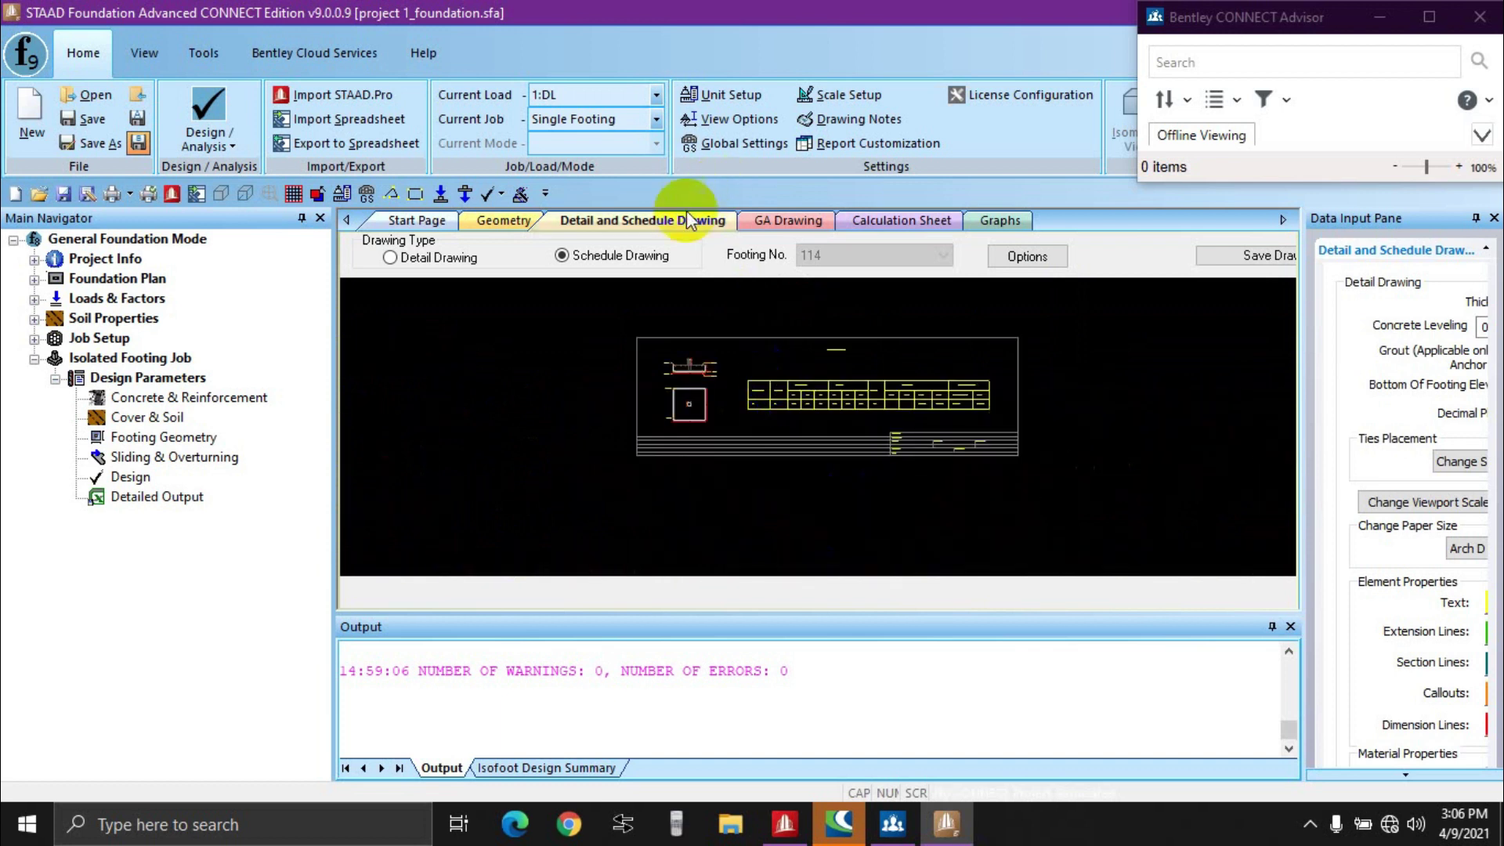
Step: Open the GA Drawing and examine the footing layout and the table of mark, size and column numbers
click(788, 226)
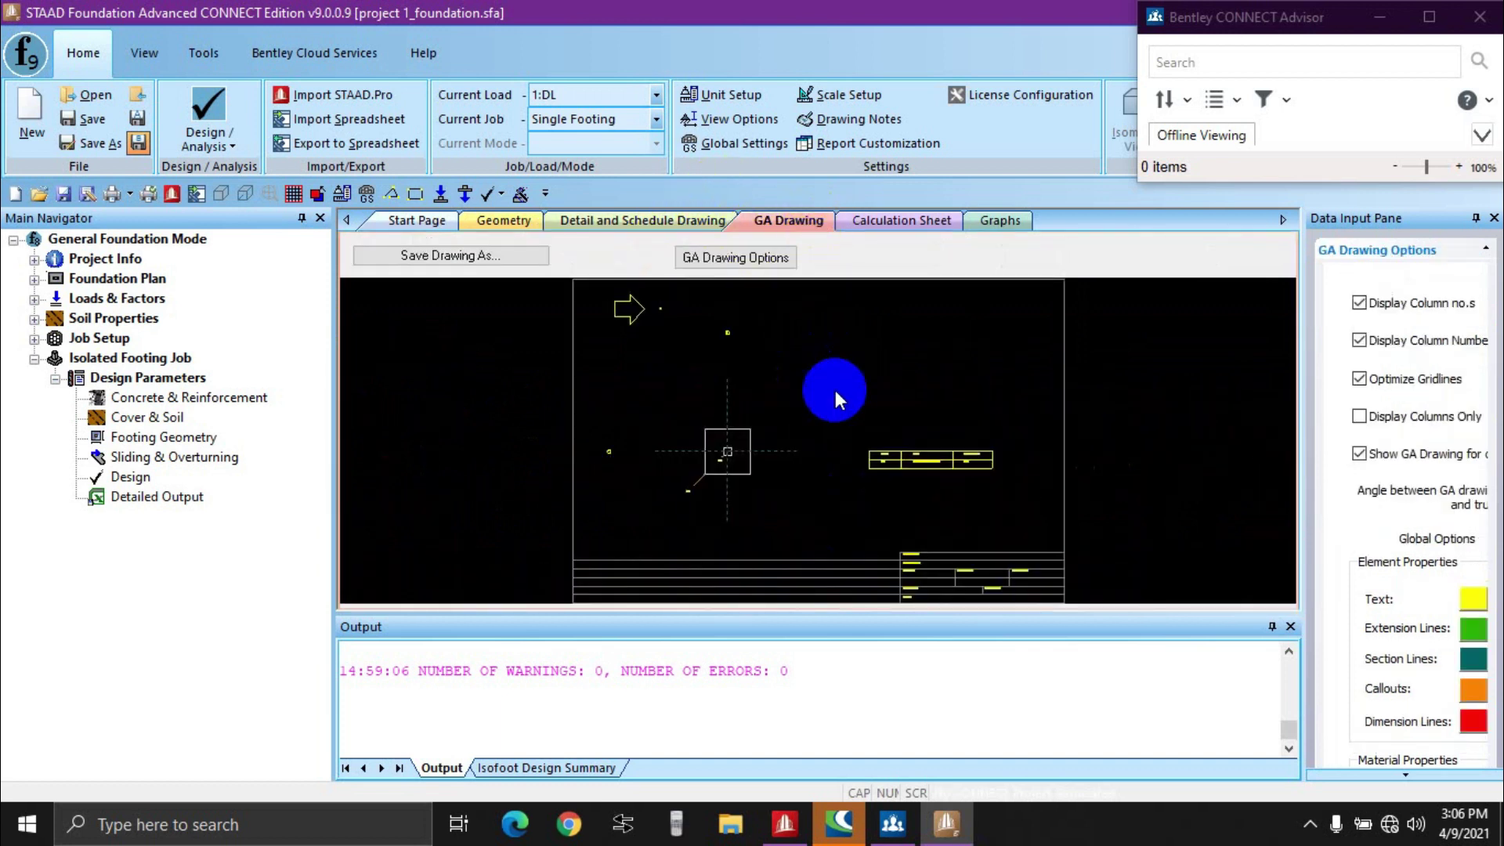
scroll(835, 391, down, 1)
scroll(738, 453, up, 2)
scroll(738, 452, down, 3)
scroll(962, 549, up, 2)
scroll(962, 549, down, 2)
middle_drag(692, 286, 823, 410)
scroll(1006, 449, up, 9)
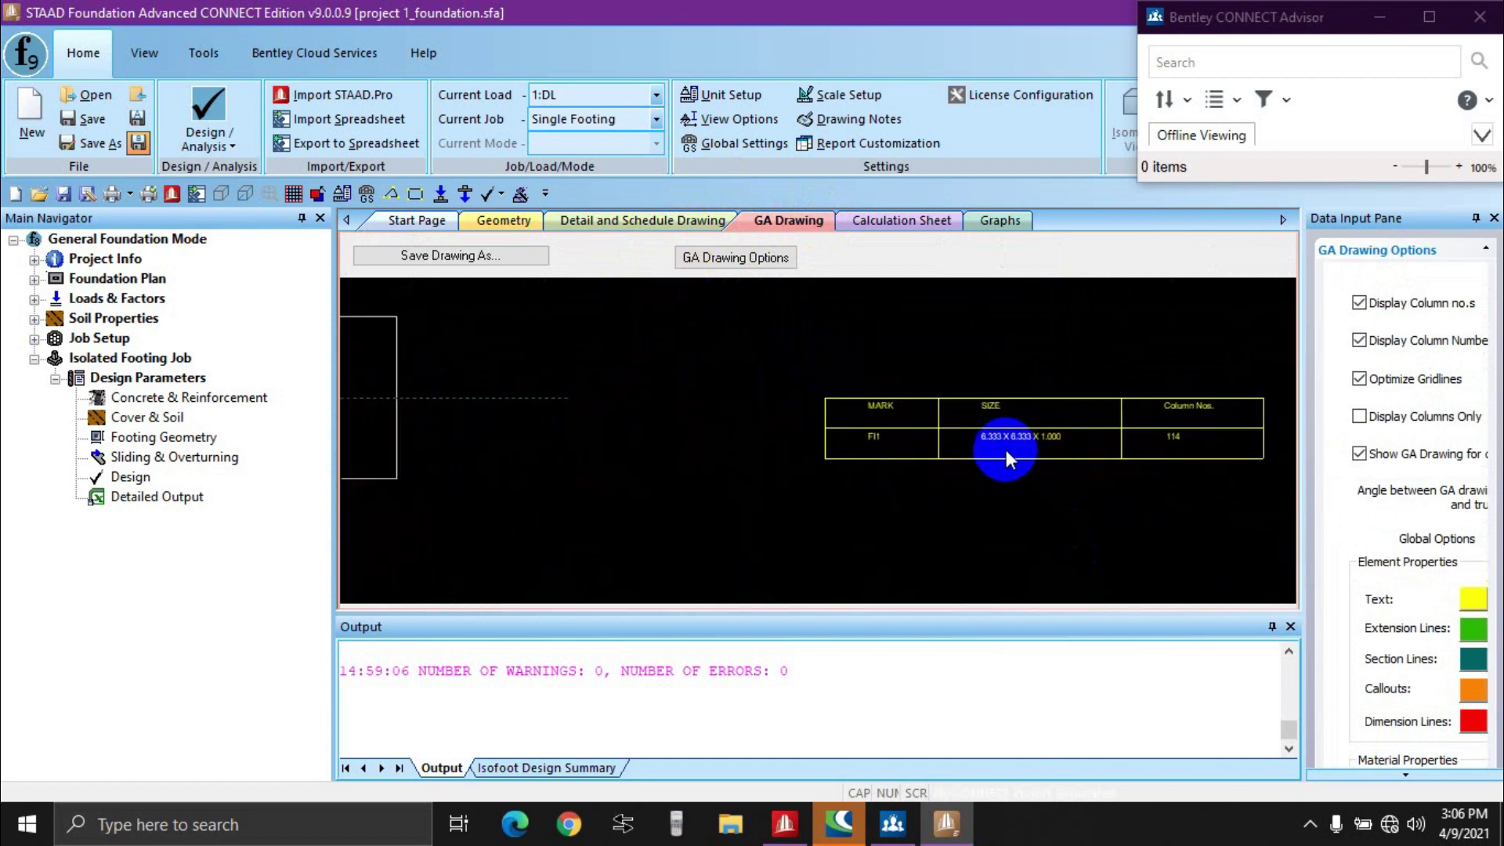
Step: Examine the footing plan with its grid lines, the north arrow and grid label A in the GA Drawing
scroll(907, 473, down, 1)
scroll(908, 474, down, 3)
middle_drag(689, 466, 1118, 519)
scroll(772, 468, down, 3)
scroll(749, 381, down, 1)
middle_drag(711, 309, 738, 425)
scroll(689, 315, up, 5)
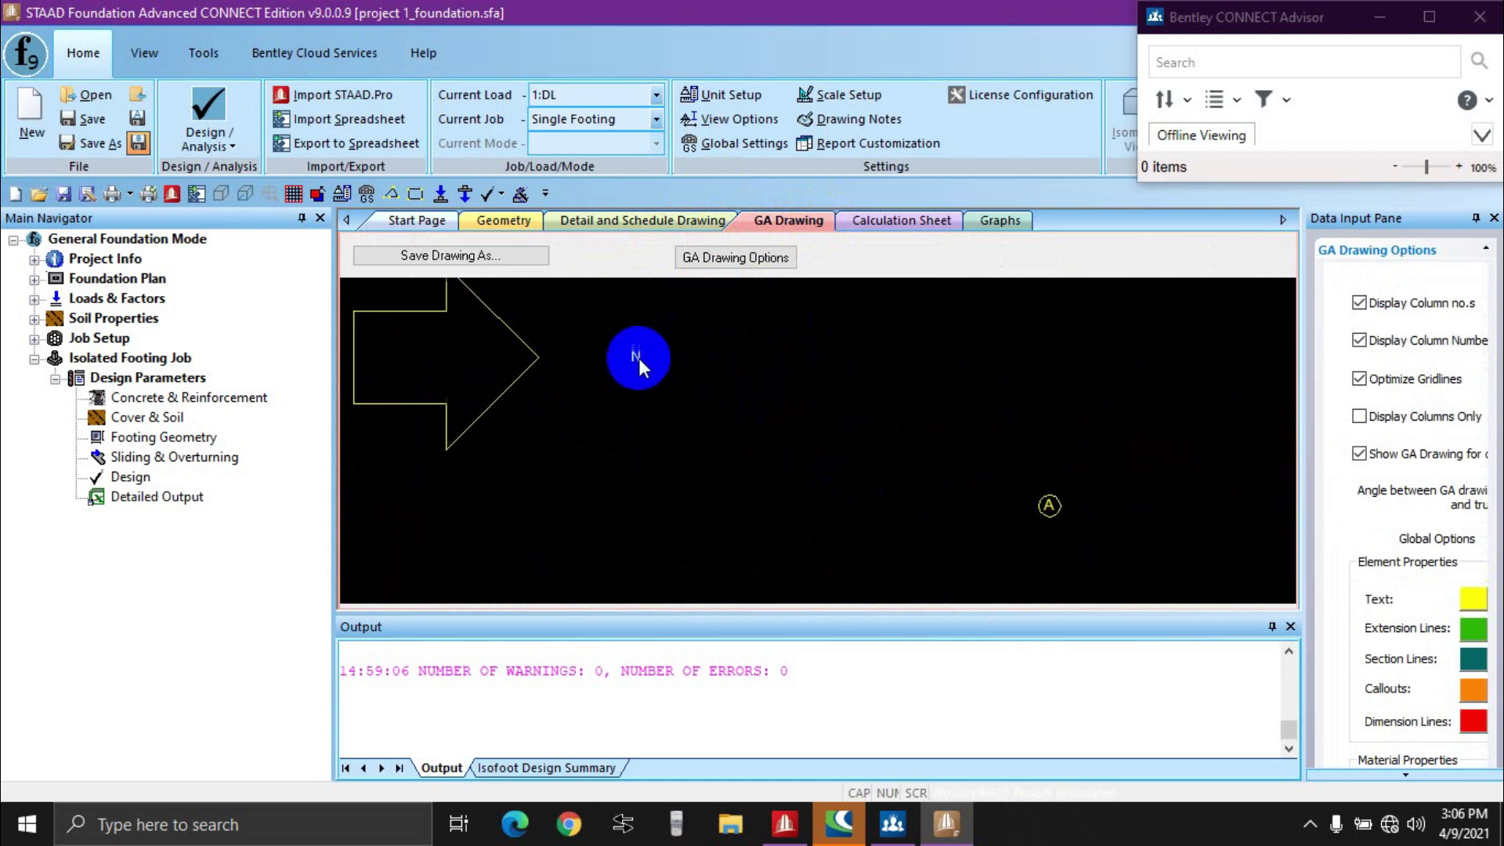
Step: Check the Calculation Sheet and Graphs pages, and view the 3D geometry of footing 114 with its dead load arrows
click(884, 229)
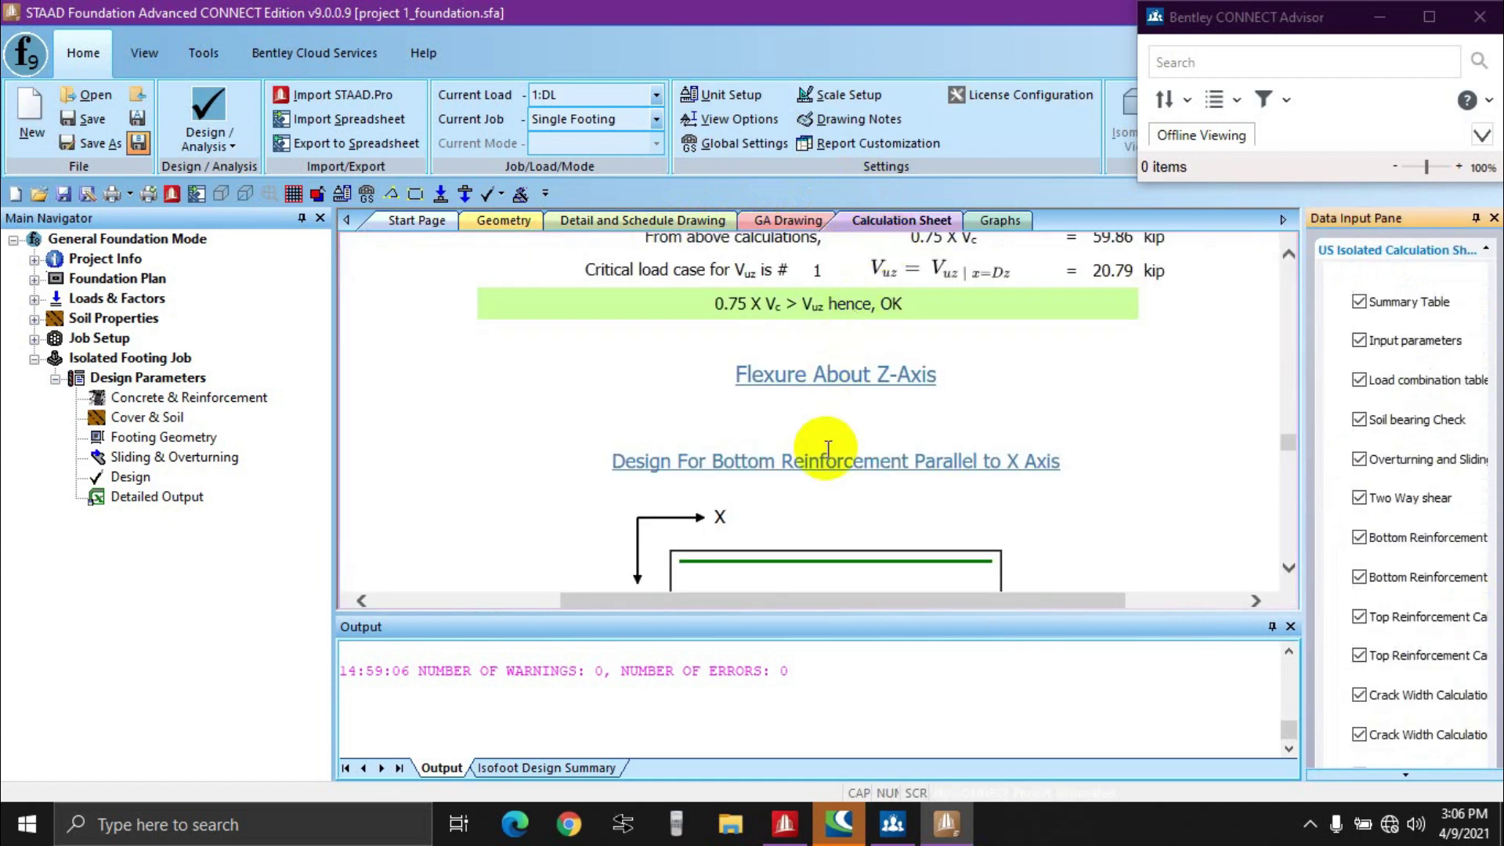
click(1010, 221)
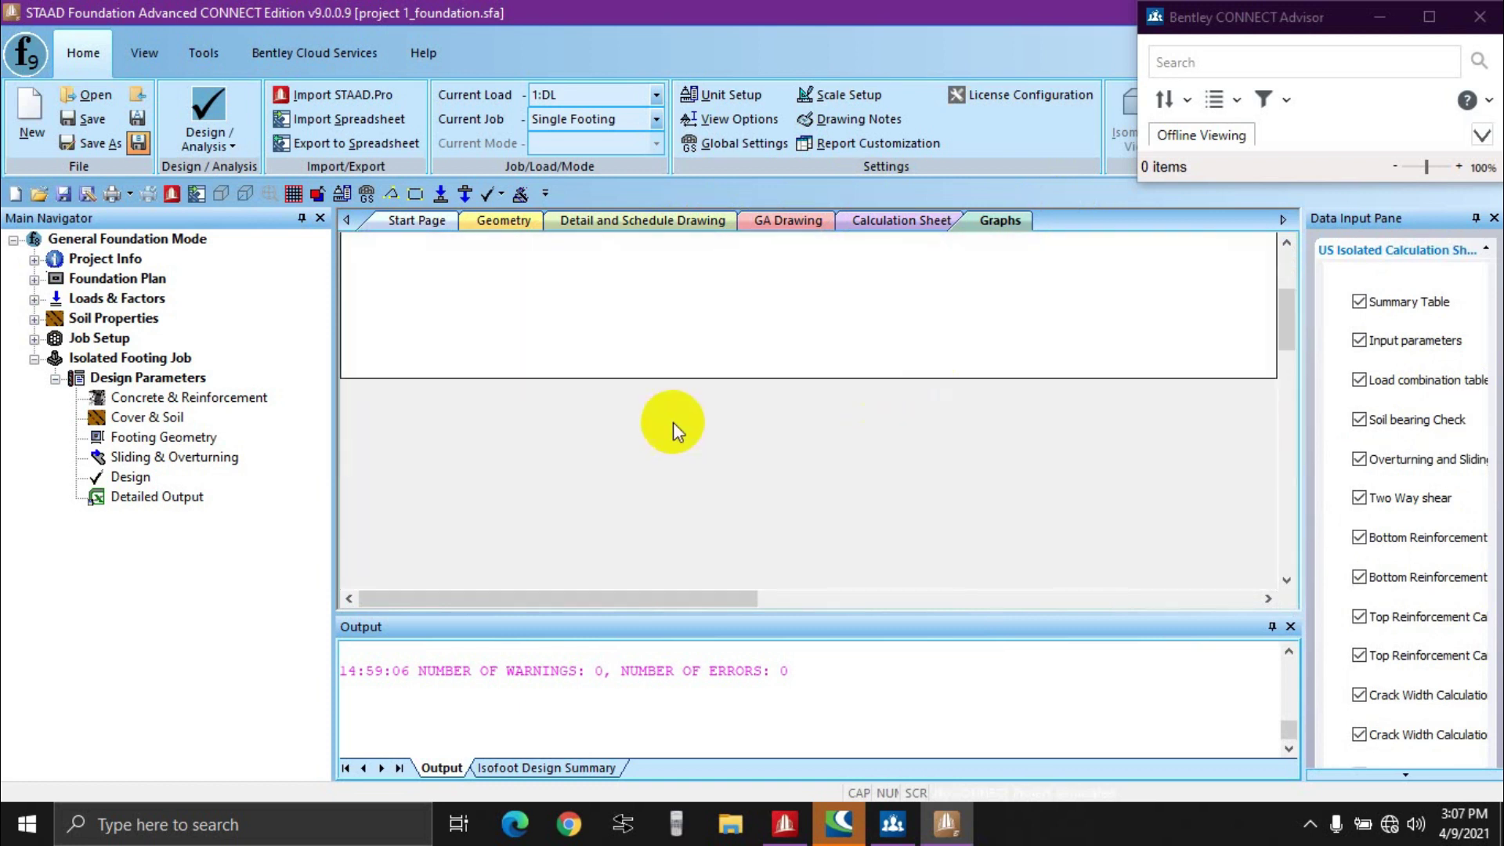
click(502, 221)
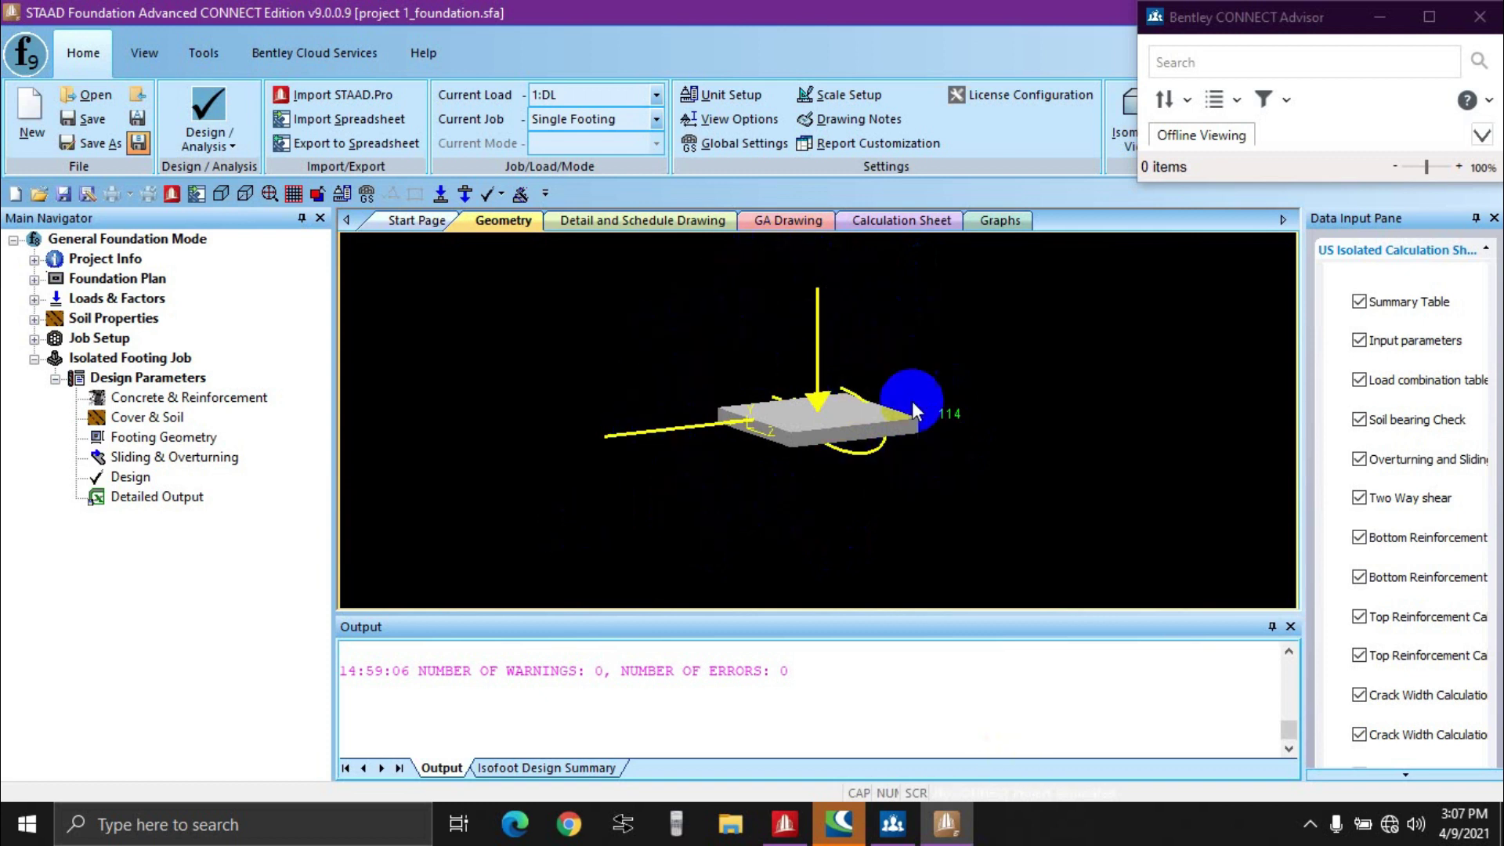
scroll(854, 332, up, 2)
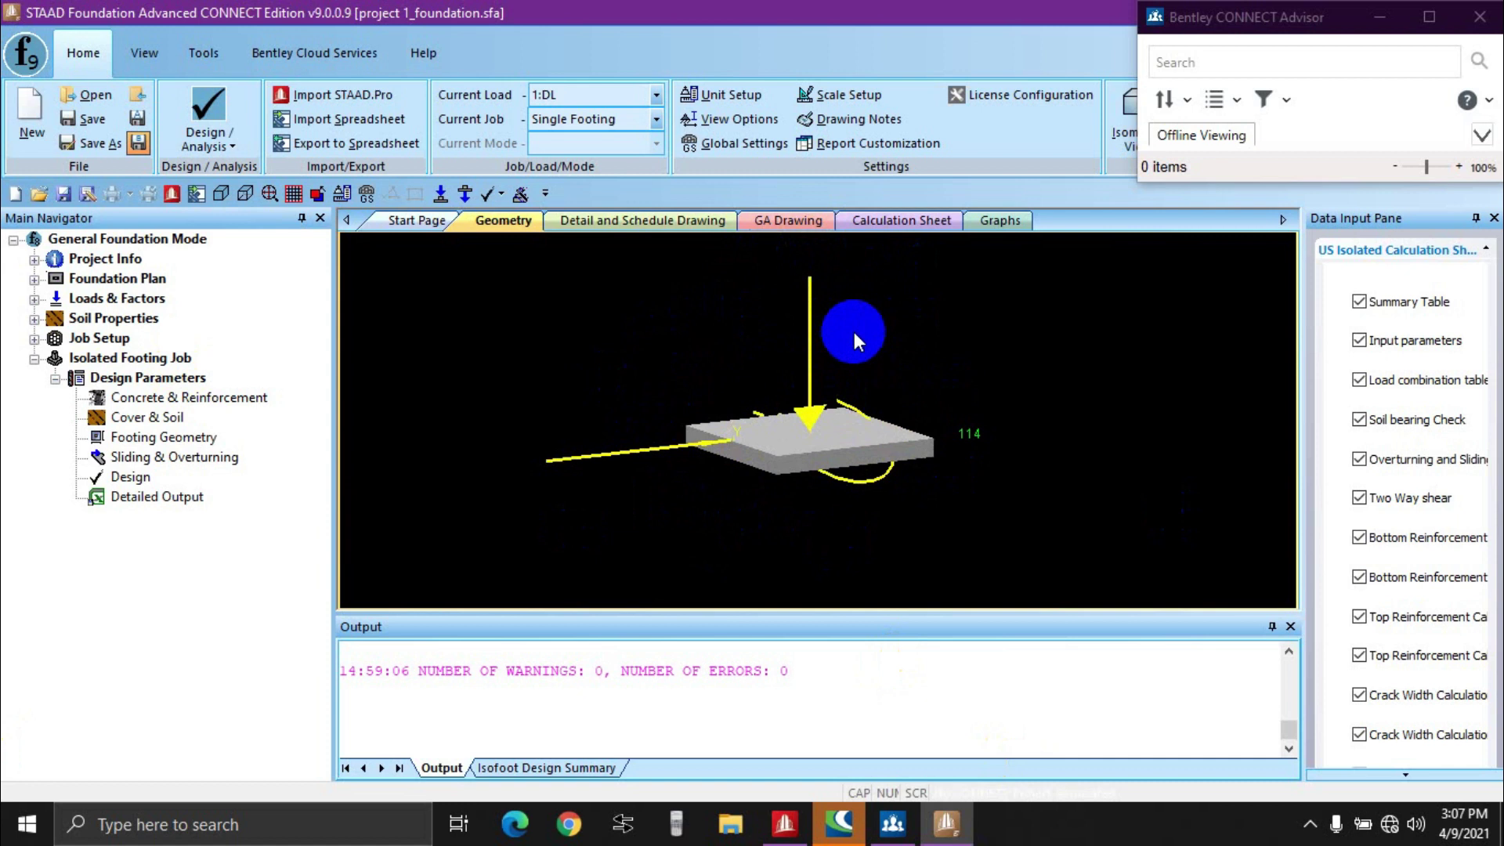
scroll(854, 332, down, 4)
scroll(871, 284, up, 3)
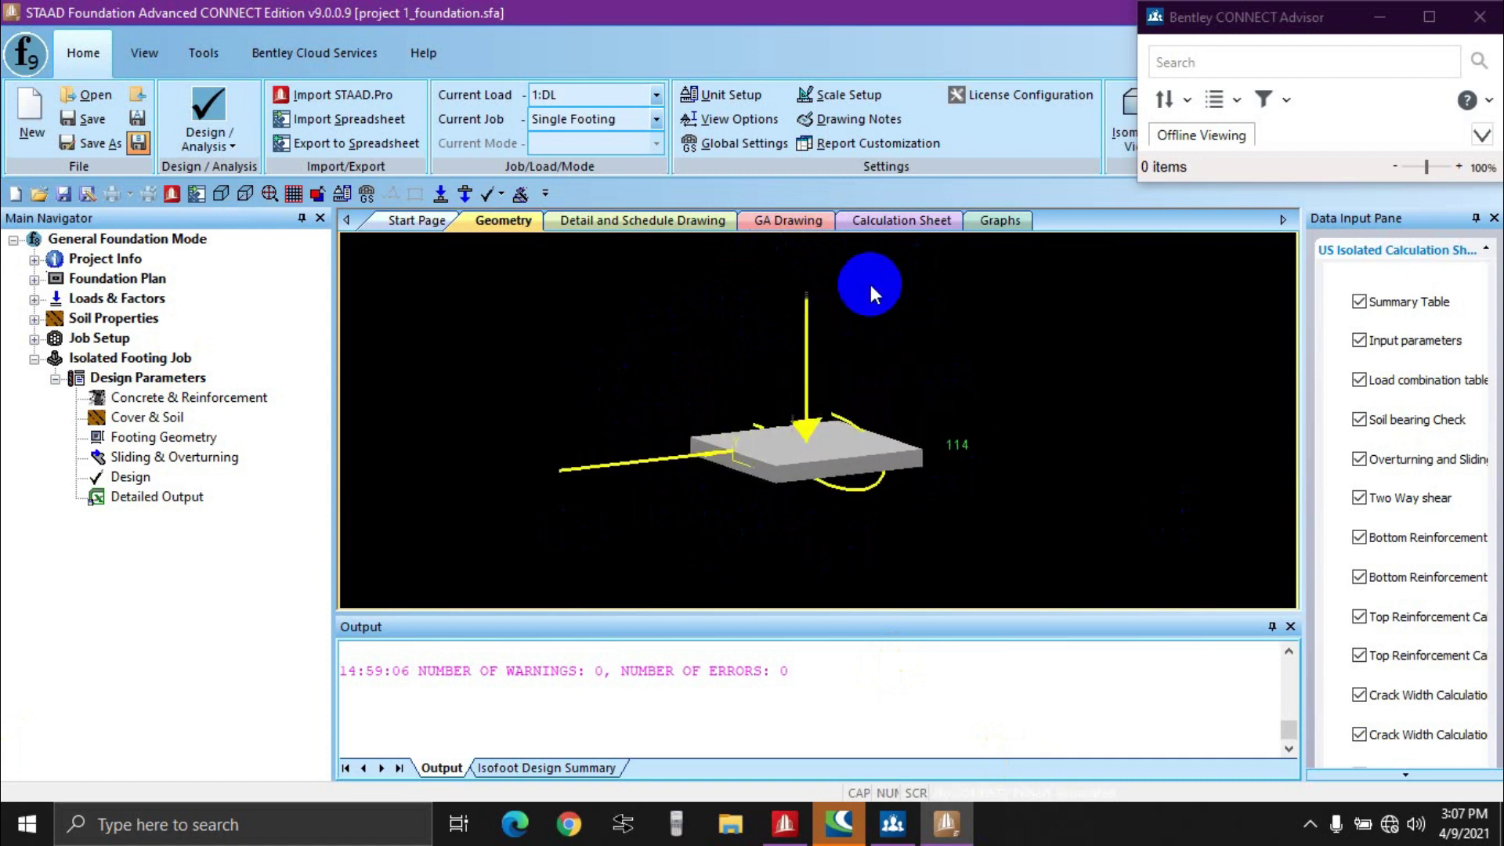
middle_drag(990, 334, 898, 309)
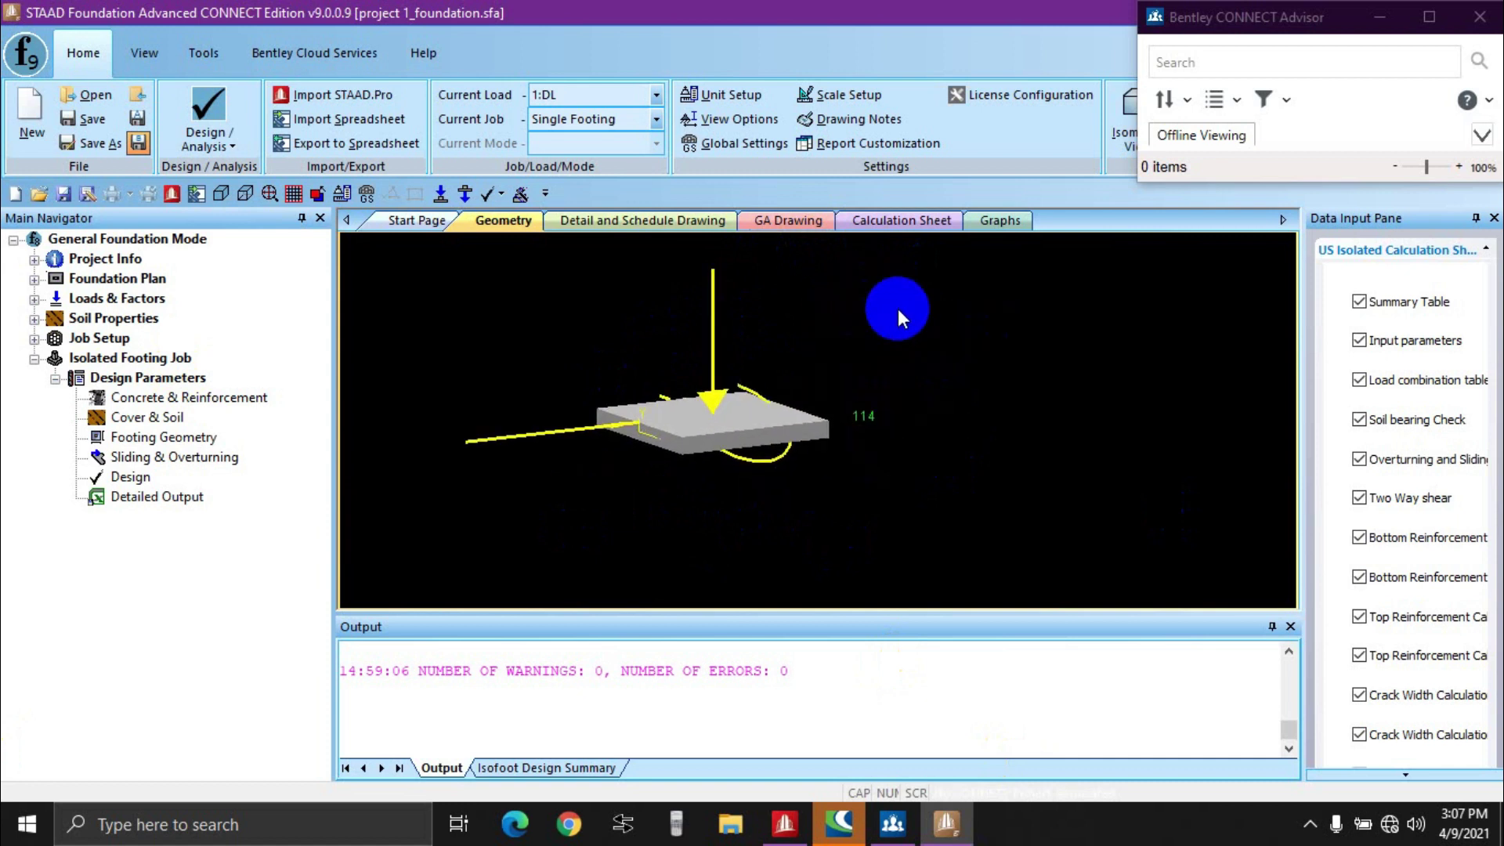